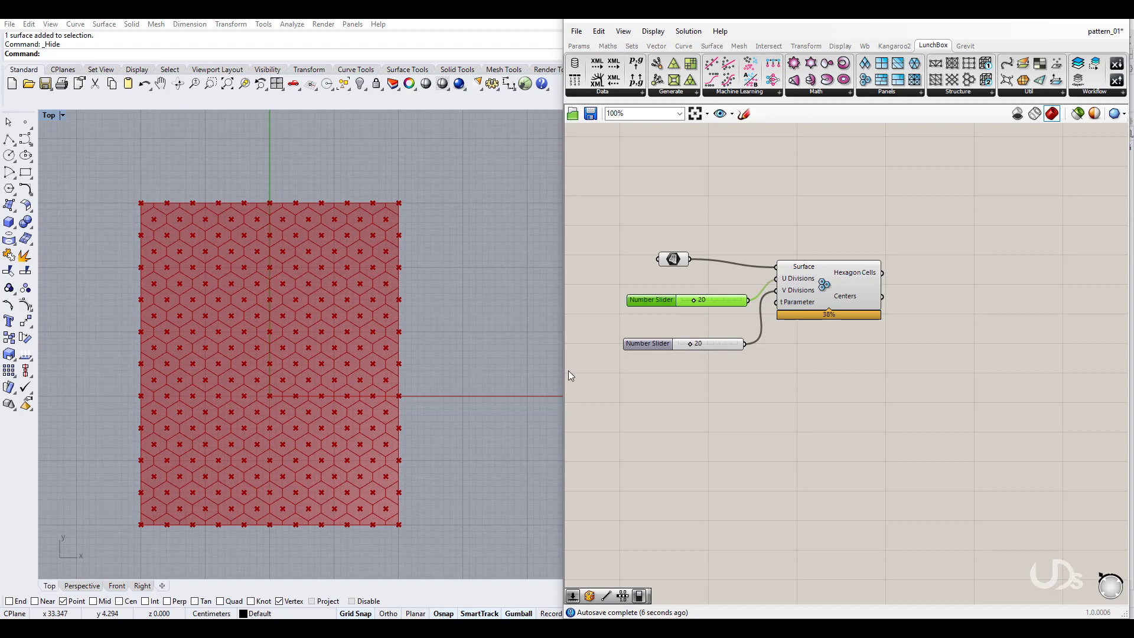
Set the V Divisions slider to 15, group it under the U Divisions slider, and move the surface parameter above the hexagon component
drag(691, 350, 650, 319)
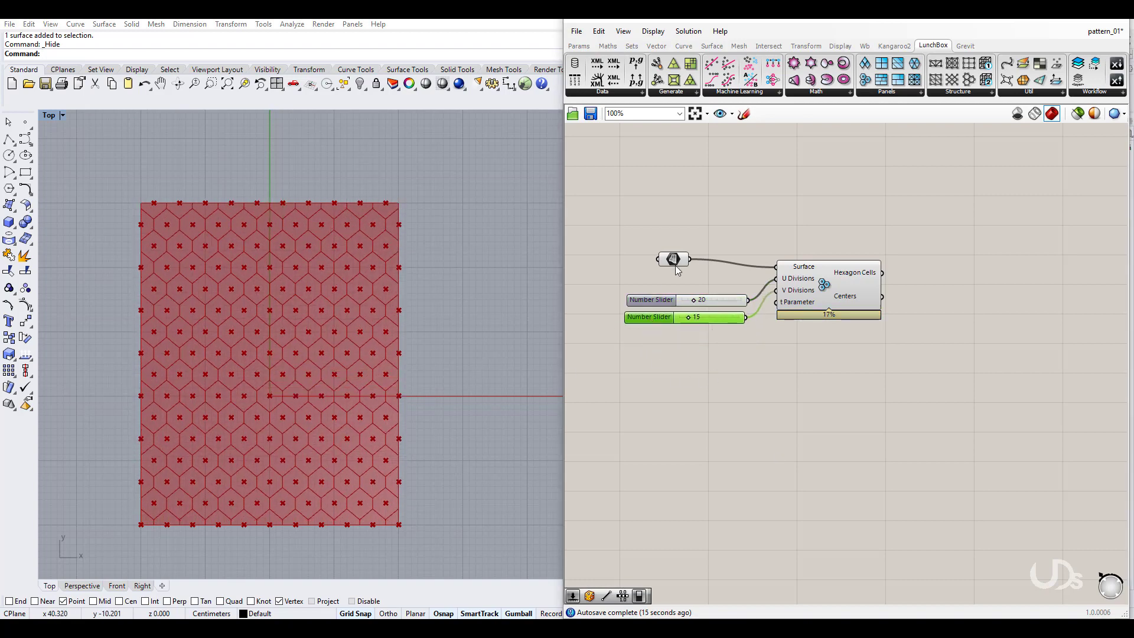
drag(676, 267, 679, 198)
click(838, 397)
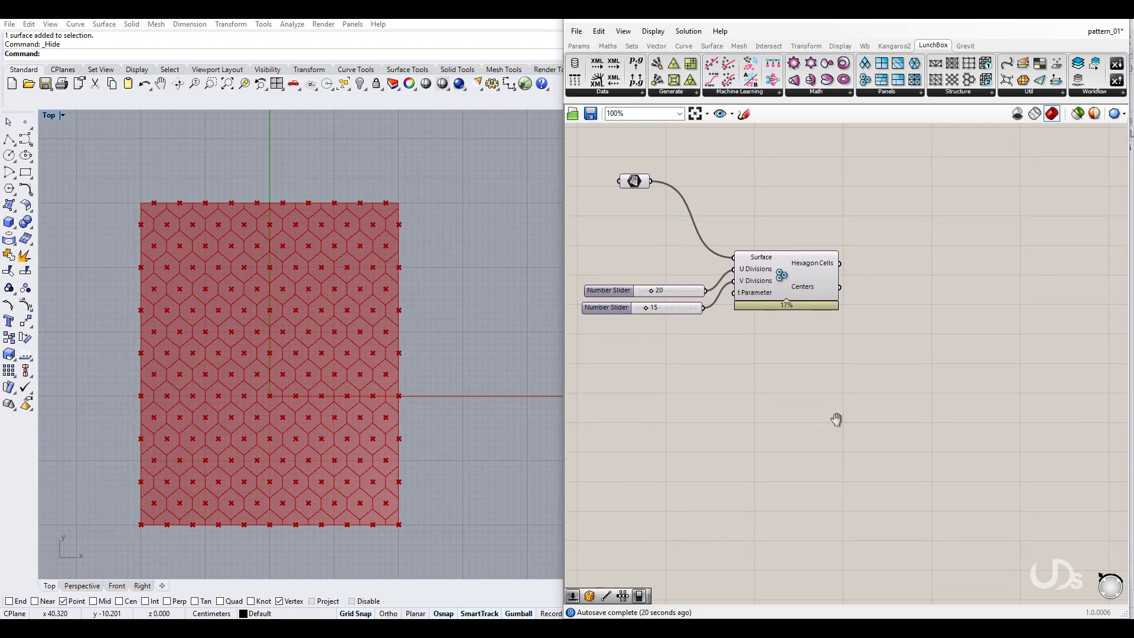
drag(878, 412, 595, 170)
drag(791, 285, 801, 376)
click(776, 466)
right_drag(775, 466, 767, 394)
scroll(319, 480, up, 5)
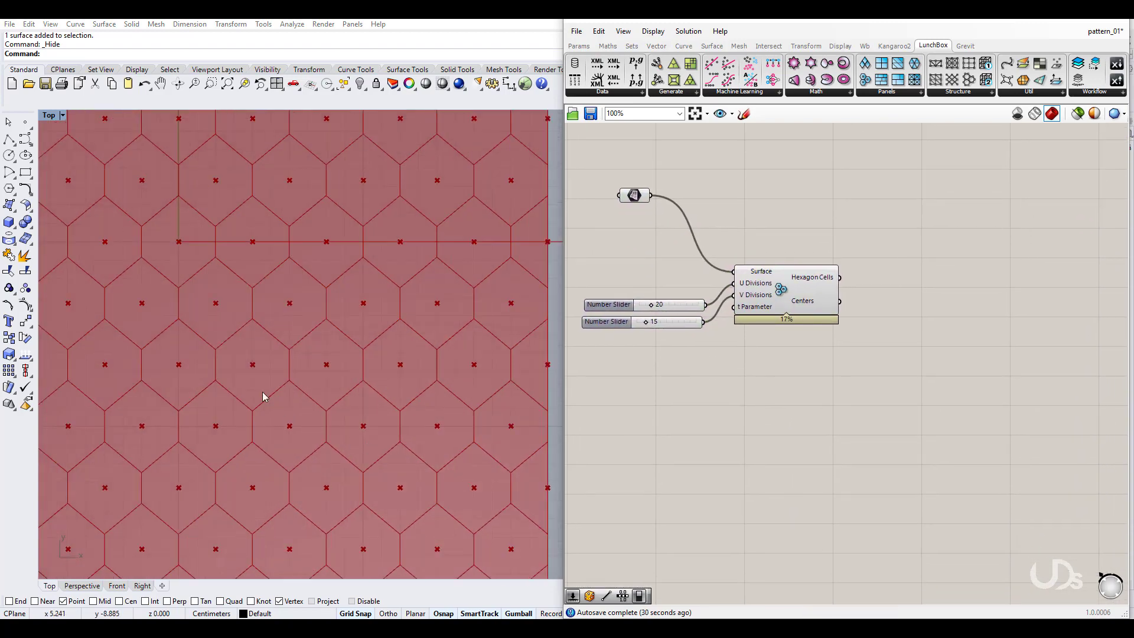
scroll(285, 393, down, 3)
Add a Point List component and connect the hexagon component's Centers output to its Points input
double_click(776, 427)
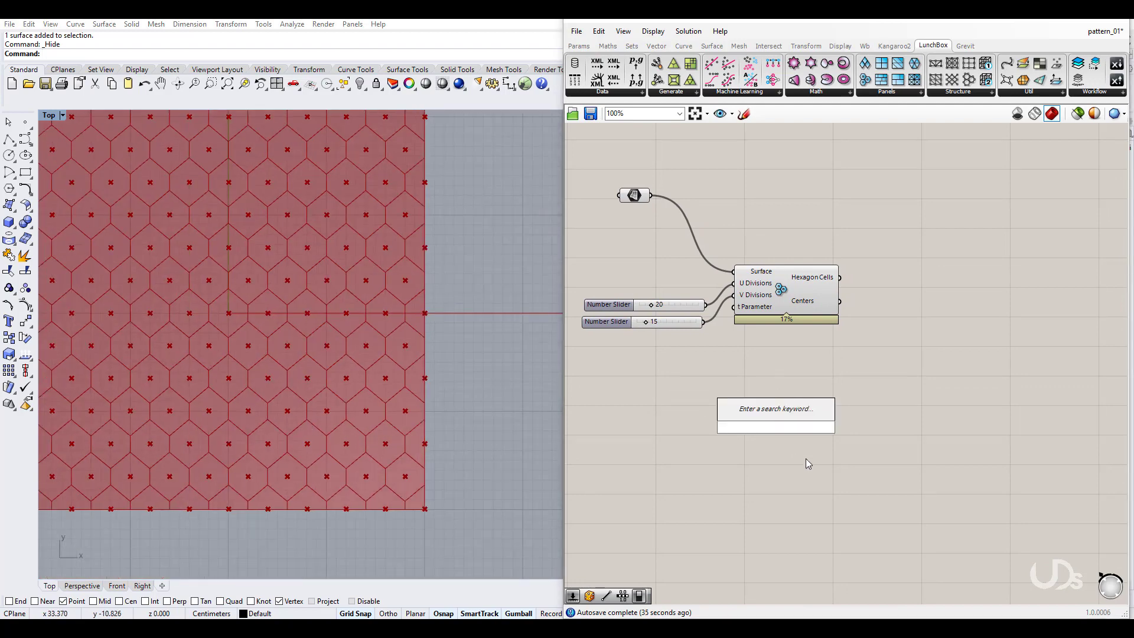
text(point l)
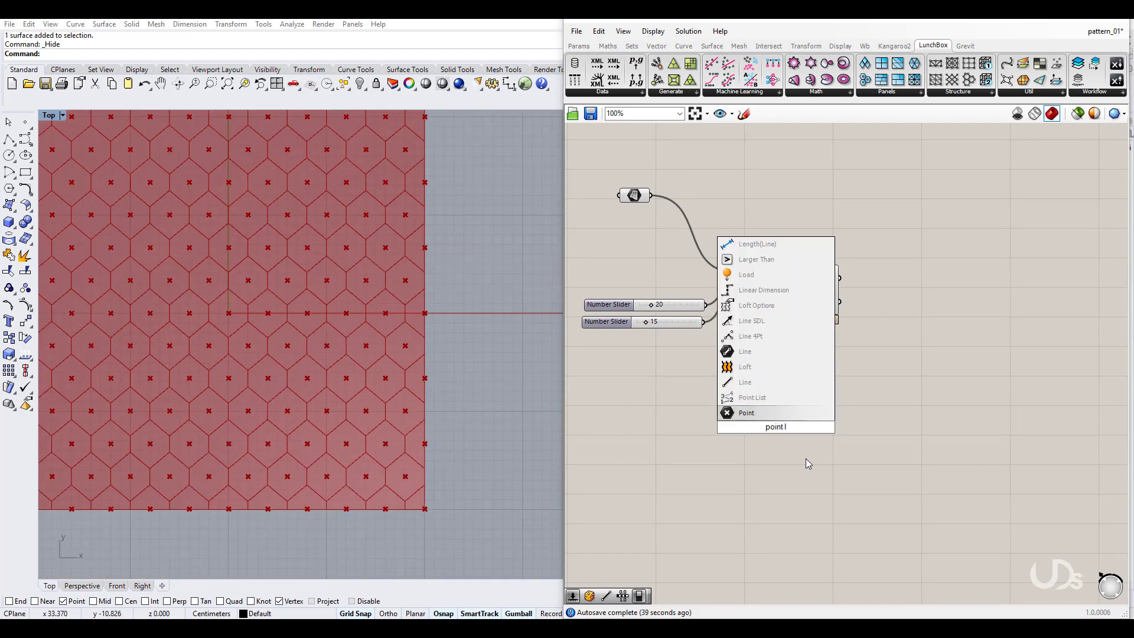
click(762, 400)
drag(778, 429, 839, 301)
Turn off the viewport preview of the hexagon cells component
click(783, 291)
middle_click(784, 290)
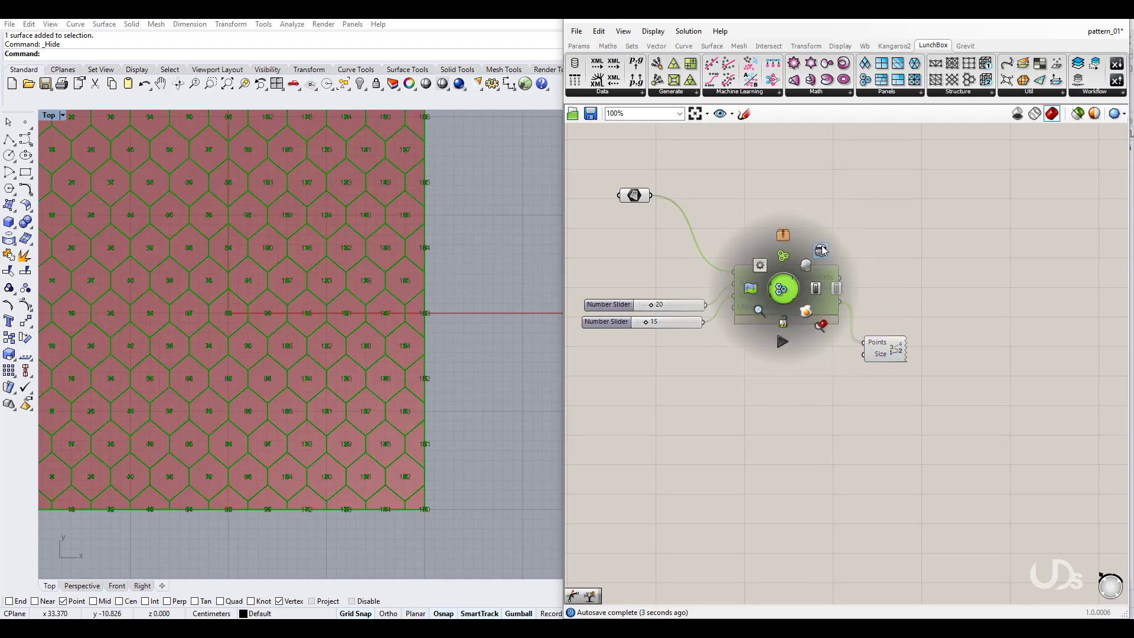
click(821, 248)
right_drag(804, 402, 787, 403)
right_drag(780, 341, 786, 343)
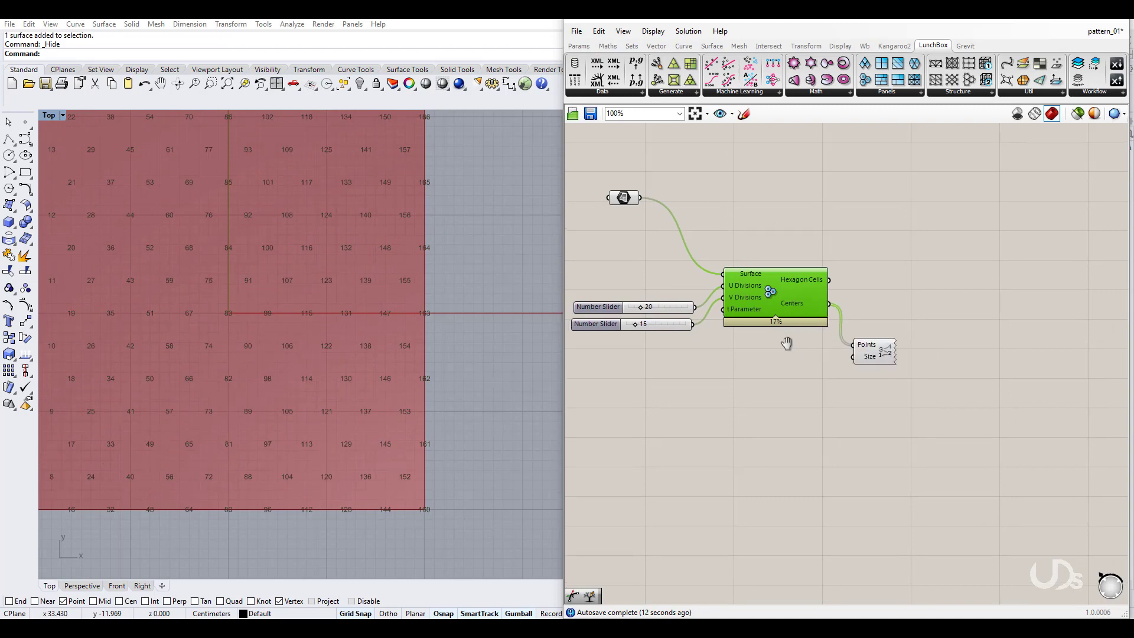
click(852, 387)
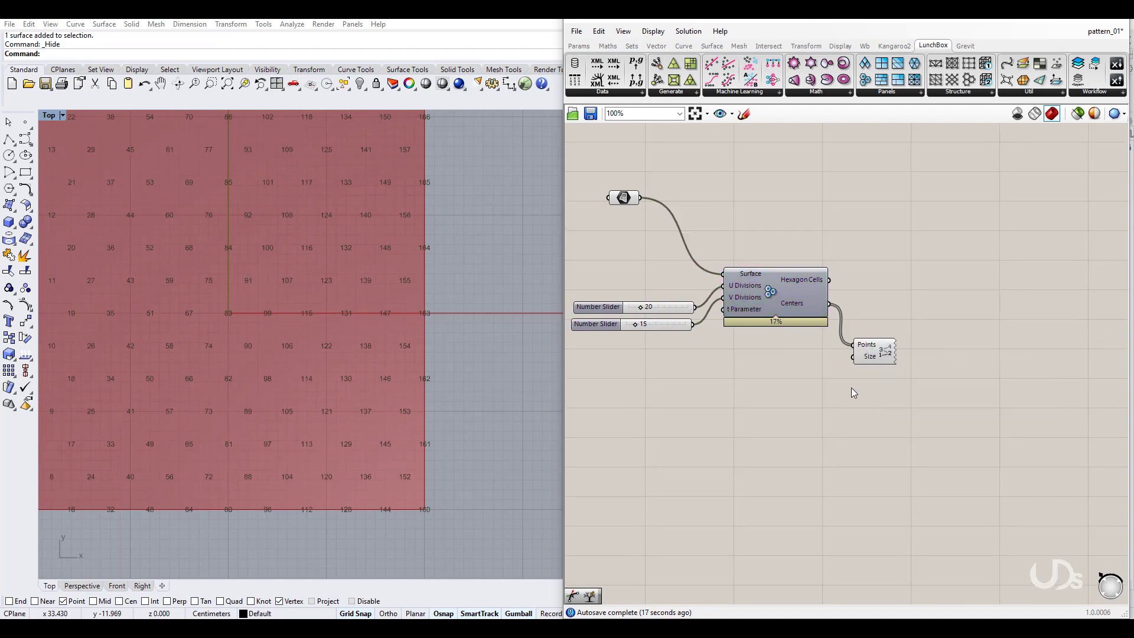
Add a number slider of 12, connect it to the Point List's Size input, and reduce its value to 0
double_click(851, 388)
text(12)
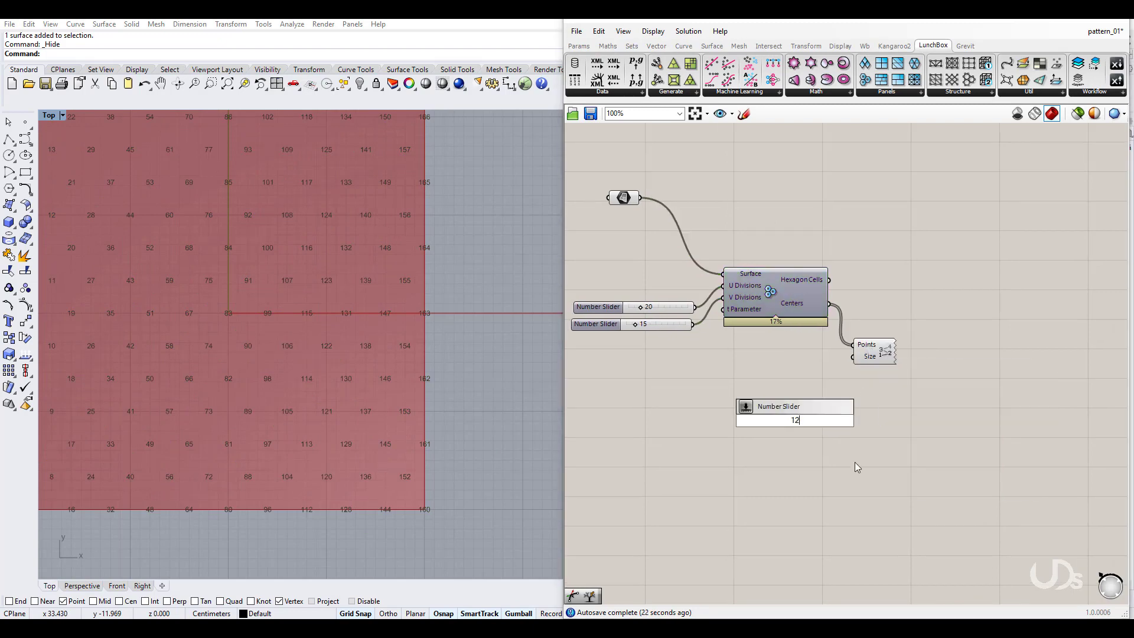
key(Return)
drag(824, 401, 853, 356)
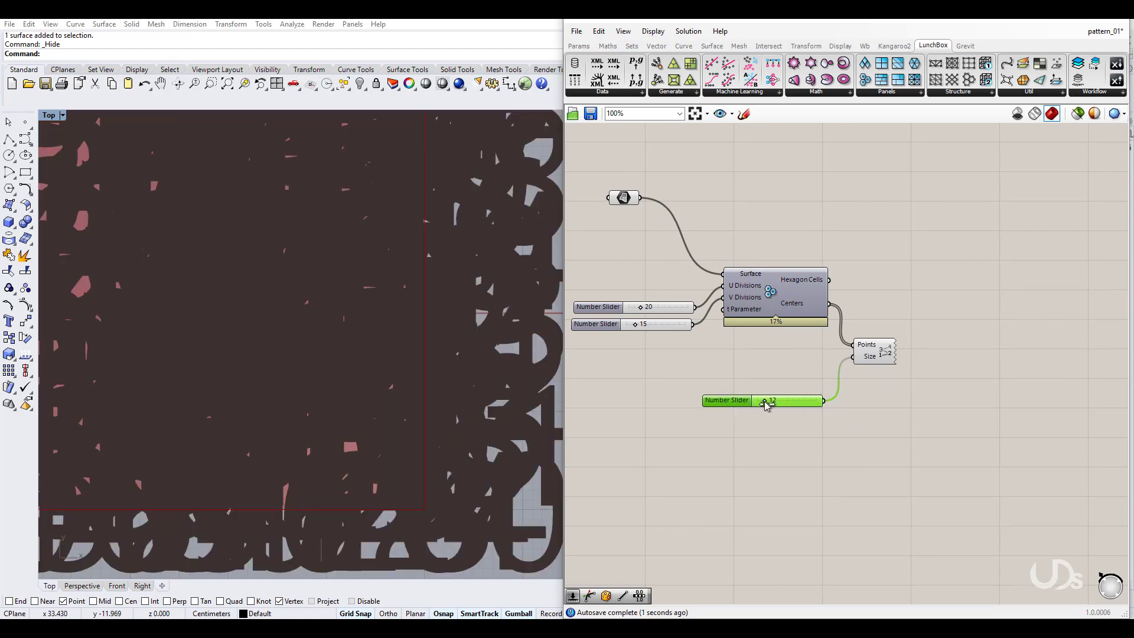
drag(766, 405, 757, 402)
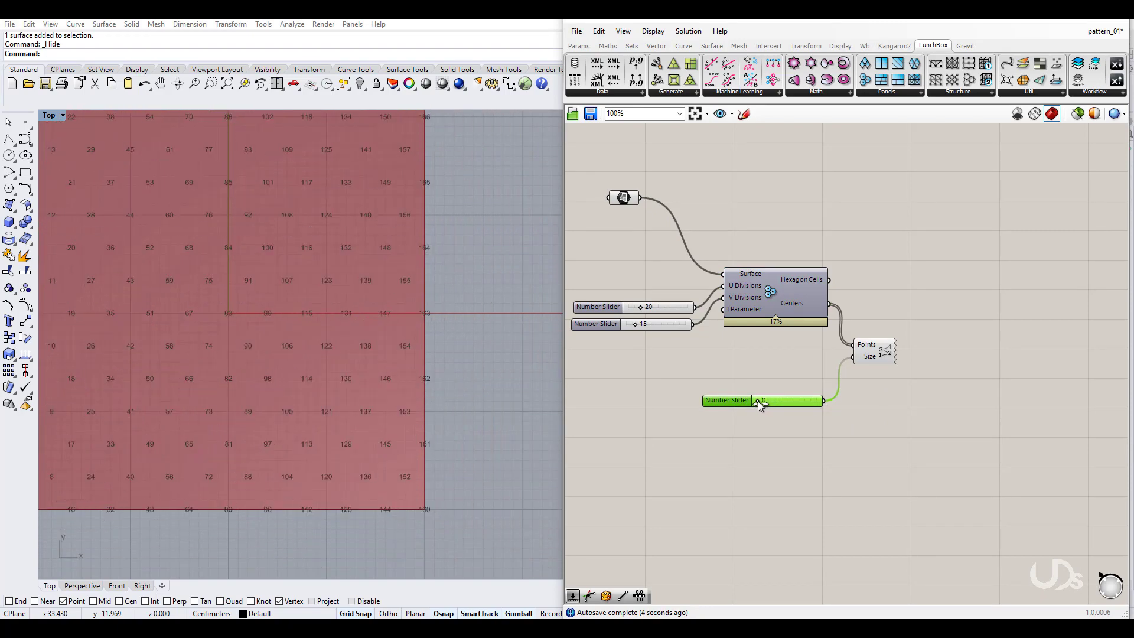
Configure the size slider for real numbers with three digits and a lower maximum, and set the Point List text size to 0.800
double_click(757, 401)
double_click(741, 404)
click(725, 372)
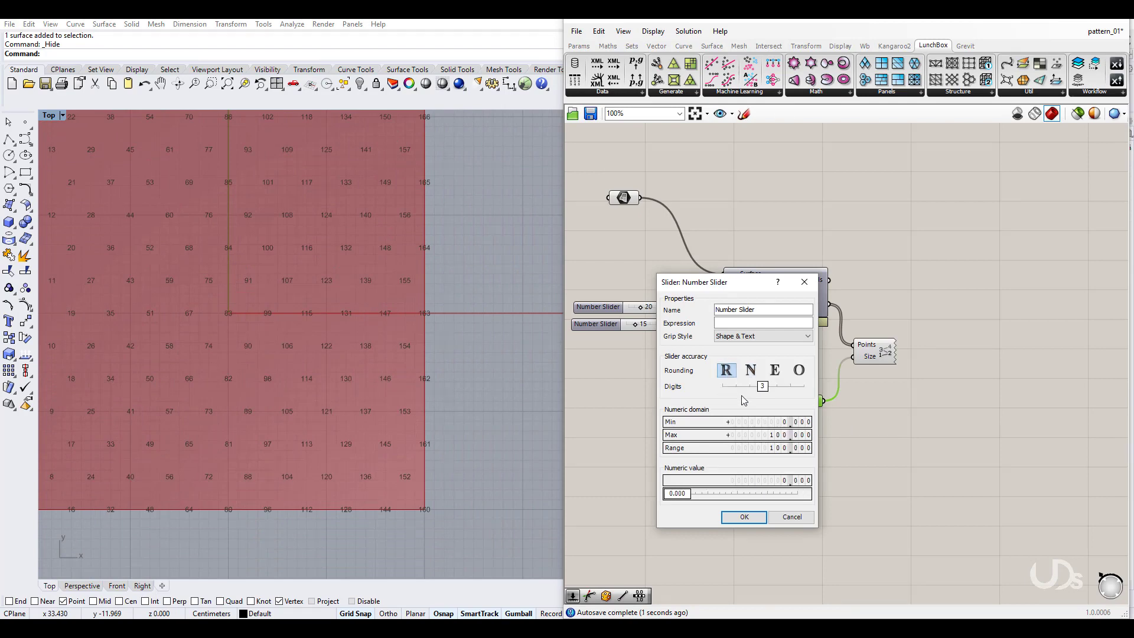
double_click(760, 435)
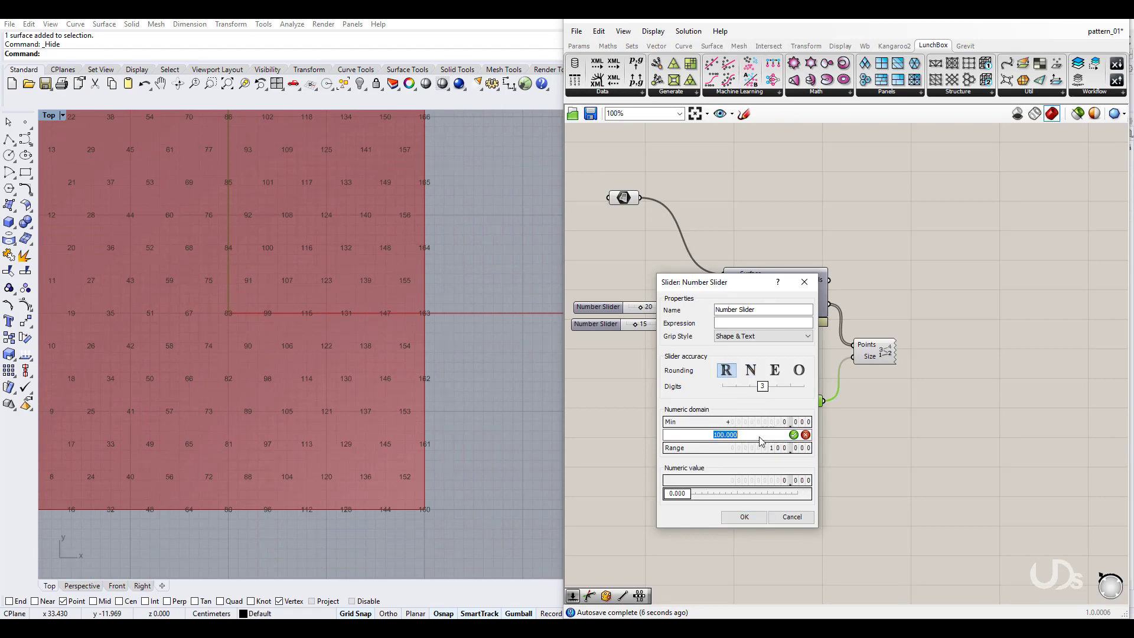
text(1)
click(753, 517)
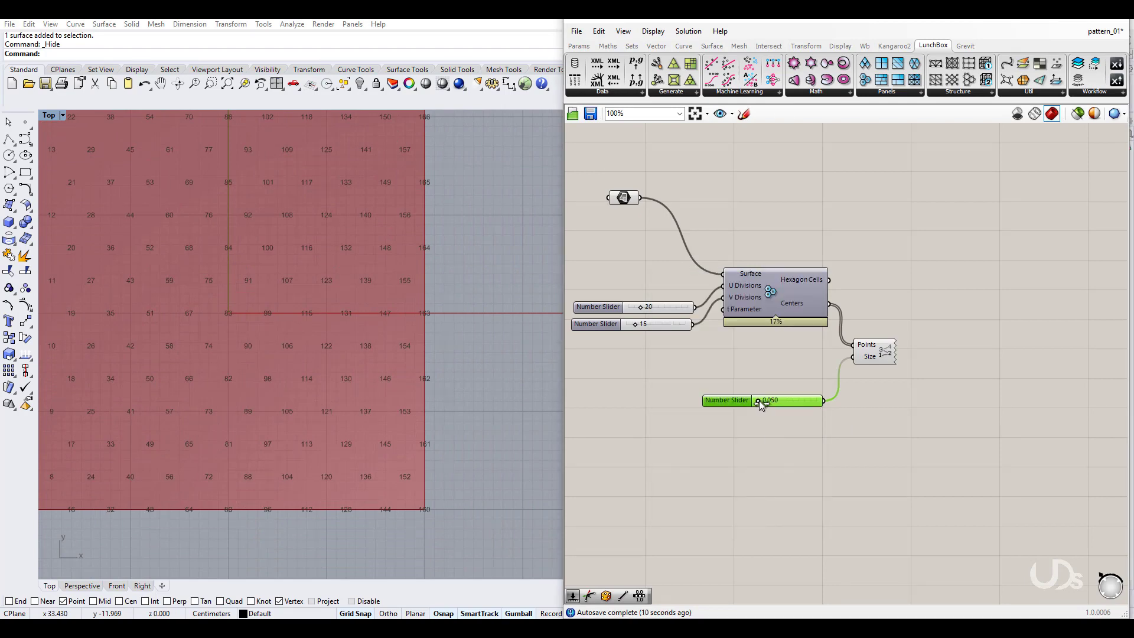
drag(759, 401, 768, 398)
right_drag(394, 435, 419, 478)
right_drag(798, 450, 796, 455)
drag(880, 359, 886, 347)
click(843, 454)
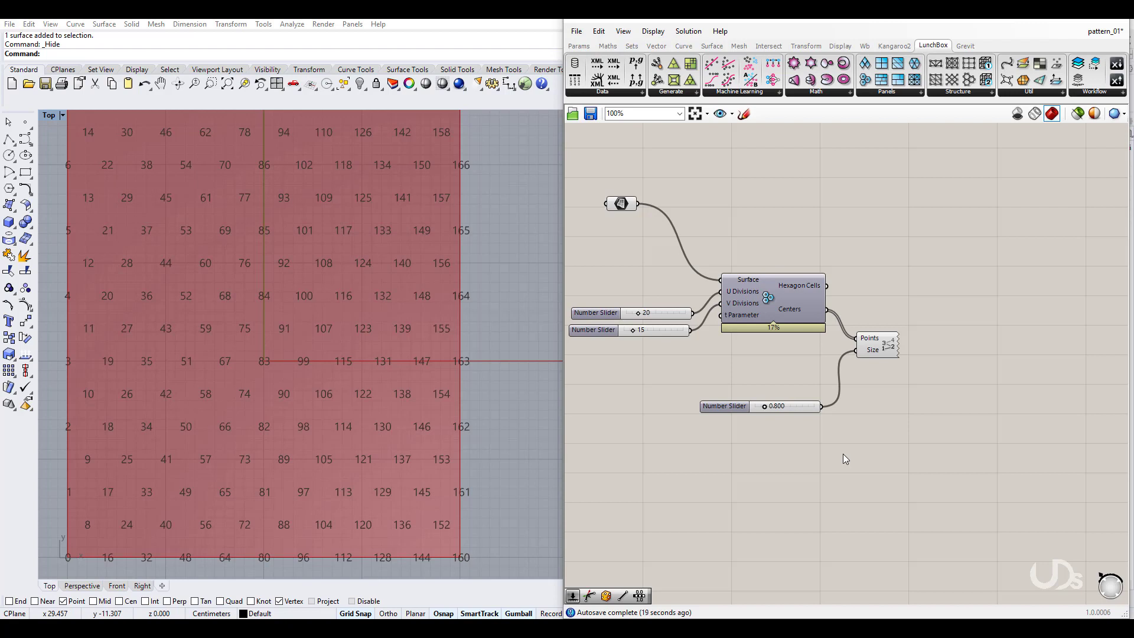
Add a Discontinuity component and connect the Hexagon Cells output to its Curve input
right_drag(842, 455, 879, 491)
right_drag(848, 453, 844, 451)
double_click(843, 450)
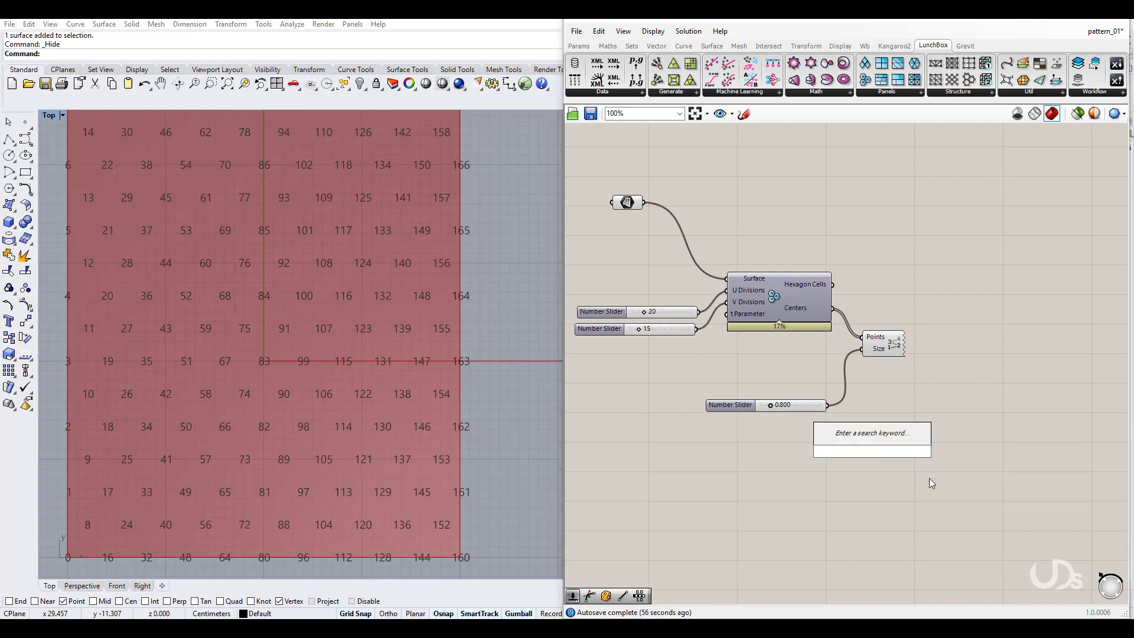
text(discon)
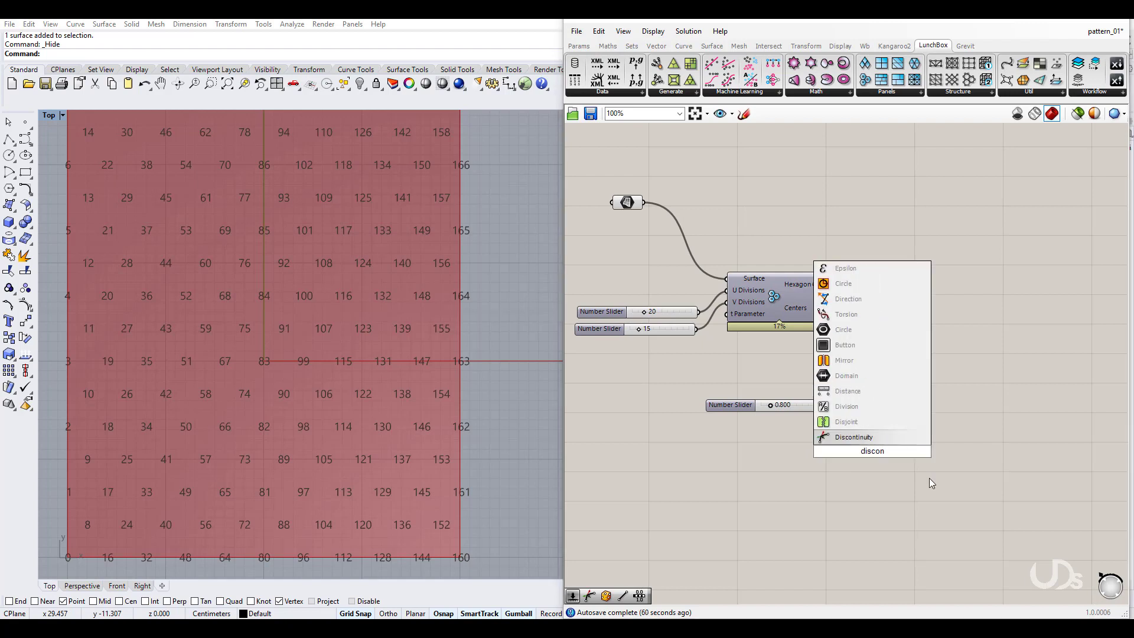
click(860, 441)
drag(859, 455, 949, 285)
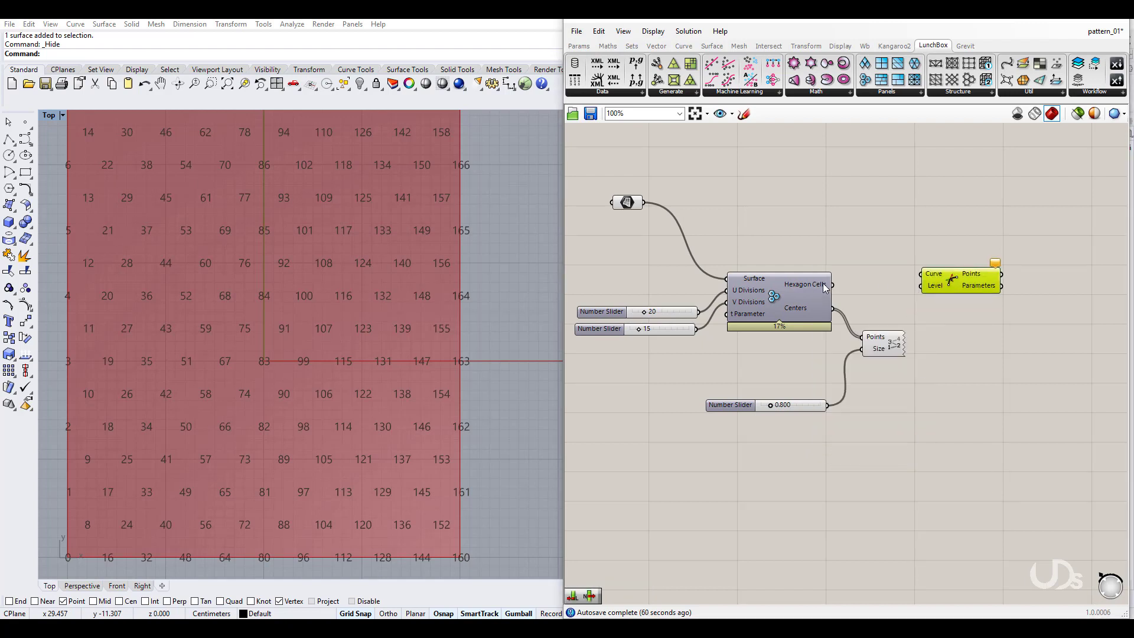
mouse_move(824, 287)
drag(831, 284, 965, 288)
click(967, 360)
right_drag(962, 377, 866, 387)
drag(837, 284, 831, 285)
click(864, 353)
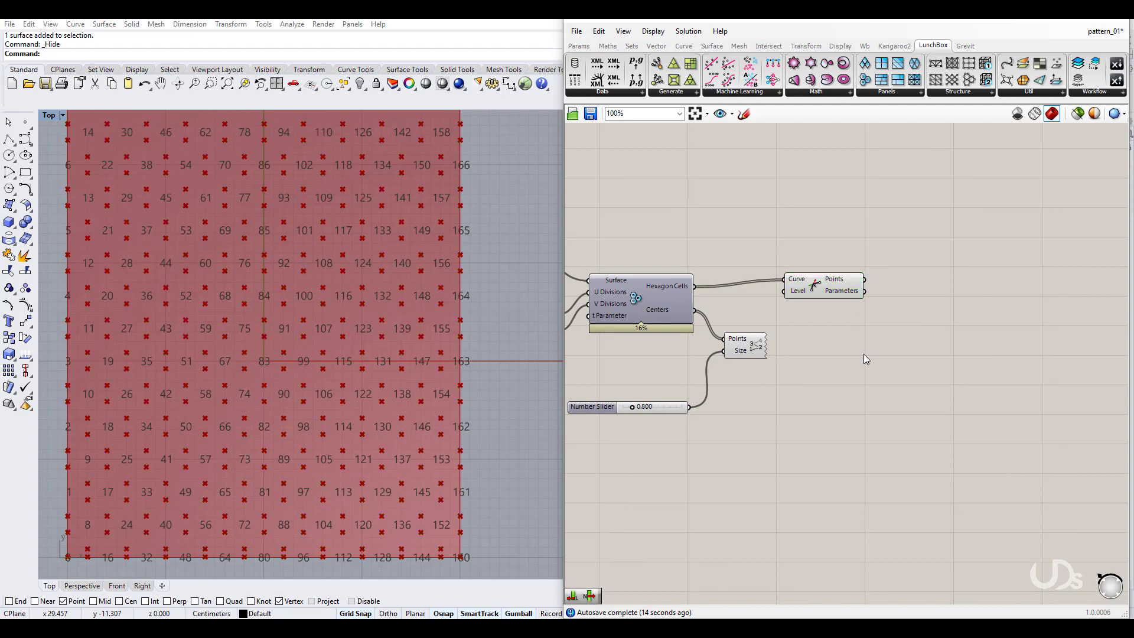
Add a List Length component and connect the Discontinuity Points output to its List input
double_click(906, 388)
text(list)
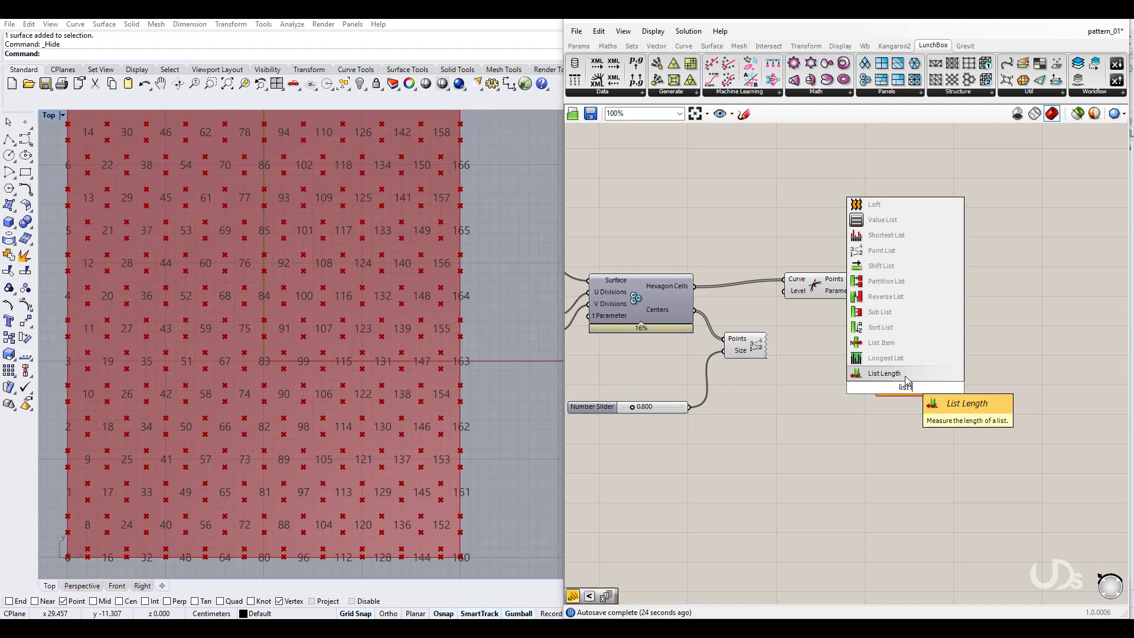
click(918, 374)
drag(898, 393, 929, 278)
click(896, 372)
right_drag(896, 372, 908, 373)
drag(948, 283, 948, 300)
right_drag(974, 376, 898, 377)
drag(781, 296, 773, 294)
drag(876, 304, 879, 314)
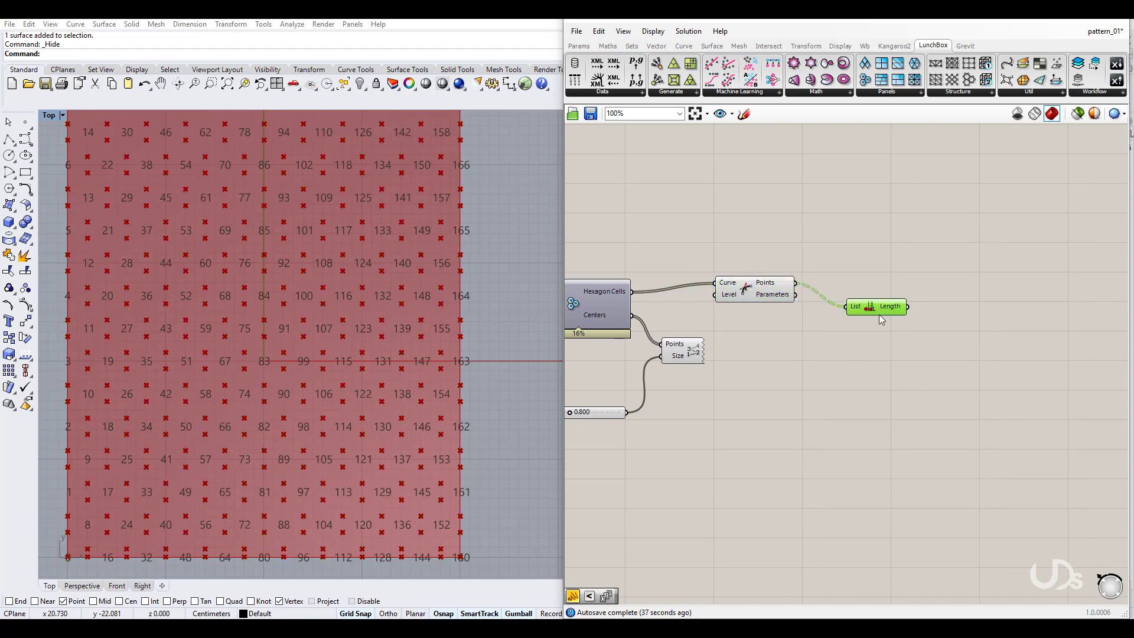
Move the List Length component slightly up so it sits more level with the Discontinuity component
click(746, 289)
click(788, 331)
right_drag(897, 373, 902, 367)
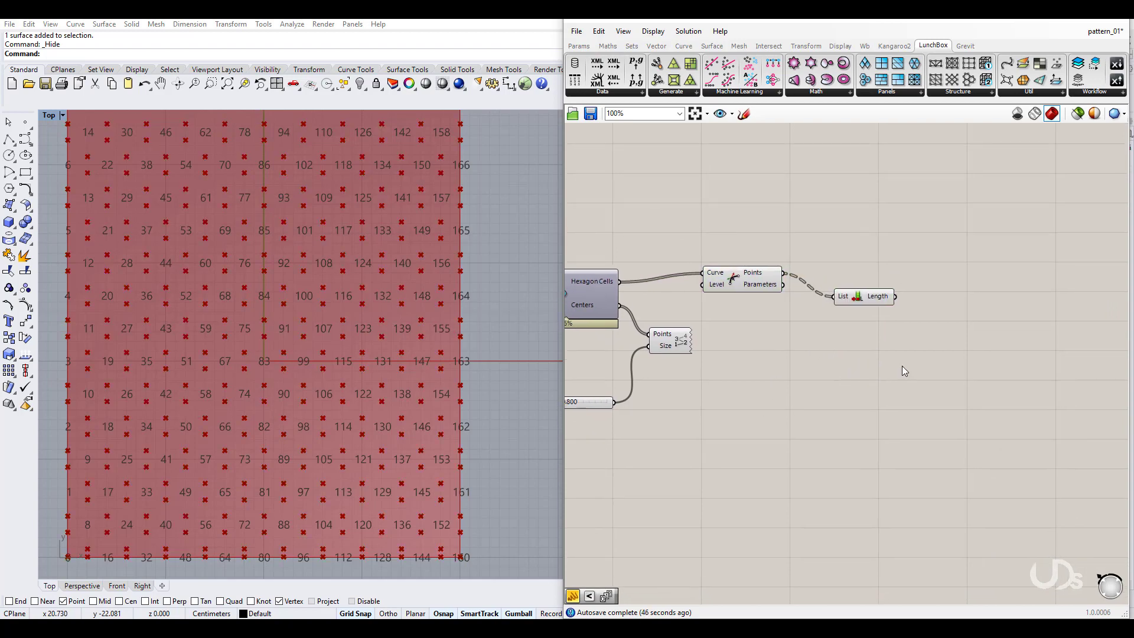
mouse_move(890, 302)
right_drag(902, 379, 903, 367)
drag(863, 290, 863, 283)
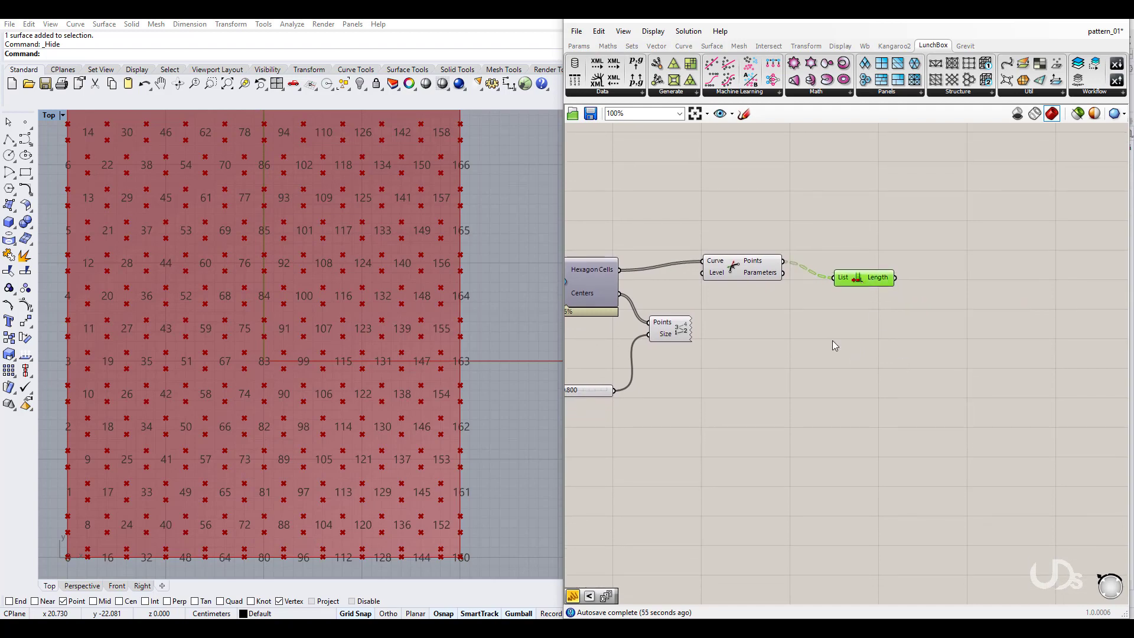
Add a Smaller Than component and connect the List Length output to its First Number input
right_drag(832, 341, 857, 328)
double_click(880, 422)
text(sma)
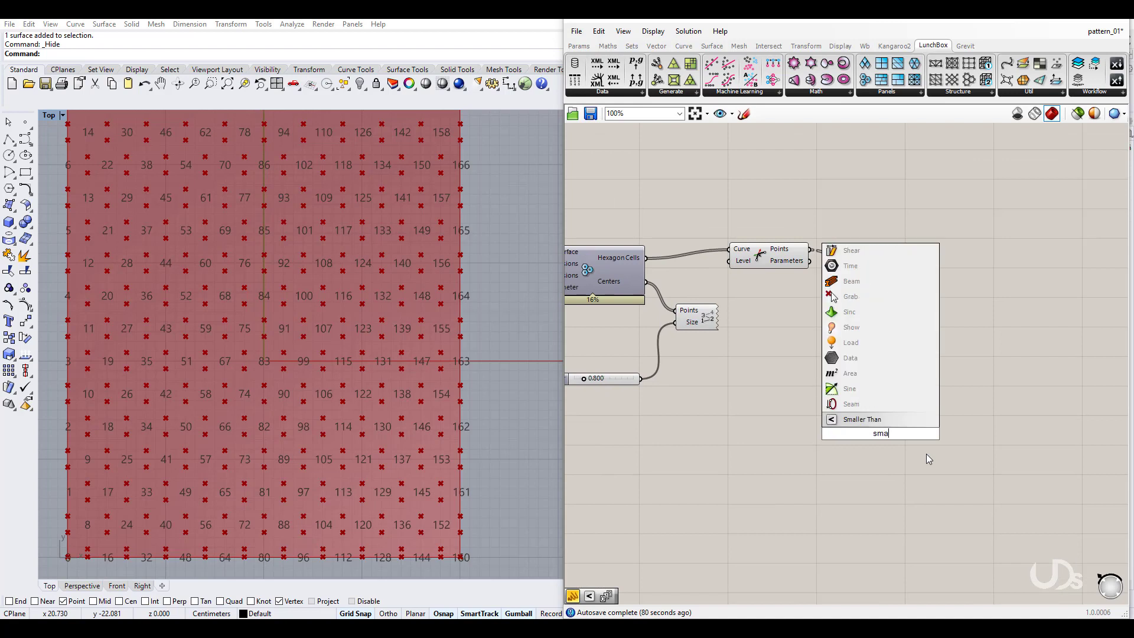
click(868, 421)
drag(841, 429, 921, 265)
drag(971, 294, 971, 289)
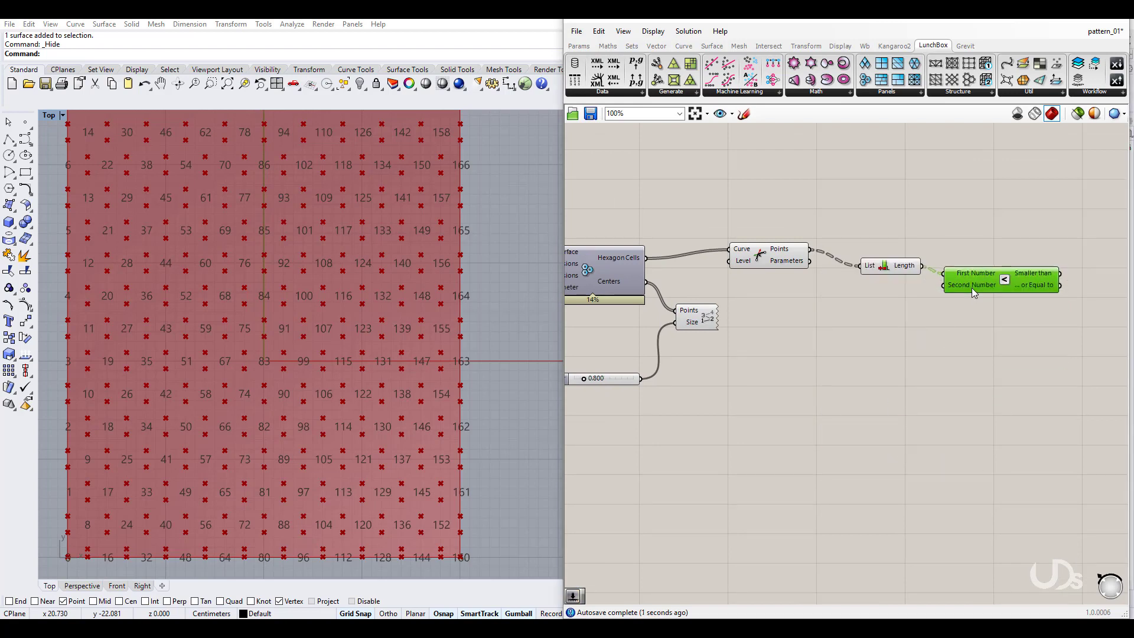
click(910, 388)
Add a number slider of 6, connect it to Smaller Than's Second Number input, and place it below the List Length component
right_drag(916, 389, 882, 388)
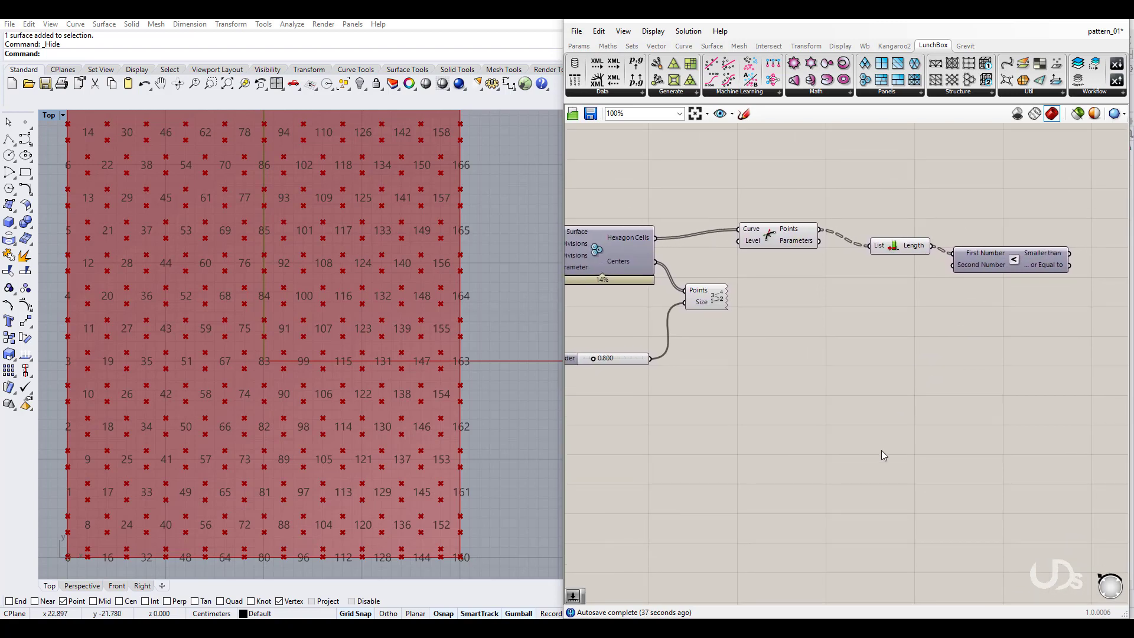
double_click(868, 420)
text(6)
key(Return)
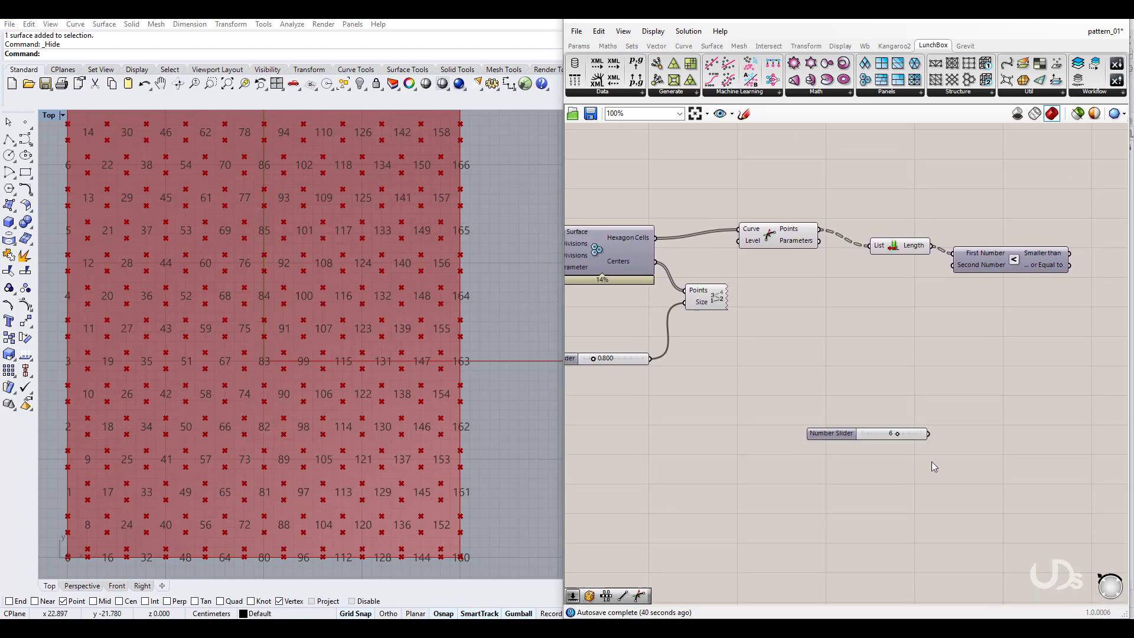
drag(928, 434, 951, 265)
drag(827, 434, 827, 287)
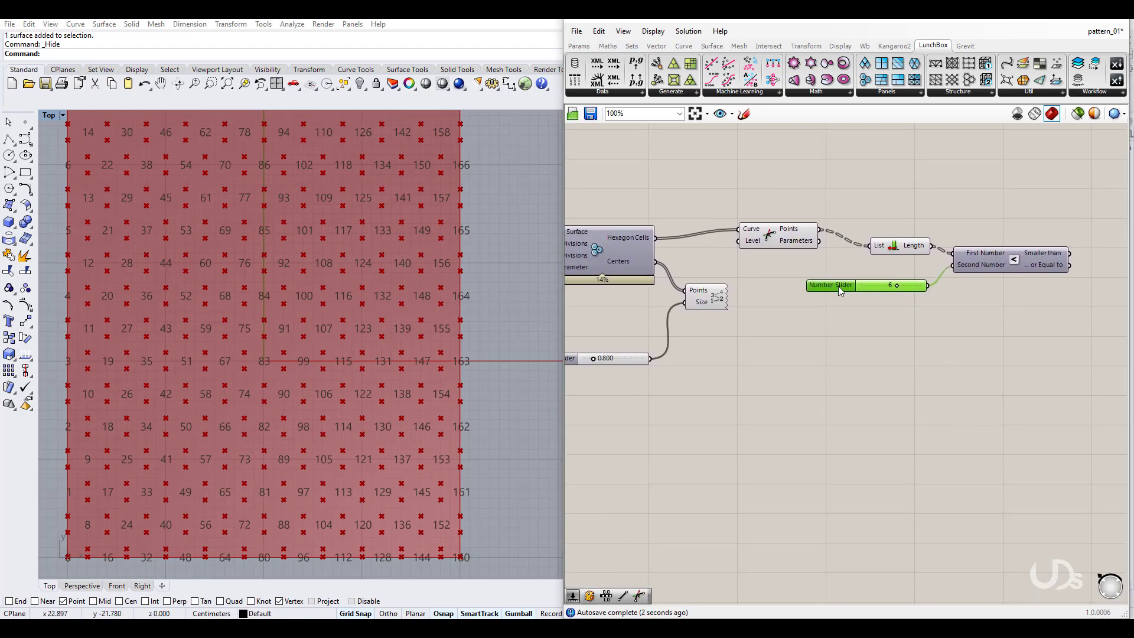
click(936, 372)
Add a Dispatch component and place it after the Smaller Than component
right_drag(937, 372, 866, 387)
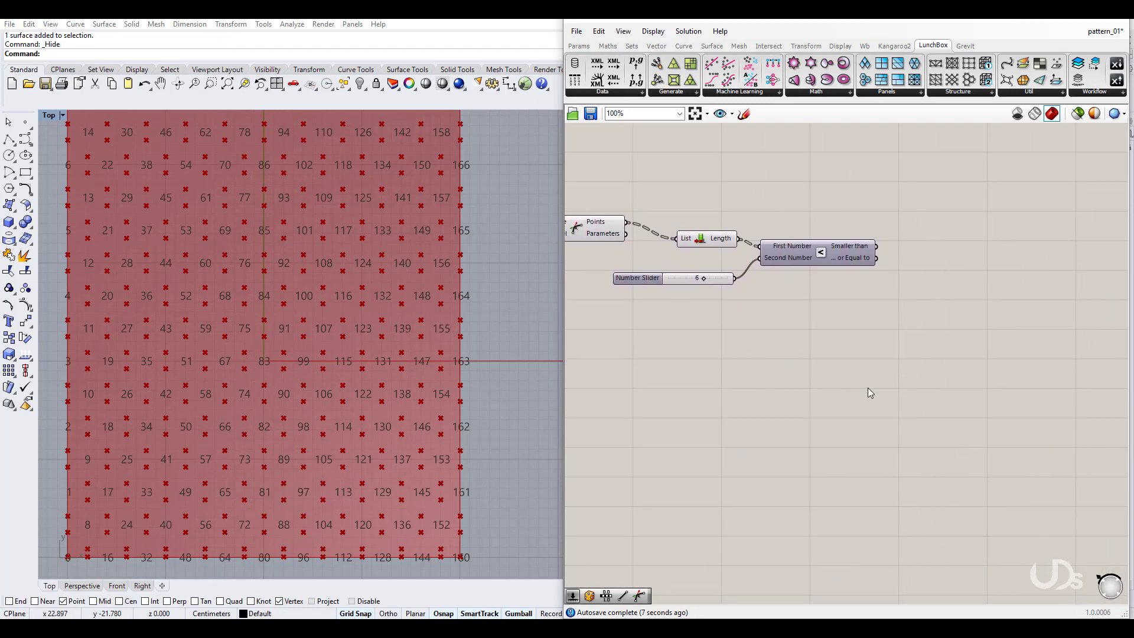
double_click(867, 387)
text(disp)
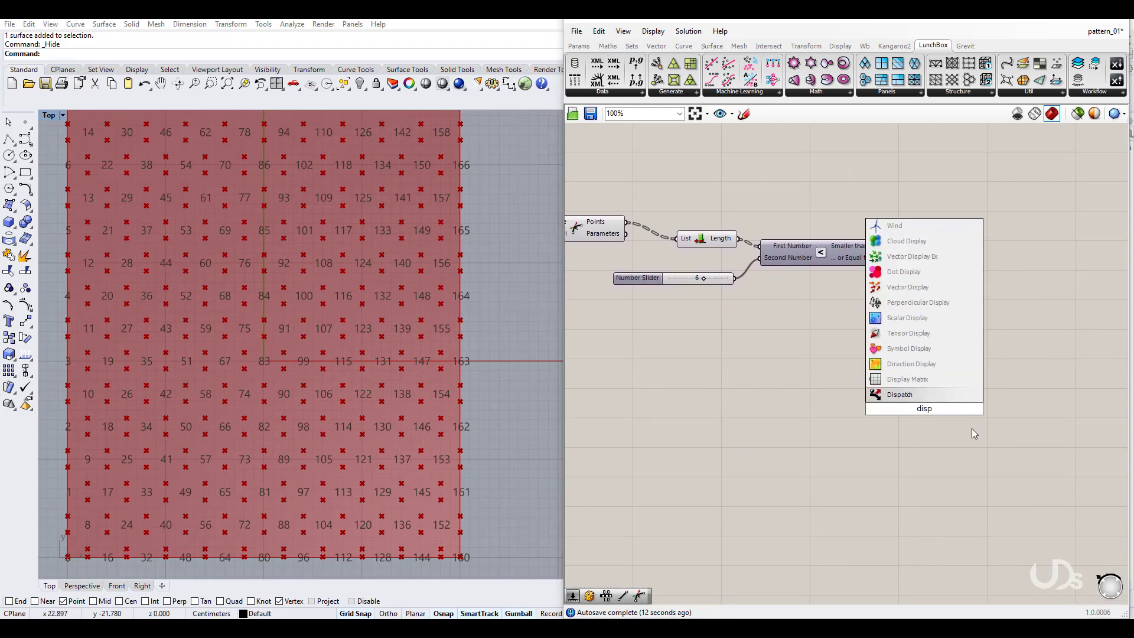
click(906, 394)
drag(906, 406, 951, 223)
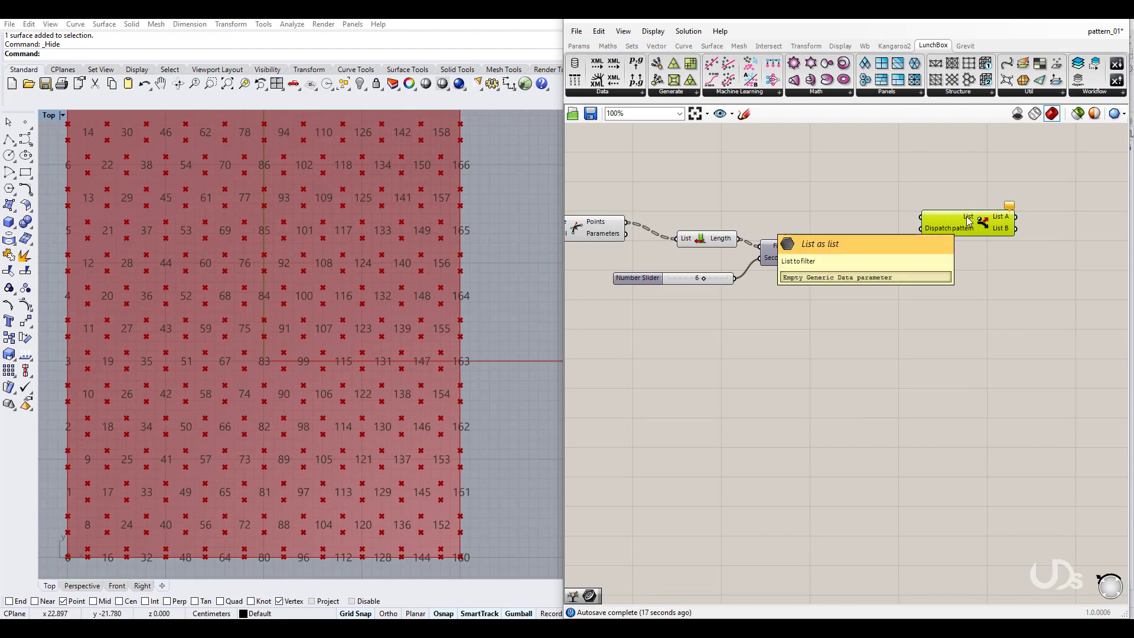
Connect Hexagon Cells to Dispatch's List input and the Smaller than result to its Dispatch pattern input
right_drag(853, 292, 969, 309)
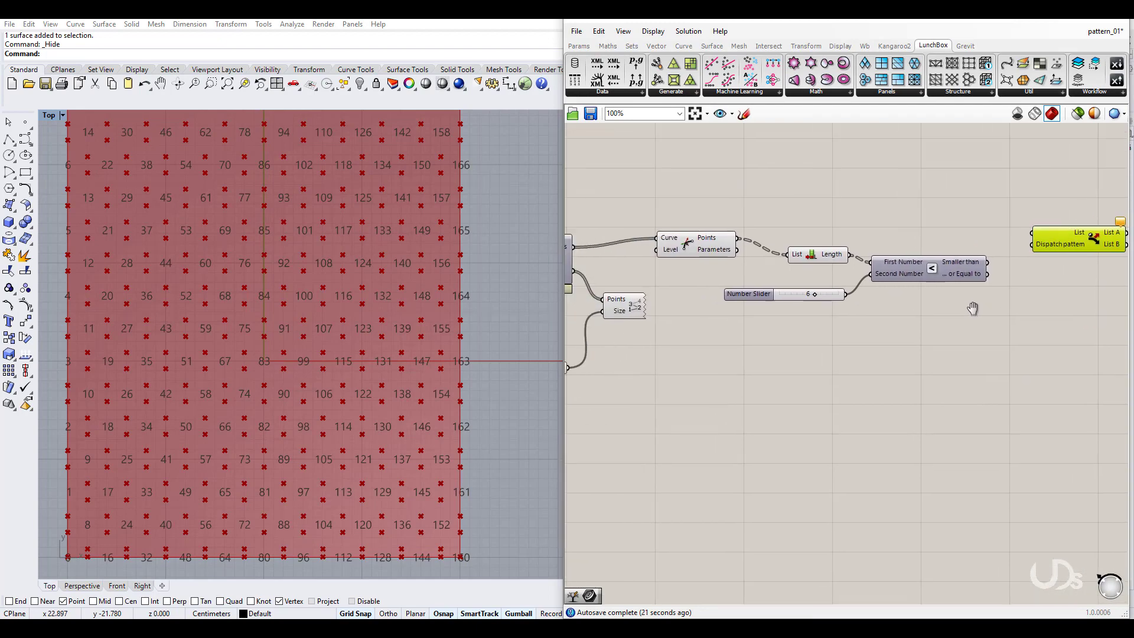
click(576, 271)
right_drag(699, 321, 724, 345)
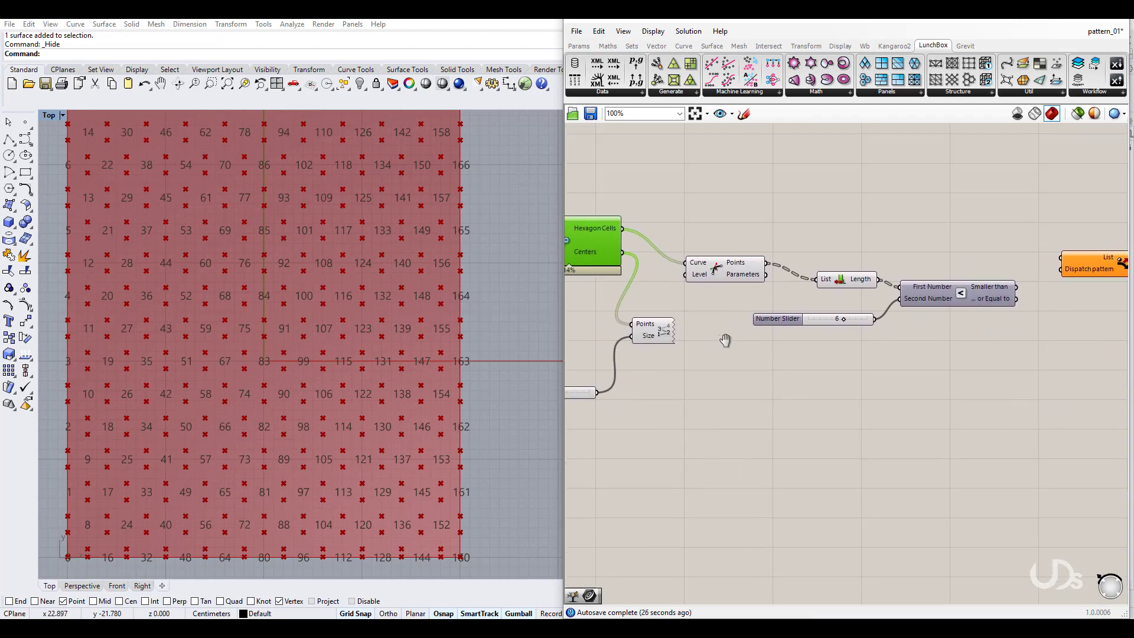
drag(1061, 258, 623, 229)
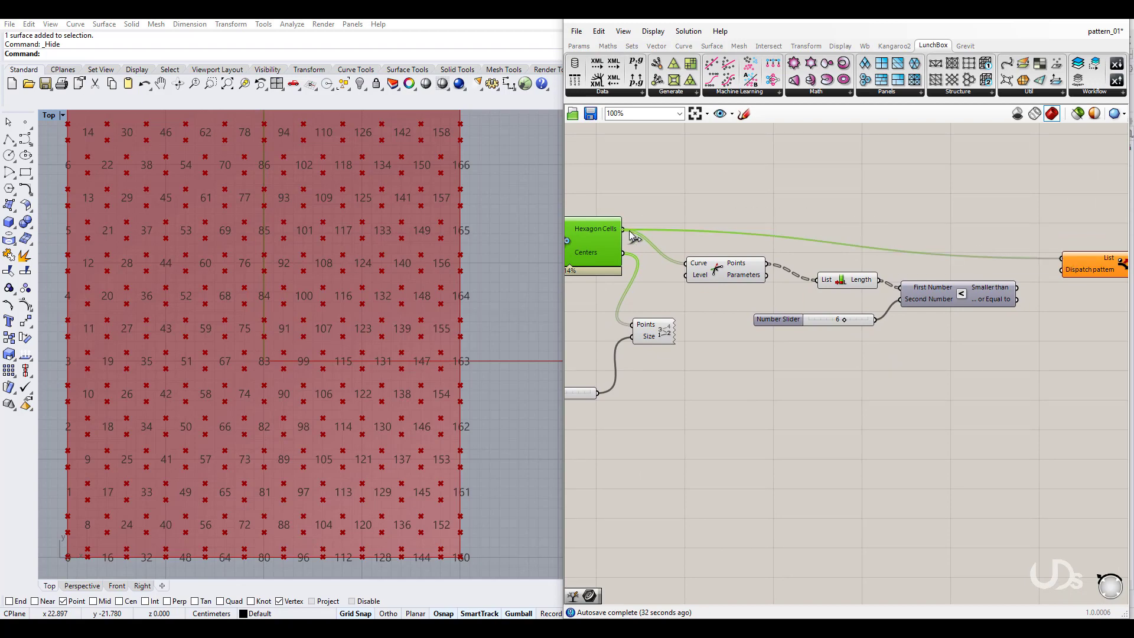
drag(1060, 270, 1017, 288)
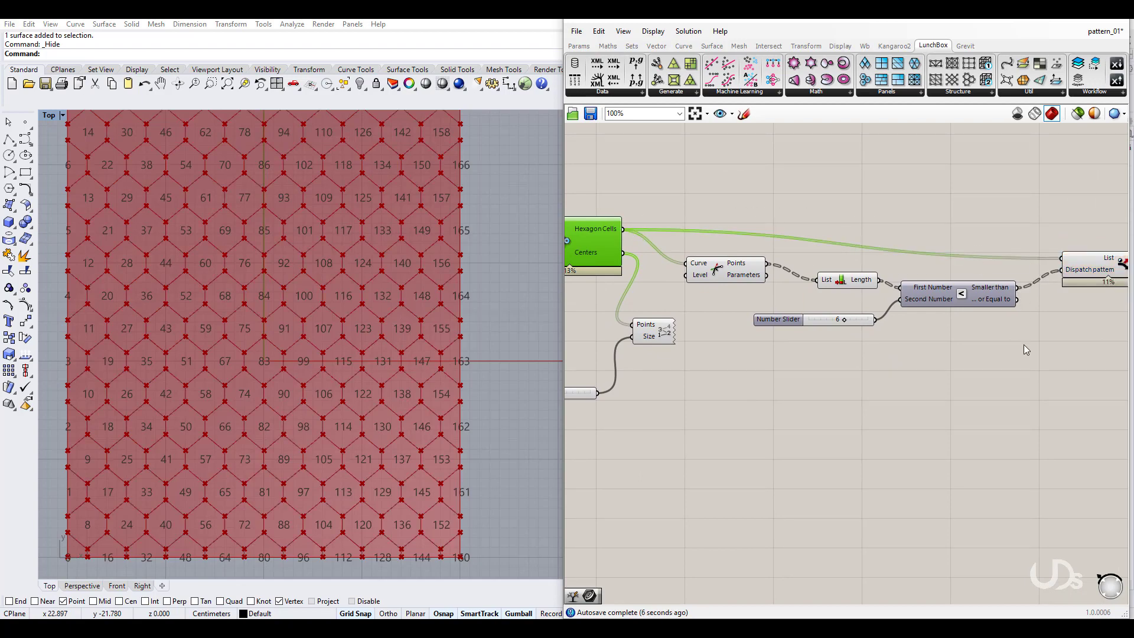
Move the Dispatch component slightly higher than the Smaller Than component
right_drag(1021, 399, 1010, 400)
click(1008, 400)
right_drag(381, 430, 394, 428)
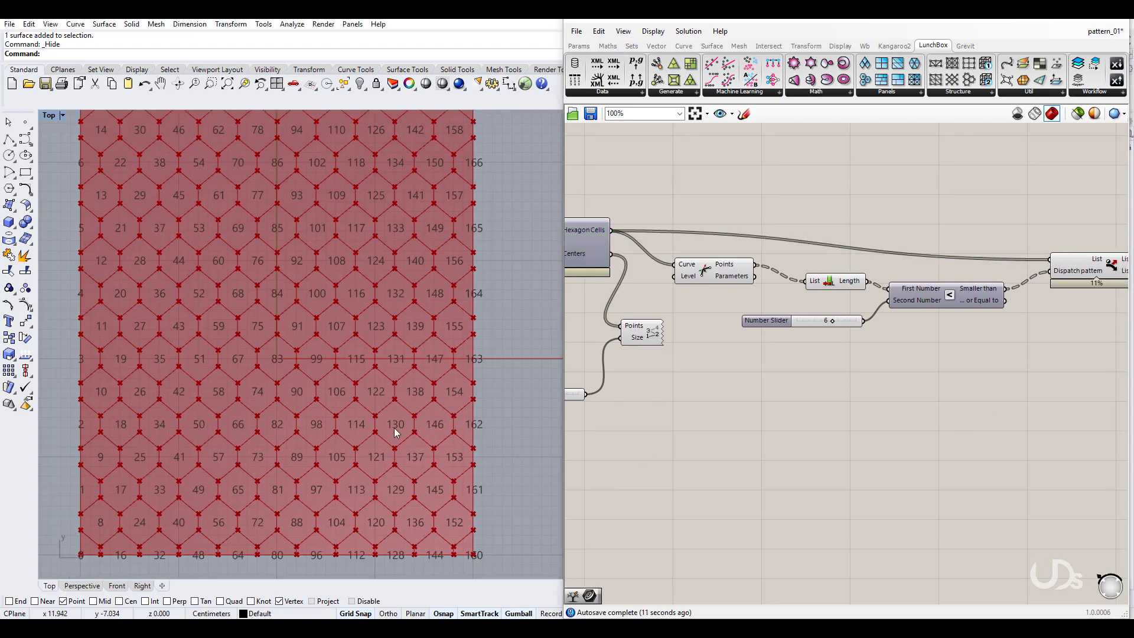
scroll(394, 431, up, 3)
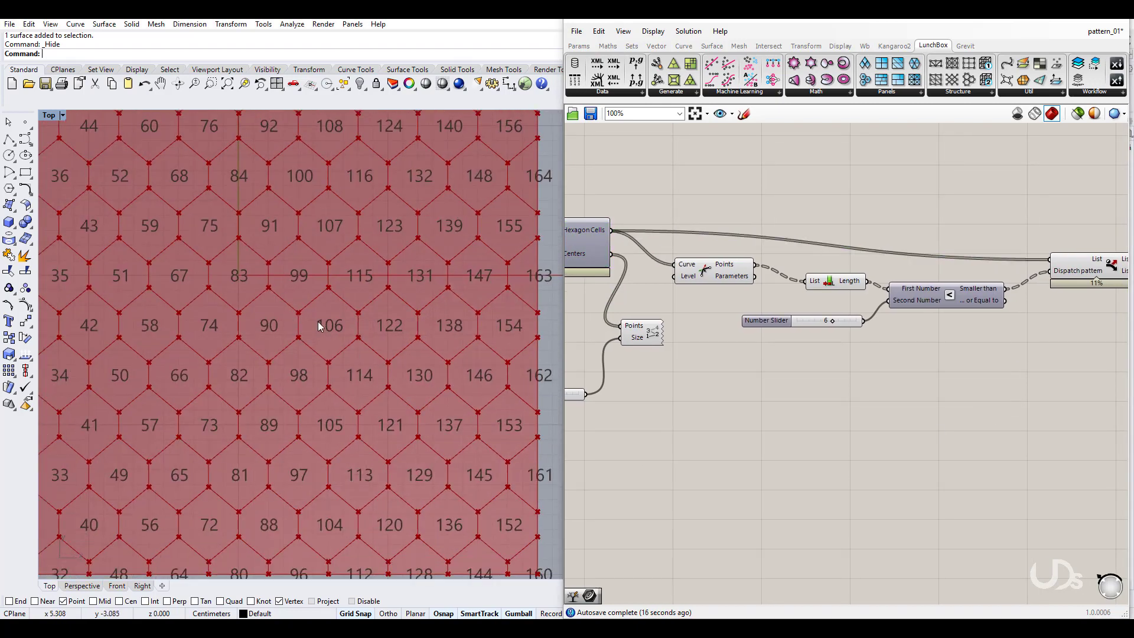
right_drag(908, 432, 790, 440)
drag(860, 289, 849, 267)
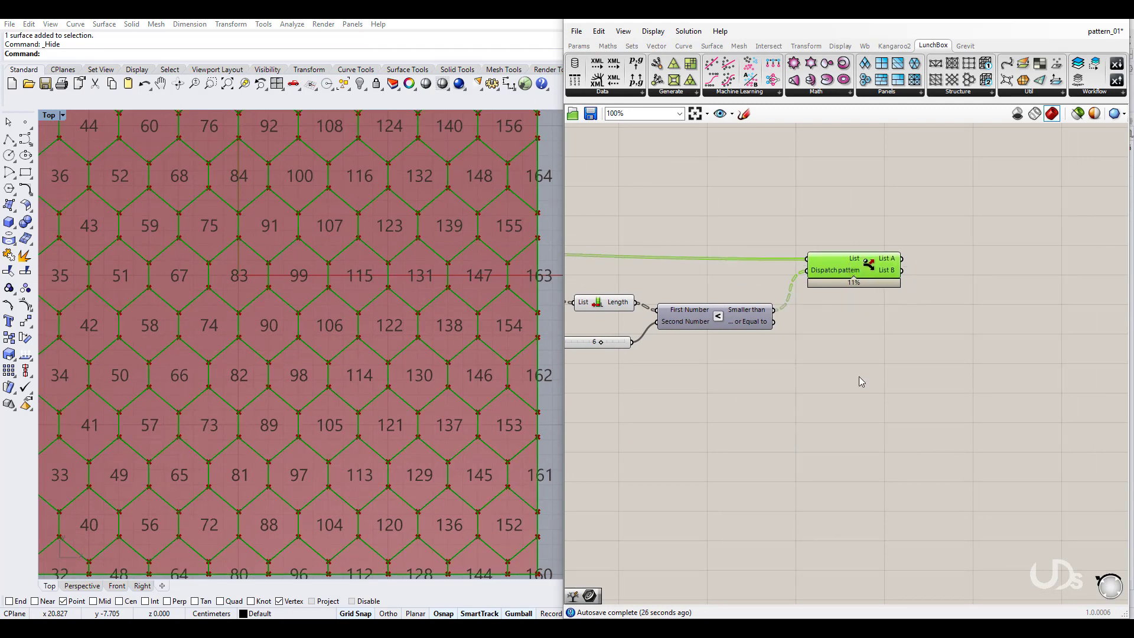
Add a Tree Branch component after Dispatch and connect Dispatch's List B output to its Tree input
double_click(861, 380)
text(tree b)
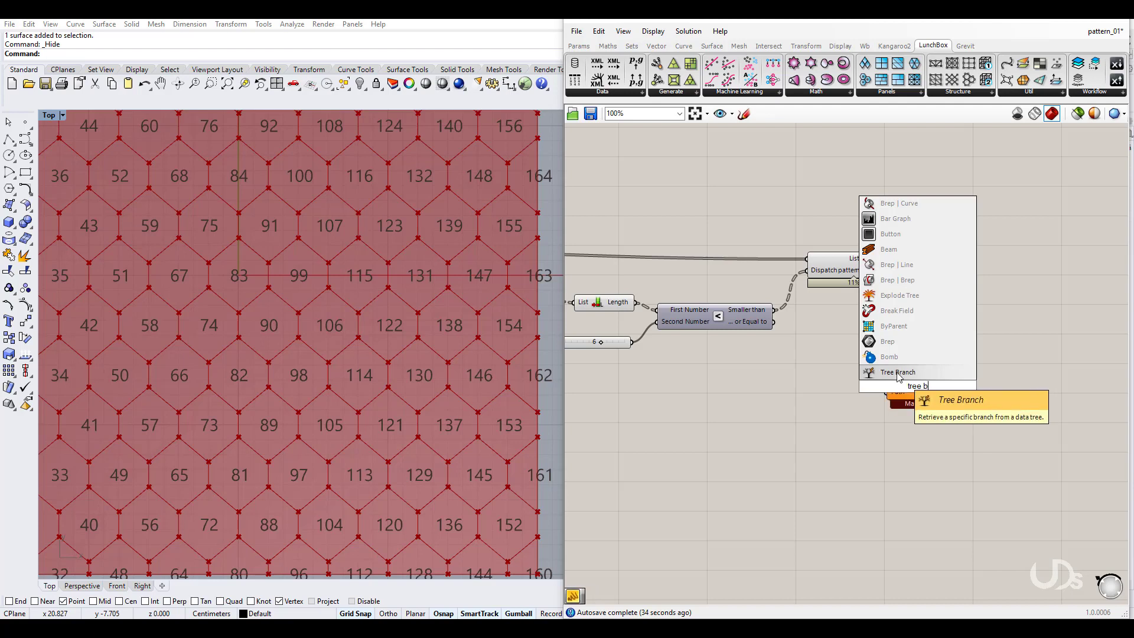
key(Return)
drag(902, 392, 963, 322)
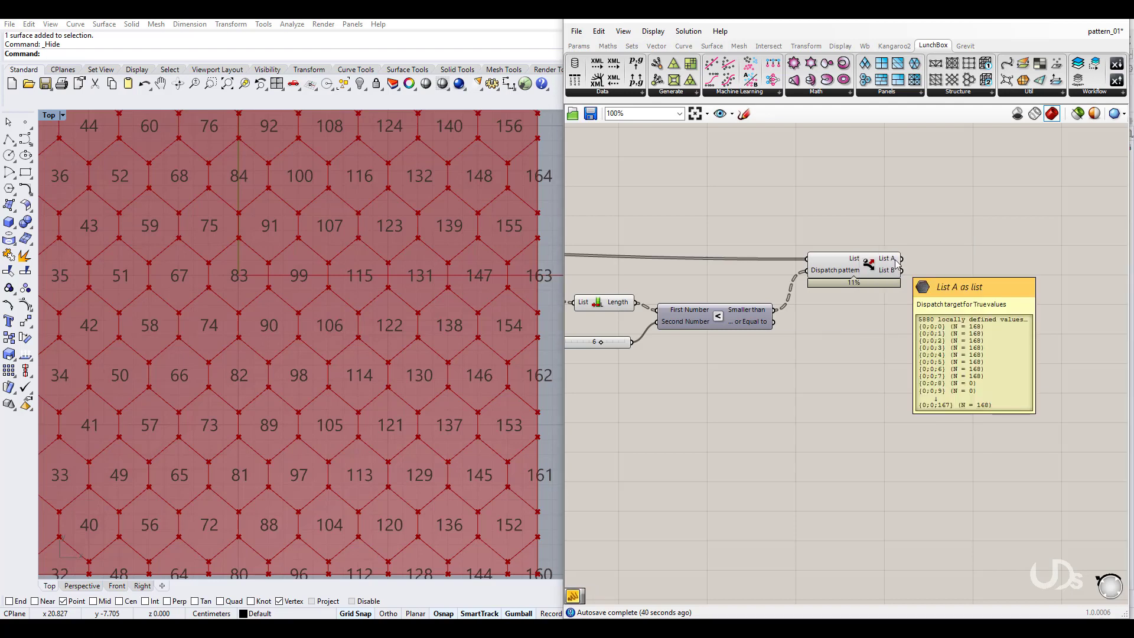
drag(900, 270, 947, 298)
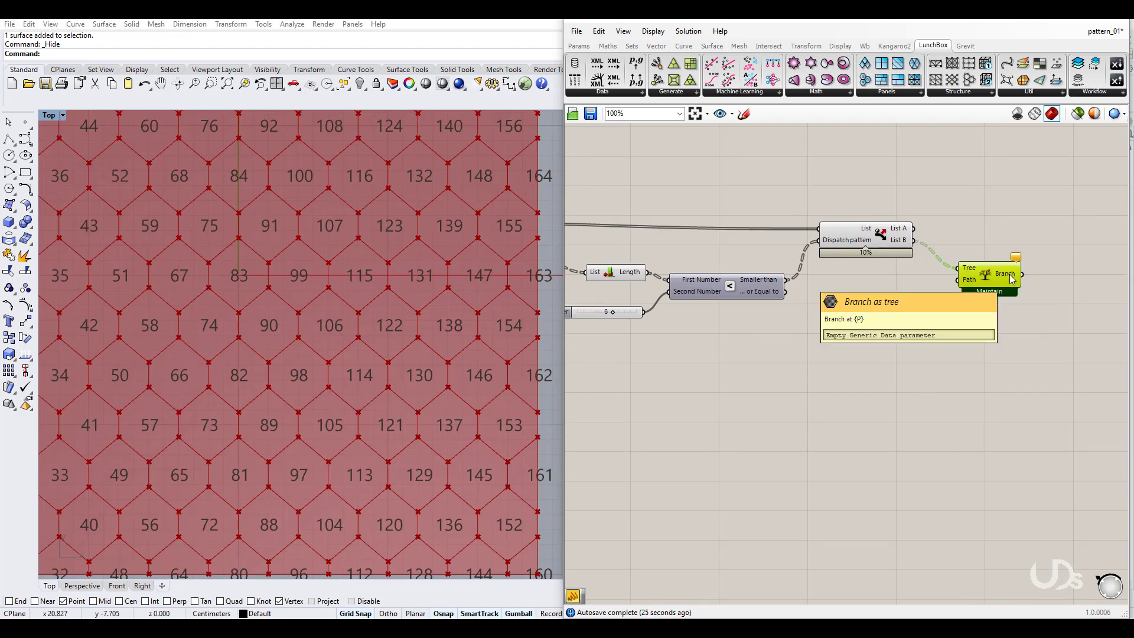
Graft Dispatch's List input and simplify its List B output, keeping Tree Branch placed close beside it
right_click(848, 234)
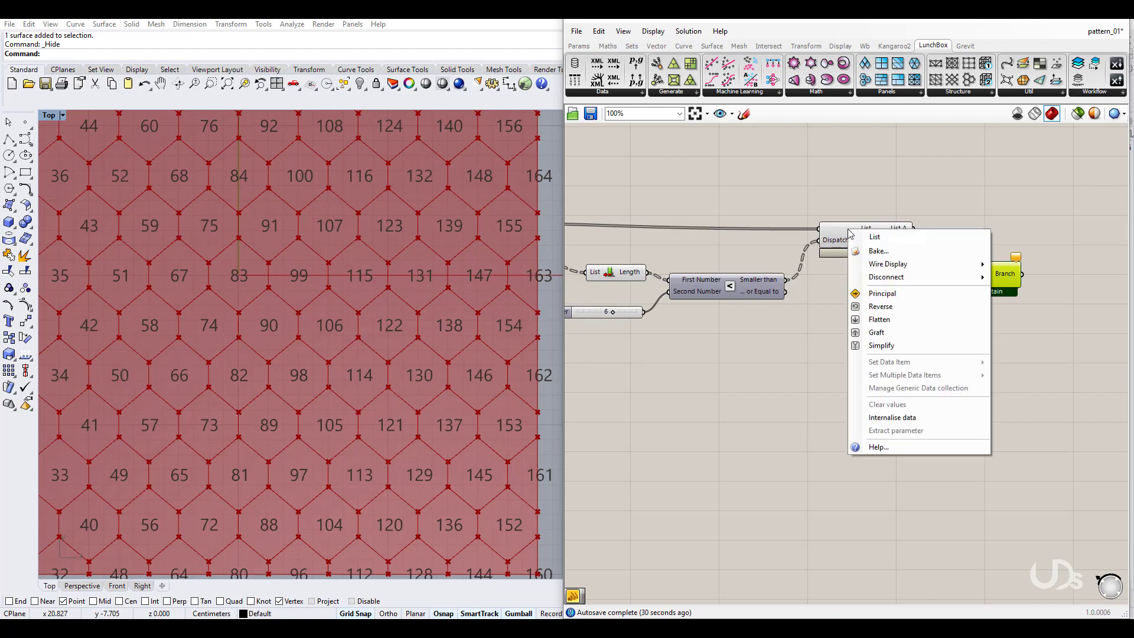
click(877, 332)
right_drag(878, 326, 866, 326)
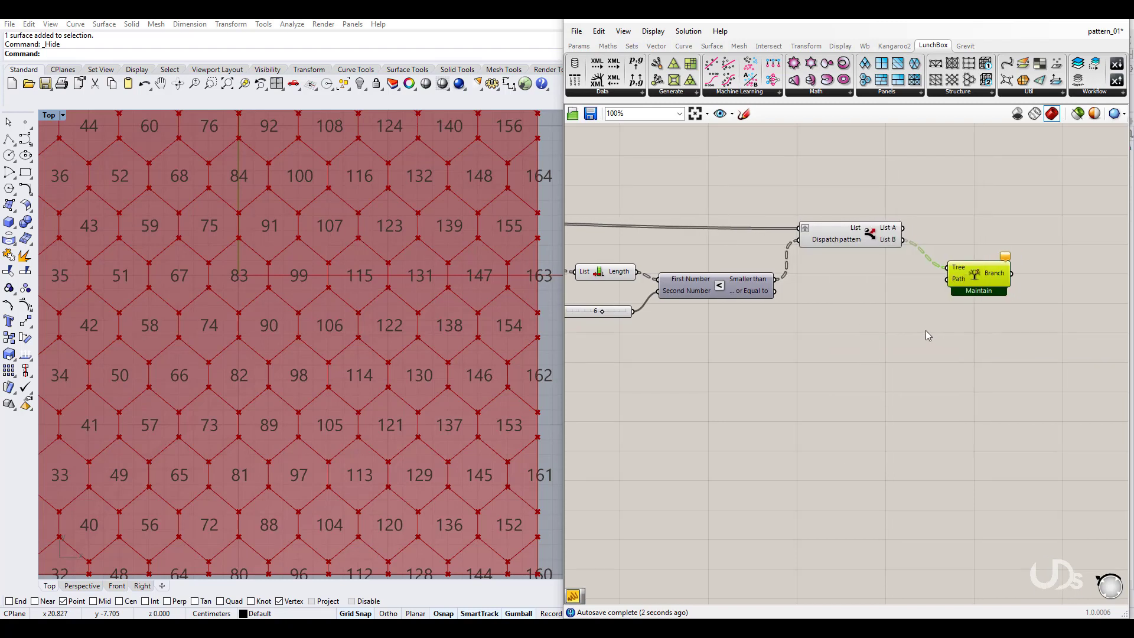
right_click(890, 245)
click(922, 331)
mouse_move(871, 395)
right_down()
mouse_move(868, 383)
mouse_move(896, 396)
mouse_move(885, 398)
right_up()
drag(955, 276, 956, 266)
click(807, 384)
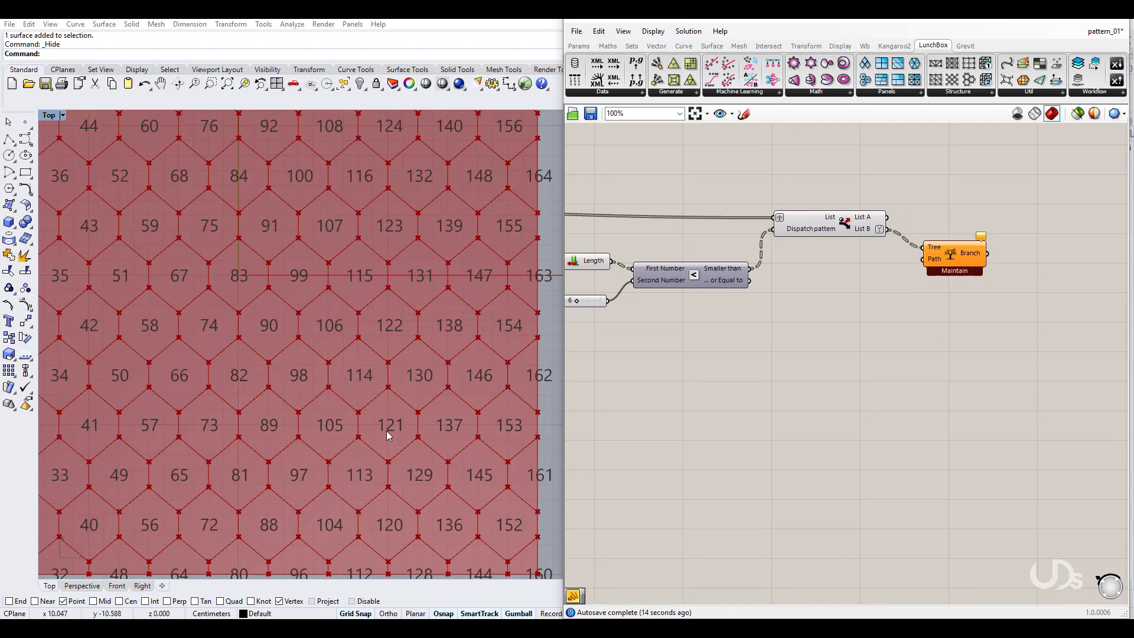
Add a Panel below Dispatch containing the cell numbers 82, 89, 90 and 98 on separate lines
click(579, 46)
drag(838, 79, 855, 335)
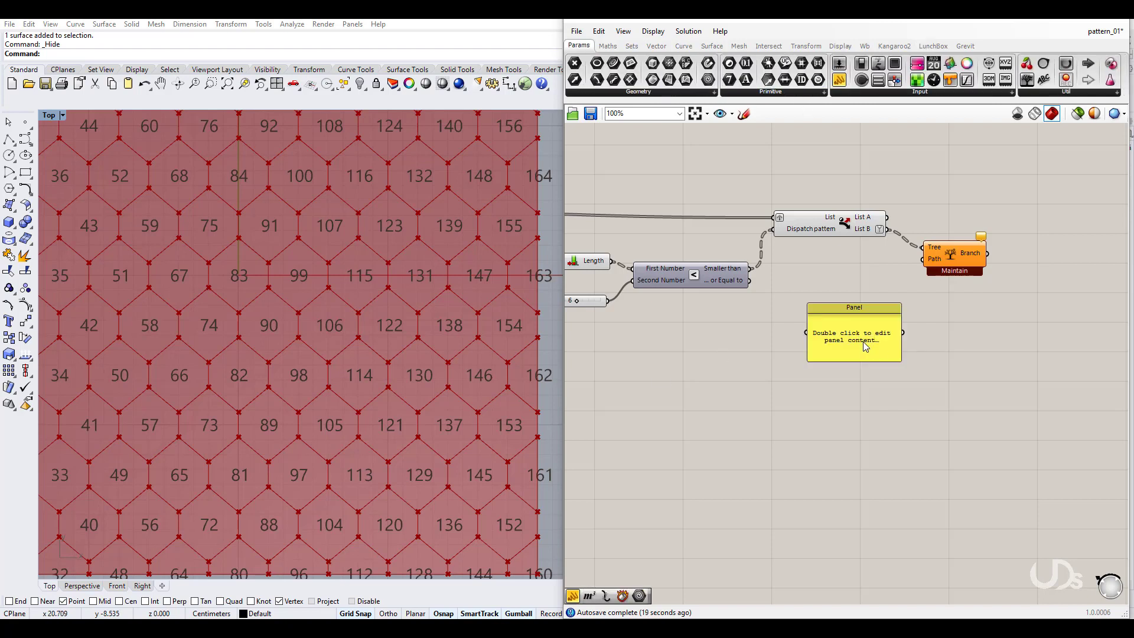
double_click(862, 343)
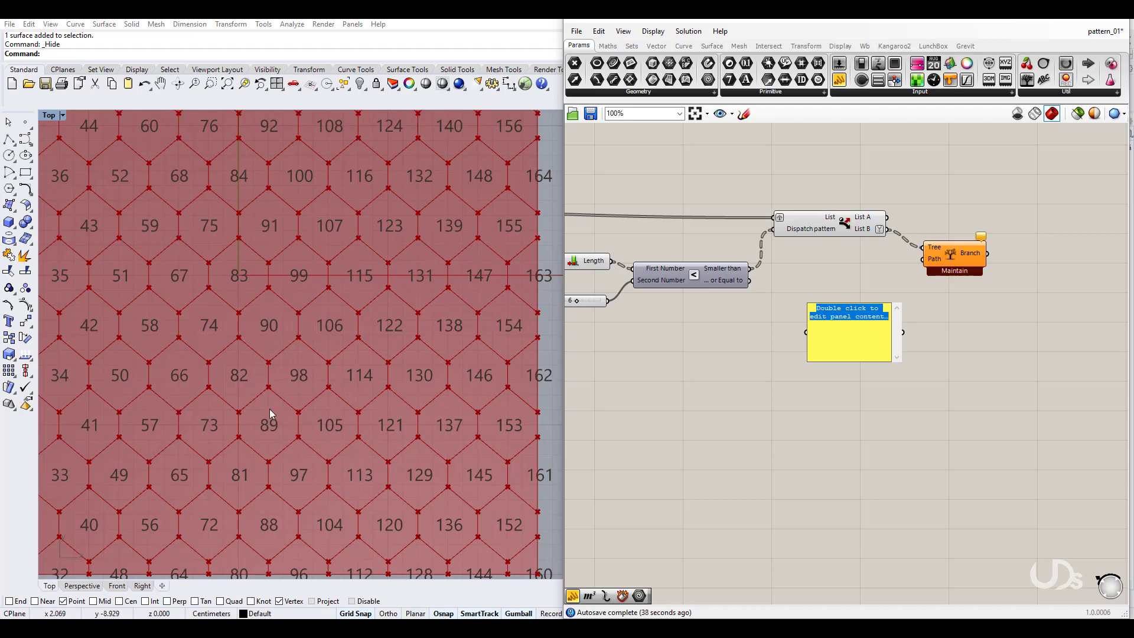
text(82)
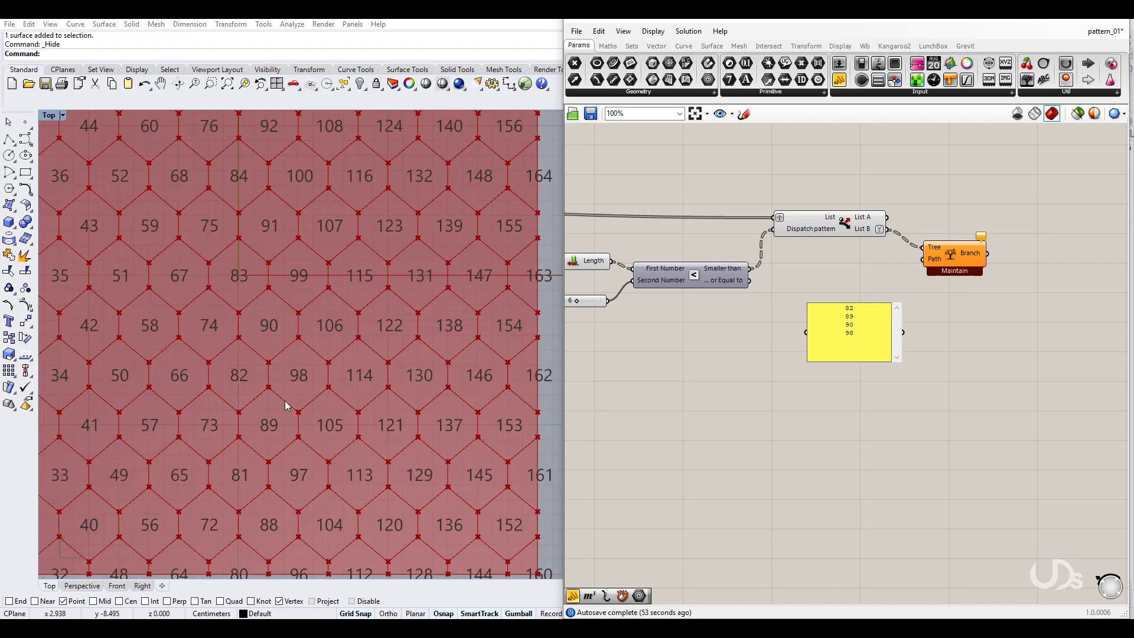
click(873, 438)
Connect the Panel to Tree Branch's Path input and turn off the Panel's multiline data so each number is a separate item
drag(904, 332, 922, 259)
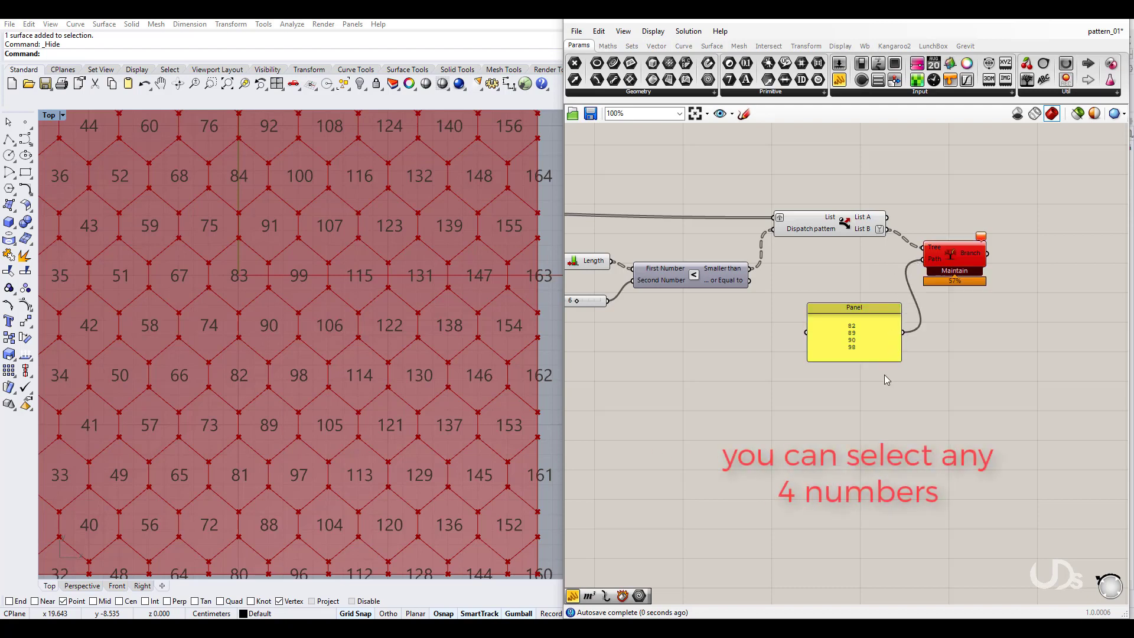
right_click(878, 336)
click(921, 357)
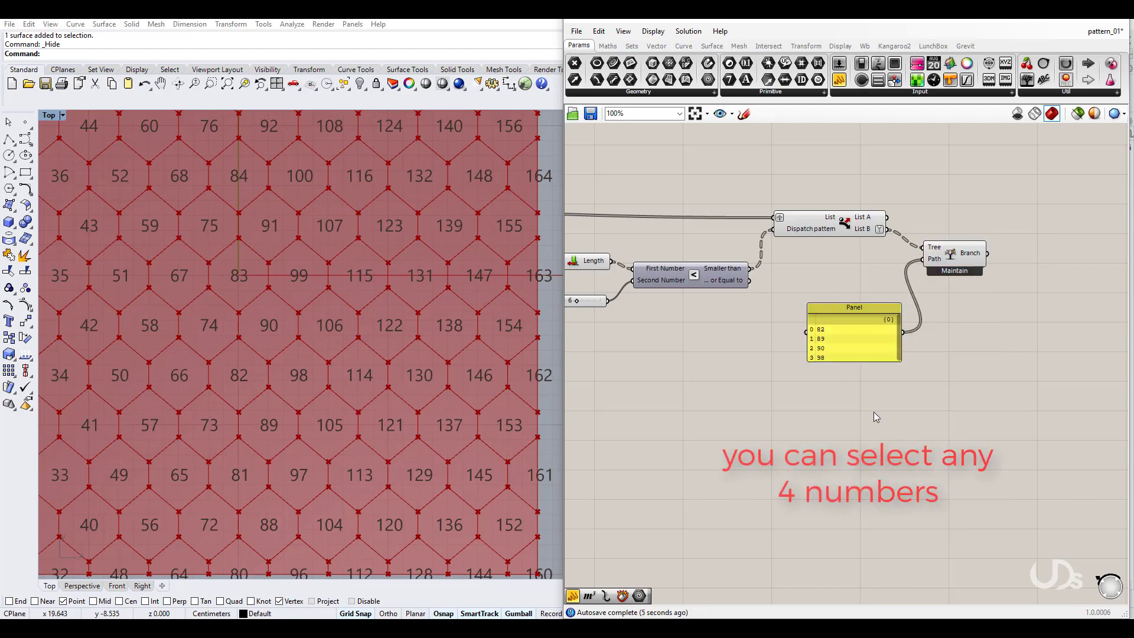
click(963, 275)
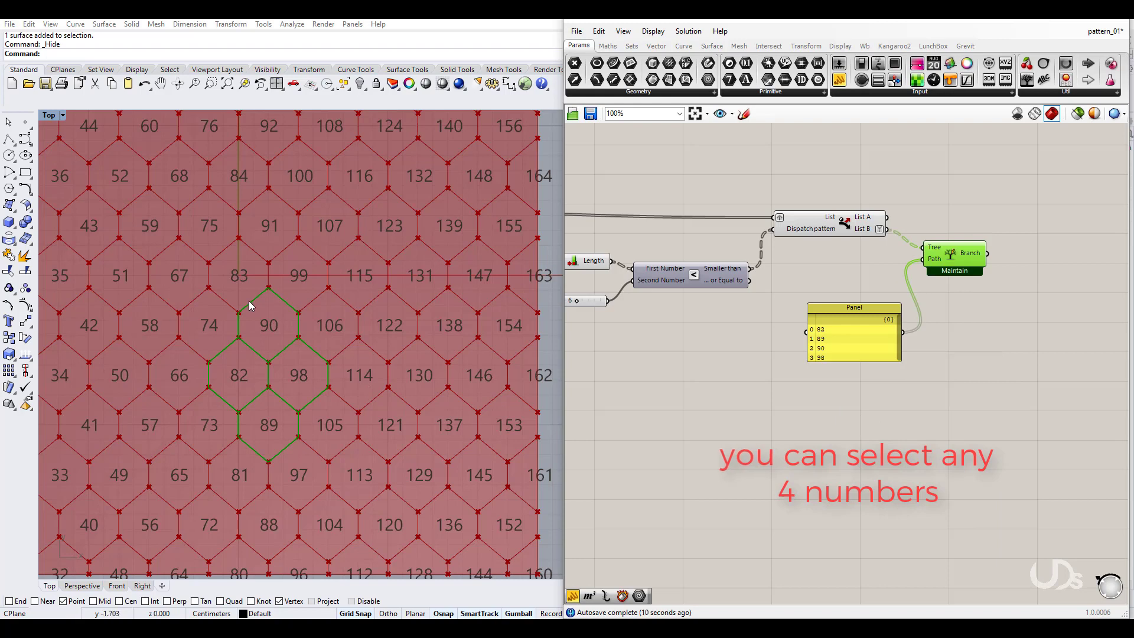
Hide the previews of the Dispatch component and the component that extracts the cells' corner points
click(829, 226)
middle_click(815, 227)
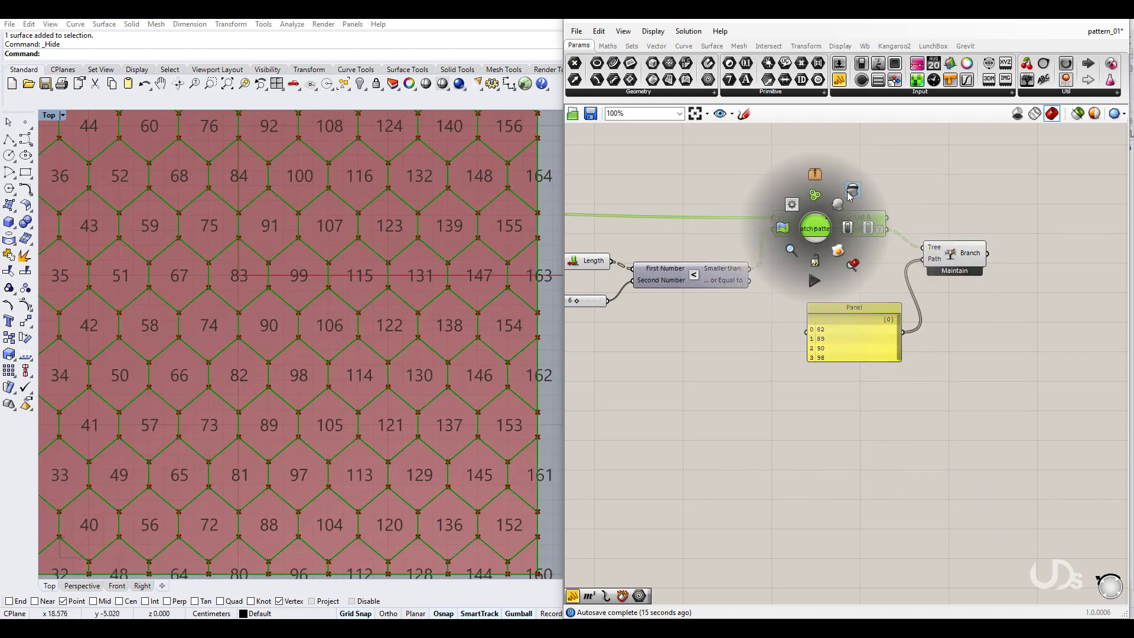
click(849, 194)
click(693, 277)
right_drag(607, 351, 825, 363)
click(805, 277)
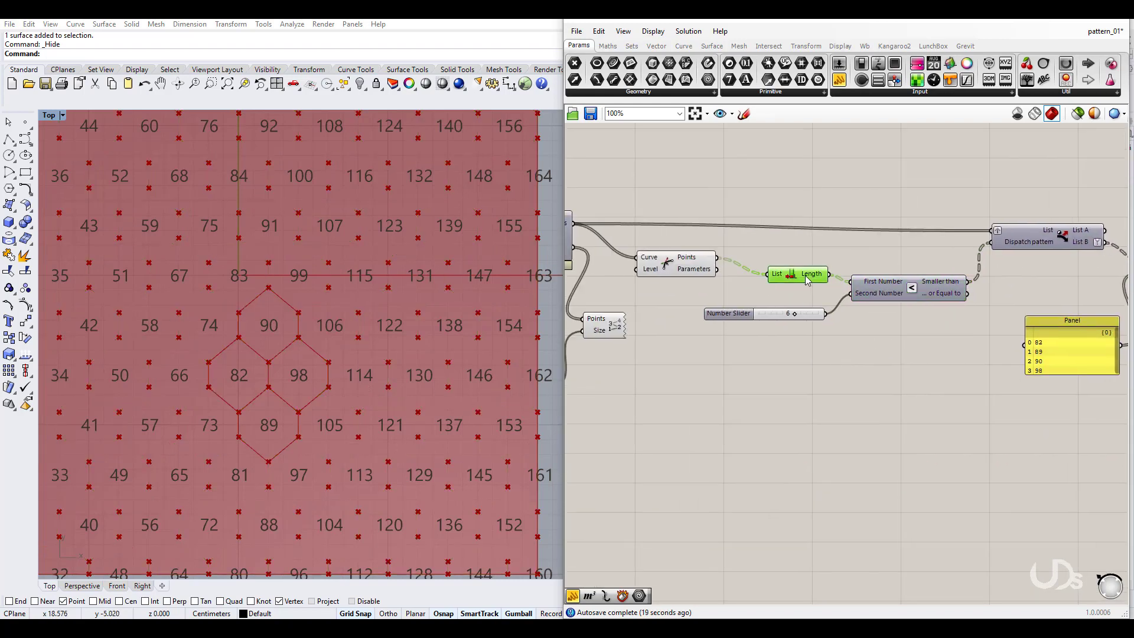
click(685, 263)
middle_click(681, 260)
click(718, 223)
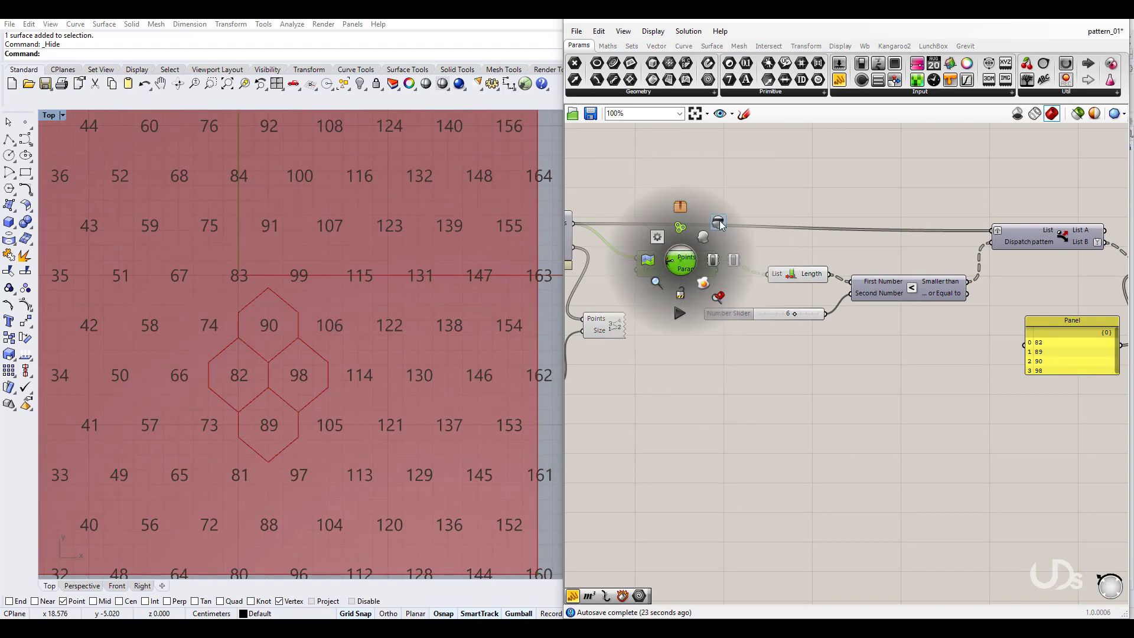
middle_click(786, 274)
click(823, 238)
Hide the previews of the input surface and the Point List number labels
right_drag(738, 377, 966, 388)
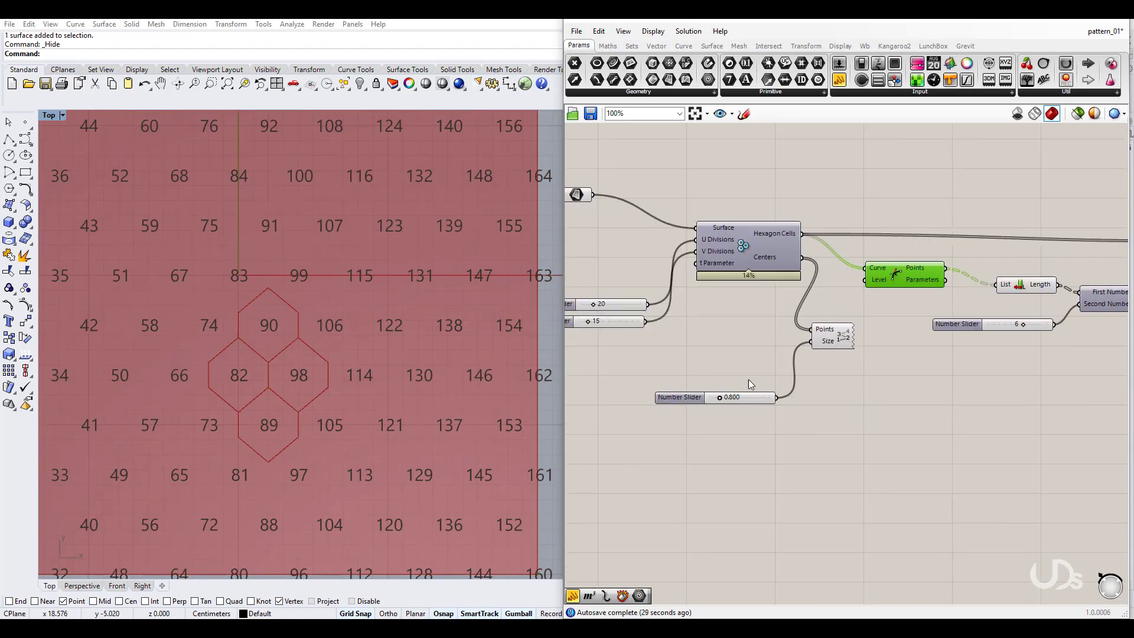
right_drag(732, 372, 773, 398)
click(620, 222)
middle_click(619, 222)
click(657, 188)
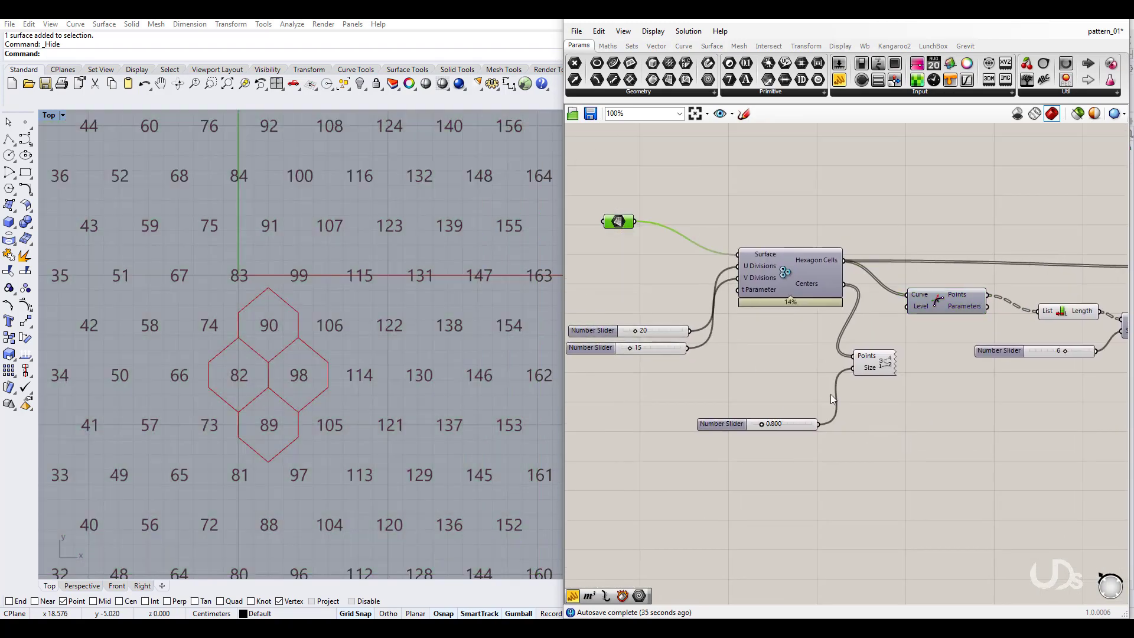
right_drag(915, 427, 784, 414)
click(738, 348)
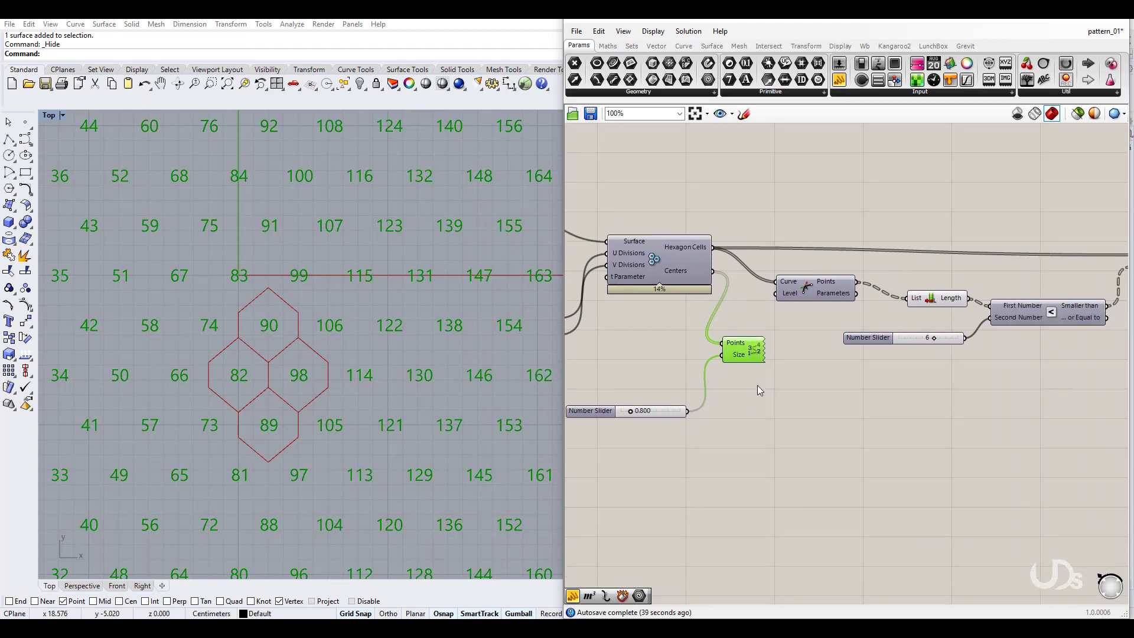
right_drag(852, 402, 724, 406)
middle_click(622, 356)
click(661, 319)
Examine the hexagon cells output by Tree Branch up close
right_drag(971, 425, 849, 424)
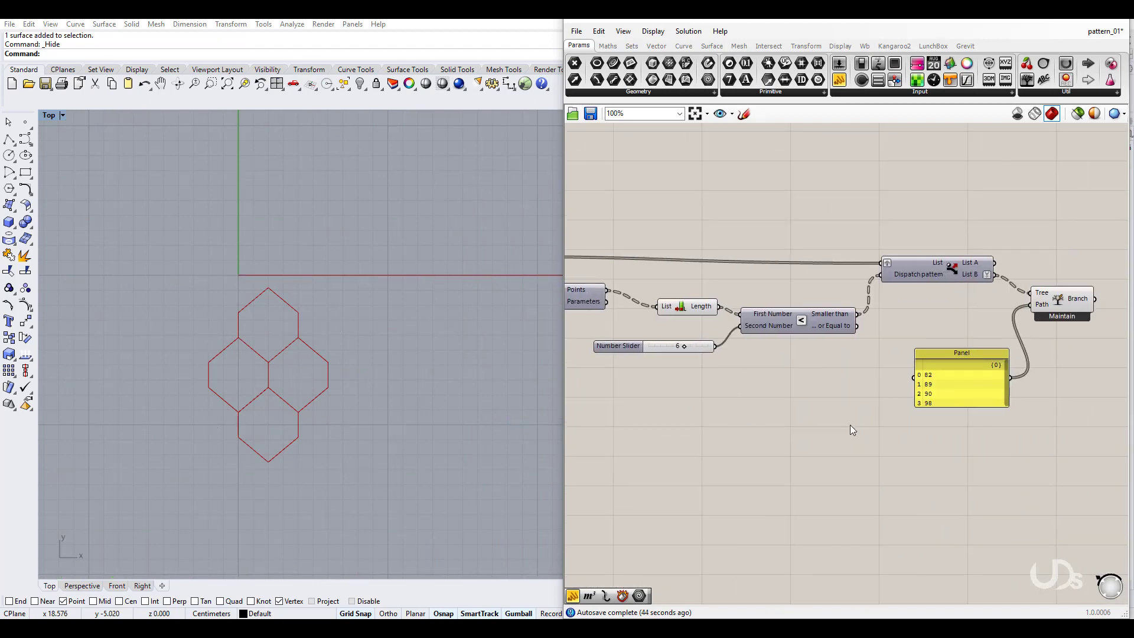
right_drag(1020, 434, 841, 435)
scroll(809, 266, up, 3)
click(827, 305)
scroll(277, 376, up, 3)
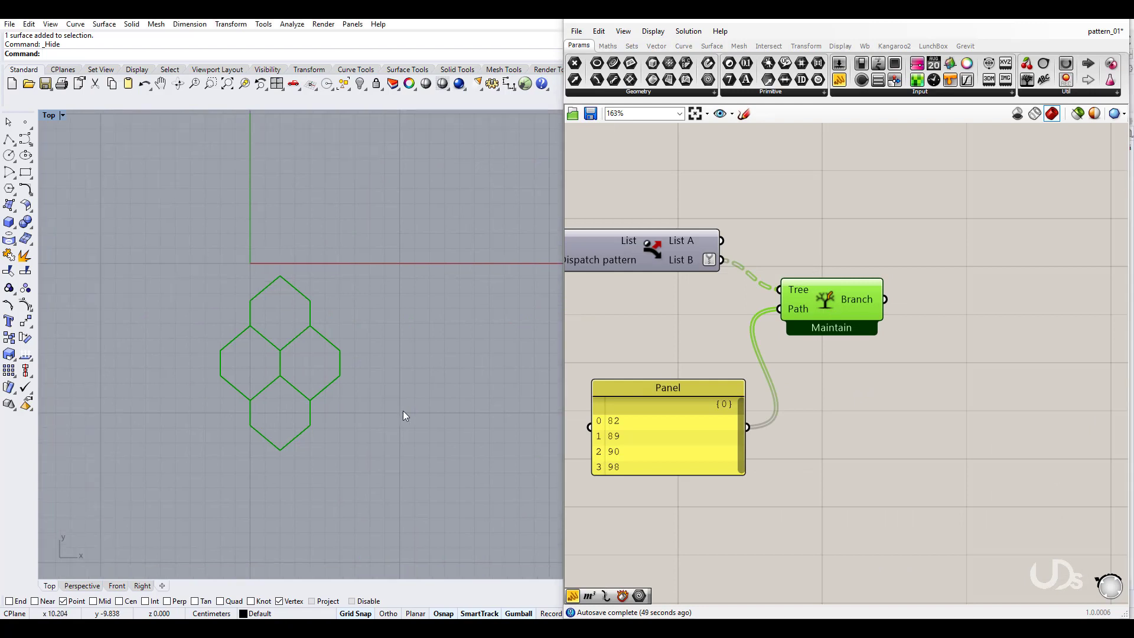
scroll(277, 371, up, 2)
right_drag(321, 377, 312, 373)
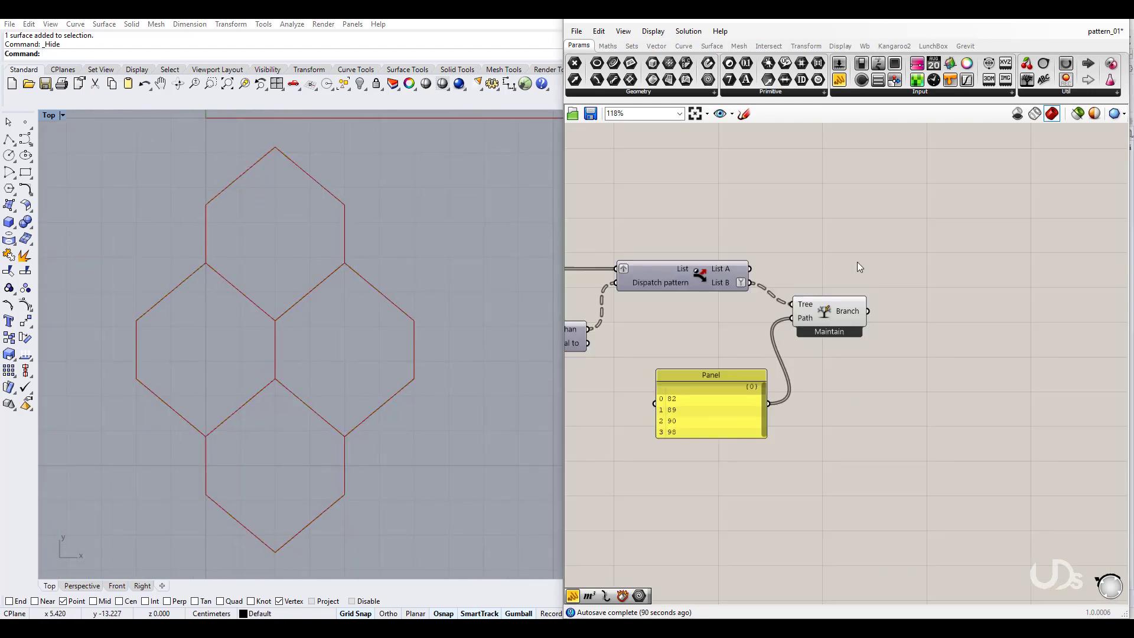
scroll(859, 270, up, 2)
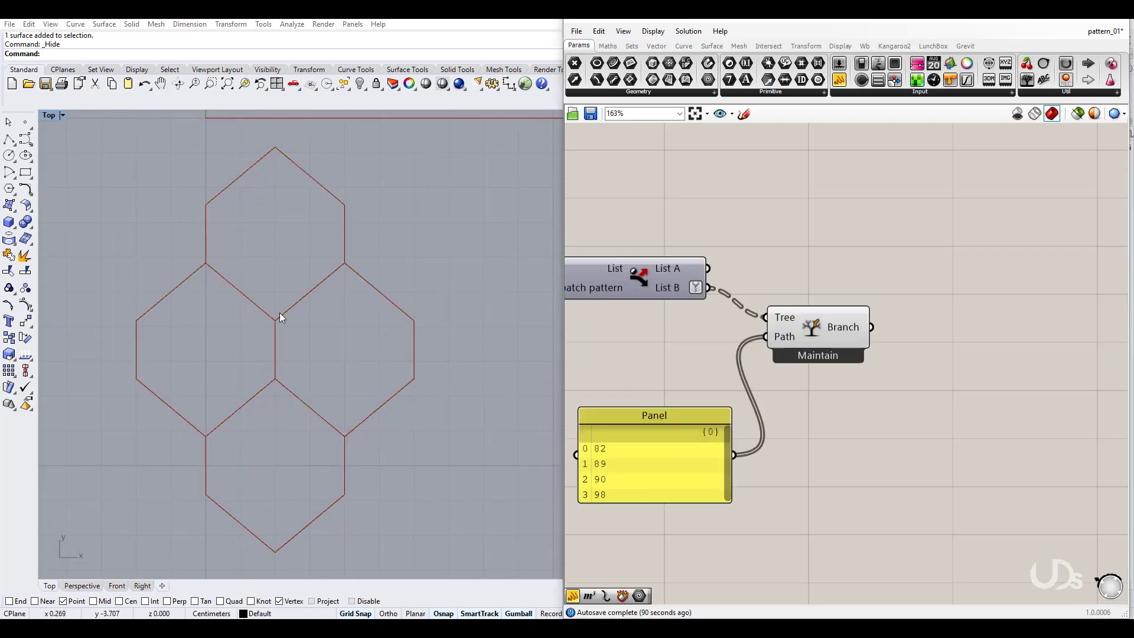
Add an Explode component and connect Tree Branch's Branch output to its Curve input
double_click(919, 375)
text(explo)
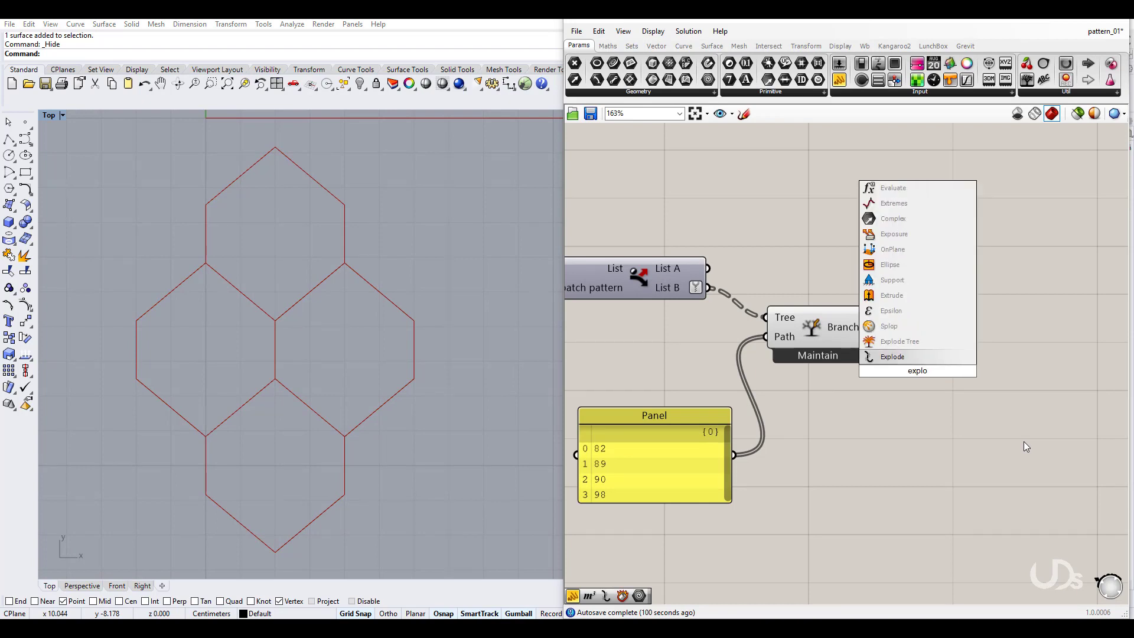
click(912, 358)
drag(969, 334, 985, 294)
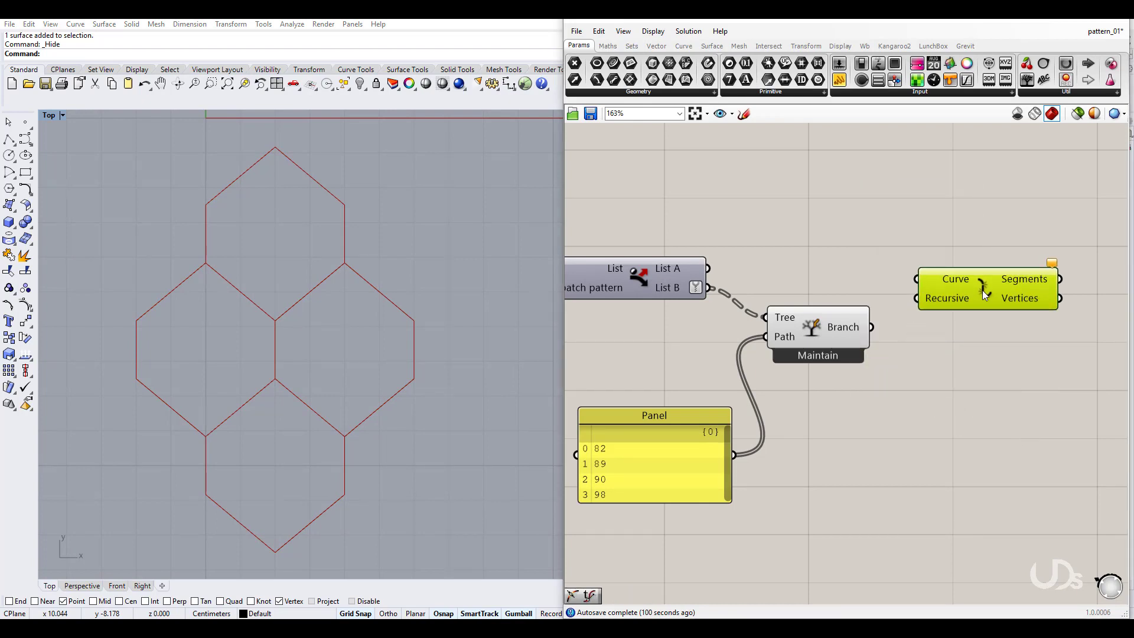
drag(871, 327, 960, 289)
Flatten the Branch output of the Tree Branch component
right_click(859, 333)
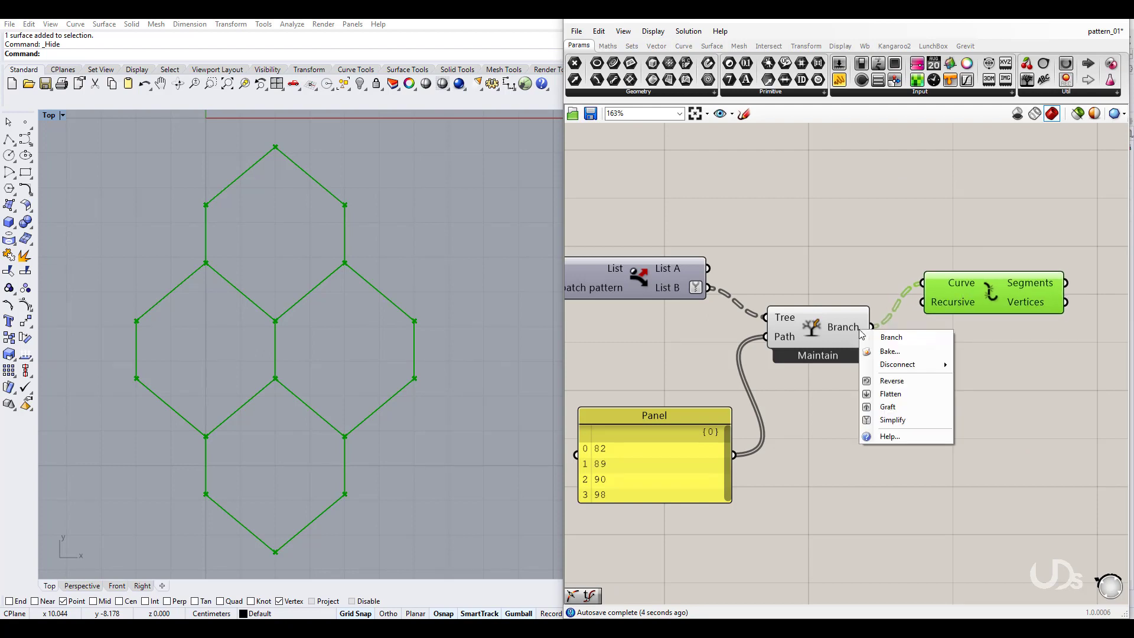
click(889, 393)
click(884, 399)
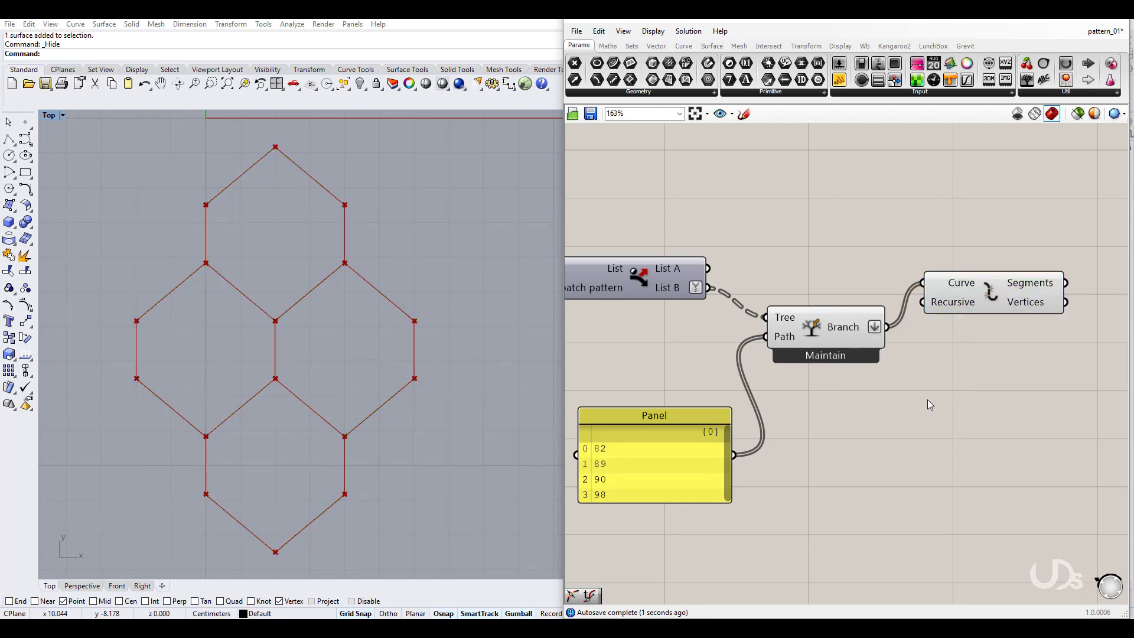
Hide the Tree Branch component's preview and move the Explode component slightly higher
click(995, 289)
click(844, 337)
click(910, 379)
right_drag(964, 383, 788, 374)
click(818, 329)
middle_click(818, 329)
click(848, 300)
click(934, 388)
click(679, 296)
click(909, 395)
drag(860, 272, 867, 242)
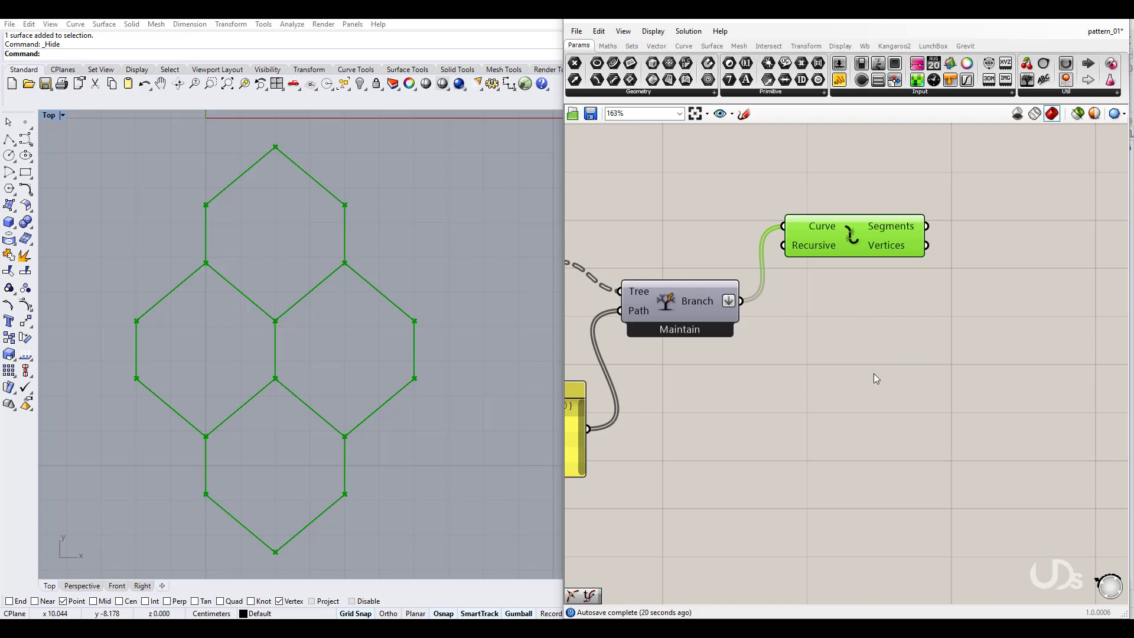
Add a Point On Curve component fed by Explode's Segments output and set its curve position to about 0.684
right_drag(902, 374, 875, 373)
double_click(873, 390)
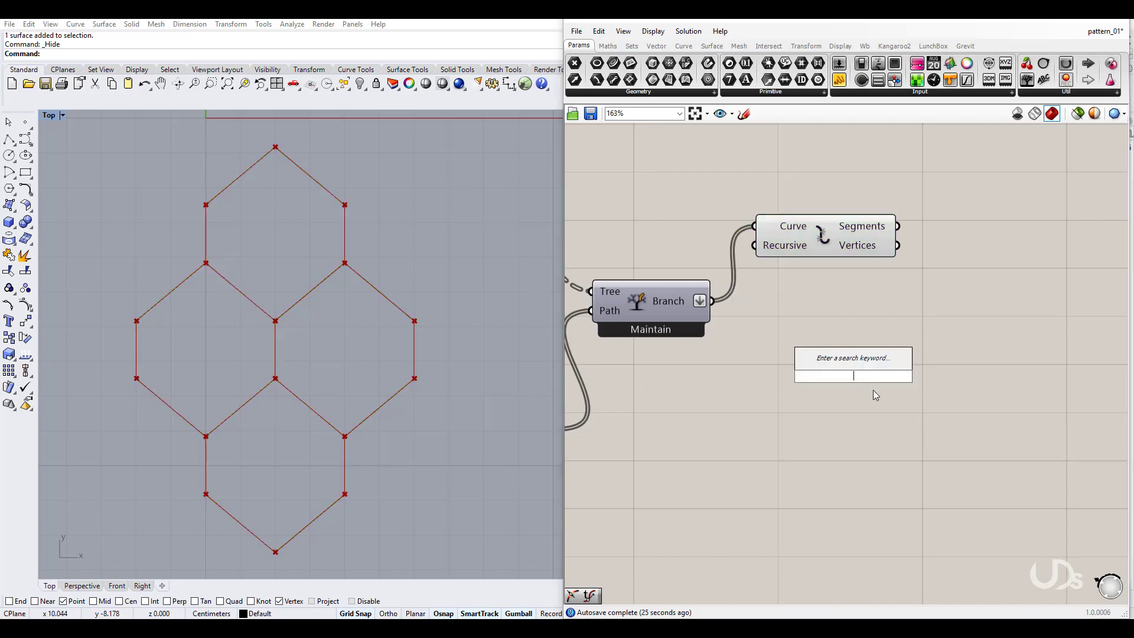
text(point)
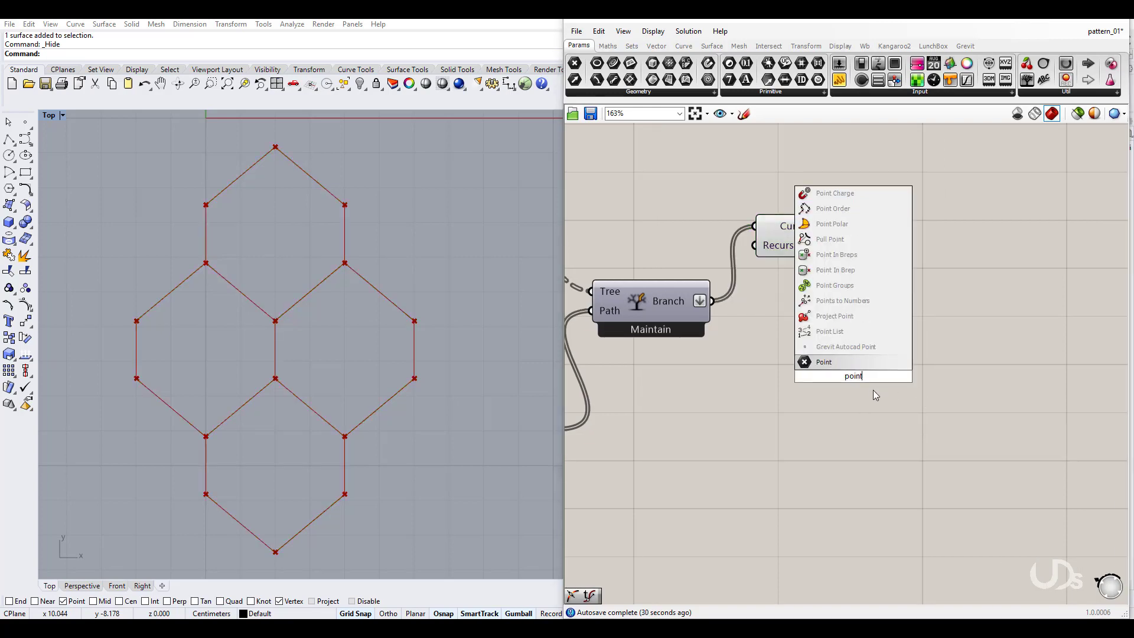
text( on)
click(850, 348)
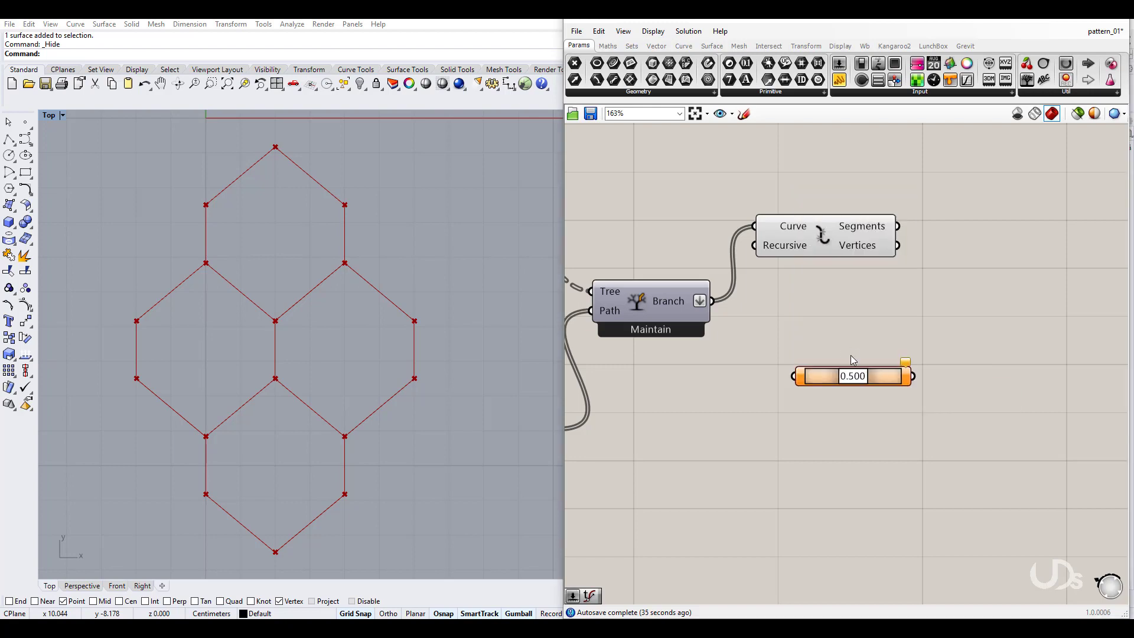
drag(817, 374, 897, 226)
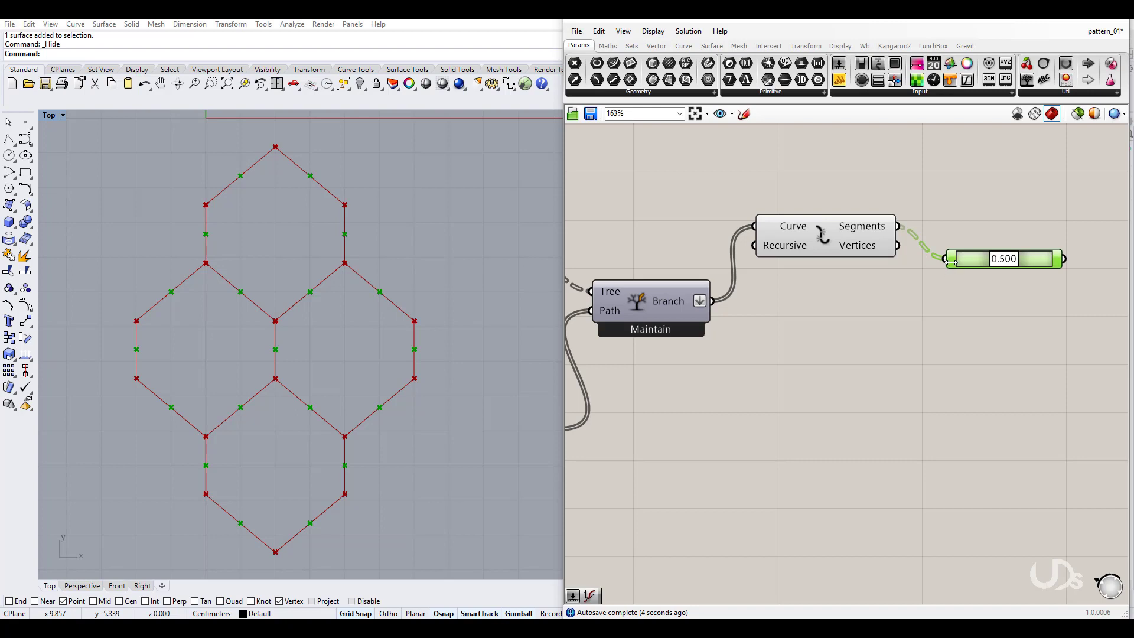
mouse_move(1004, 259)
mouse_down()
mouse_move(983, 260)
mouse_move(1028, 266)
mouse_move(1018, 266)
mouse_up()
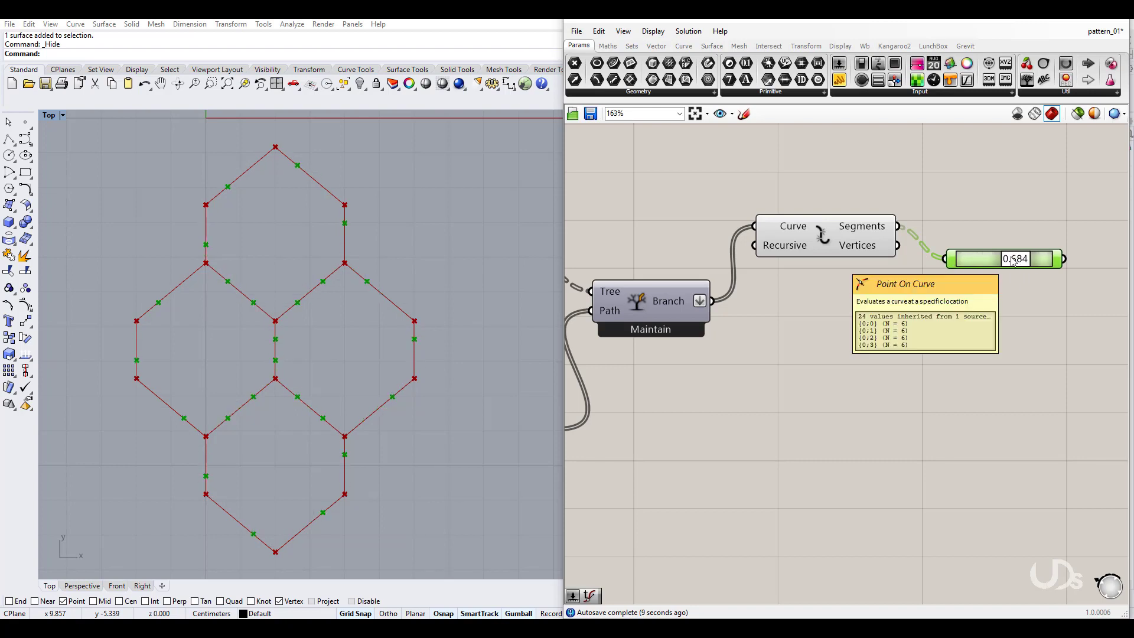
Lower the Point On Curve position to about 0.509 and add an Evaluate Curve component fed by Explode's Segments output
drag(1004, 266, 978, 296)
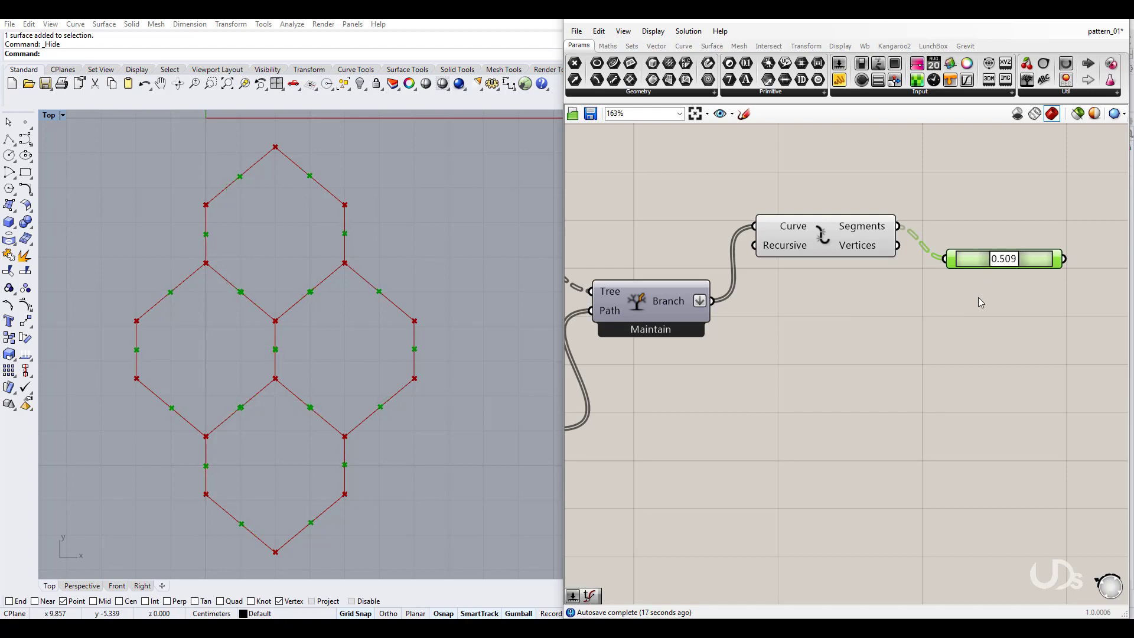
click(947, 322)
double_click(941, 317)
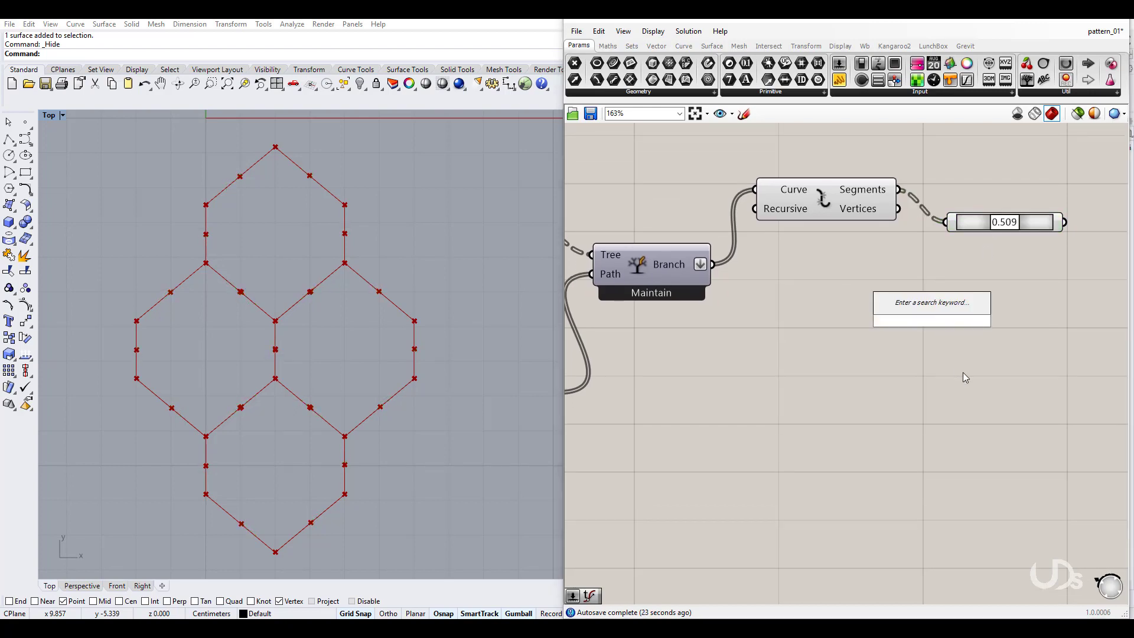
text(eval)
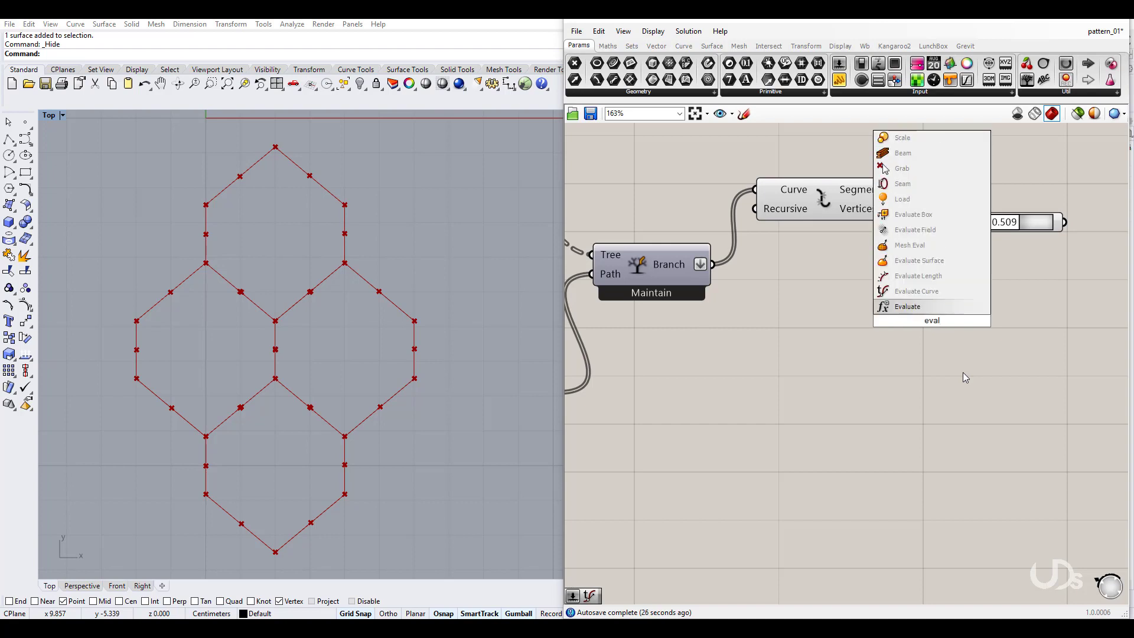
click(921, 291)
right_drag(1009, 420, 923, 443)
drag(884, 248, 882, 215)
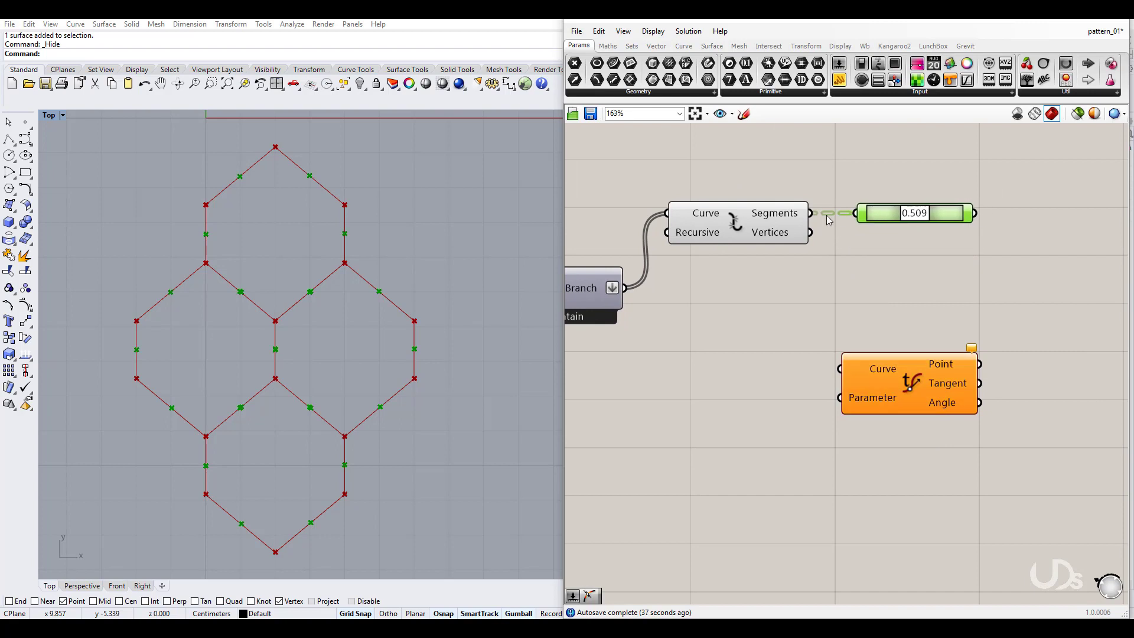
drag(812, 213, 912, 363)
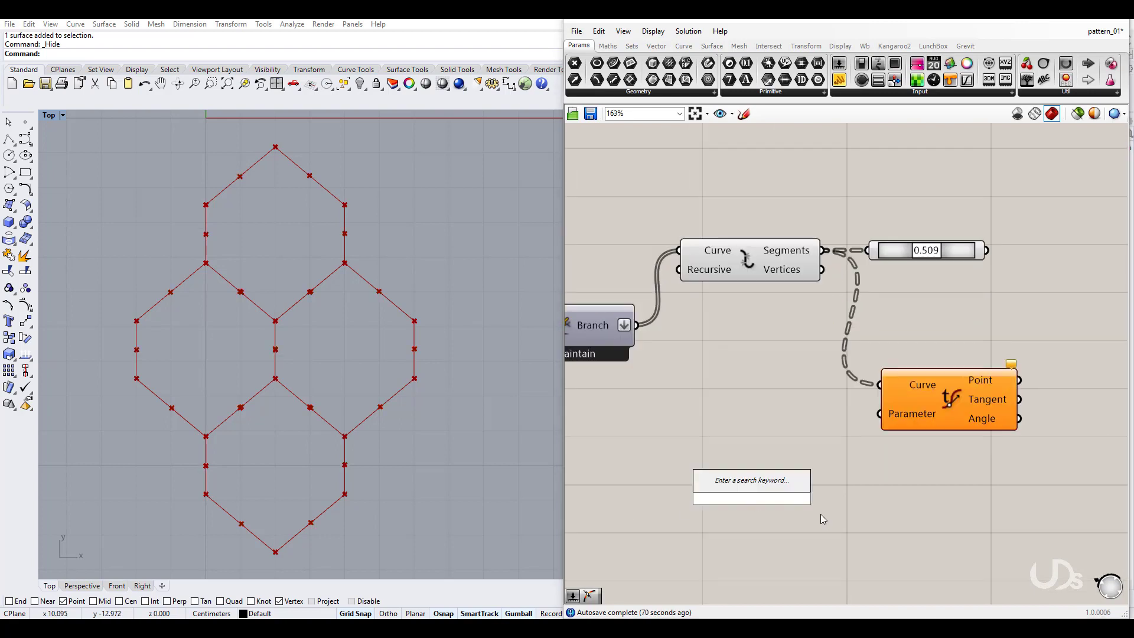
Add a number slider set to 0.500 with three decimal digits and connect it to Evaluate Curve's Parameter input
text(0.5)
key(Return)
double_click(710, 498)
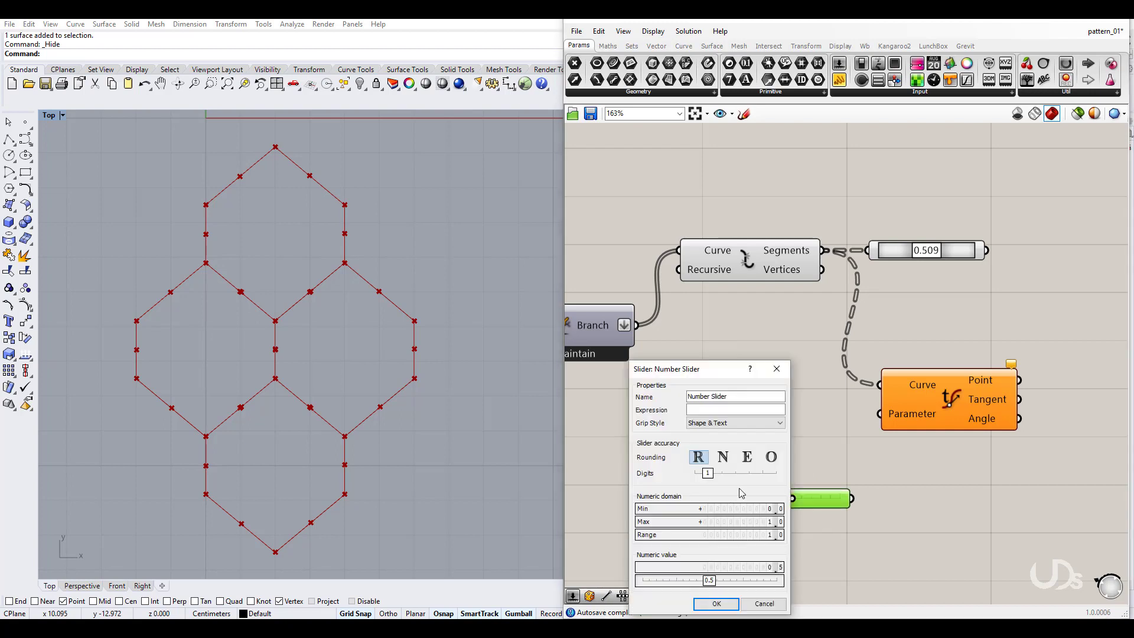
drag(710, 474, 743, 476)
click(715, 603)
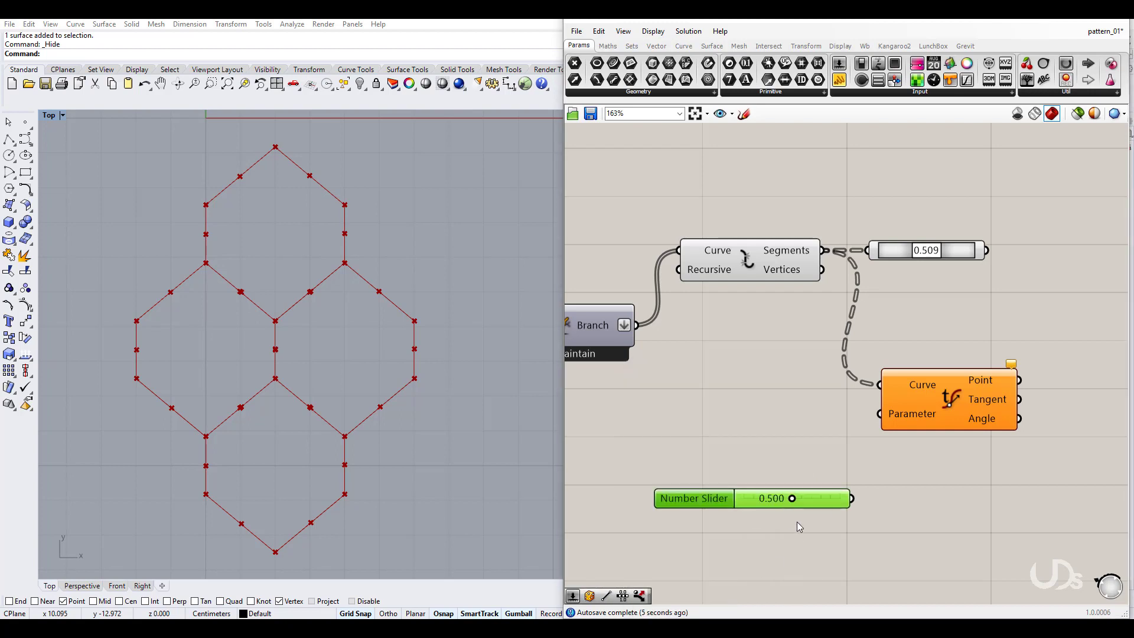
drag(851, 498, 879, 413)
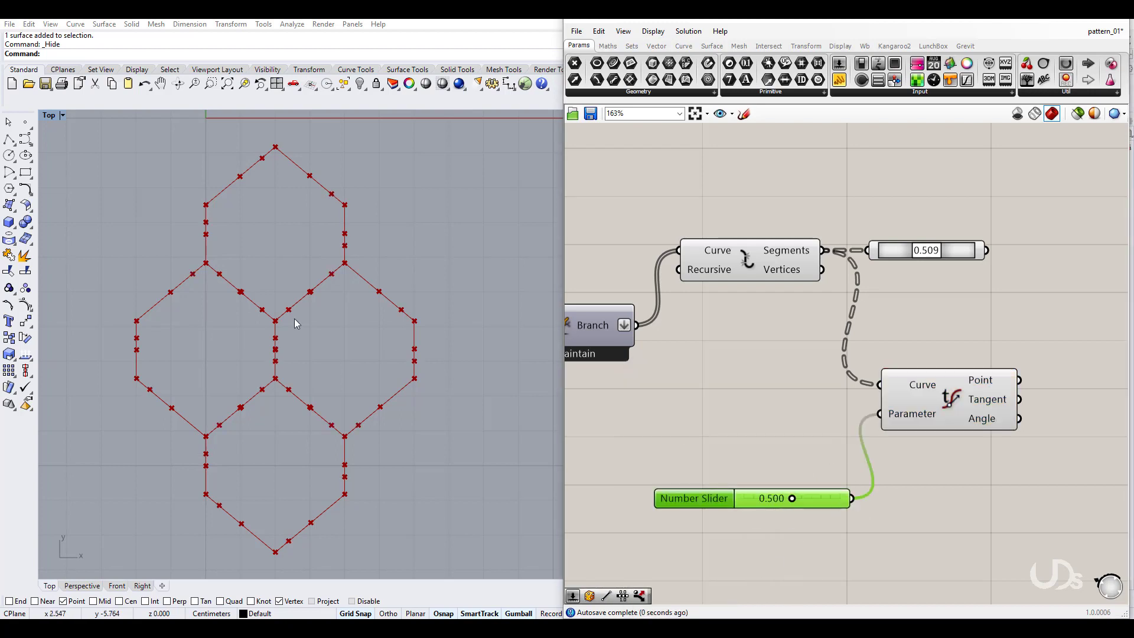
Set Point On Curve to 1/2 (mid) and move the 0.500 slider up beside the Evaluate Curve component
right_click(934, 255)
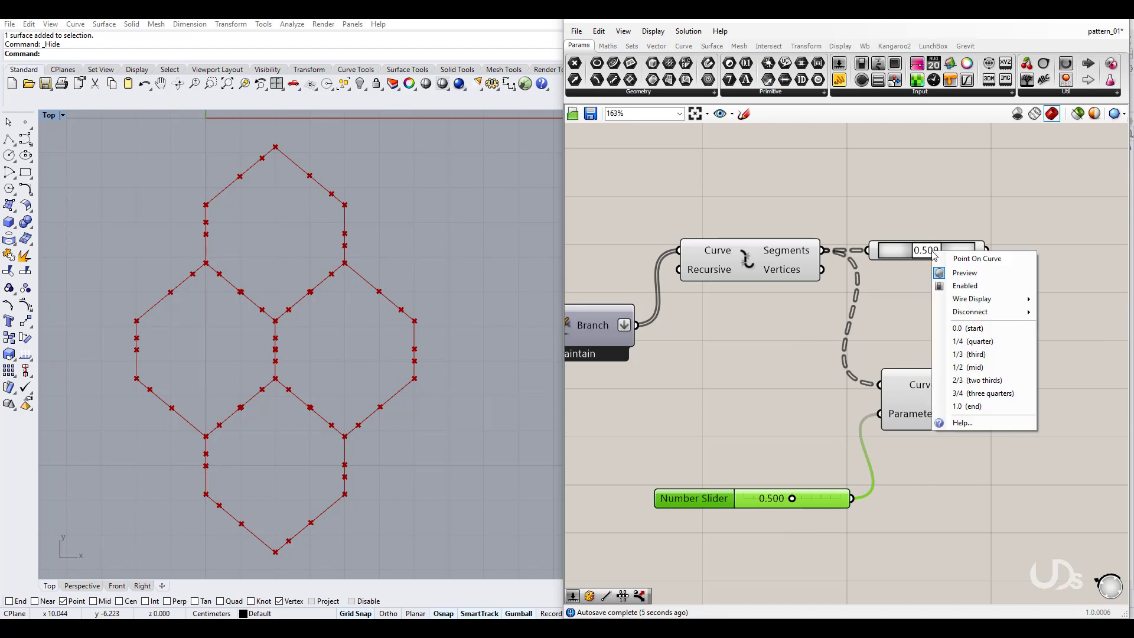
click(968, 367)
drag(745, 499, 741, 426)
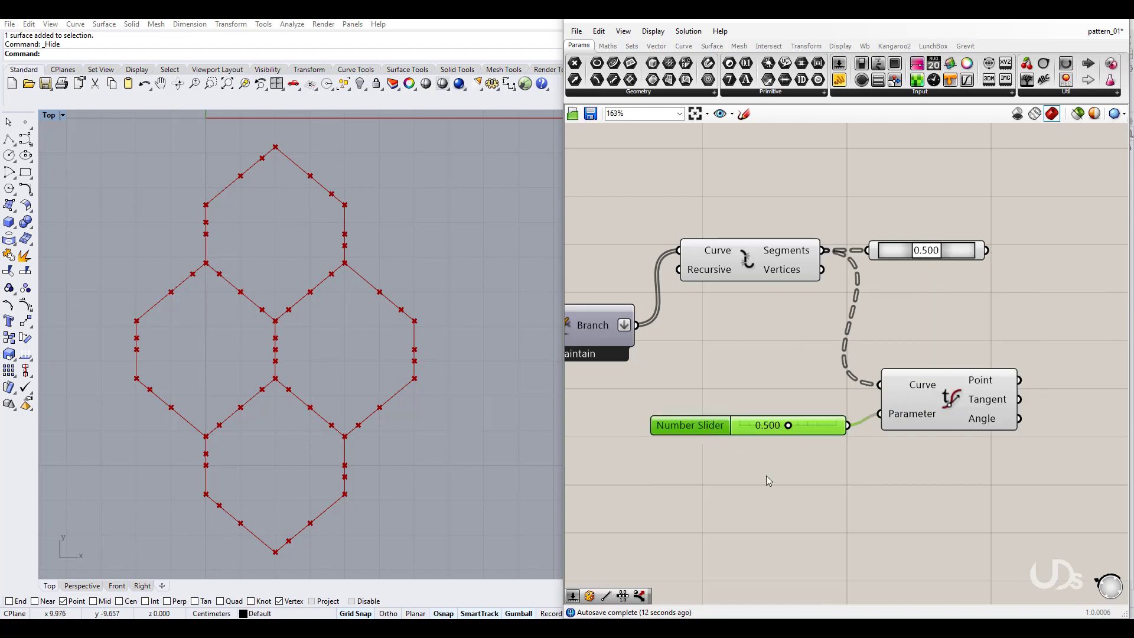
click(766, 478)
right_drag(880, 513, 832, 499)
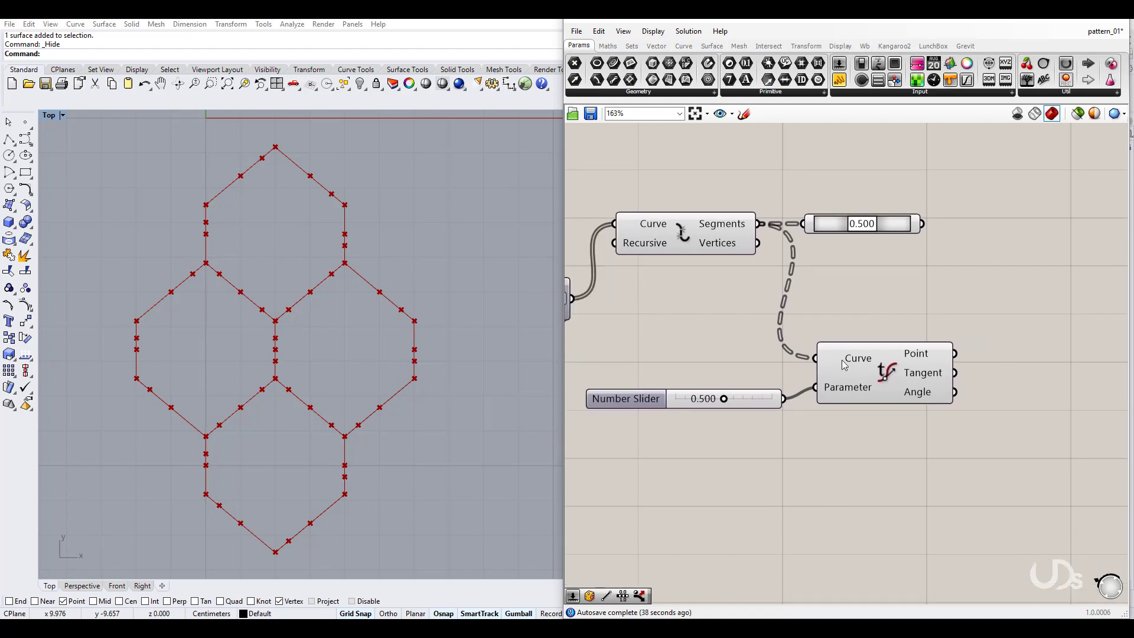
Reparameterize the Curve input of the Evaluate Curve component
right_click(844, 364)
click(853, 489)
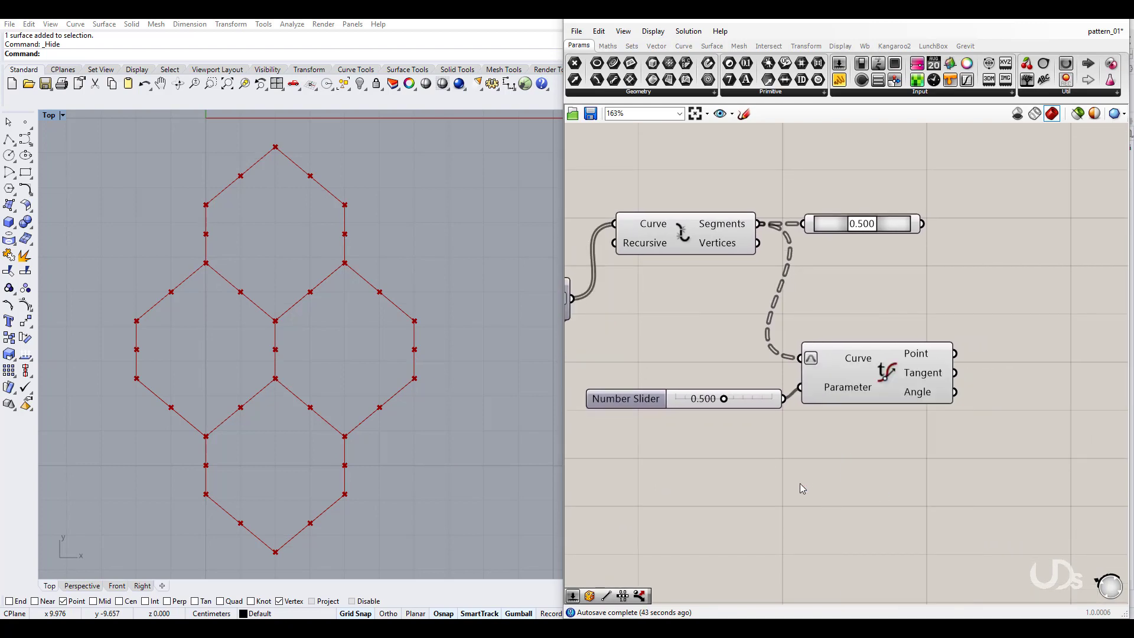
click(848, 365)
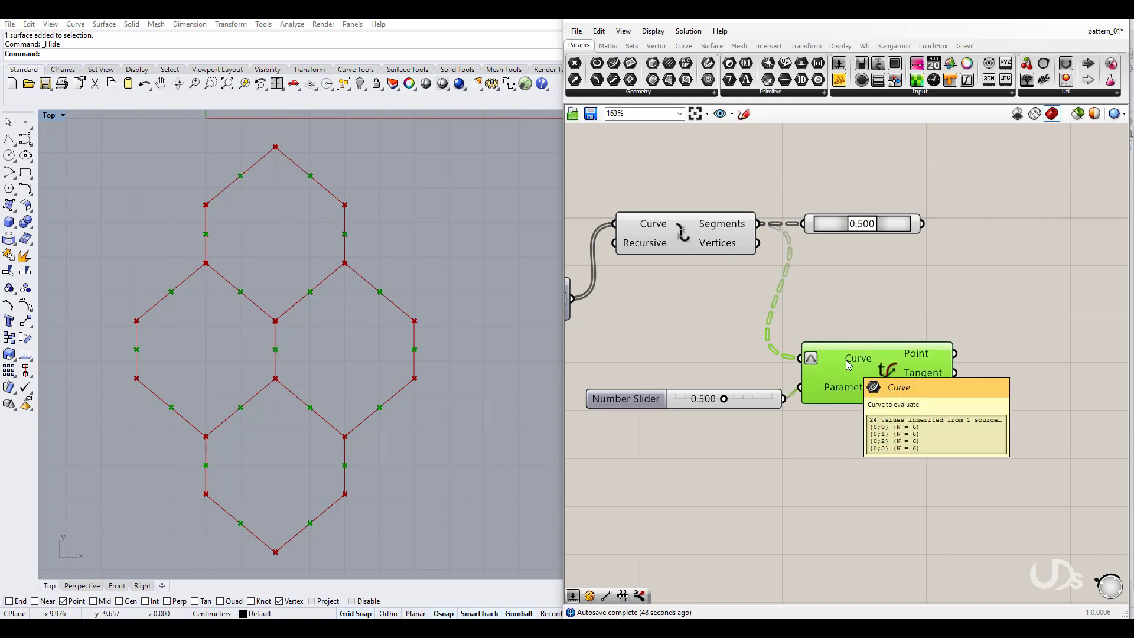
click(844, 459)
click(684, 234)
click(854, 353)
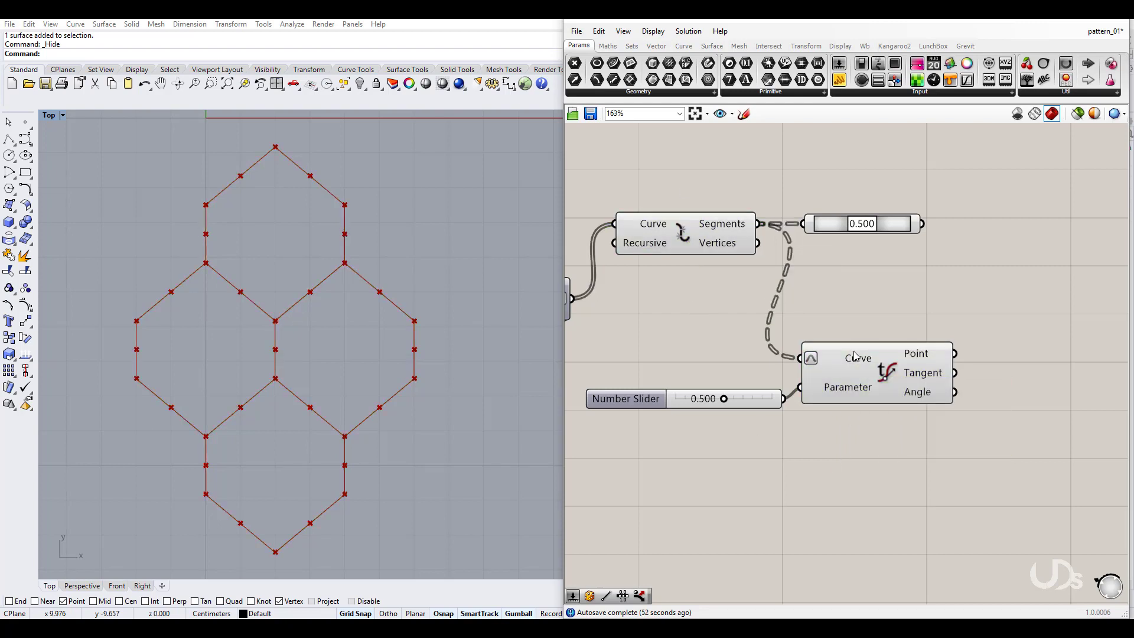
Nudge the Point On Curve component slightly and add a Shift List component to the right of it
right_drag(951, 499, 866, 514)
click(849, 249)
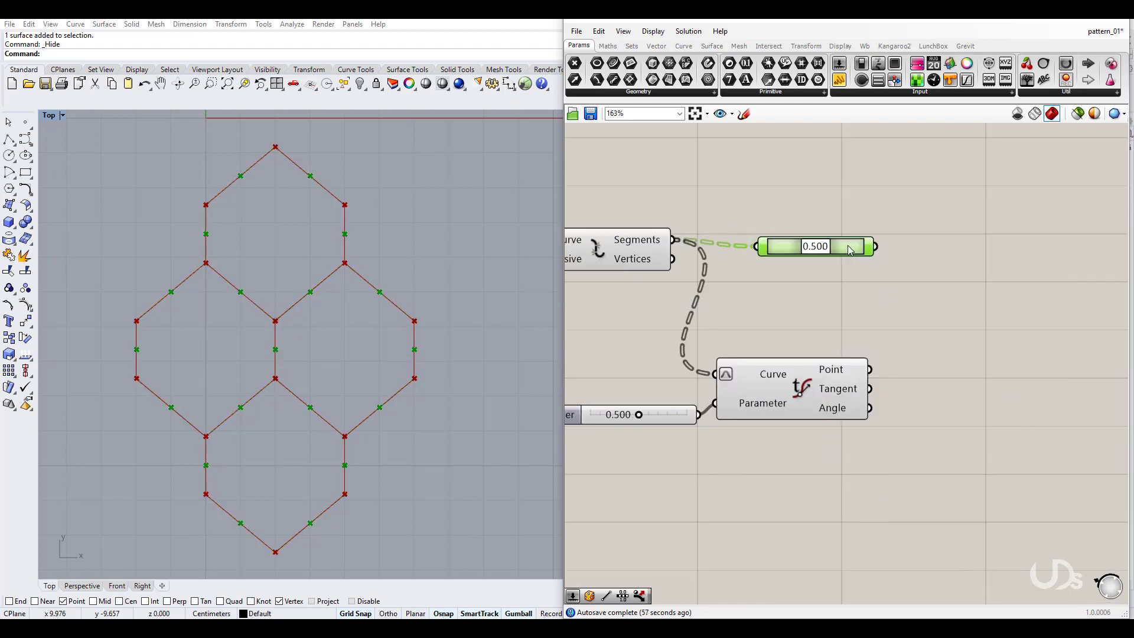
drag(848, 246, 844, 239)
click(983, 360)
right_drag(983, 360, 879, 369)
double_click(910, 373)
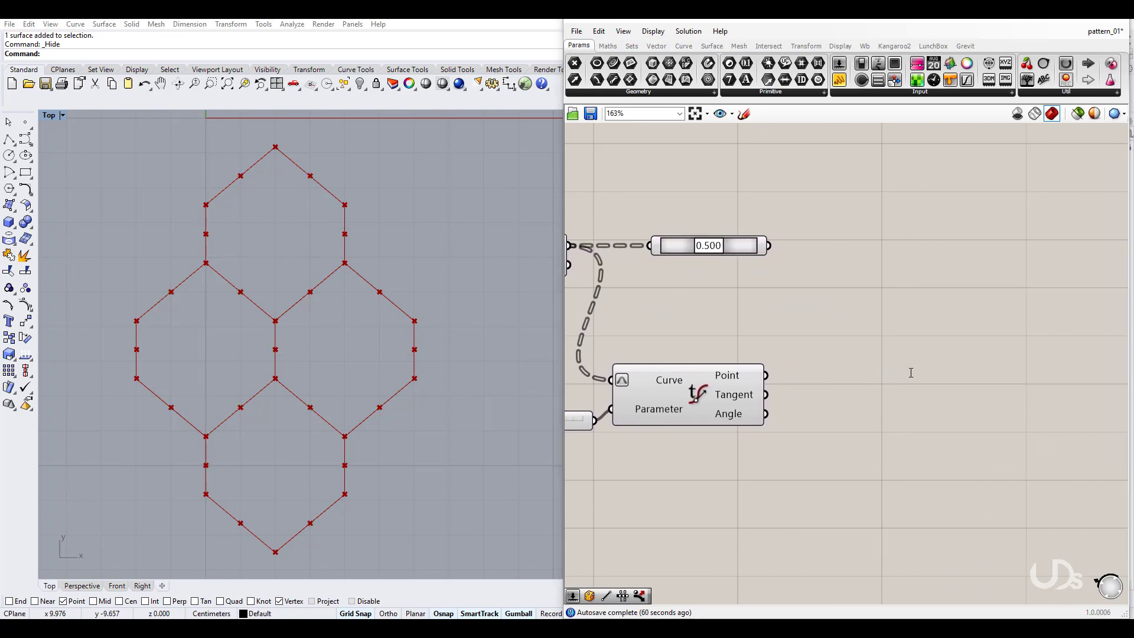
text(sh)
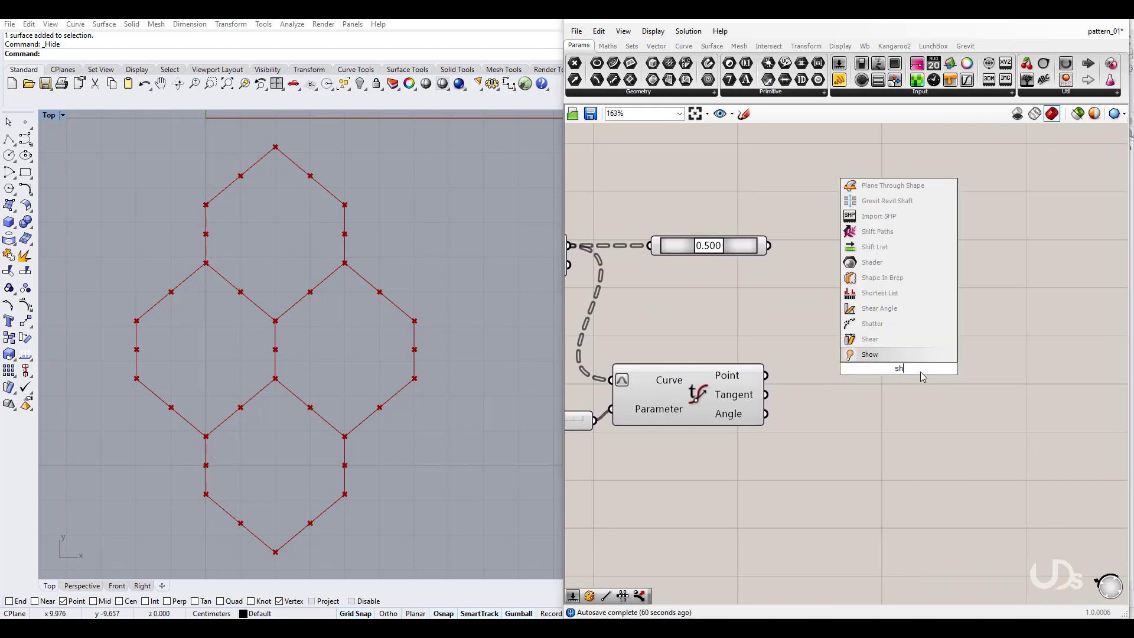
click(887, 248)
drag(894, 376, 896, 289)
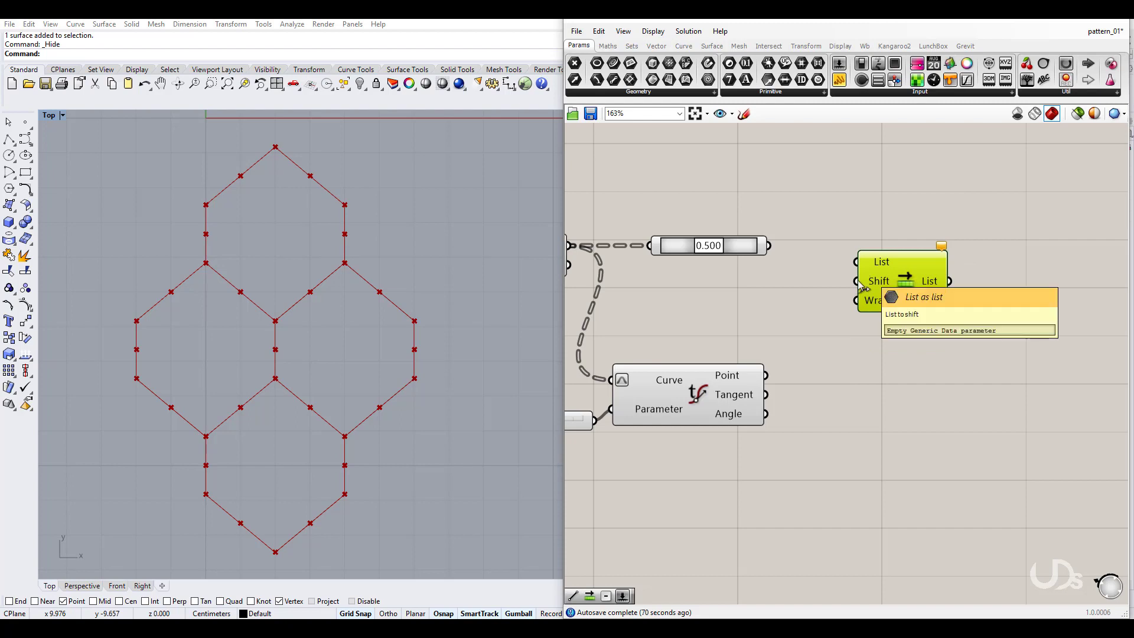
Connect Point On Curve to the Shift List's List input and Evaluate Curve's Point output to a second Shift List copy below
right_drag(822, 323, 878, 320)
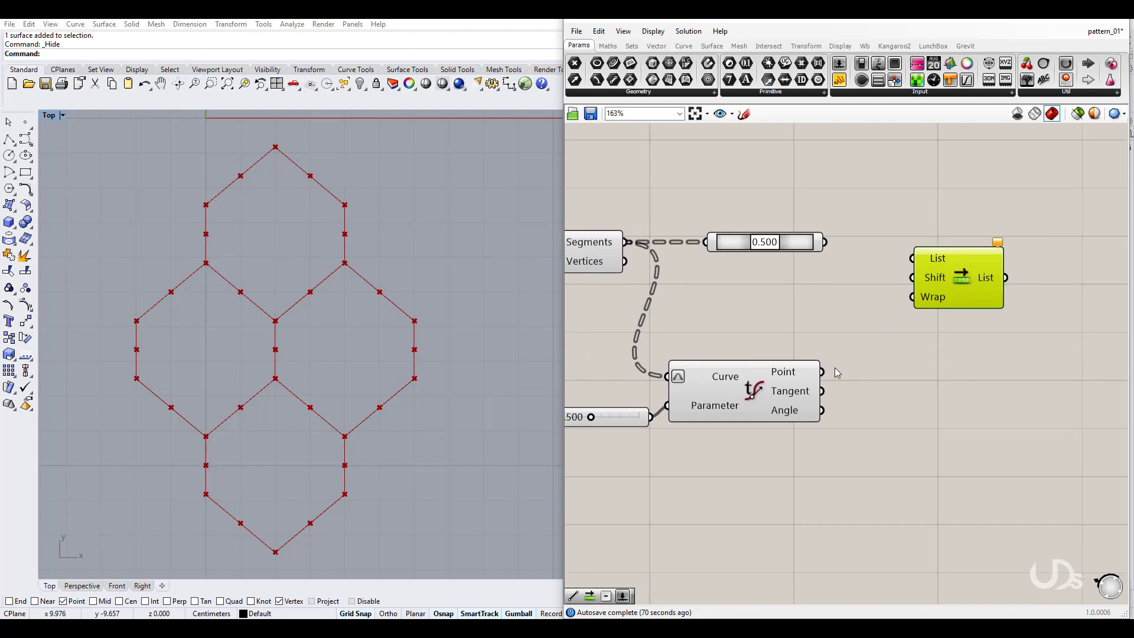
drag(826, 248, 823, 372)
click(876, 412)
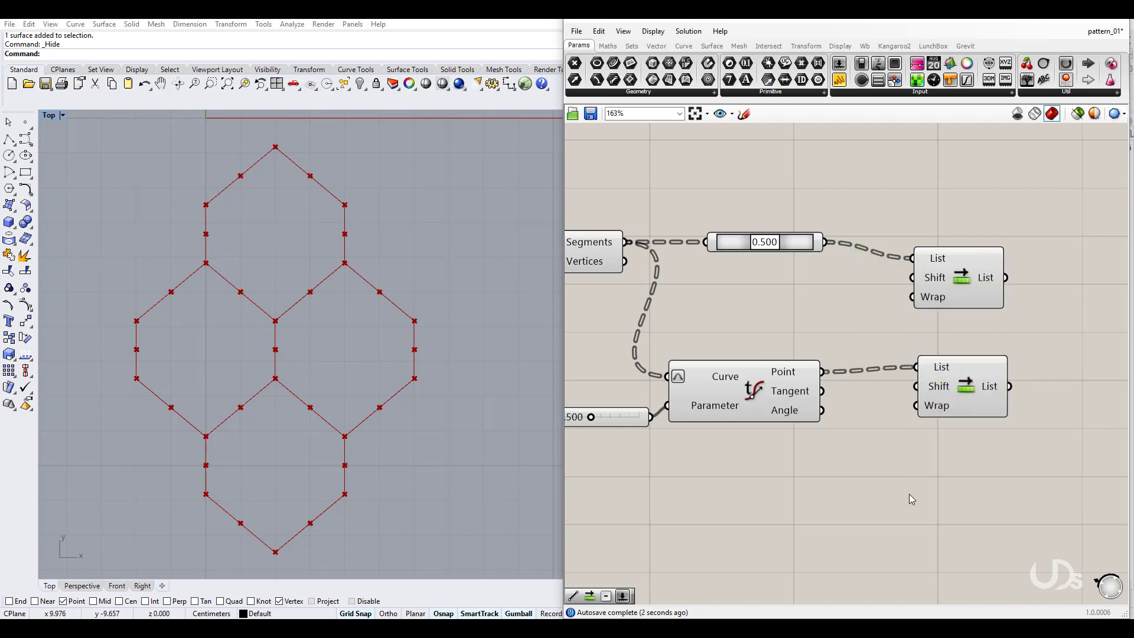
right_drag(909, 494, 867, 444)
click(918, 222)
click(878, 438)
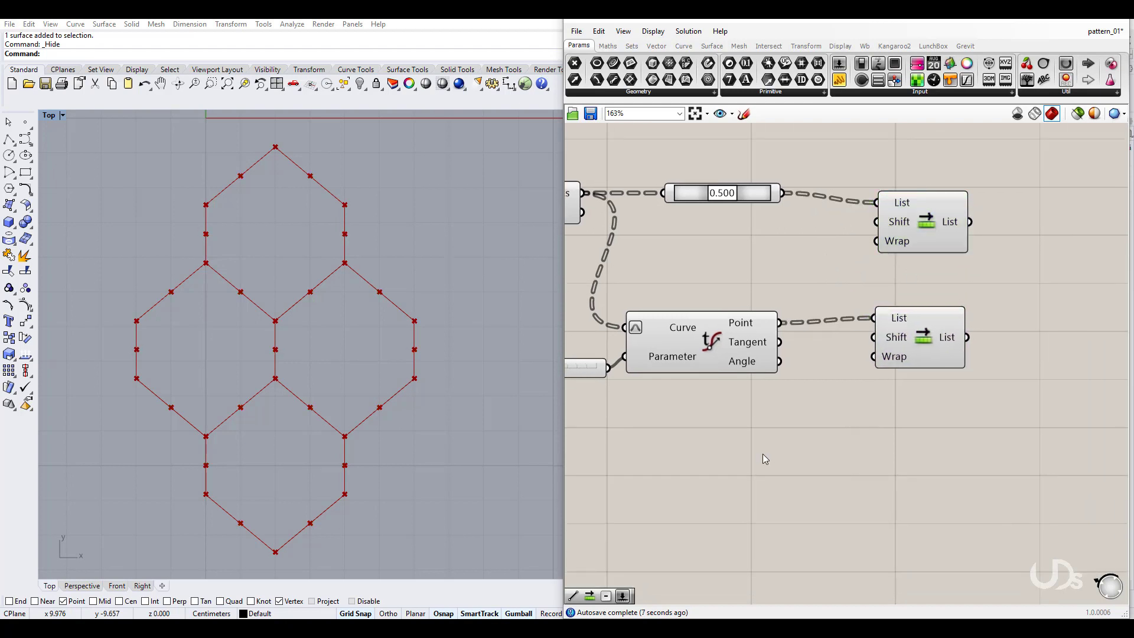
double_click(765, 459)
text(subtraction)
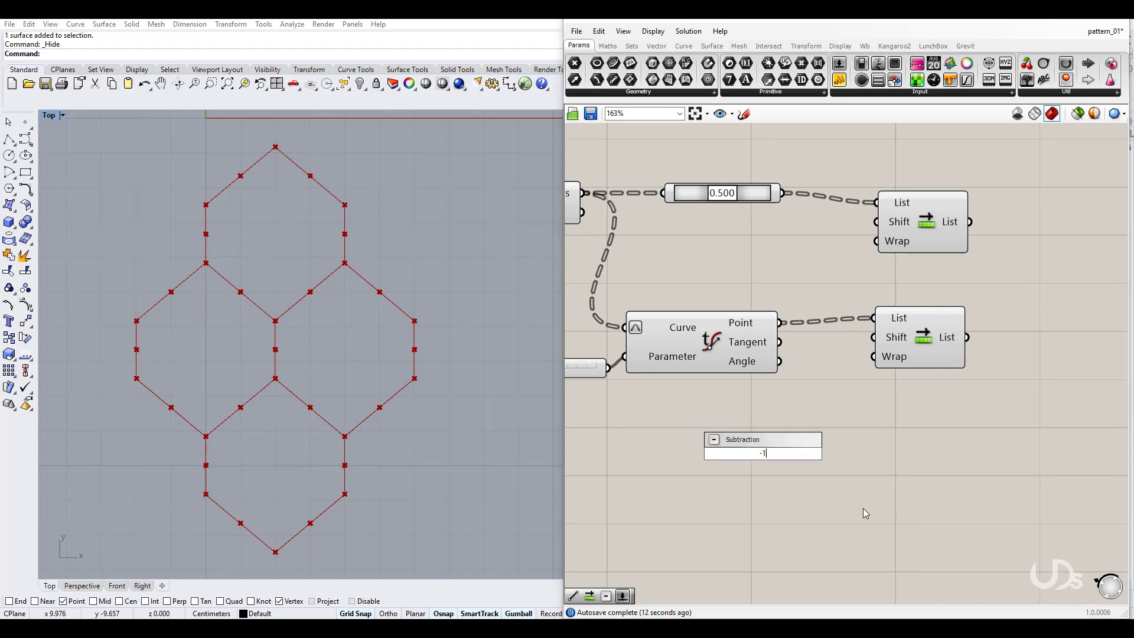
key(Return)
click(775, 456)
key(Delete)
Add an integer number slider with a starting value of 0 and set its minimum to -1
double_click(761, 483)
text(1)
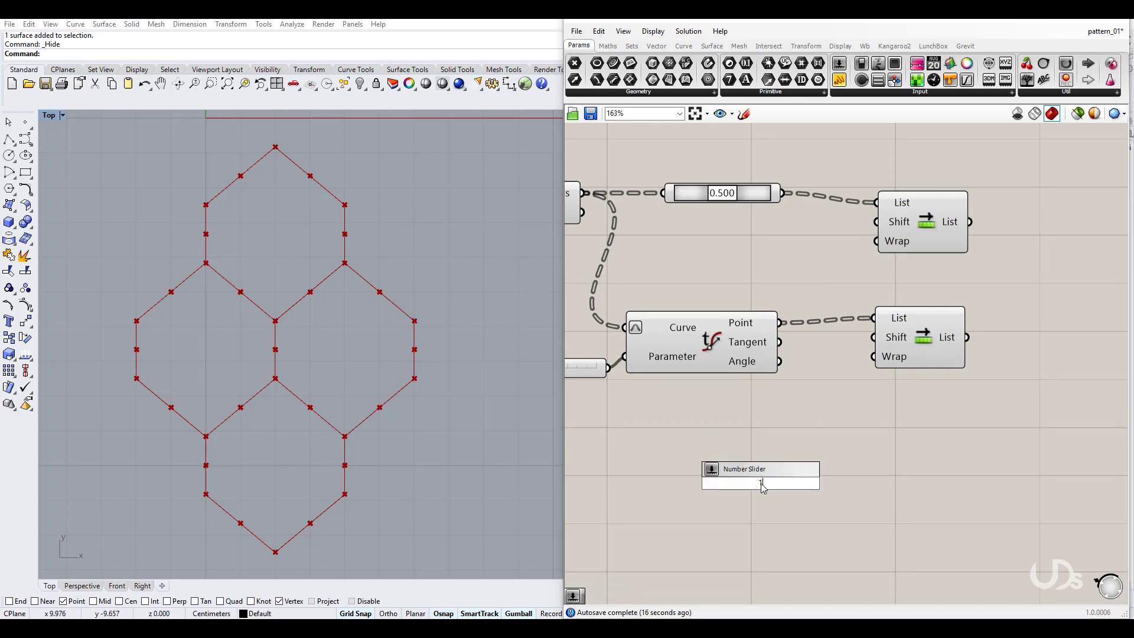
key(BackSpace)
text(0)
key(Return)
double_click(720, 485)
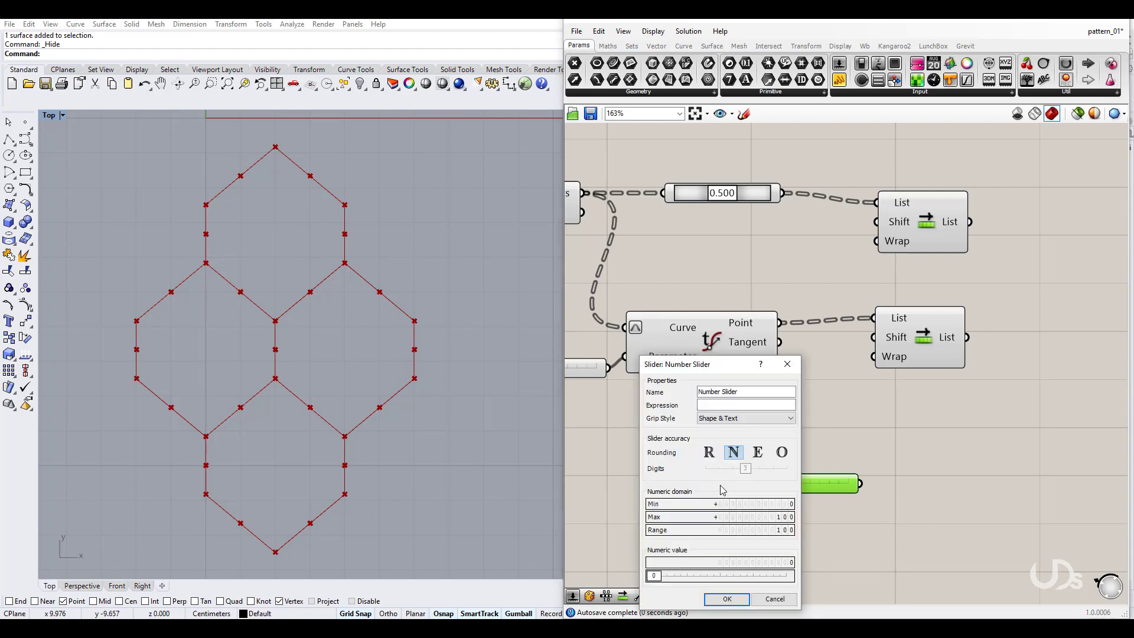
double_click(743, 507)
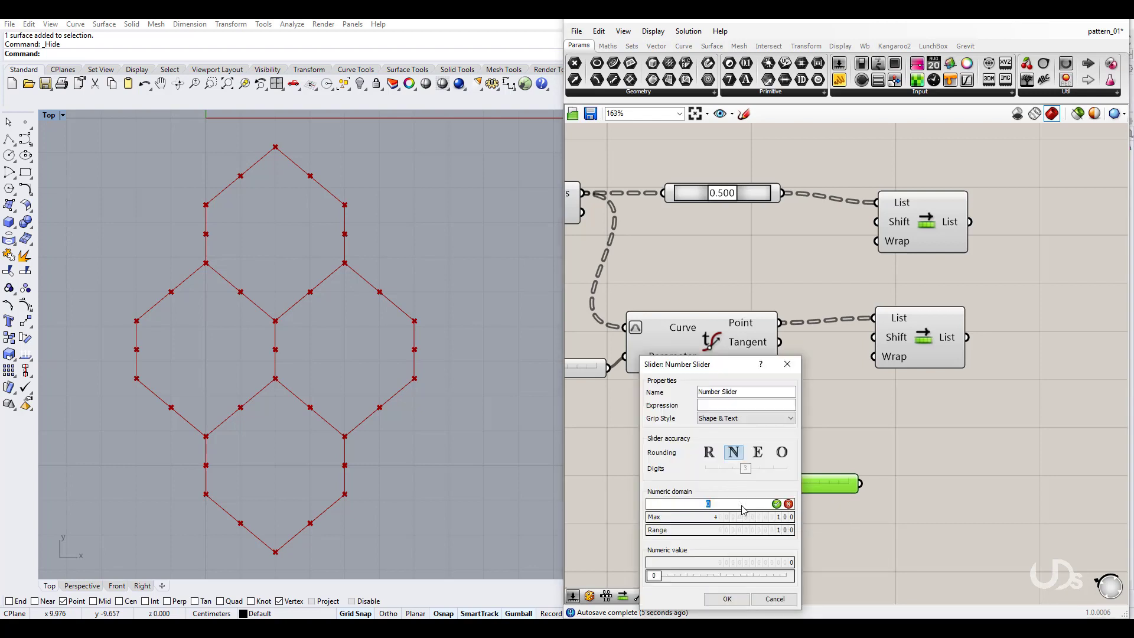
text(-1)
click(777, 504)
click(727, 598)
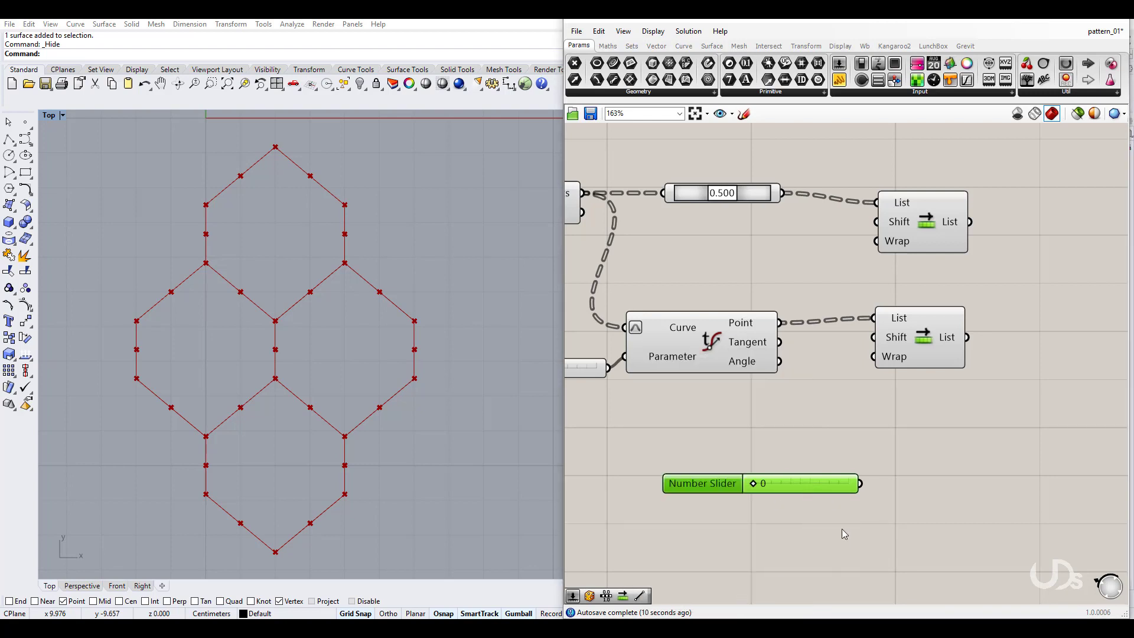
Connect the slider, set to -1, to the upper Shift List's Shift input and a copy of it to the lower one's
drag(860, 484, 874, 225)
drag(720, 488, 677, 472)
key(ctrl+v)
drag(820, 471, 873, 338)
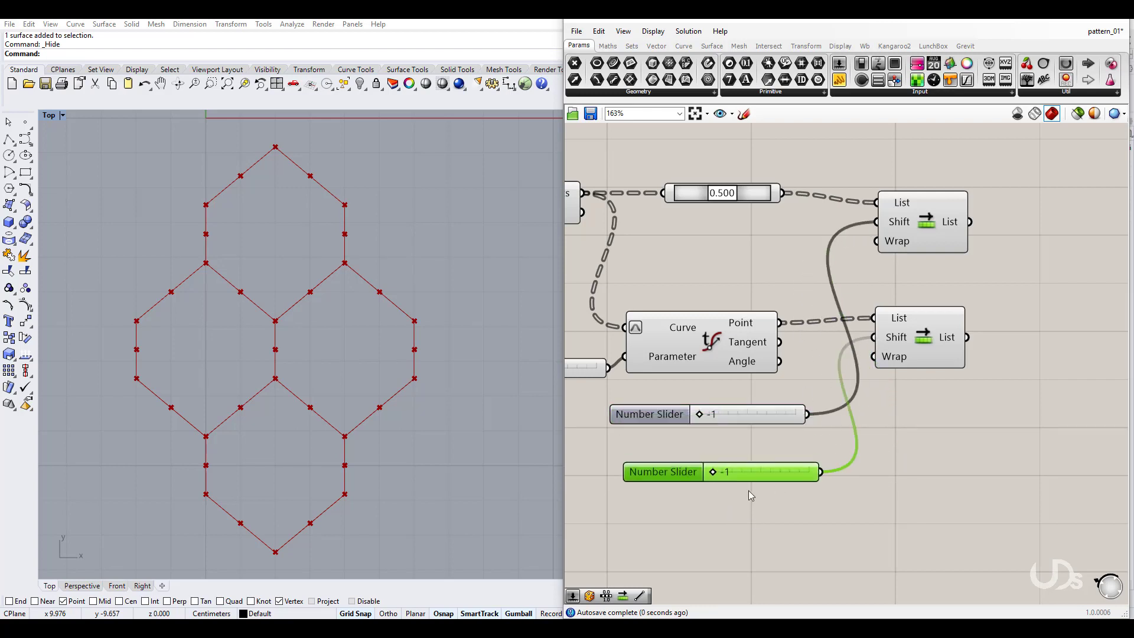
Configure the lower Shift List's slider with integer rounding and a maximum of 1, and set its value to 0
drag(713, 472, 743, 471)
double_click(677, 472)
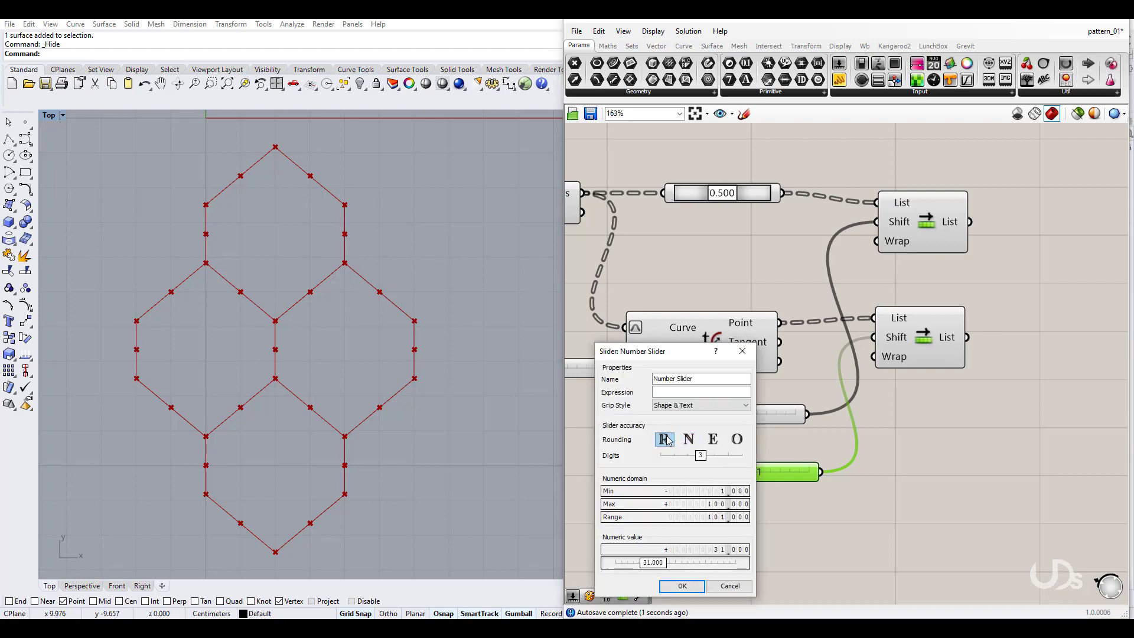
click(689, 439)
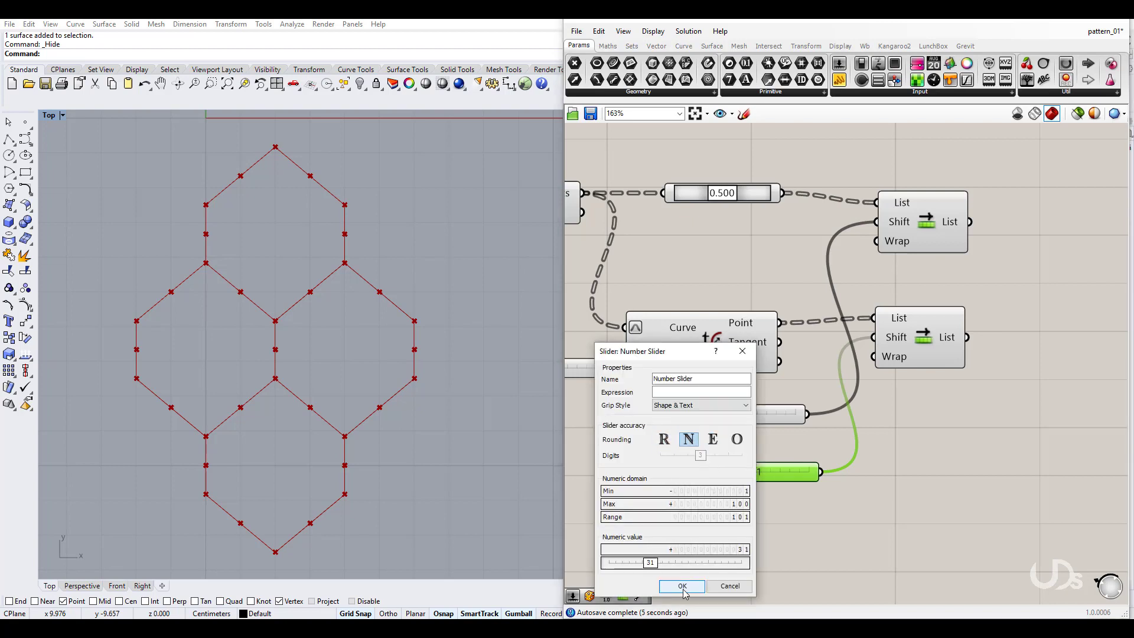
double_click(696, 506)
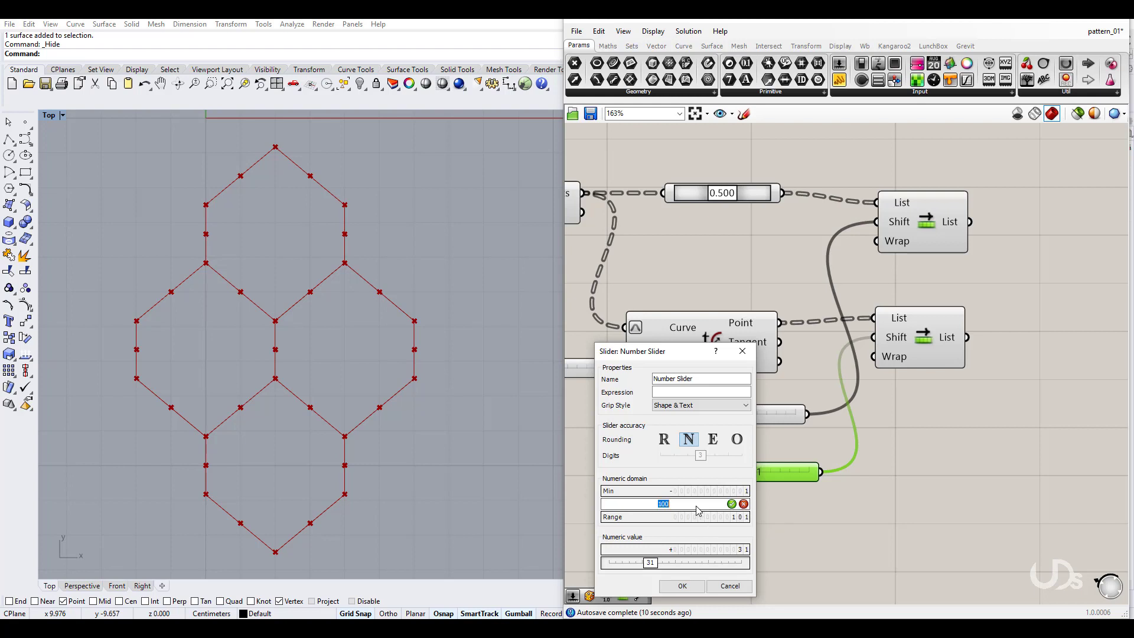
text(1)
click(730, 503)
click(695, 583)
drag(807, 472, 761, 471)
Set the maximum of the upper Shift List's slider to 1 and its value to -1
double_click(668, 416)
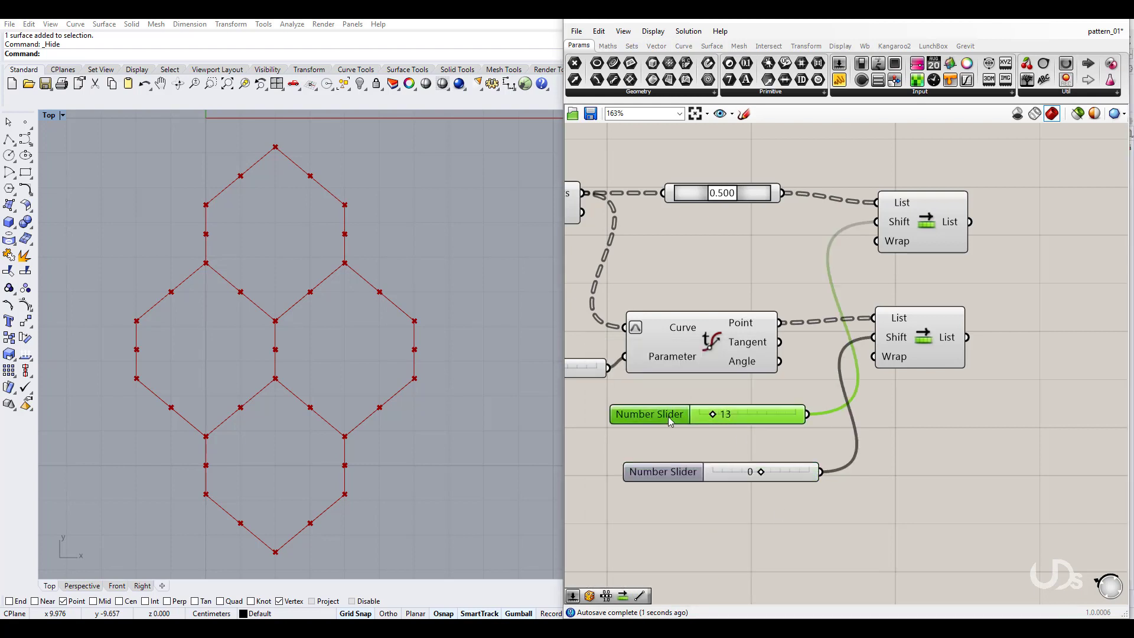
click(694, 451)
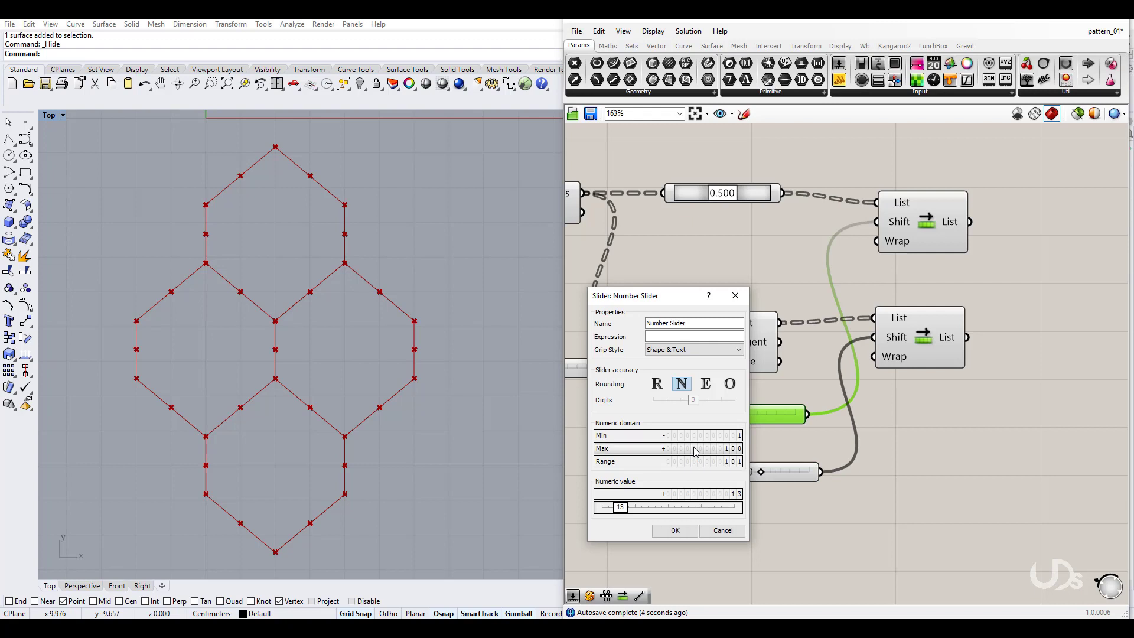
double_click(696, 451)
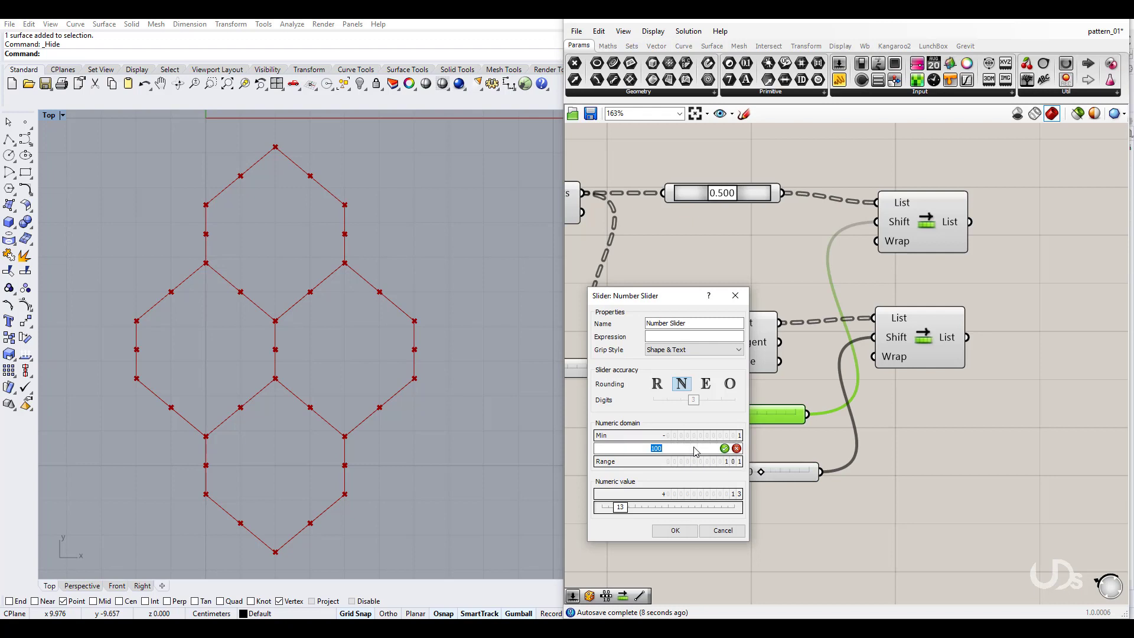
text(1)
click(724, 448)
click(675, 529)
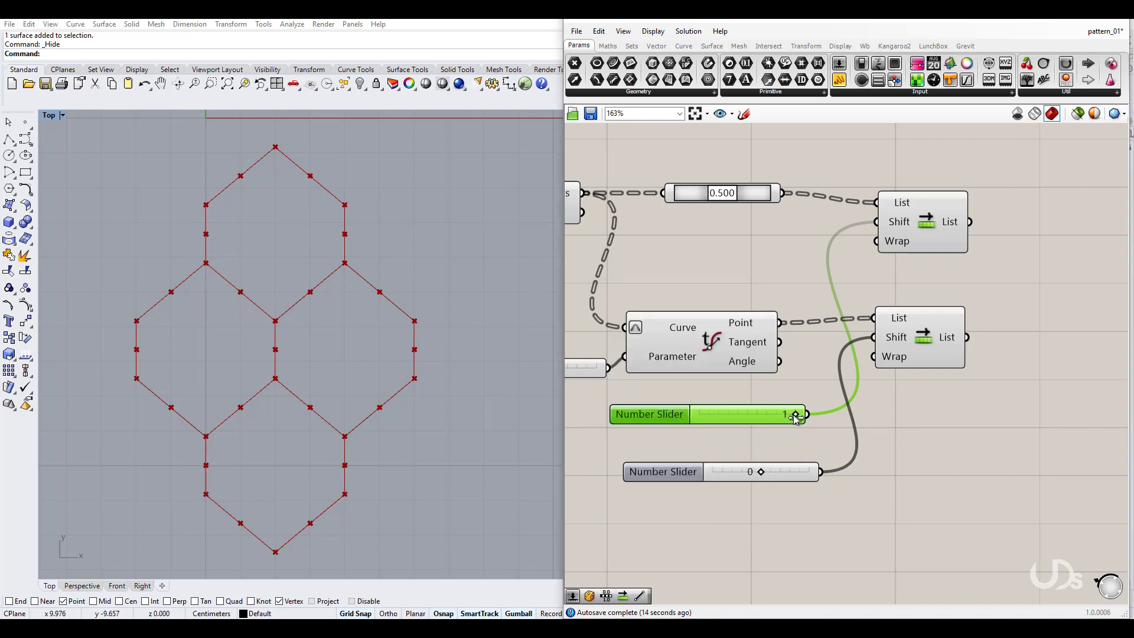
drag(795, 415, 707, 416)
right_drag(928, 424, 820, 502)
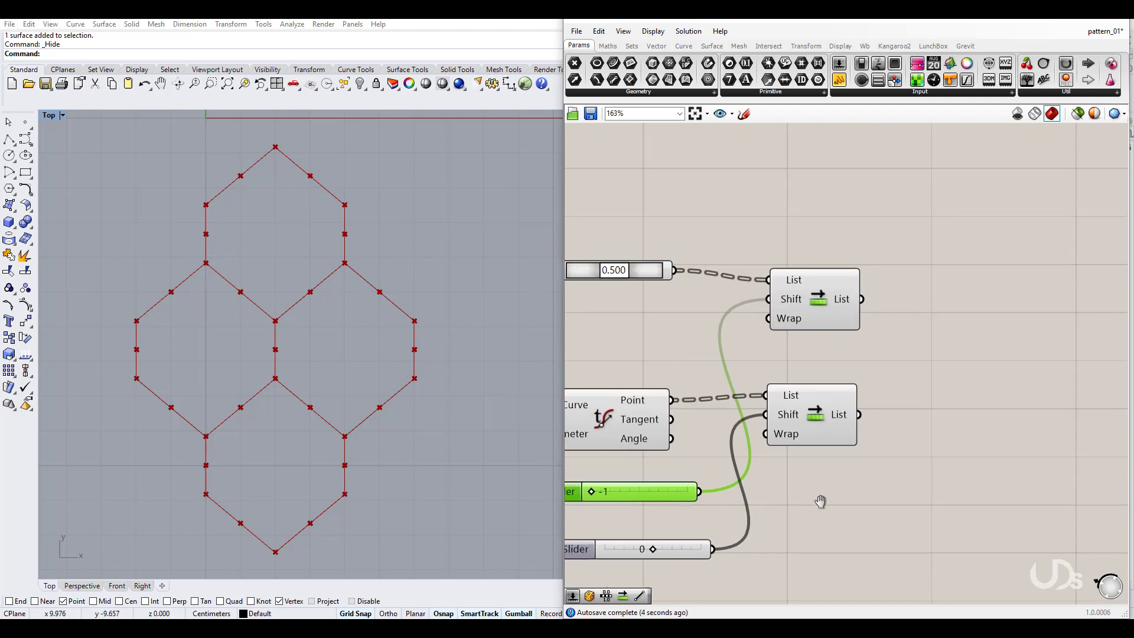
Add a Line component after the repositioned Shift Lists, connecting the upper list to Start Point and the lower list to End Point
drag(816, 415, 823, 420)
drag(826, 303, 833, 331)
mouse_move(855, 328)
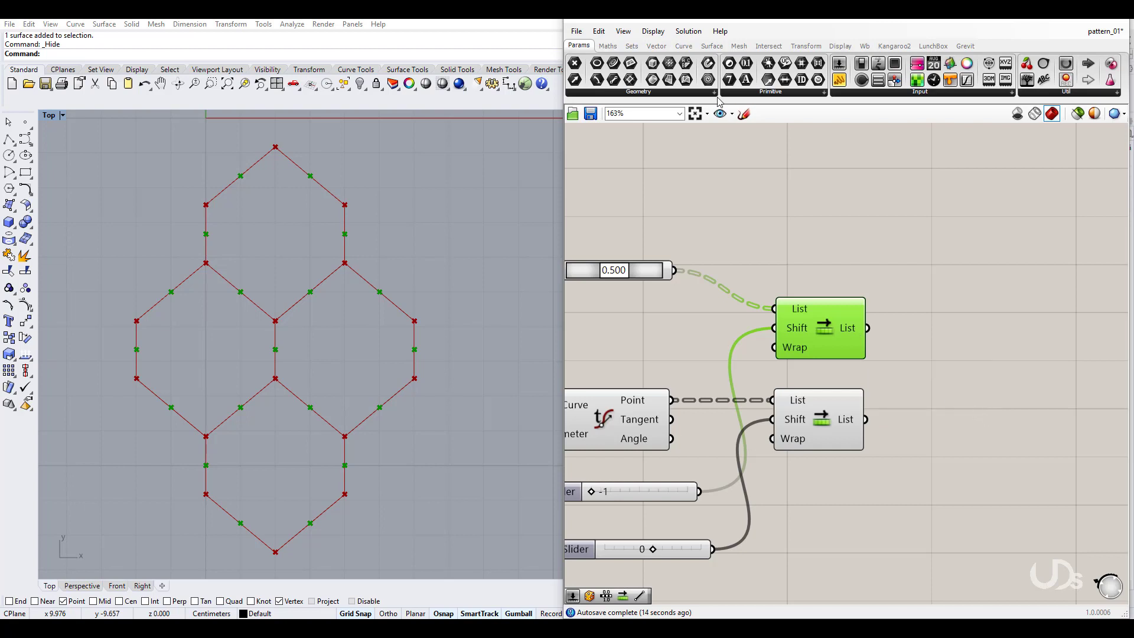
click(683, 46)
drag(807, 63, 866, 329)
drag(900, 370, 865, 419)
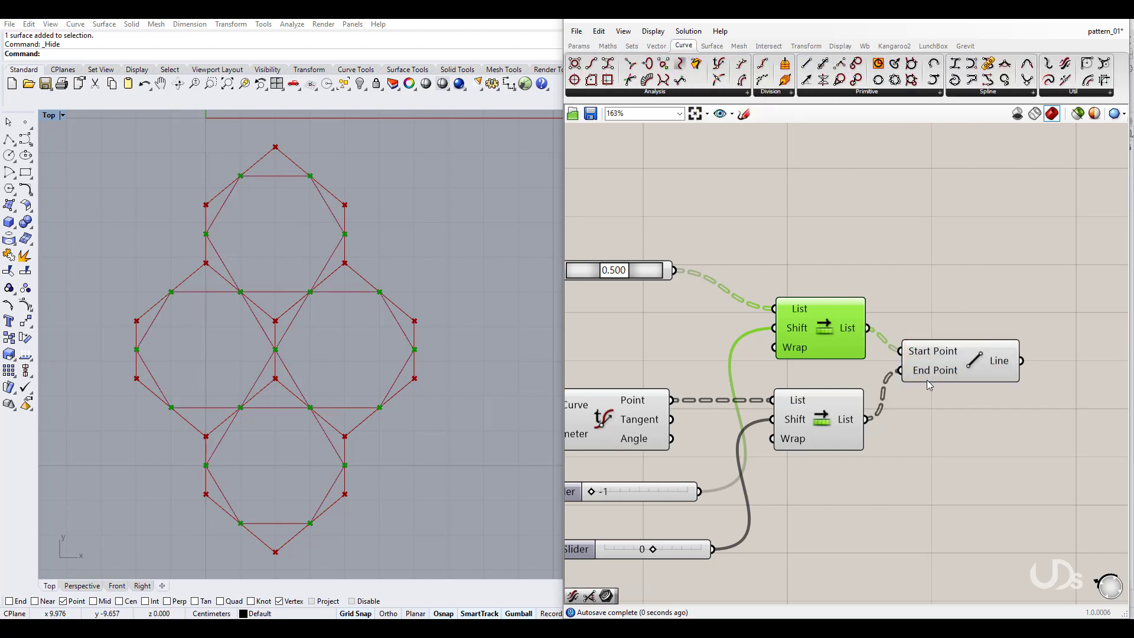
drag(950, 359, 962, 370)
Turn off the preview of the Evaluate Curve component and of both Shift List components
right_drag(813, 519, 915, 498)
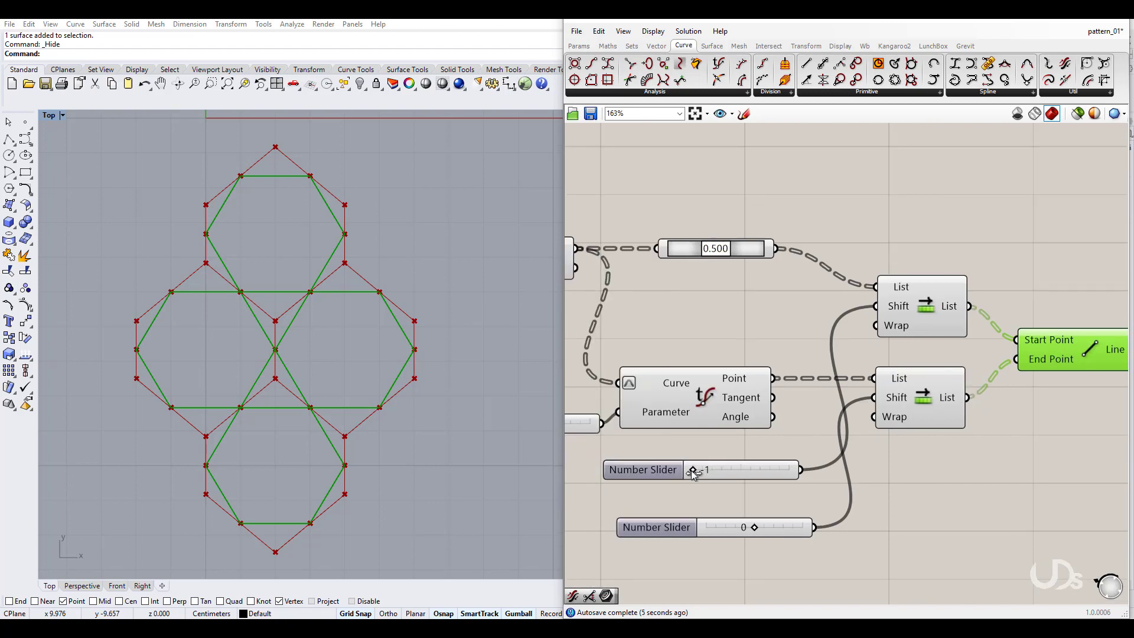
mouse_move(748, 530)
mouse_down()
mouse_move(785, 530)
mouse_move(746, 530)
mouse_up()
click(705, 411)
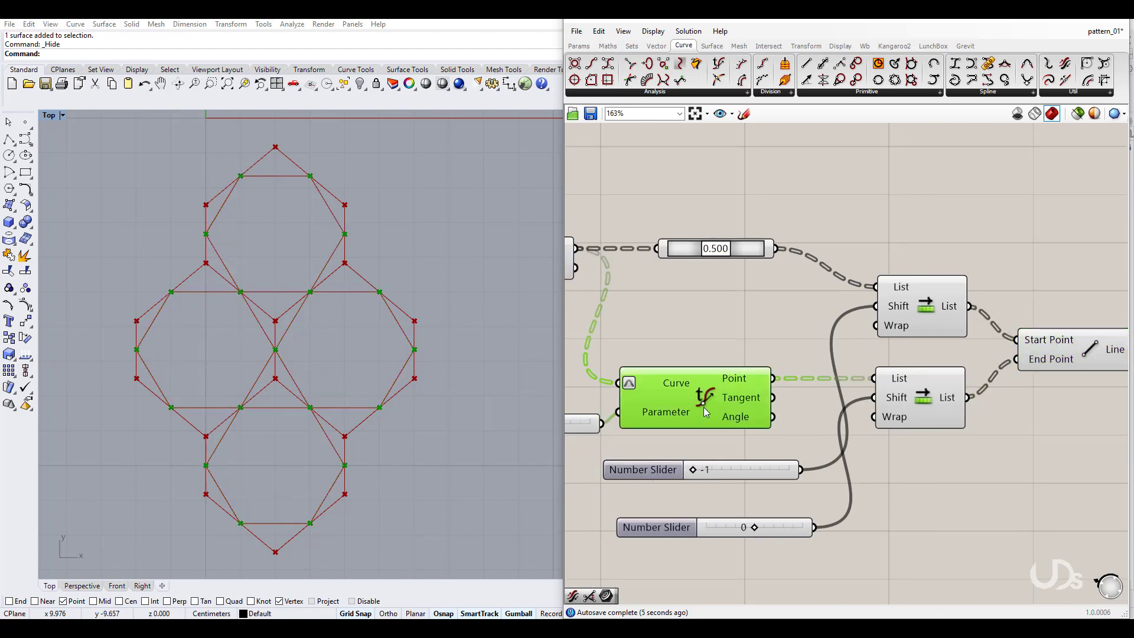
middle_click(670, 411)
click(708, 375)
click(910, 311)
drag(931, 430, 912, 309)
middle_click(913, 308)
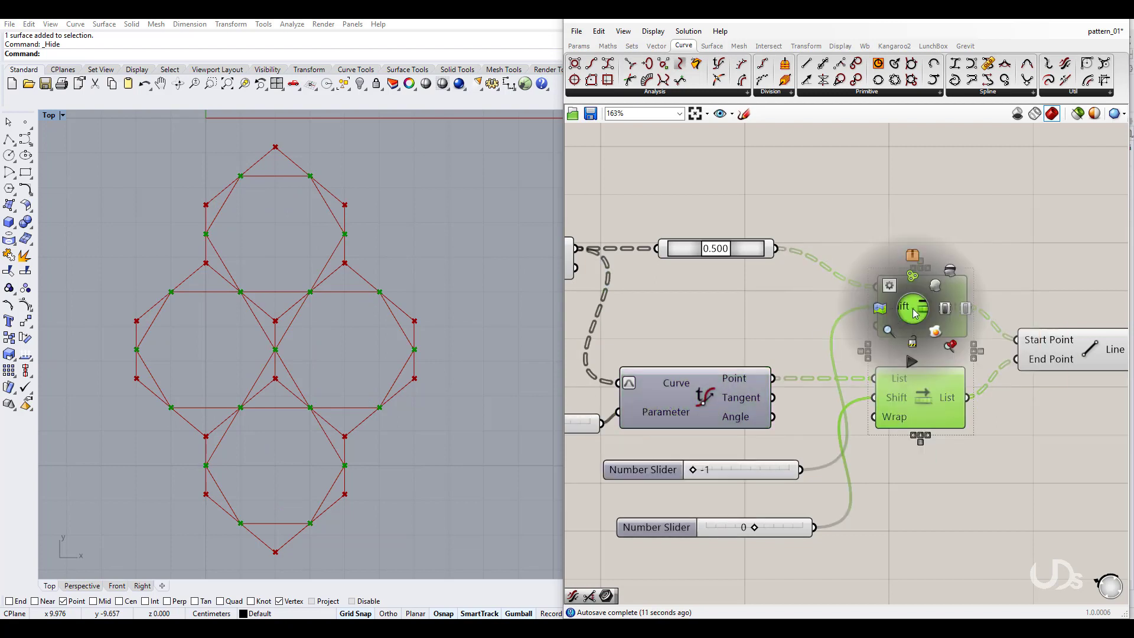
click(950, 270)
Turn off the preview of the Explode component that outputs the hexagon segments
right_drag(699, 307, 974, 311)
click(772, 266)
middle_click(803, 267)
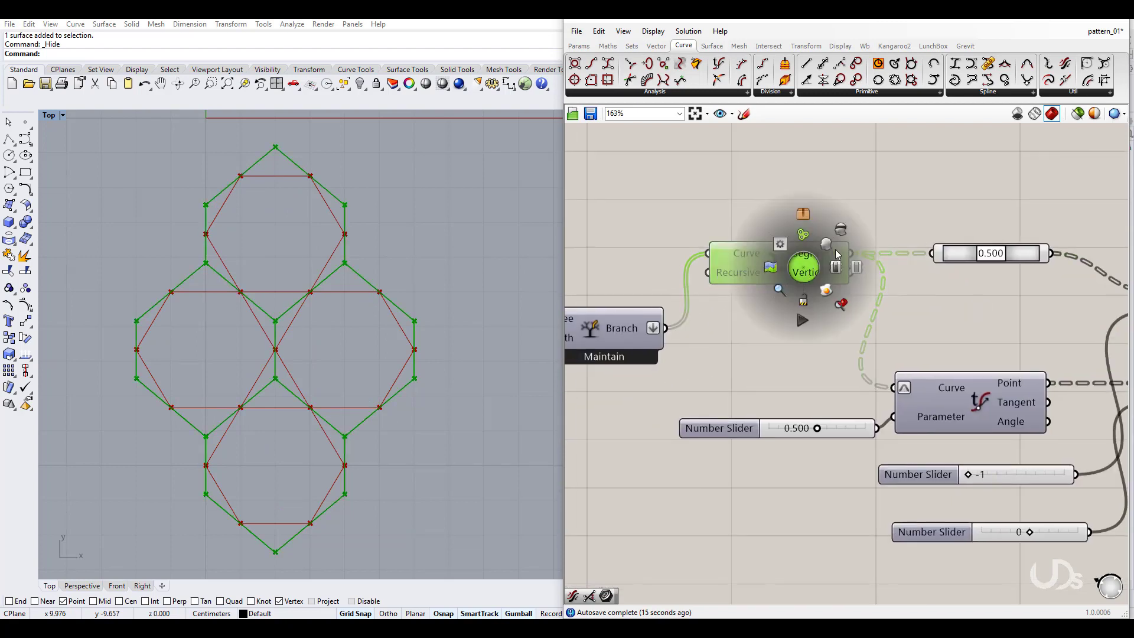
click(833, 247)
Review the definition from the hexagon cells through the branch selection to the Shift Lists
right_drag(796, 311, 793, 266)
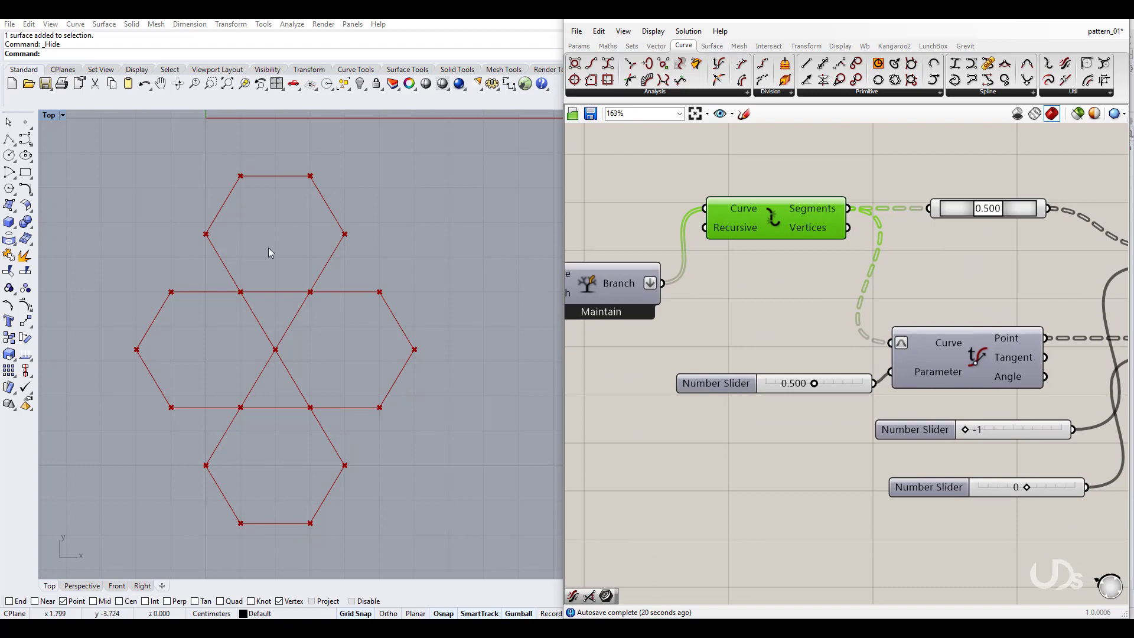
right_drag(685, 451, 928, 450)
right_drag(587, 381, 746, 410)
right_drag(1081, 523, 632, 407)
scroll(922, 441, down, 1)
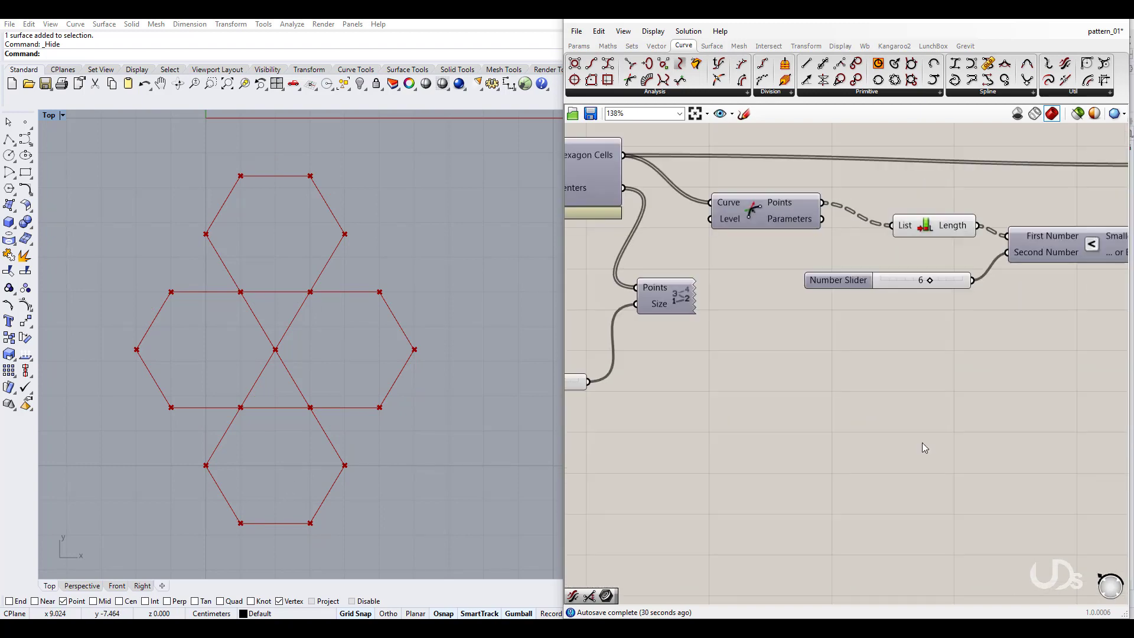
right_drag(1063, 452, 644, 461)
right_drag(1122, 473, 768, 508)
right_drag(985, 505, 834, 521)
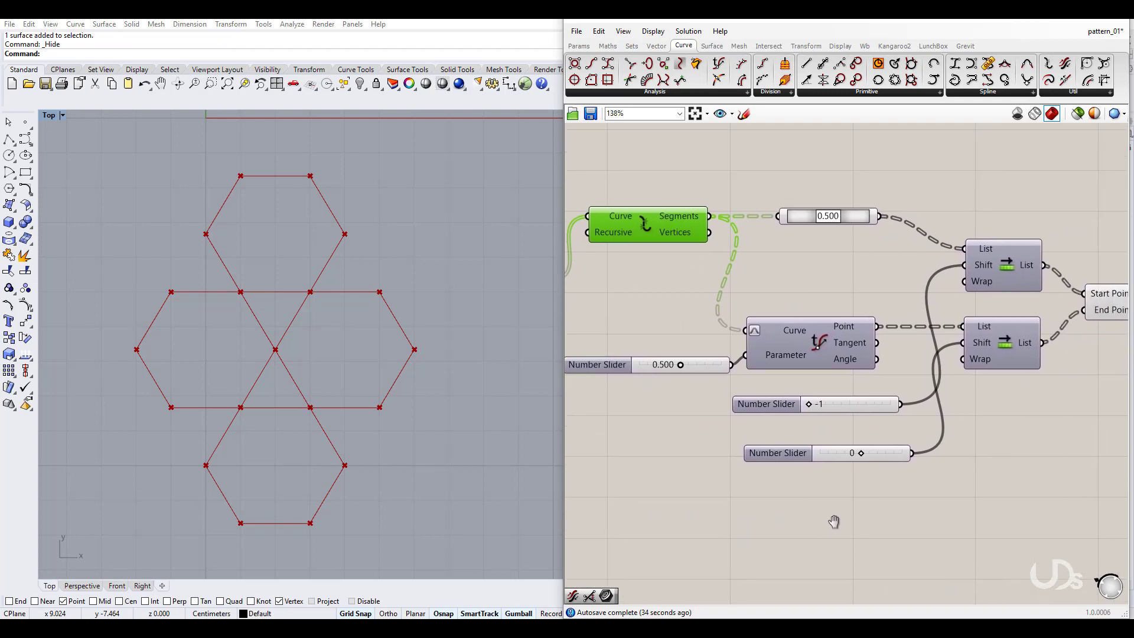
Nudge the Evaluate Curve parameter slider to 0.507 and set it back to 0.5
right_drag(653, 412, 749, 378)
mouse_move(740, 362)
mouse_down()
mouse_move(797, 362)
mouse_move(692, 362)
mouse_move(743, 364)
mouse_up()
double_click(725, 363)
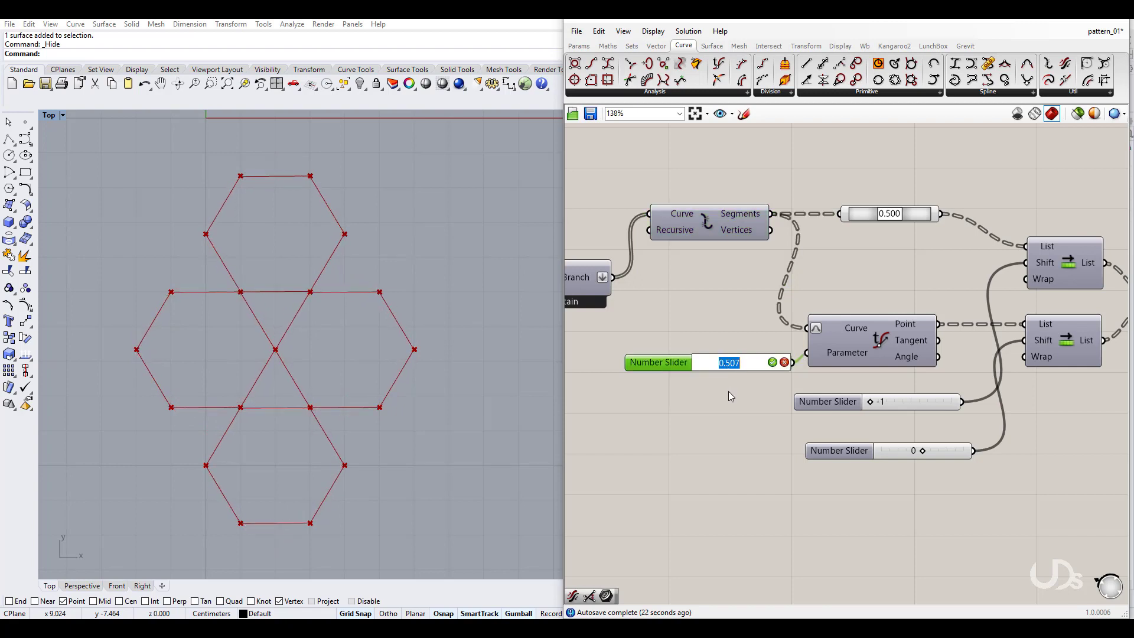
text(0.5)
key(Return)
Duplicate the two Shift Lists, place the copies after the Line component, and connect the Line output to both List inputs
right_drag(909, 484, 819, 503)
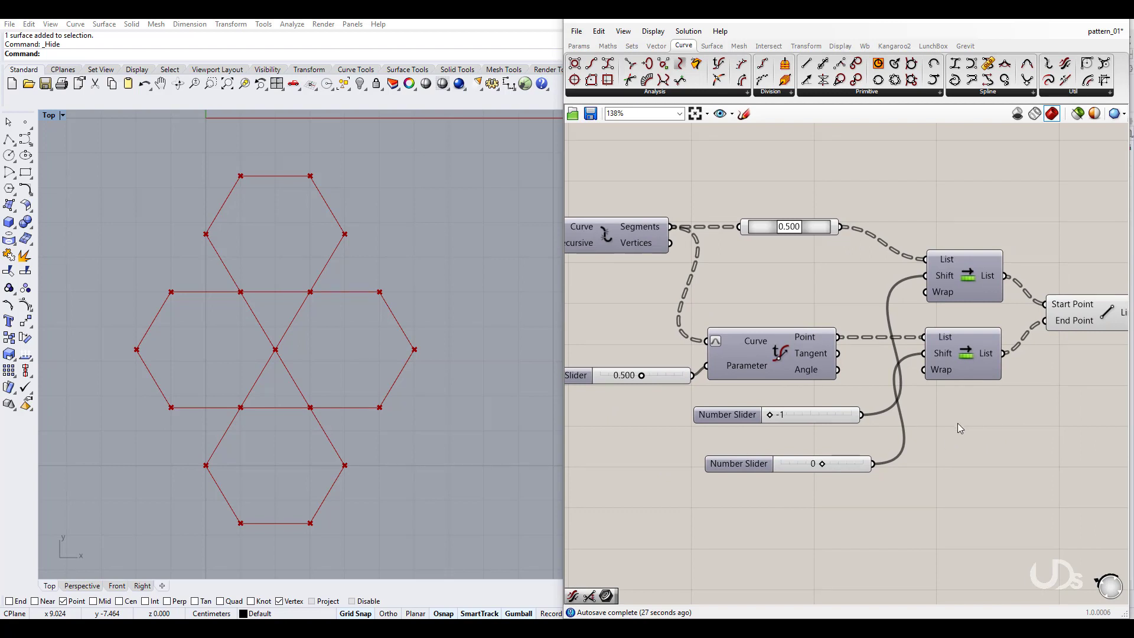
right_drag(957, 423, 856, 423)
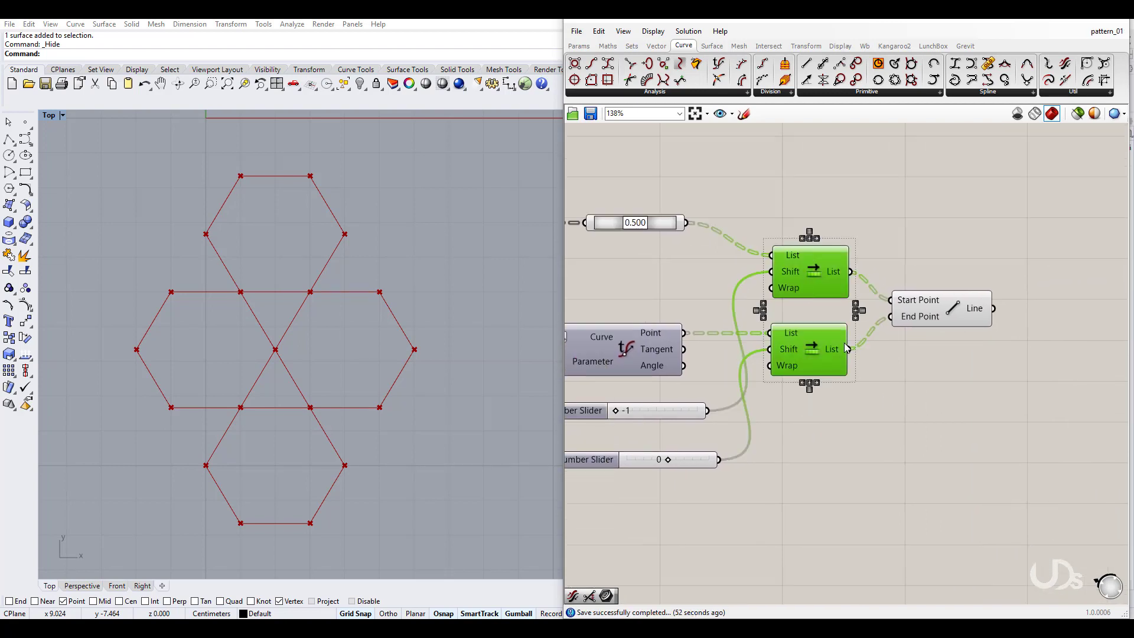
key(ctrl+v)
drag(826, 276, 1078, 280)
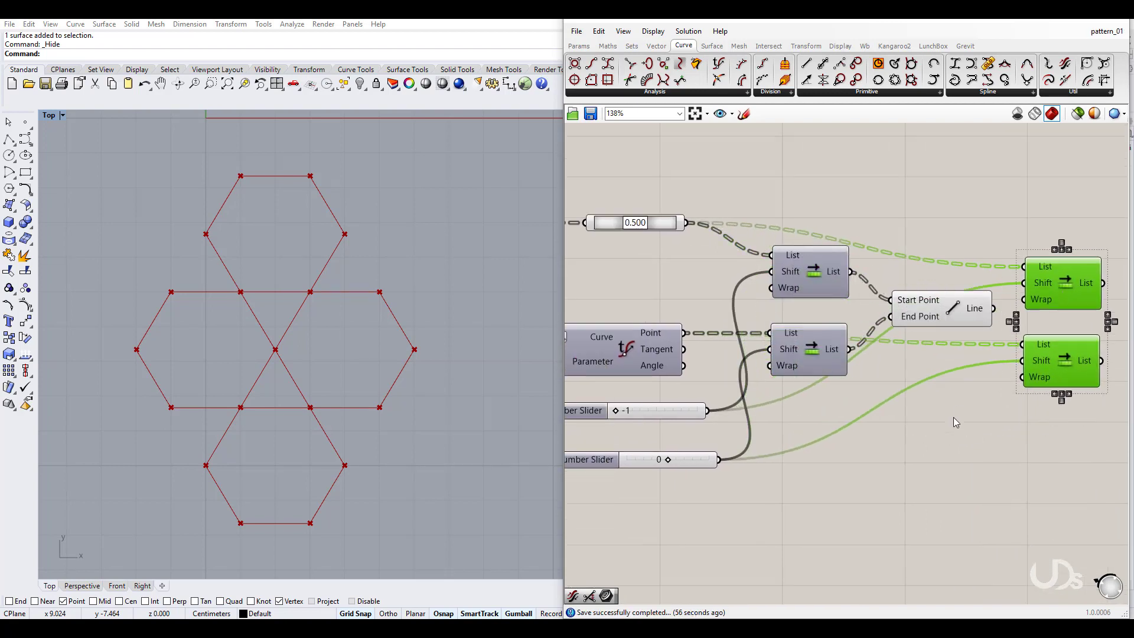
right_drag(953, 417, 749, 436)
drag(873, 312, 893, 309)
drag(789, 329, 839, 361)
click(818, 441)
right_drag(934, 417, 871, 418)
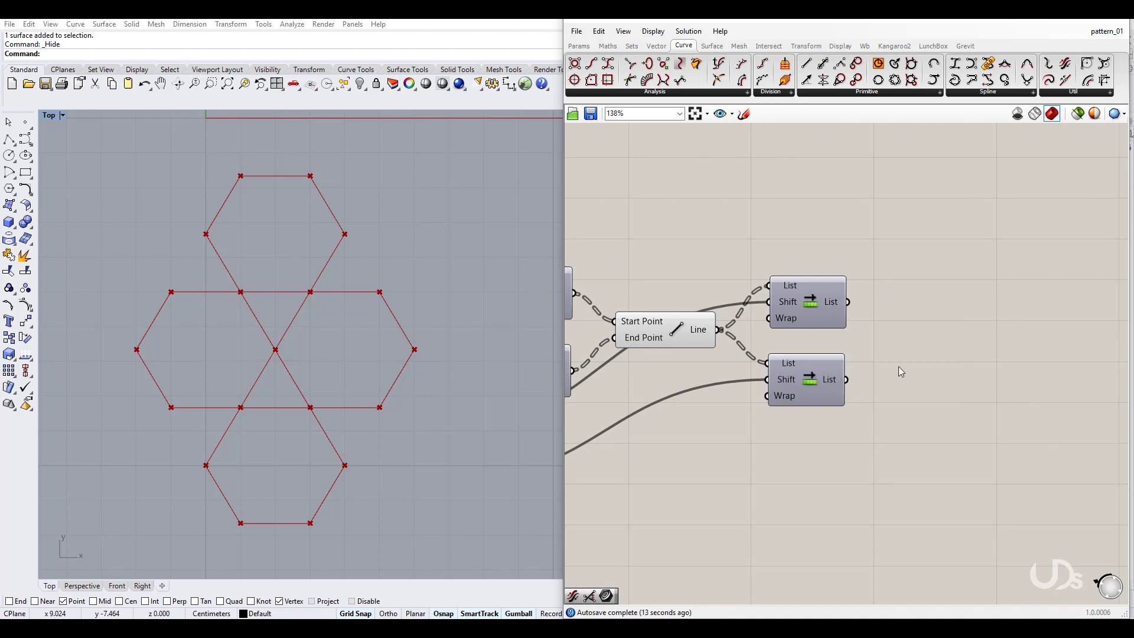
click(691, 334)
click(927, 381)
double_click(944, 487)
text(lin)
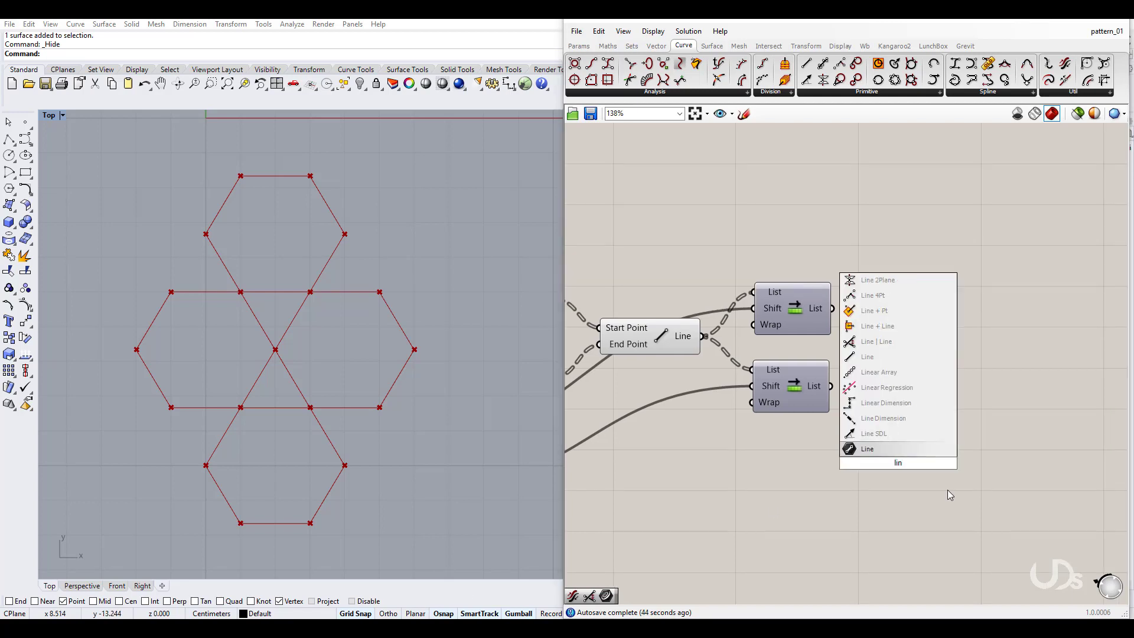
click(877, 342)
key(ctrl+z)
Add a Line | Line intersection component and connect the upper duplicated Shift List to Line 1 and the lower one to Line 2
double_click(944, 501)
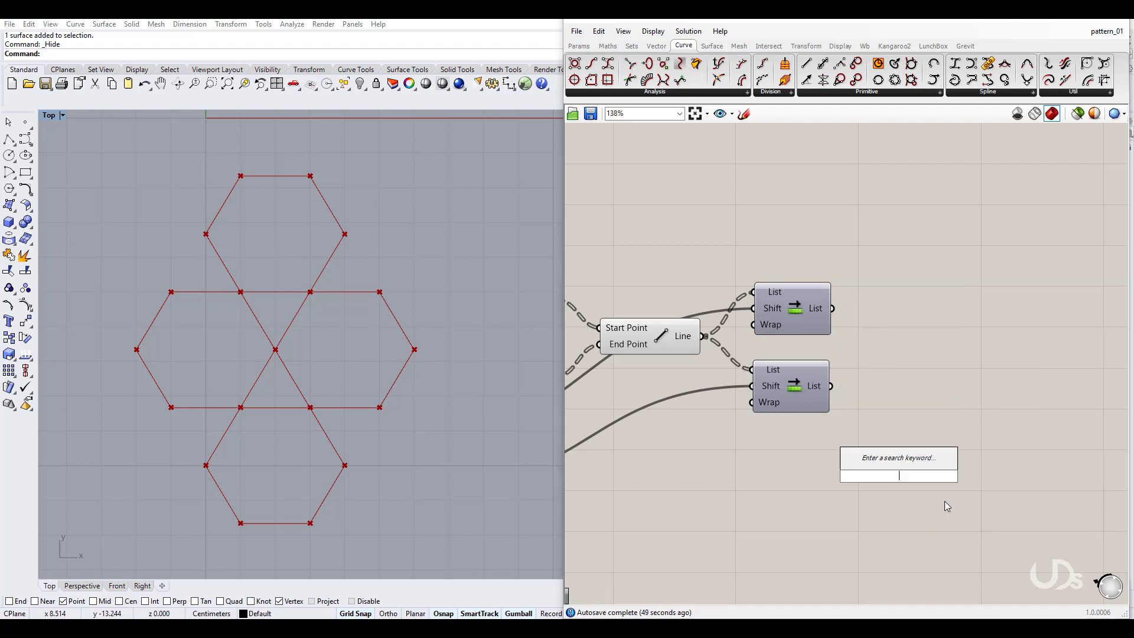
text(line li)
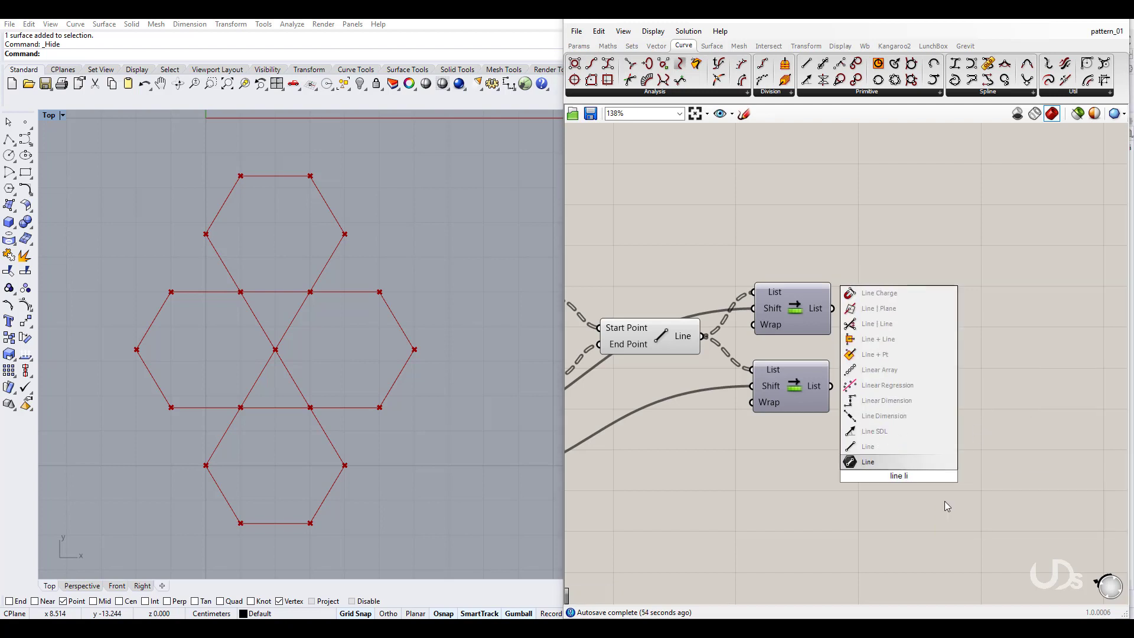
click(878, 324)
drag(896, 437, 940, 350)
drag(831, 308, 889, 326)
drag(830, 386, 891, 359)
right_drag(979, 446, 876, 449)
click(875, 448)
Turn off the preview of the Line component that joins the edge midpoints
right_drag(572, 360, 709, 374)
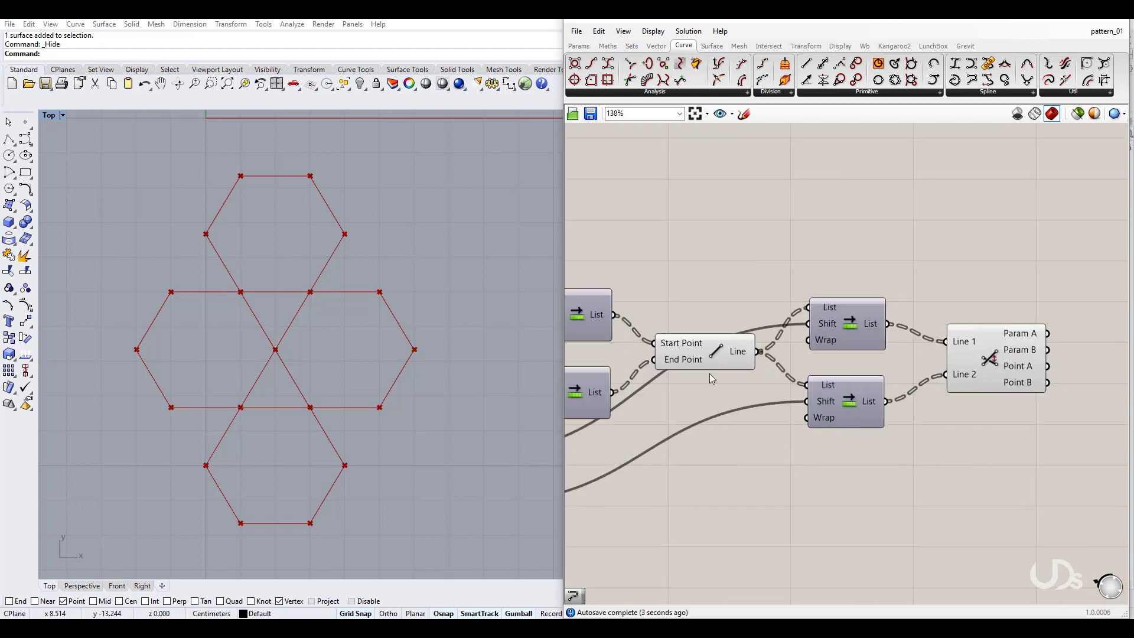
click(697, 356)
middle_click(694, 355)
click(725, 310)
click(858, 425)
click(991, 369)
Add a PolyLine component and connect Point A of the Line | Line intersection to its Vertices input
right_drag(1037, 467, 831, 474)
double_click(901, 360)
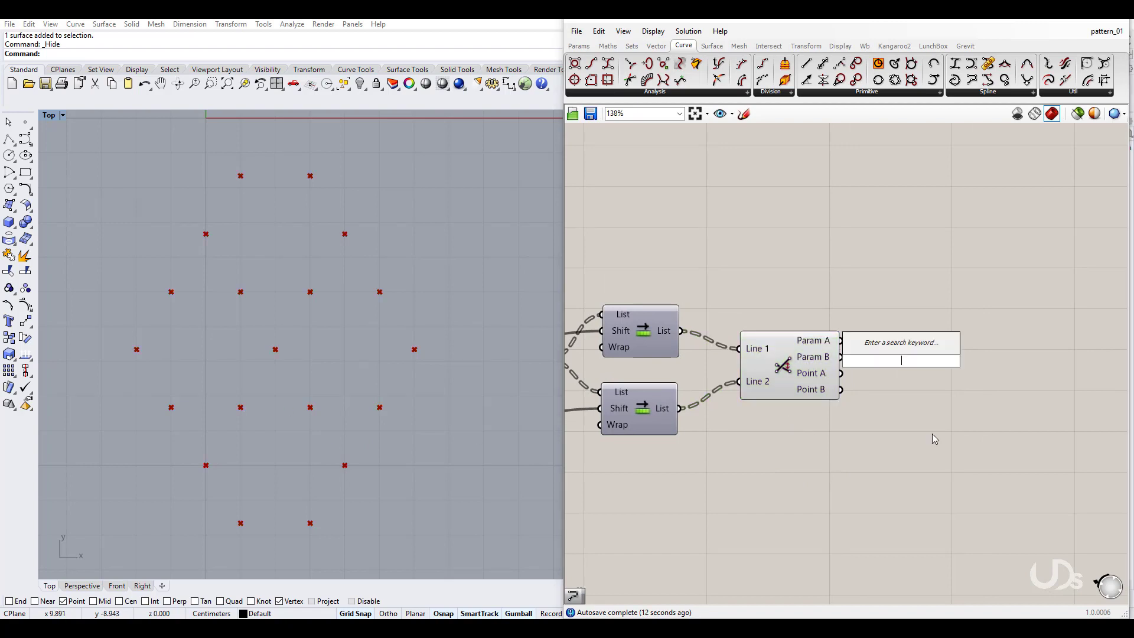
text(poli)
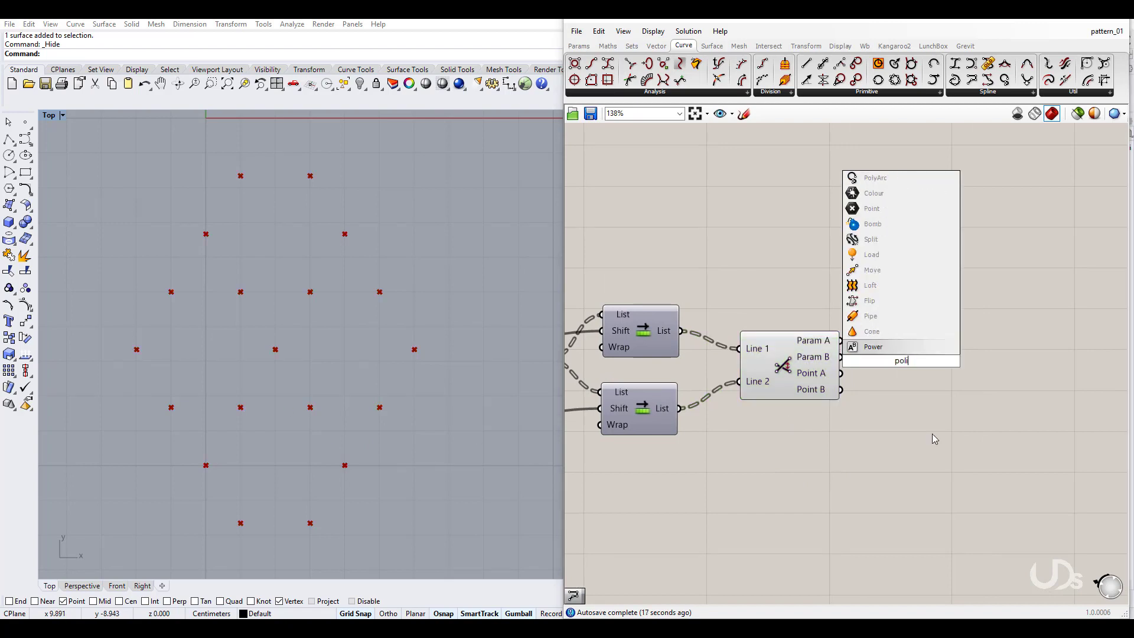
text(li)
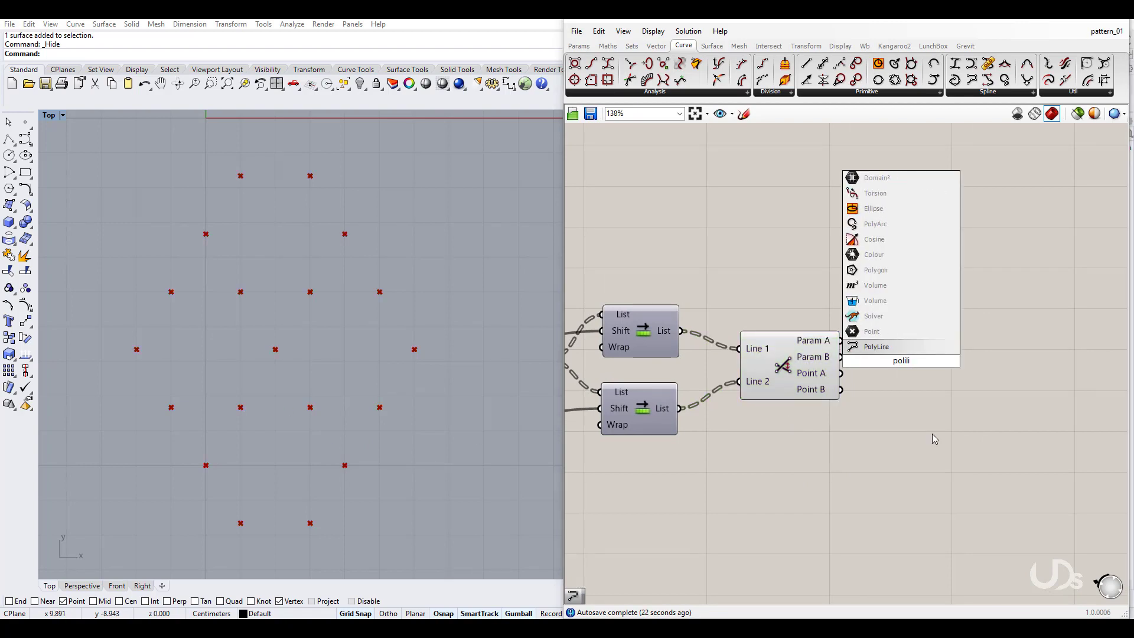
click(880, 346)
drag(891, 370, 842, 374)
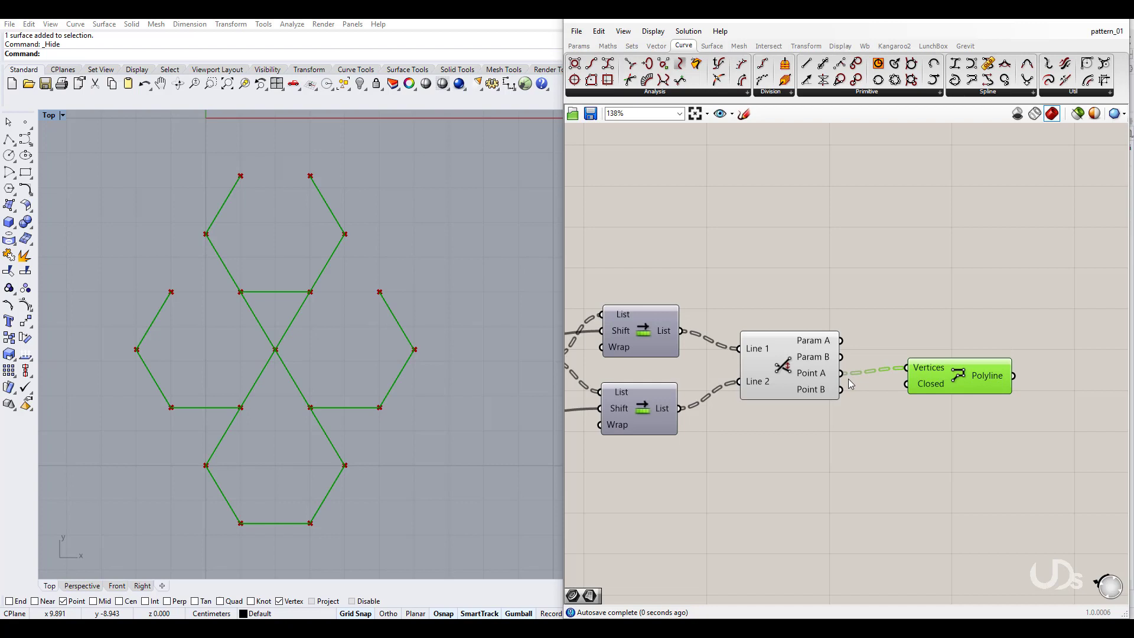
Enable the PolyLine component's Closed input to produce closed polylines
right_click(925, 390)
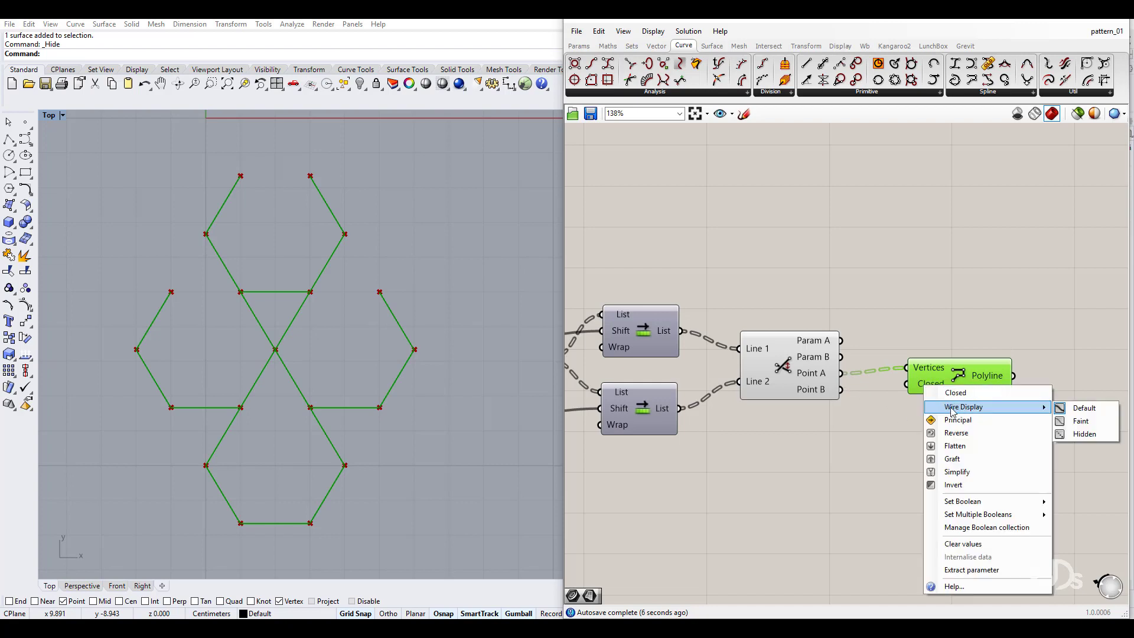
mouse_move(997, 501)
click(1079, 516)
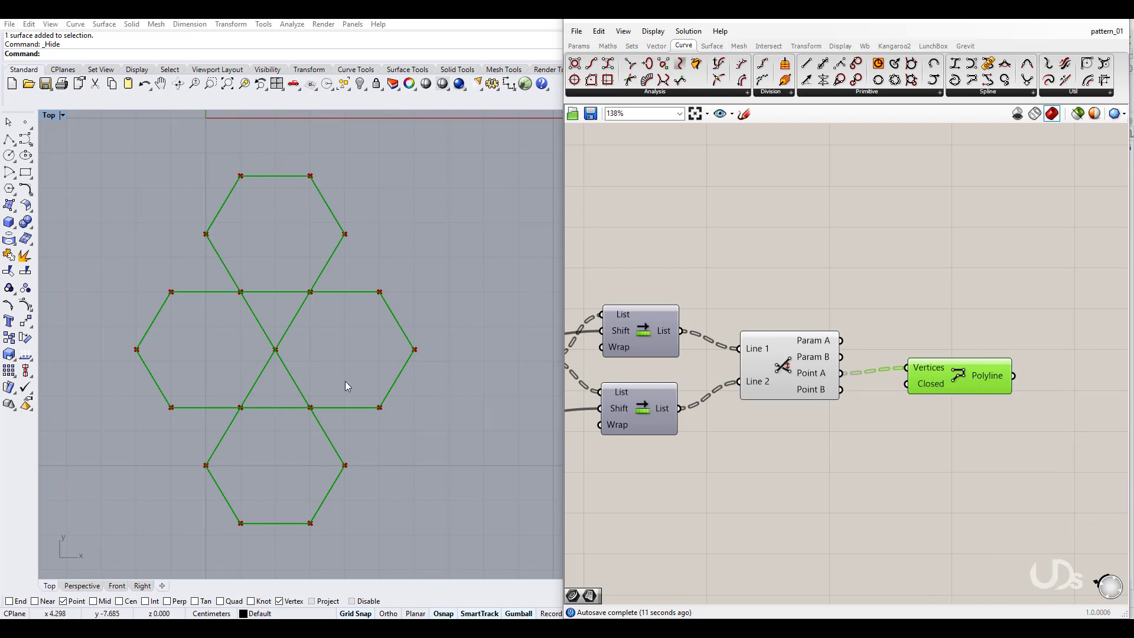
click(797, 459)
Turn off the preview of the Line | Line intersection component
right_drag(857, 479, 864, 456)
click(786, 343)
middle_click(785, 343)
click(809, 320)
click(796, 435)
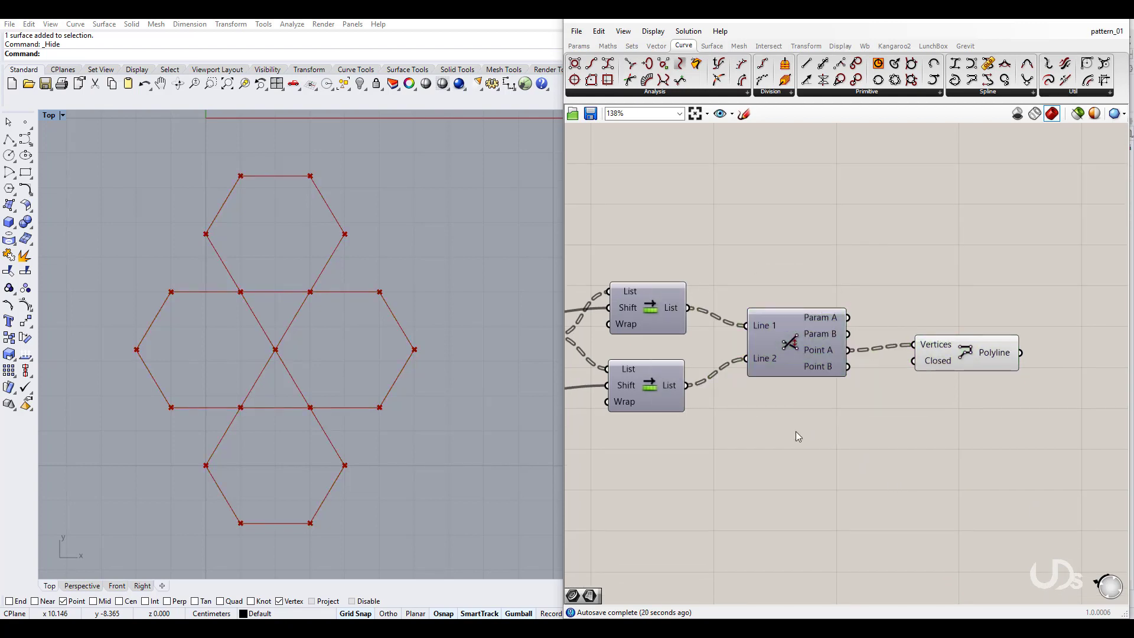
Try to turn off the preview of the List Length component near the start of the definition
click(966, 351)
right_drag(779, 449, 909, 451)
scroll(835, 459, down, 2)
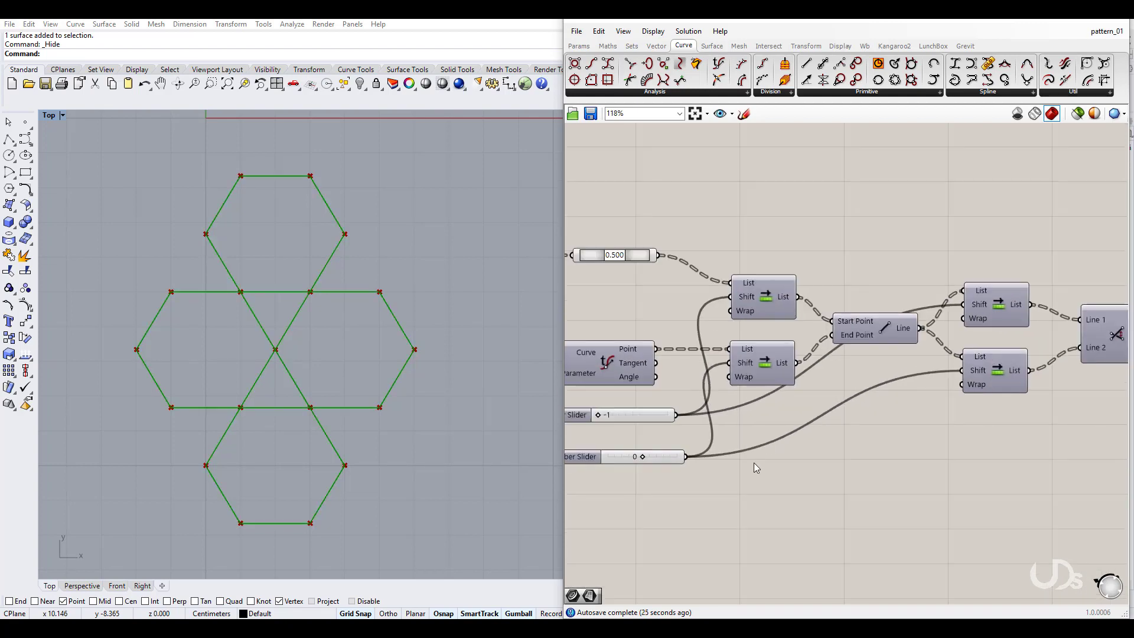
mouse_move(753, 462)
right_down()
mouse_move(785, 443)
mouse_move(880, 428)
right_up()
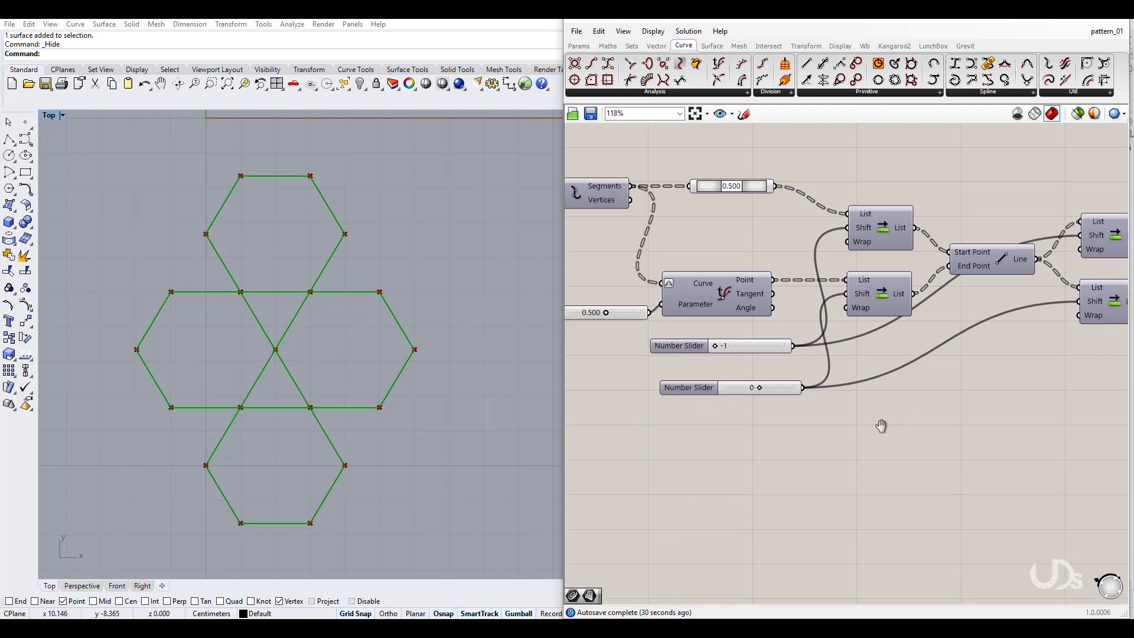
right_drag(721, 481, 1040, 484)
right_drag(698, 455, 1007, 476)
click(778, 270)
middle_click(779, 268)
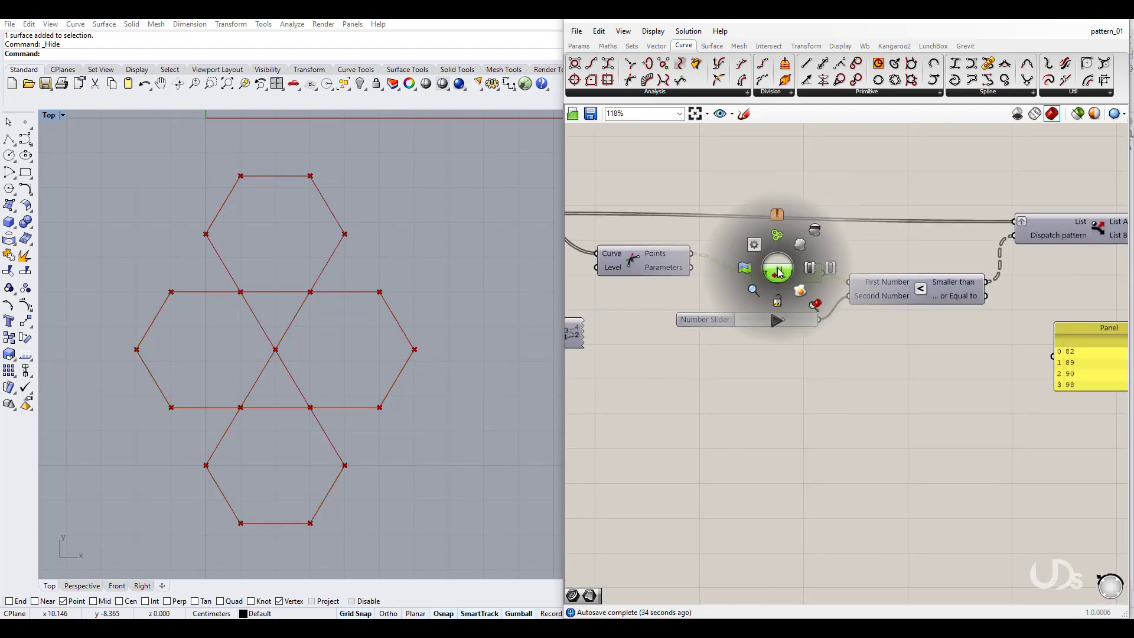
click(811, 235)
click(729, 371)
Turn off the preview of the 0.500 Point On Curve component fed by the exploded segments
right_drag(685, 381, 566, 387)
right_drag(1121, 390, 741, 391)
right_drag(965, 441, 832, 442)
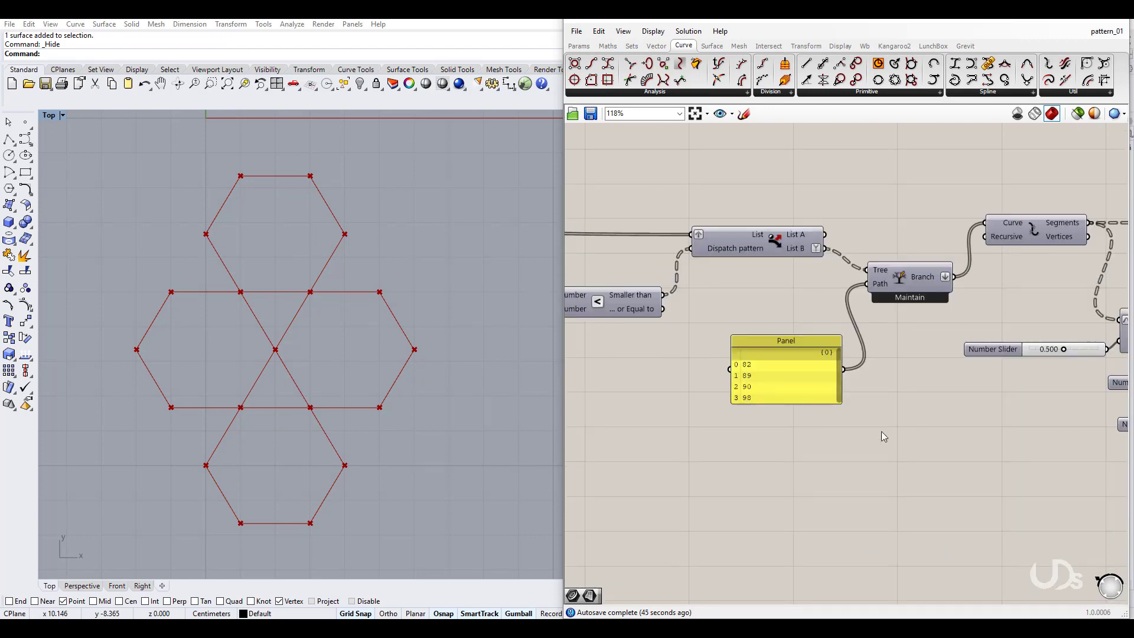
mouse_move(569, 436)
right_down()
mouse_move(833, 453)
mouse_move(567, 442)
right_up()
right_drag(1125, 443, 710, 463)
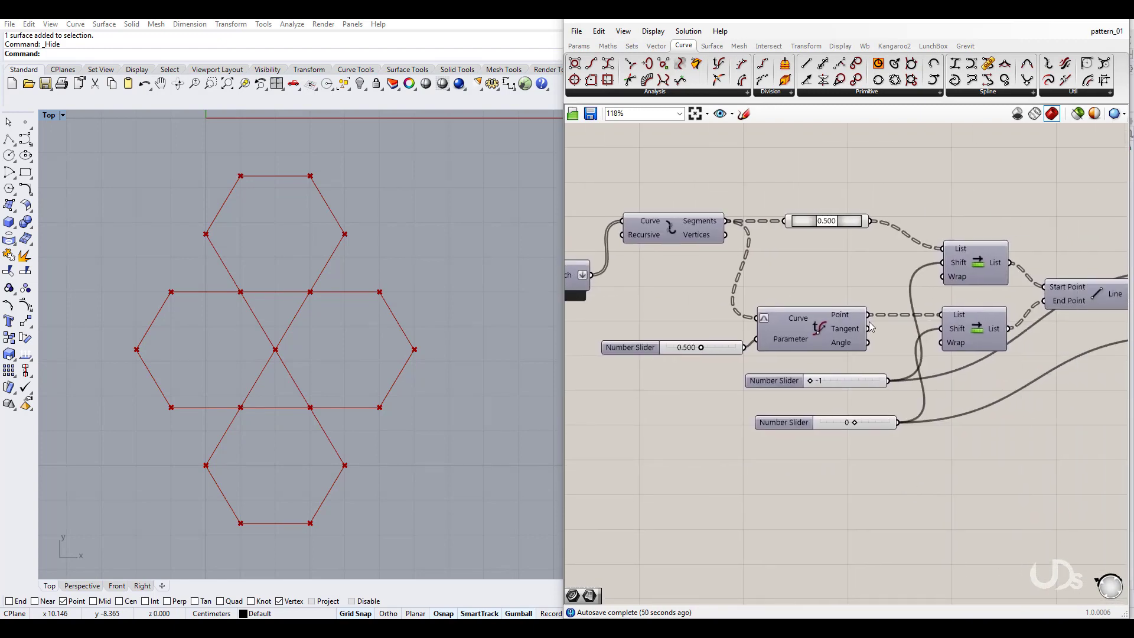
click(803, 225)
middle_click(797, 223)
click(835, 185)
click(836, 243)
right_drag(985, 425, 614, 410)
right_drag(1046, 391, 808, 424)
click(884, 324)
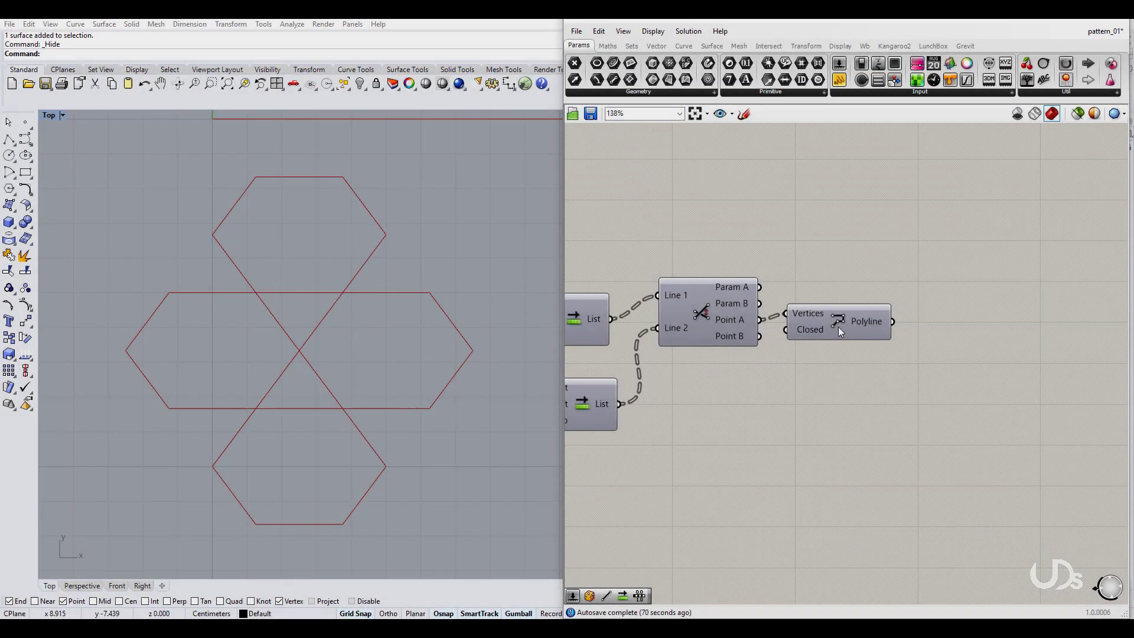
Reposition the Line component and move the second pair of Shift Lists farther along the chain
click(838, 327)
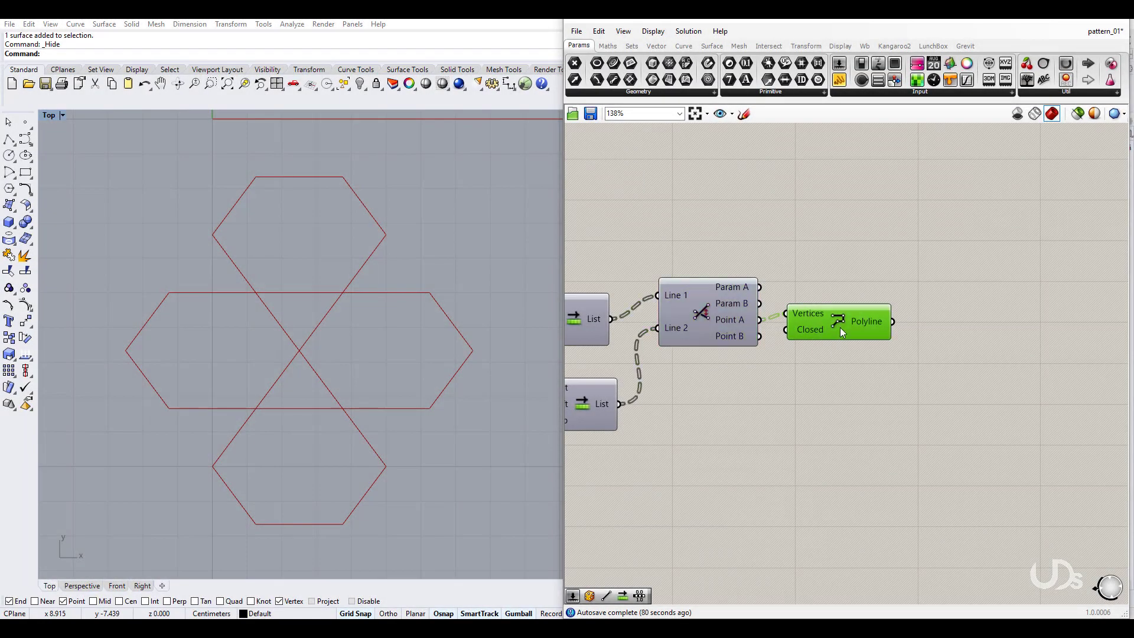
right_drag(766, 428, 1034, 437)
drag(722, 326, 753, 292)
right_drag(743, 391, 623, 397)
drag(1012, 416, 720, 302)
drag(731, 330, 846, 326)
drag(647, 295, 684, 313)
click(686, 380)
right_drag(679, 372, 808, 368)
Rearrange the parameter slider, the Evaluate Curve component and the Explode component into a tidier layout
click(792, 323)
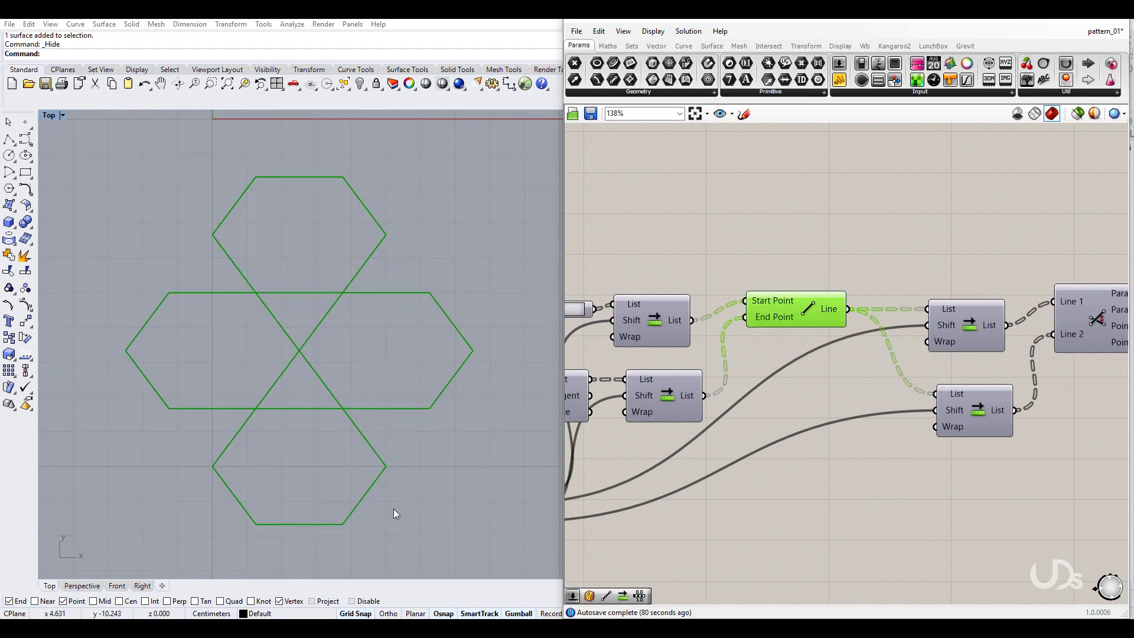
right_drag(575, 531, 815, 526)
drag(638, 426, 594, 454)
drag(785, 398, 791, 413)
drag(714, 354, 698, 311)
Test the Evaluate Curve parameter slider at 1.000 and restore its value to 0.5
drag(677, 449, 718, 451)
click(705, 431)
double_click(690, 455)
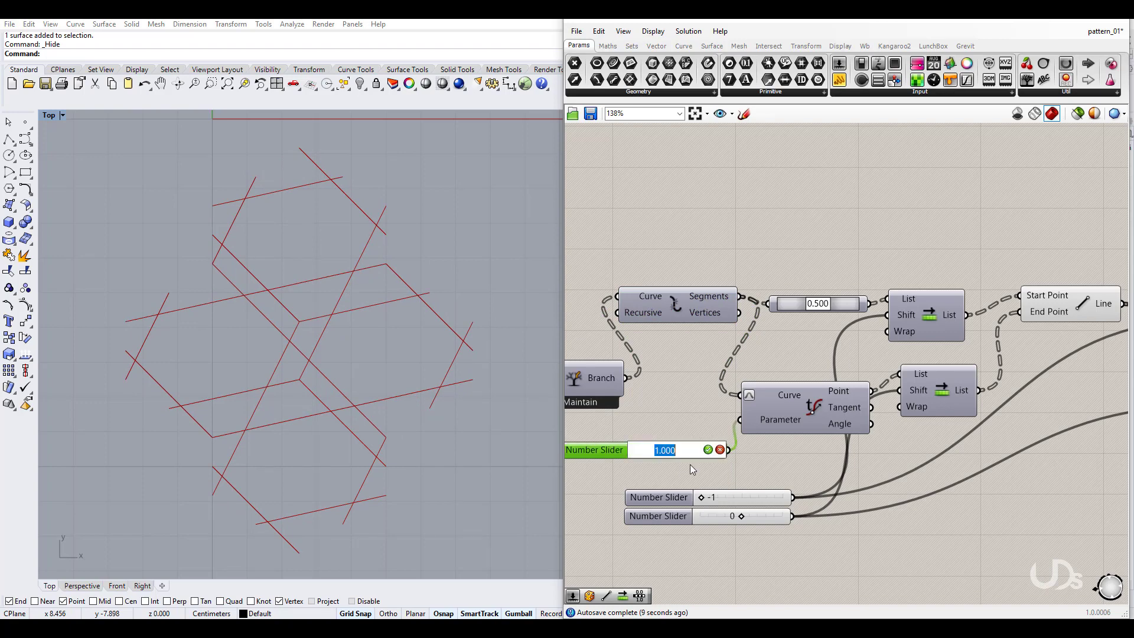
text(0.5)
key(Return)
scroll(884, 536, down, 3)
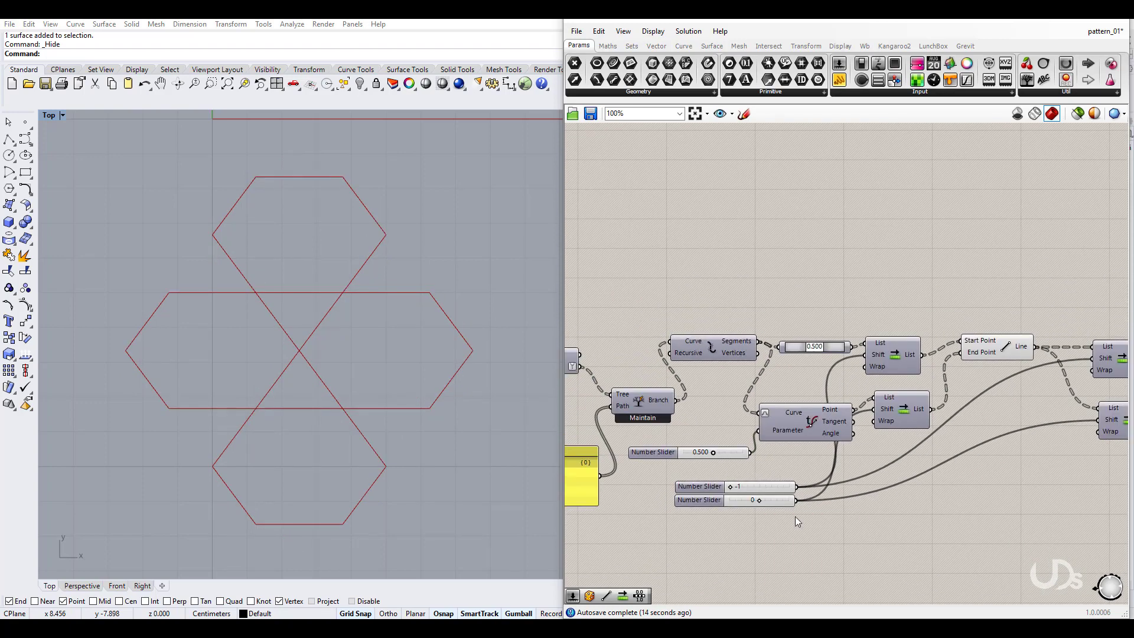
Show the hidden objects in Rhino to compare the surface with the pattern, and hide the surface again
scroll(272, 364, down, 5)
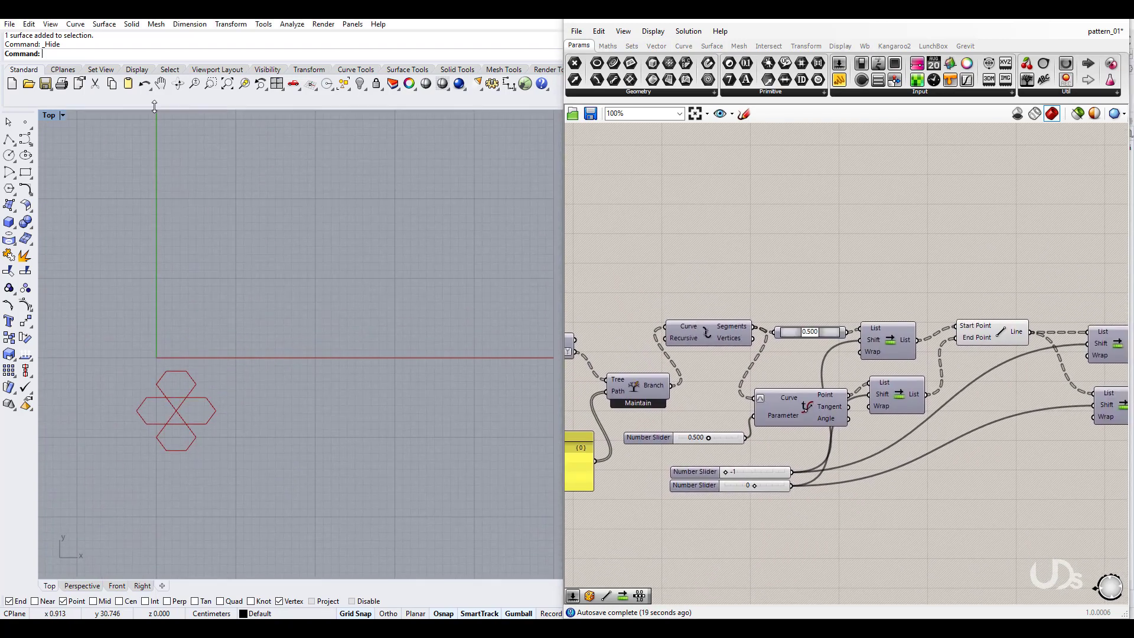
right_click(360, 83)
right_drag(334, 203, 390, 220)
scroll(391, 220, down, 4)
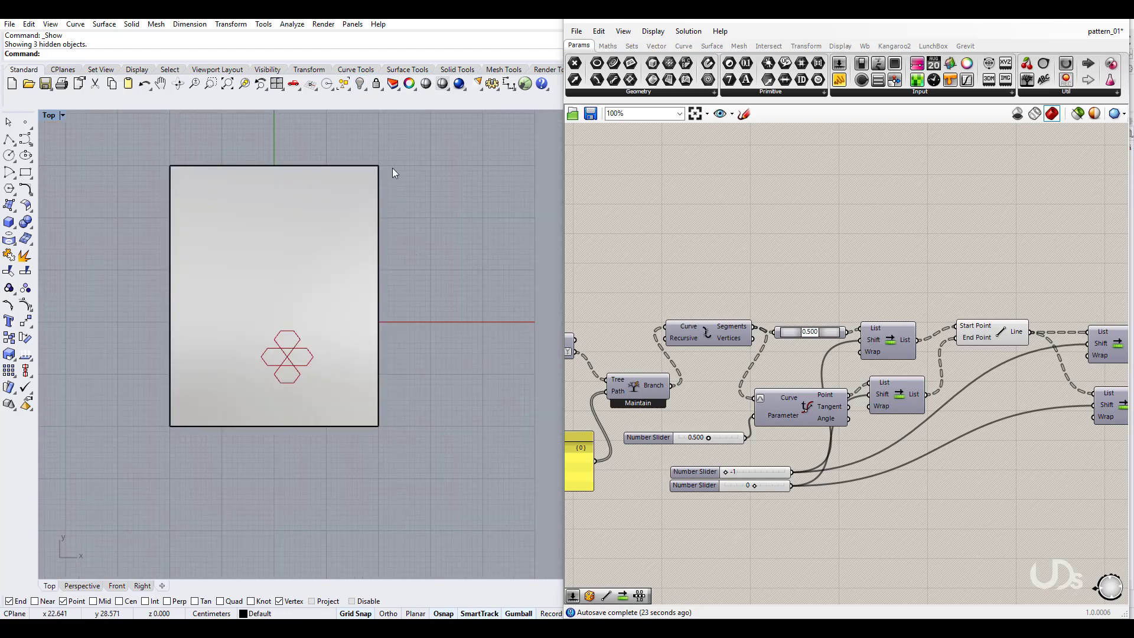
click(379, 267)
click(360, 83)
scroll(323, 367, up, 5)
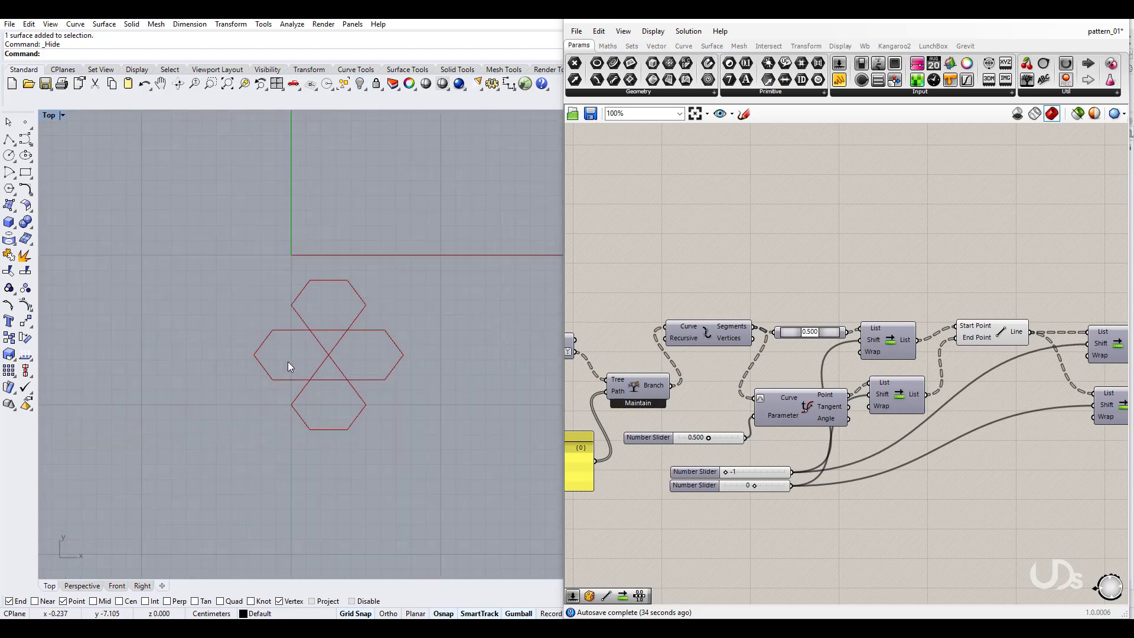
scroll(373, 322, up, 4)
Connect List B of the Dispatch component directly to the Curve input of Explode, bypassing the Tree Branch component
right_drag(969, 479, 1085, 491)
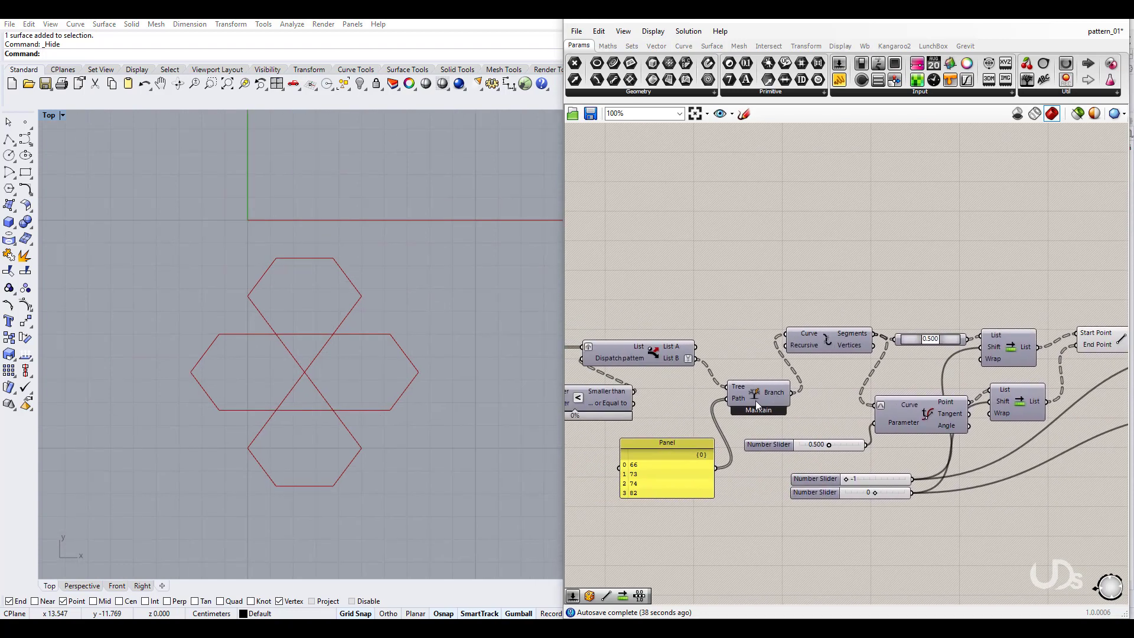
click(756, 401)
scroll(745, 399, up, 4)
scroll(768, 395, down, 1)
click(927, 301)
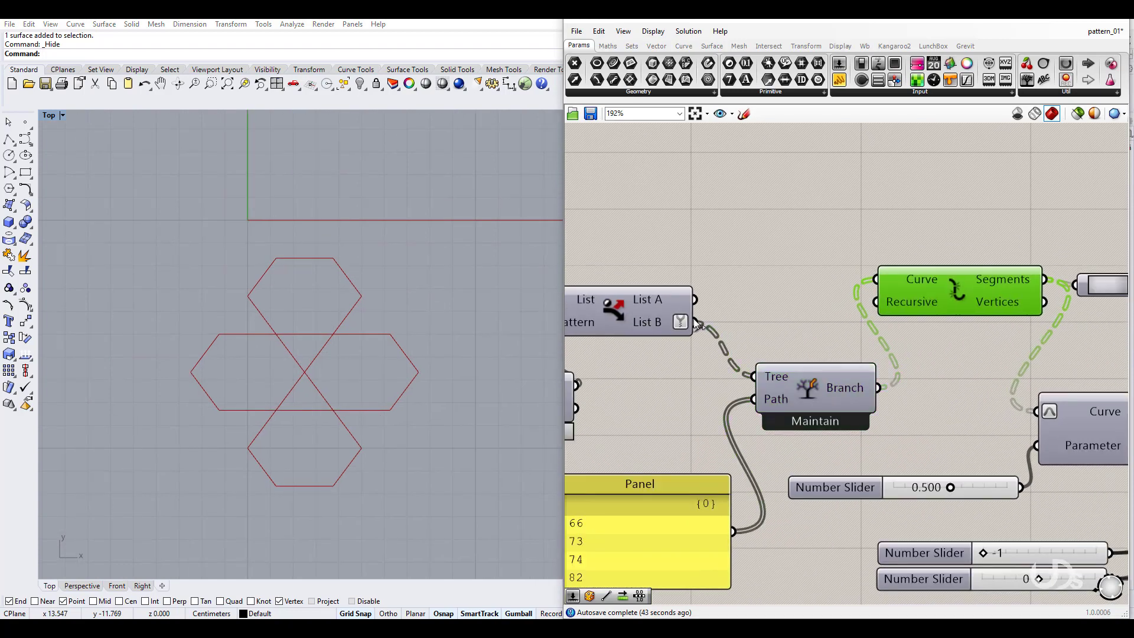
drag(685, 325, 875, 280)
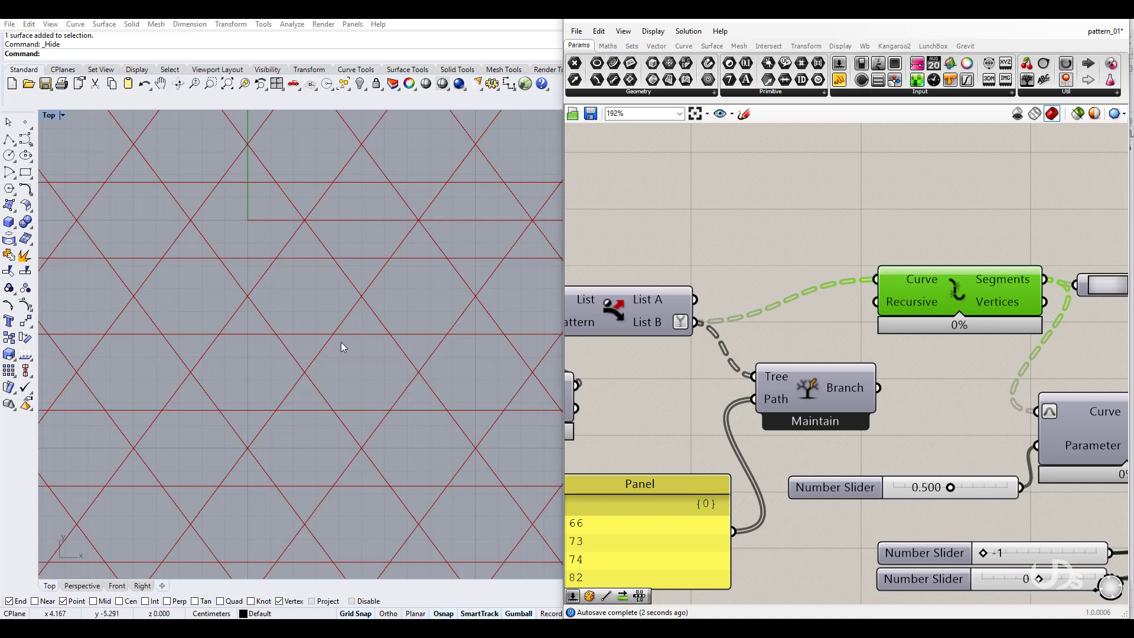
scroll(341, 352, down, 4)
scroll(330, 348, down, 2)
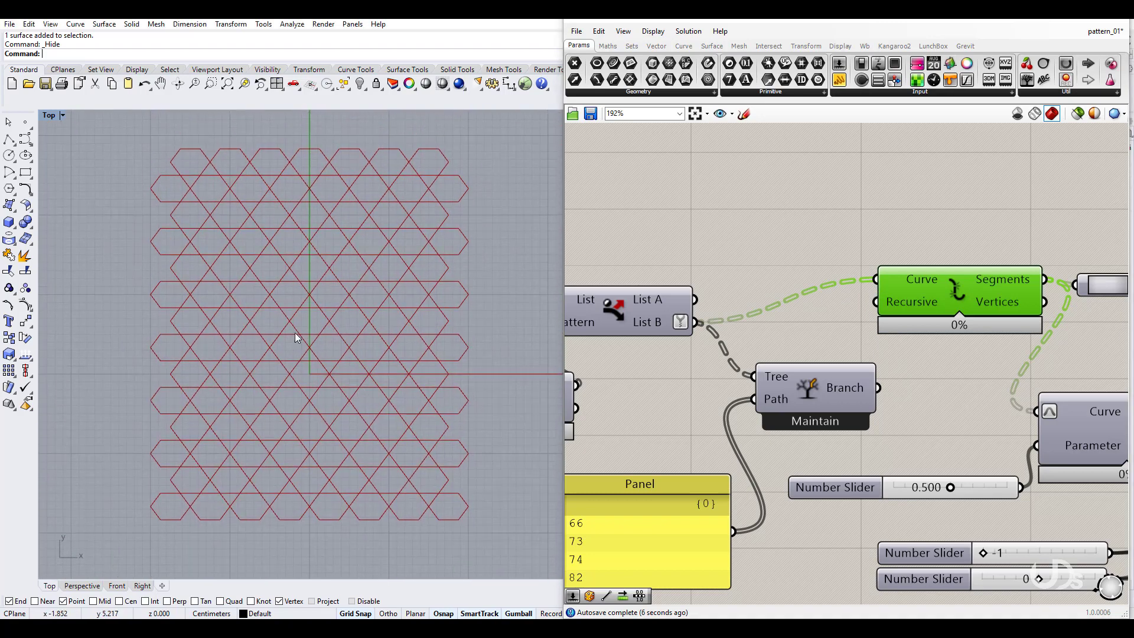
Show the hidden surface to check how the full pattern fills it, and hide it again
click(359, 84)
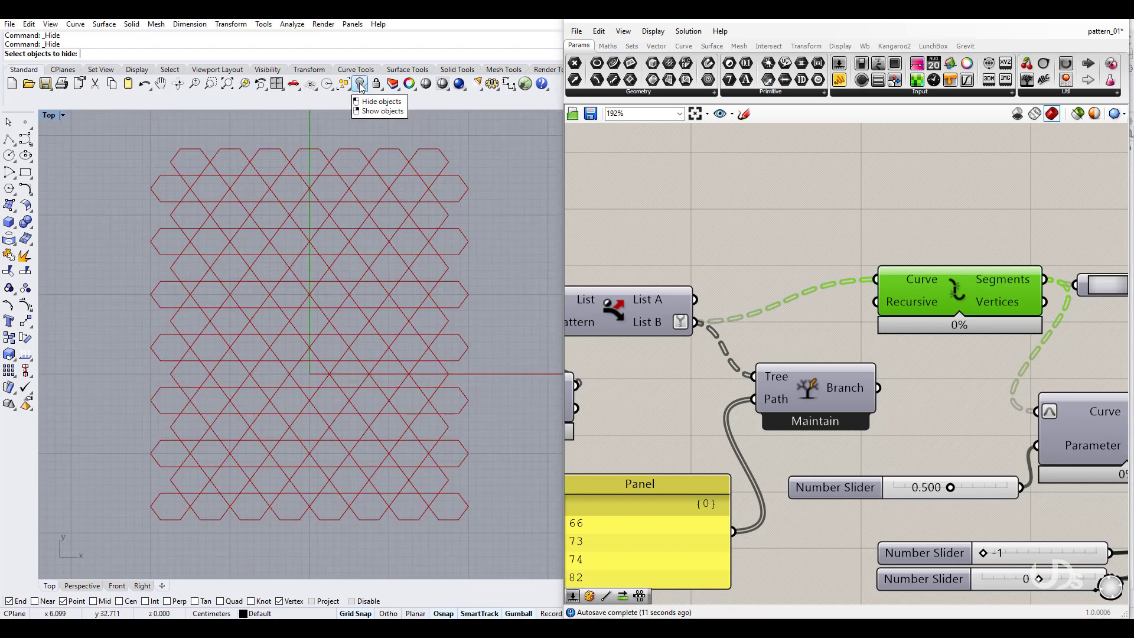
right_click(361, 86)
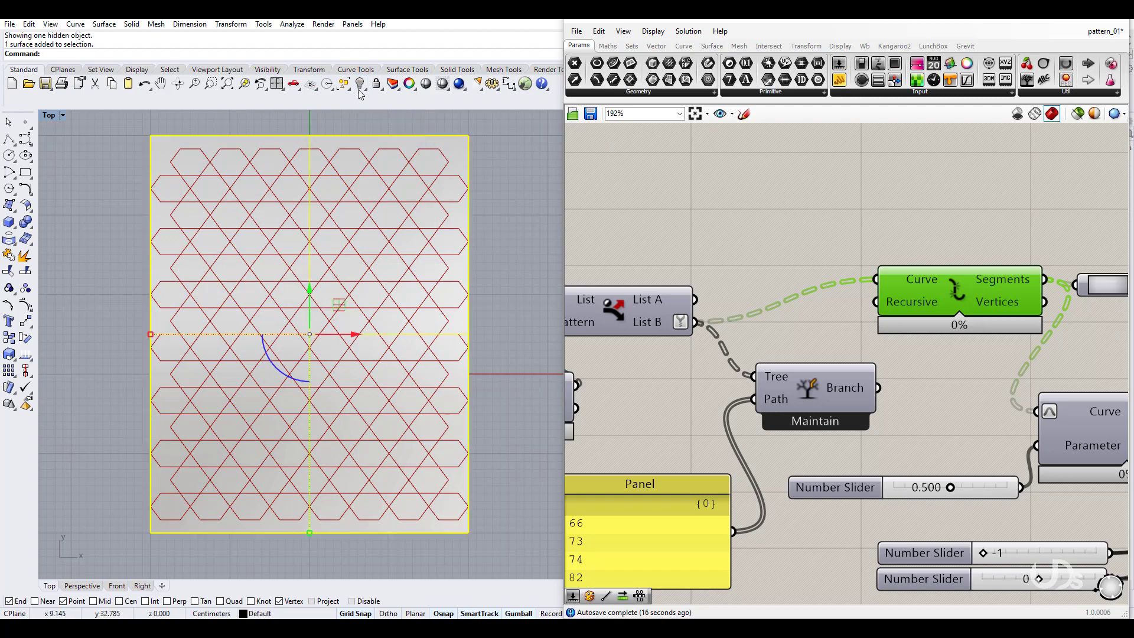
click(358, 85)
Flatten the Branch output of the Tree Branch component and the Curve input of the Explode component
right_drag(914, 391, 876, 390)
right_click(833, 392)
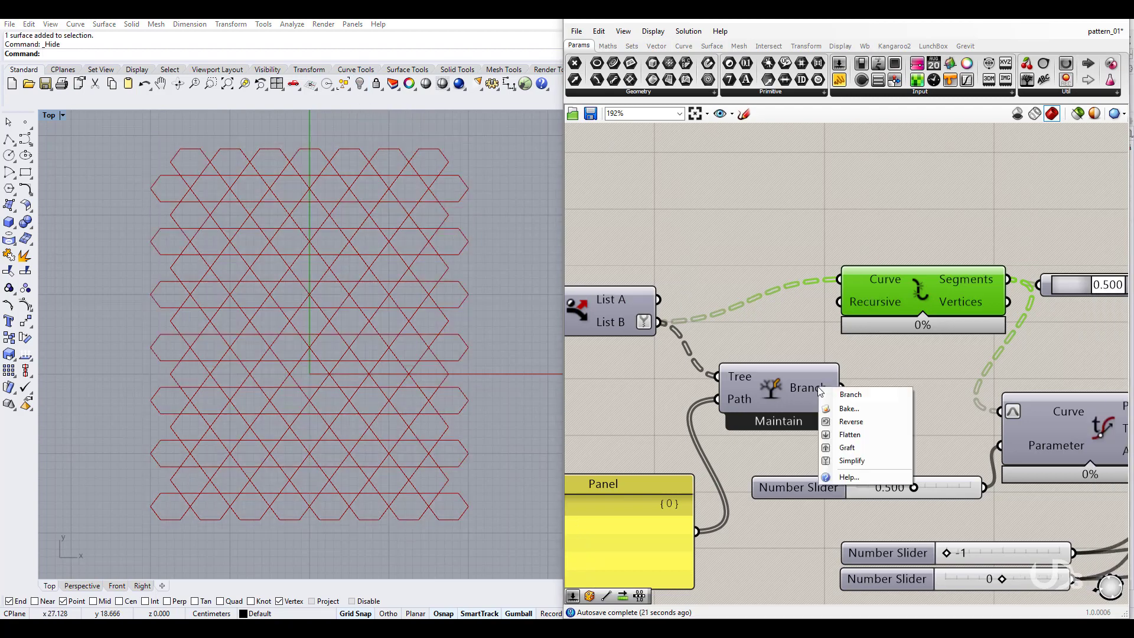
click(850, 434)
right_click(848, 279)
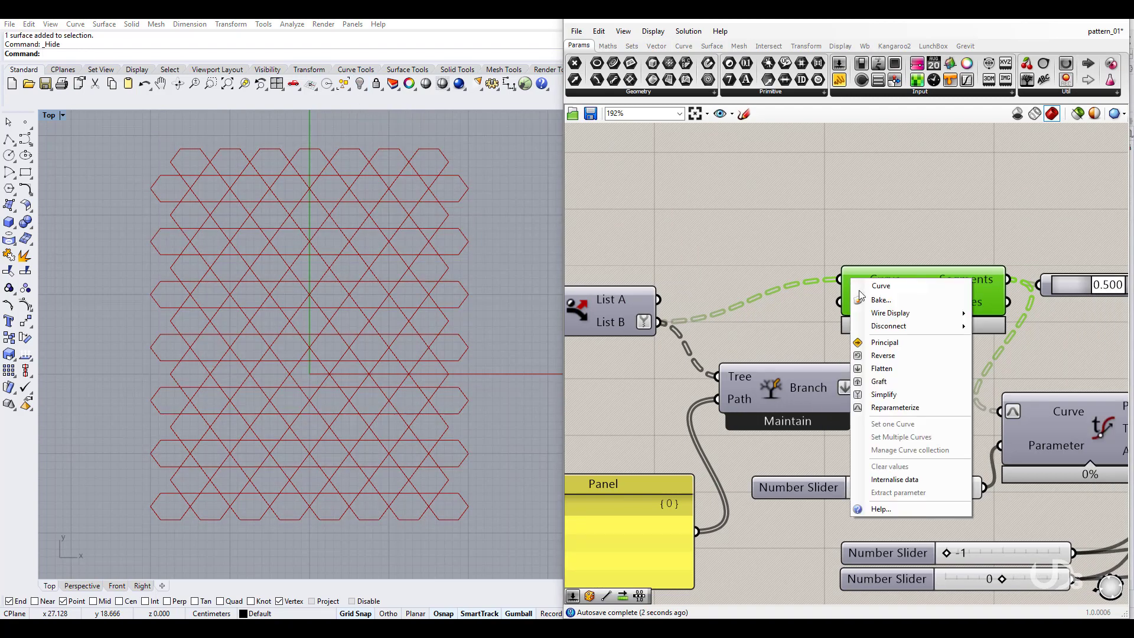
click(882, 368)
Examine the branch index panel and highlight the Line component's geometry in the Rhino viewport
scroll(807, 345, down, 2)
scroll(687, 502, up, 5)
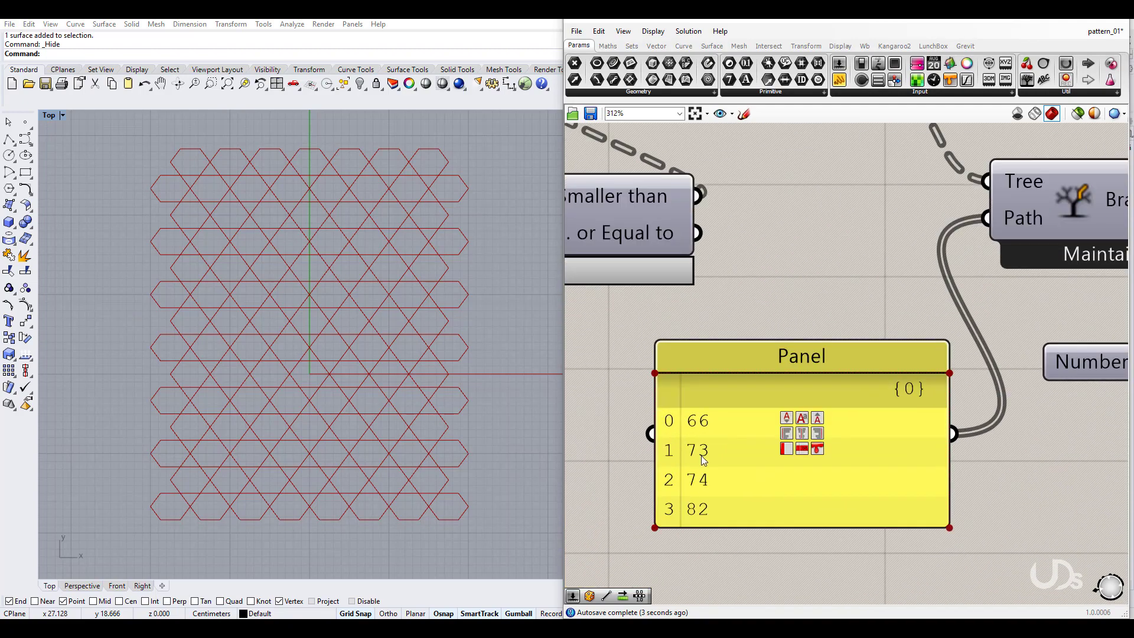
scroll(633, 462, down, 7)
right_drag(901, 497, 795, 534)
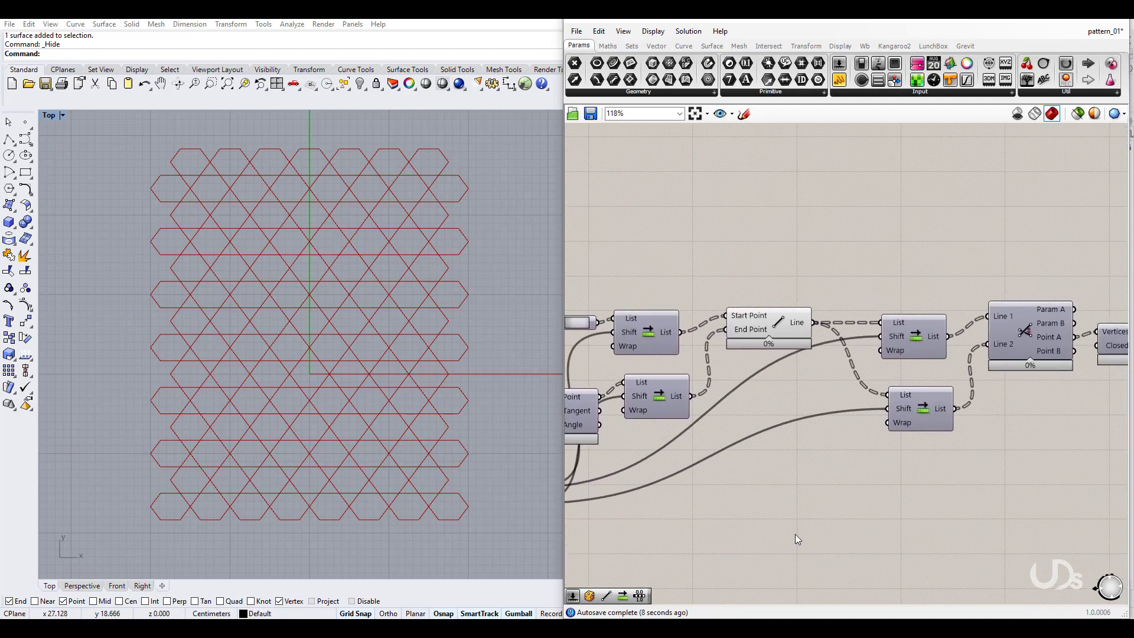
click(765, 321)
right_drag(1057, 473, 835, 486)
right_drag(638, 490, 1024, 447)
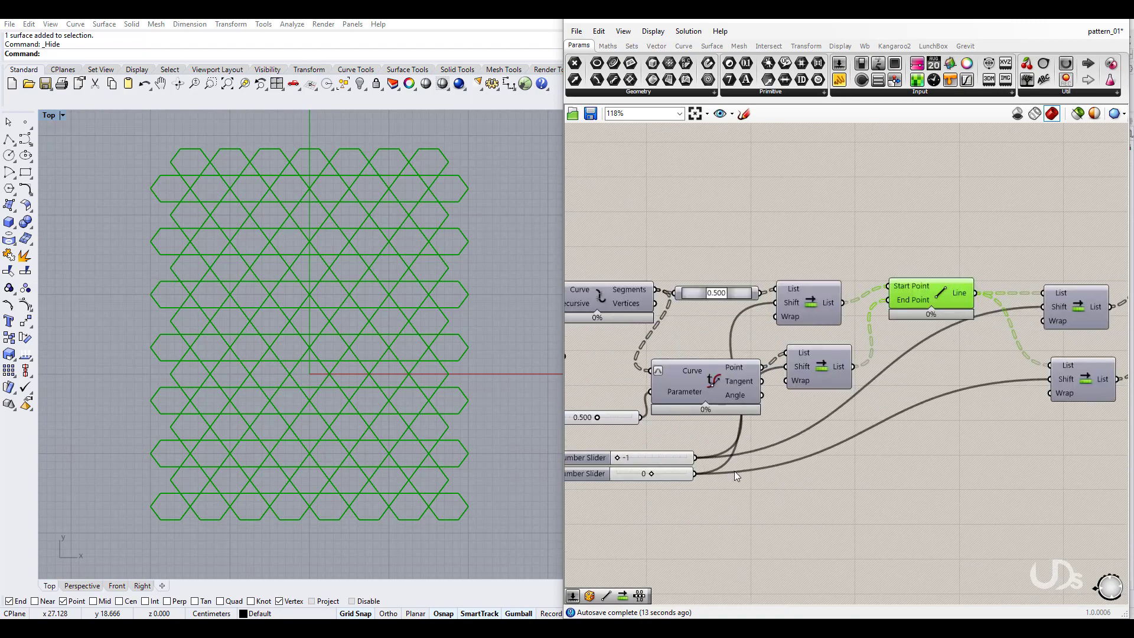
Rearrange the Surface parameter, the U and V division sliders and the Hexagon Cells component at the start of the definition
right_drag(591, 471, 807, 464)
right_drag(712, 481, 909, 491)
drag(744, 410, 670, 300)
drag(716, 315, 619, 384)
drag(741, 282, 657, 215)
drag(880, 316, 804, 305)
Rearrange the Point List, Discontinuity, List Length and Smaller Than components and the comparison slider set to 6
right_drag(866, 532, 746, 528)
drag(882, 493, 759, 429)
click(899, 451)
drag(866, 339, 816, 338)
drag(872, 377, 845, 429)
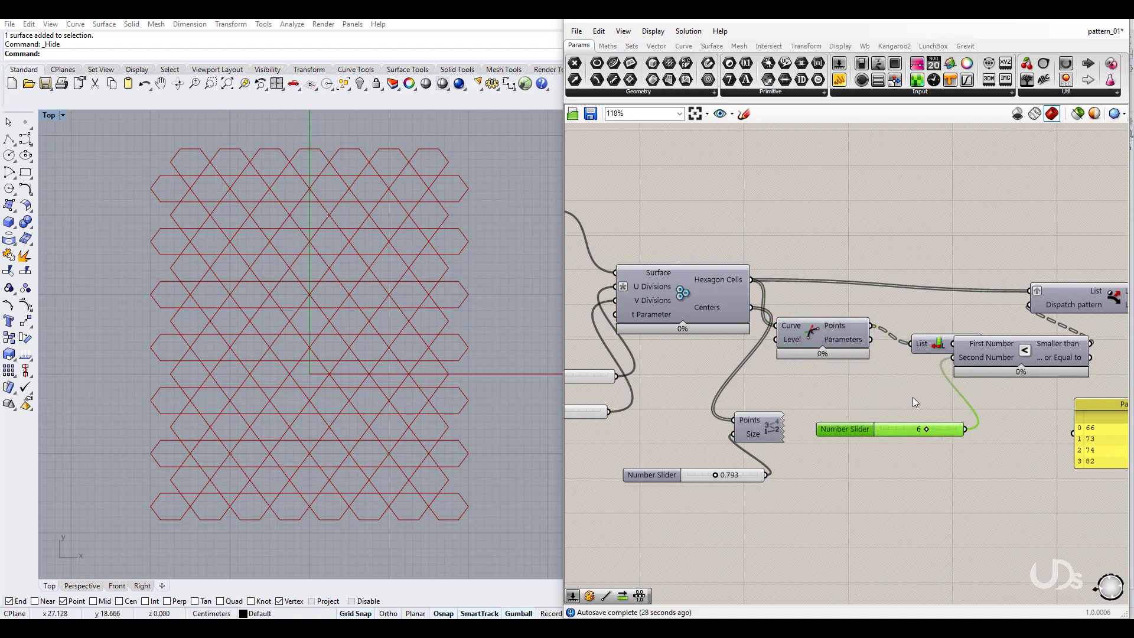
drag(1015, 356, 1024, 380)
drag(939, 345, 916, 321)
Move the branch index panel farther down and tidy the positions of Smaller Than, Dispatch and List Length
scroll(904, 377, down, 3)
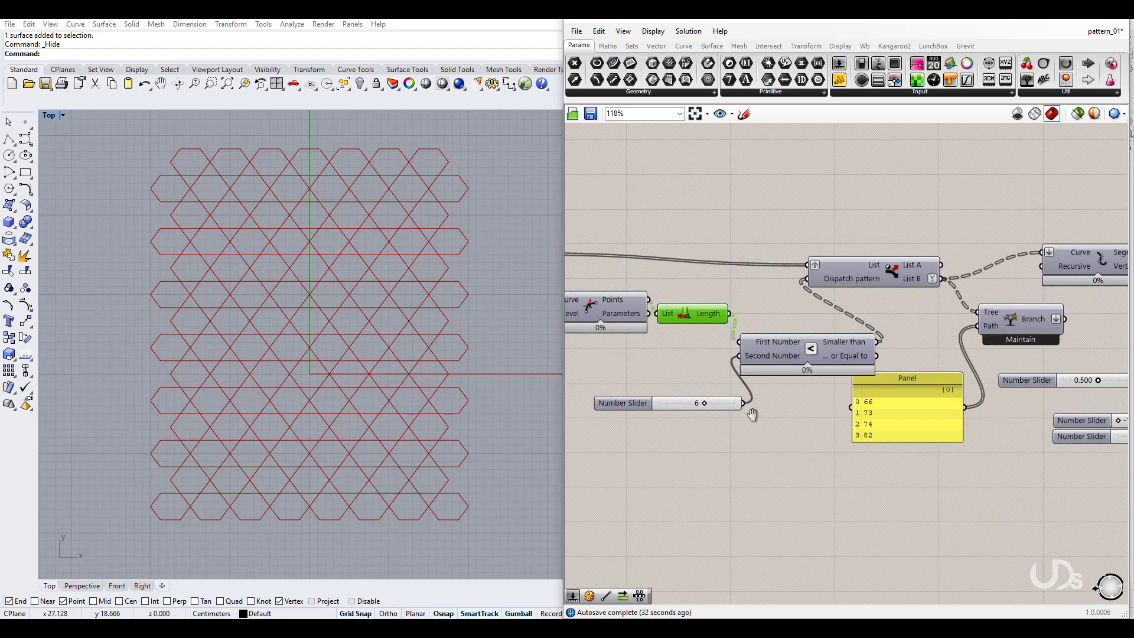
drag(898, 406, 895, 456)
drag(818, 372, 815, 386)
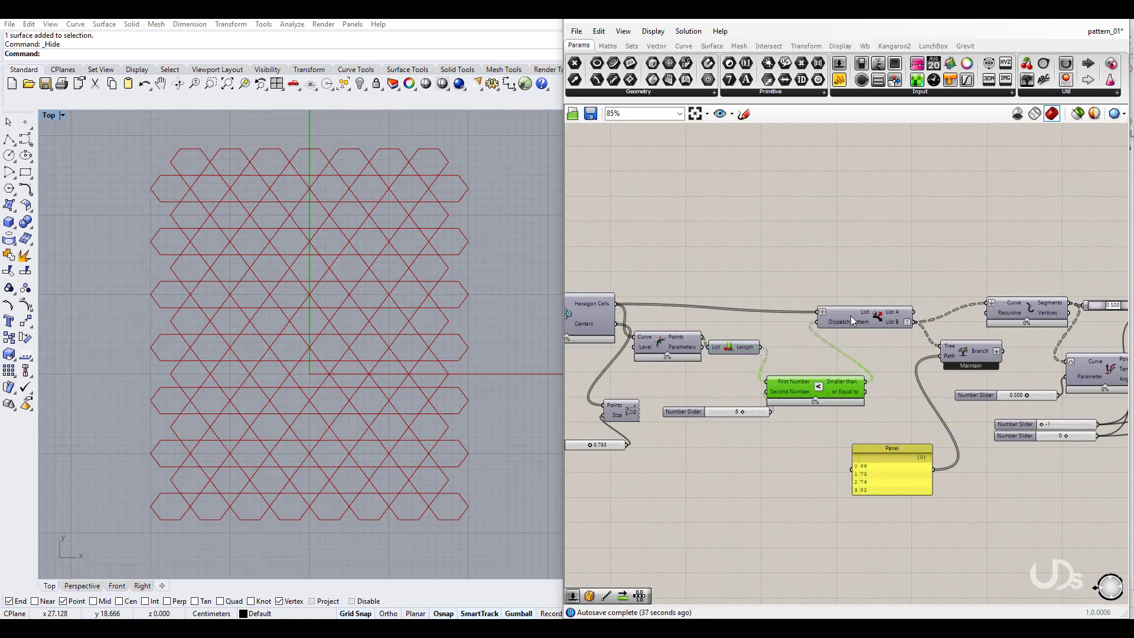
drag(862, 317, 880, 313)
drag(733, 347, 741, 346)
right_click(722, 377)
click(699, 473)
Raise the U divisions of the hexagon grid to 18 and increase its V divisions
right_drag(699, 473, 918, 480)
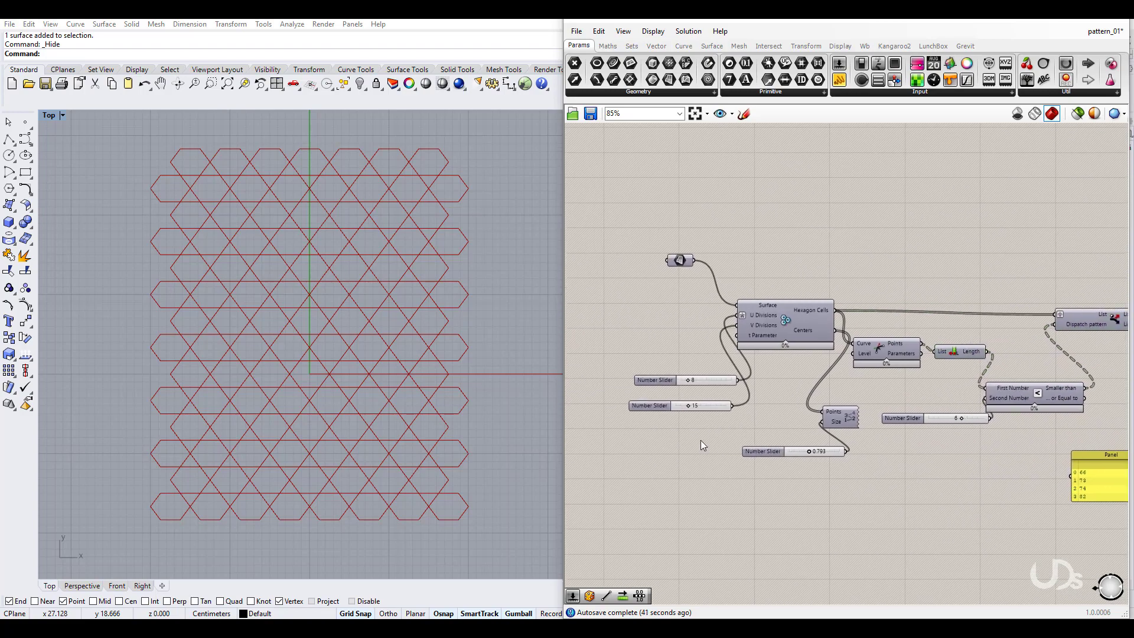
scroll(617, 388, up, 3)
drag(739, 376, 746, 373)
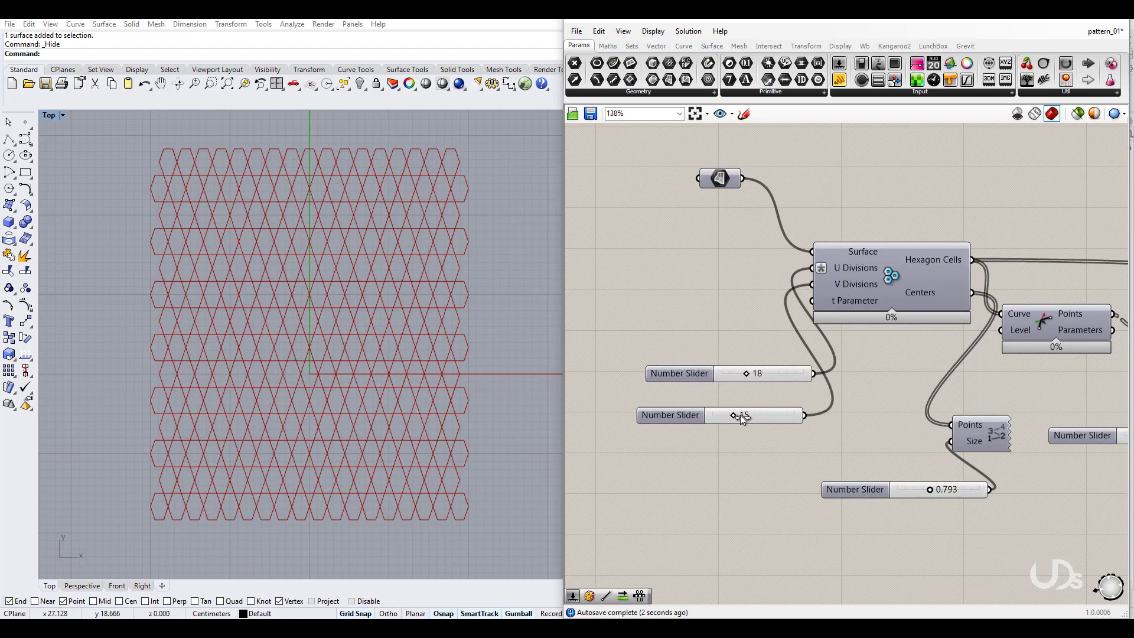
drag(740, 414, 749, 416)
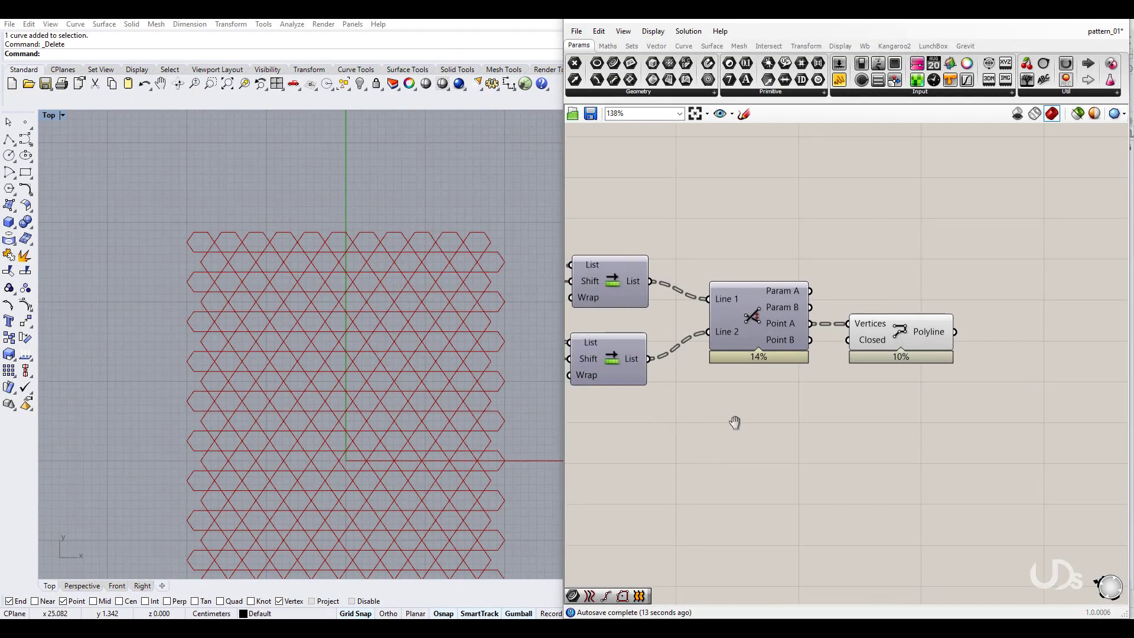
Move the 0.800 size slider up beside the Point List component
scroll(734, 423, down, 3)
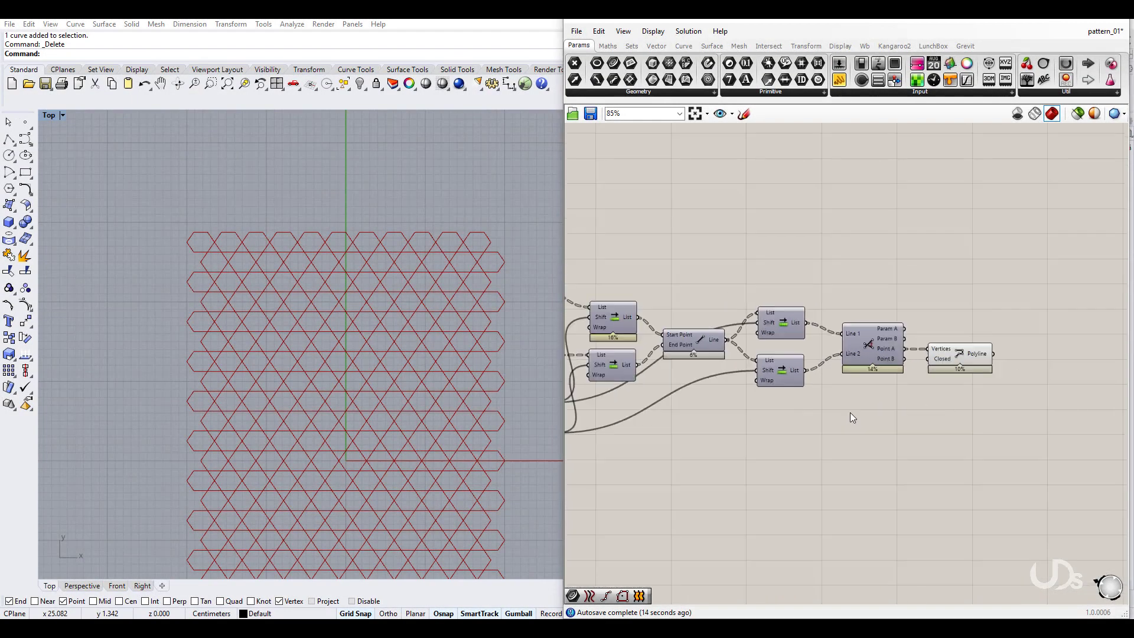
mouse_move(850, 418)
right_down()
mouse_move(941, 394)
mouse_move(974, 405)
right_up()
right_drag(628, 430, 968, 436)
scroll(791, 377, up, 4)
drag(773, 422, 775, 384)
right_drag(745, 490, 772, 391)
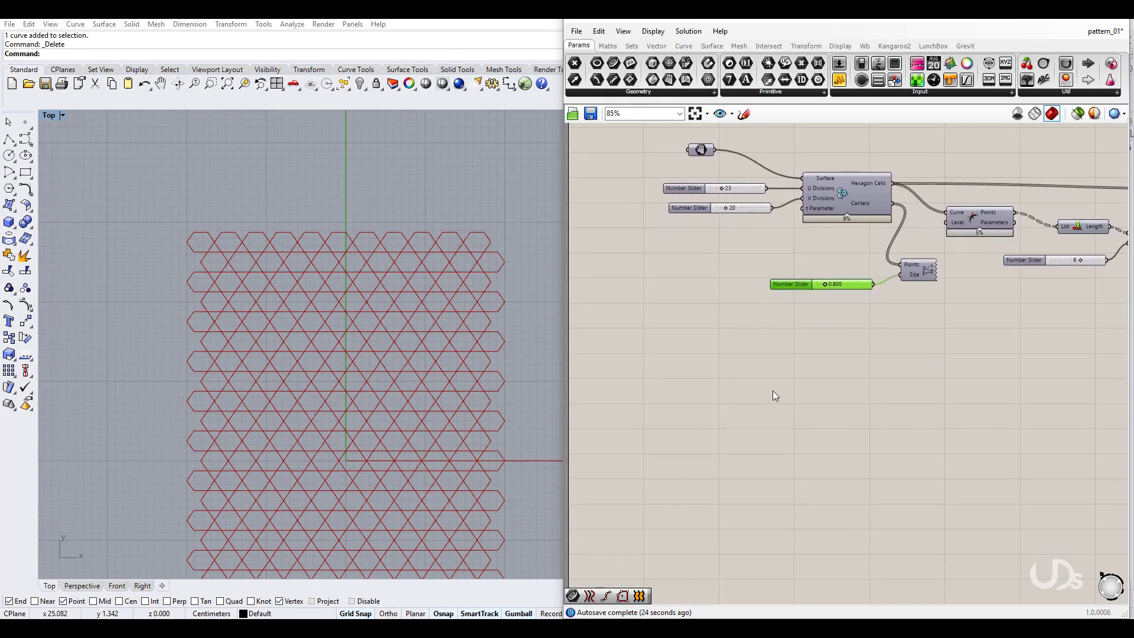
Add a Surface parameter on the empty canvas below the hexagon grid components
double_click(717, 411)
click(707, 296)
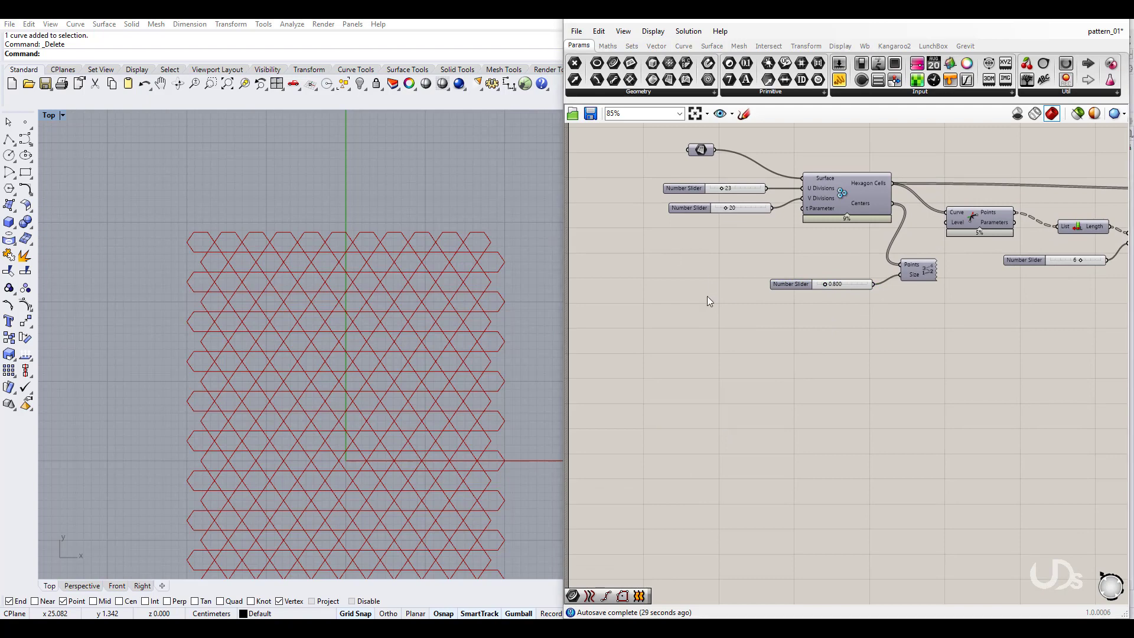
drag(668, 78, 728, 384)
Draw a six-sided inscribed polygon with a radius of about 36.7 cm in Rhino's Top view, beside the pattern
right_drag(175, 371, 287, 369)
scroll(182, 340, down, 4)
click(10, 189)
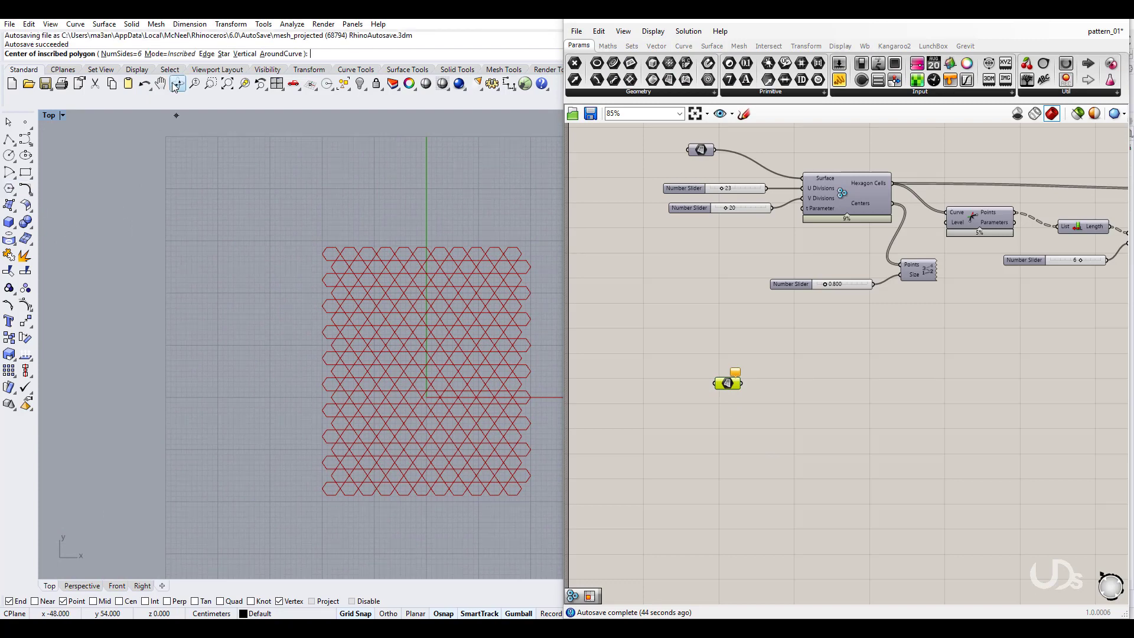
right_drag(185, 400, 282, 382)
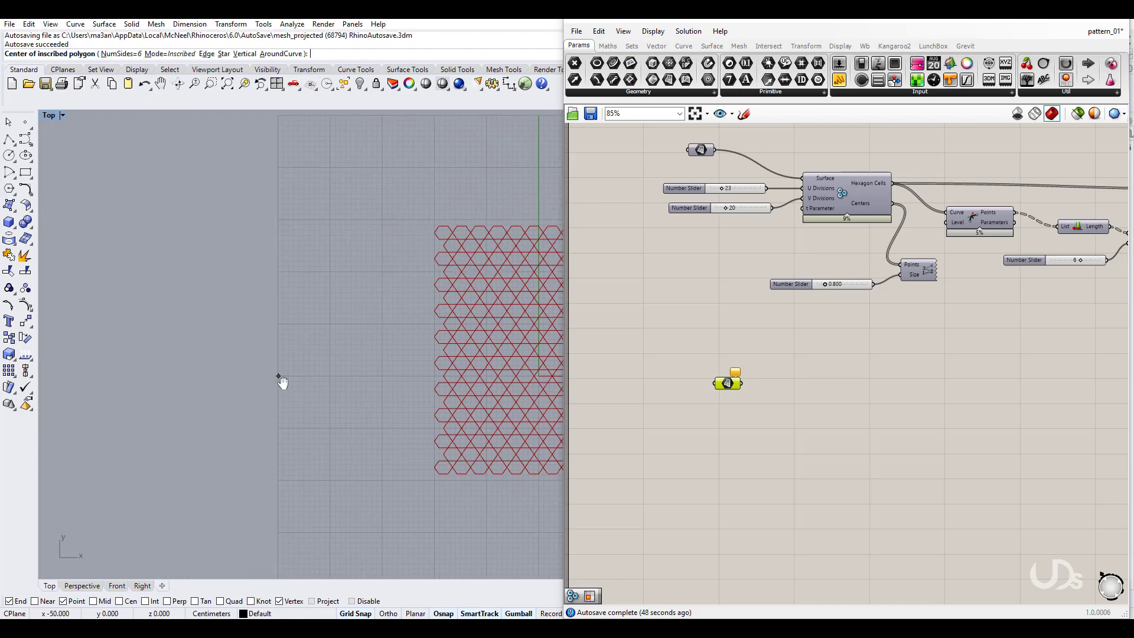
click(184, 376)
scroll(277, 431, up, 5)
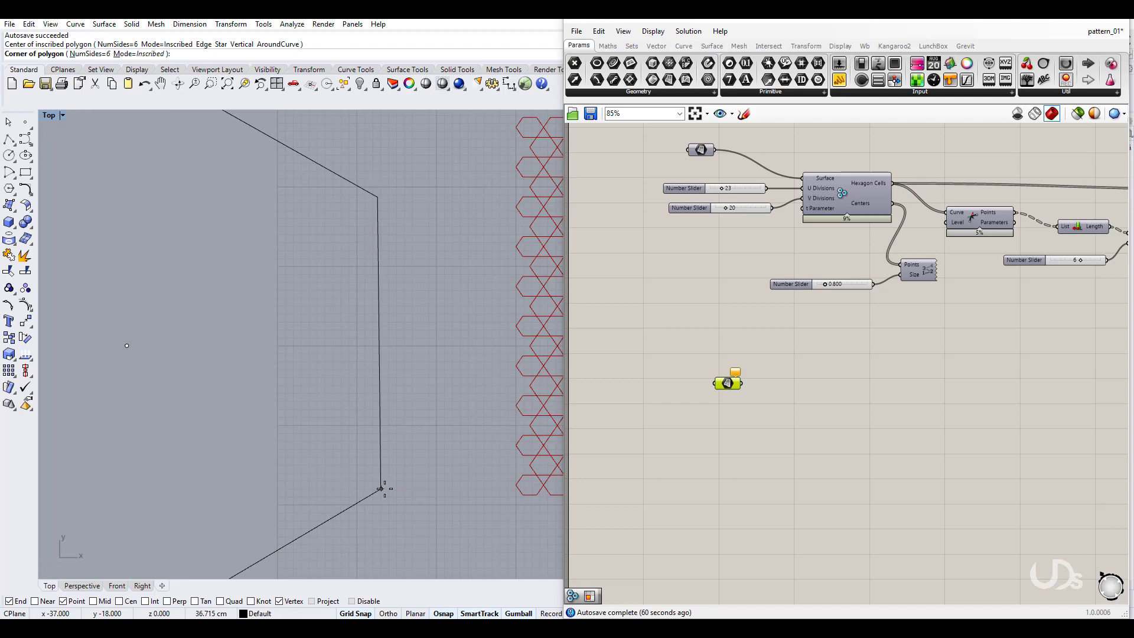
scroll(381, 489, up, 2)
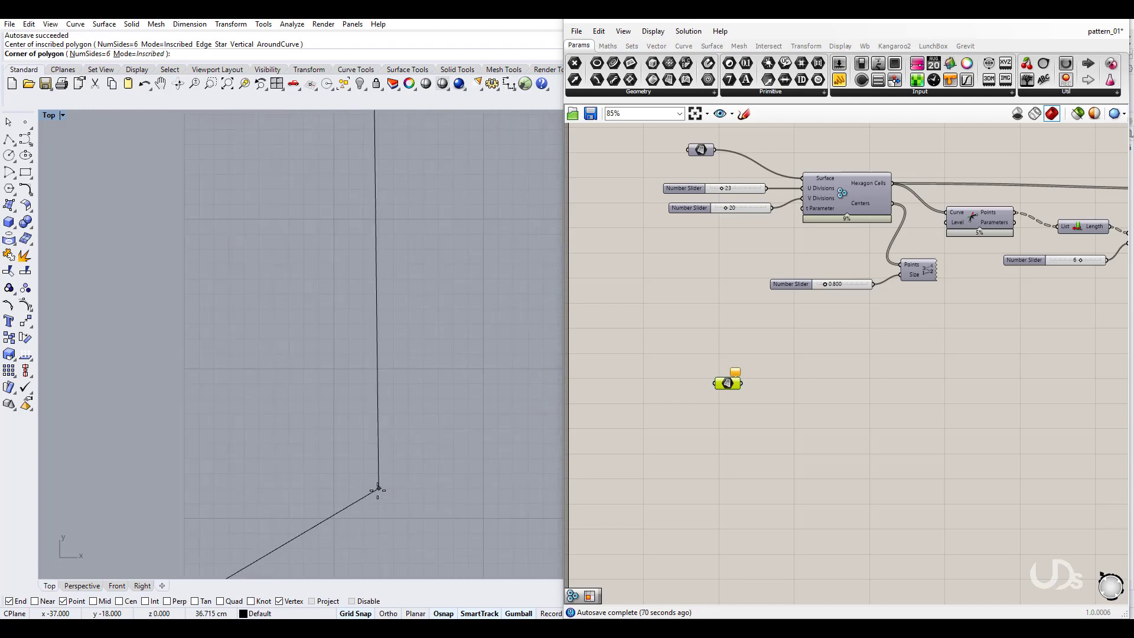
click(378, 489)
scroll(296, 410, down, 3)
scroll(265, 400, up, 2)
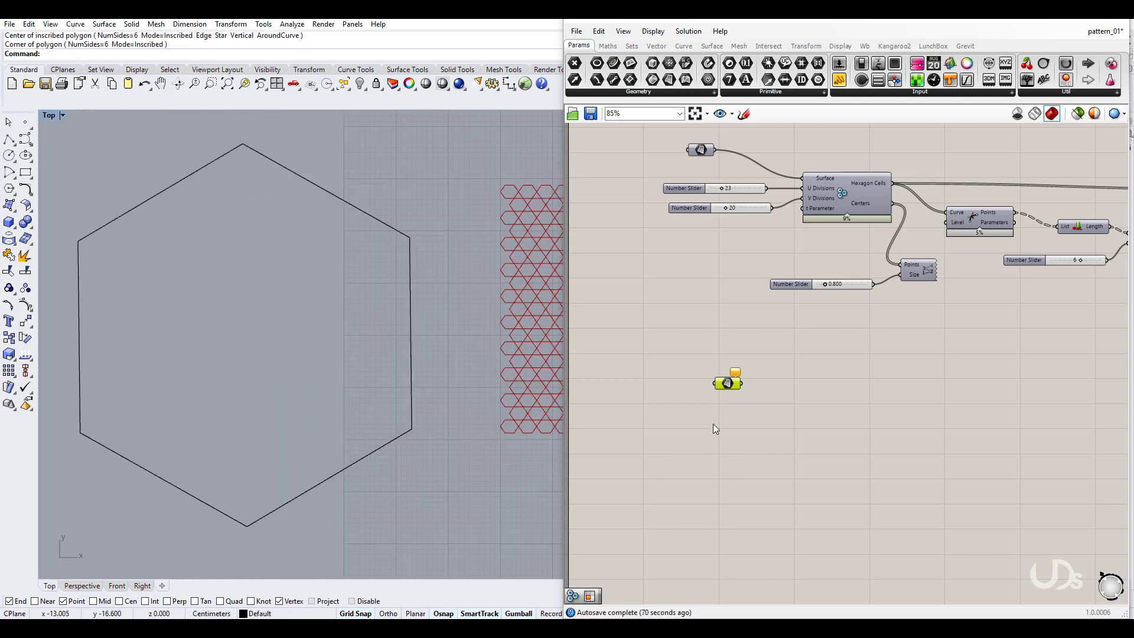
Try to reference the drawn hexagon in the new Surface parameter
right_click(727, 383)
click(762, 527)
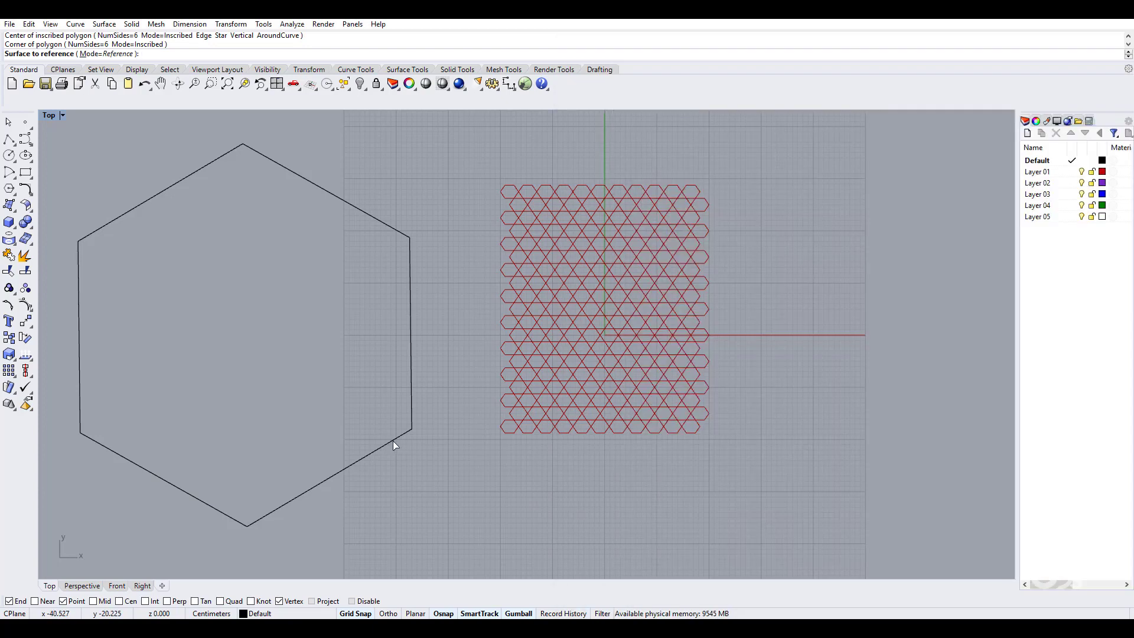
click(393, 441)
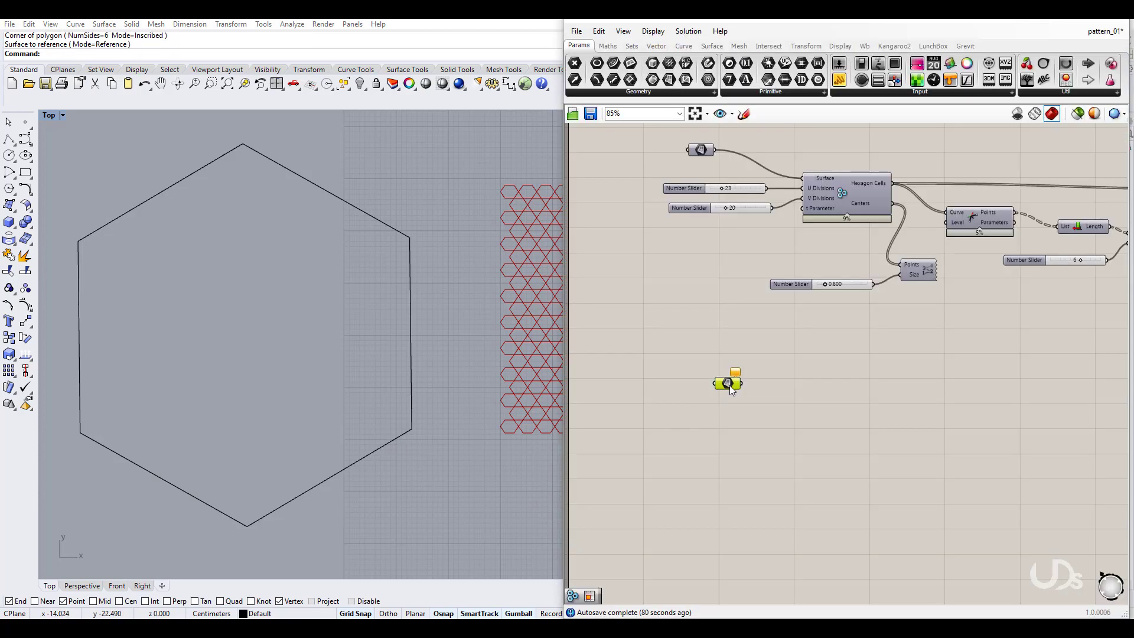
Add a Curve parameter on the empty canvas and reference the drawn hexagon in it
drag(614, 65, 692, 377)
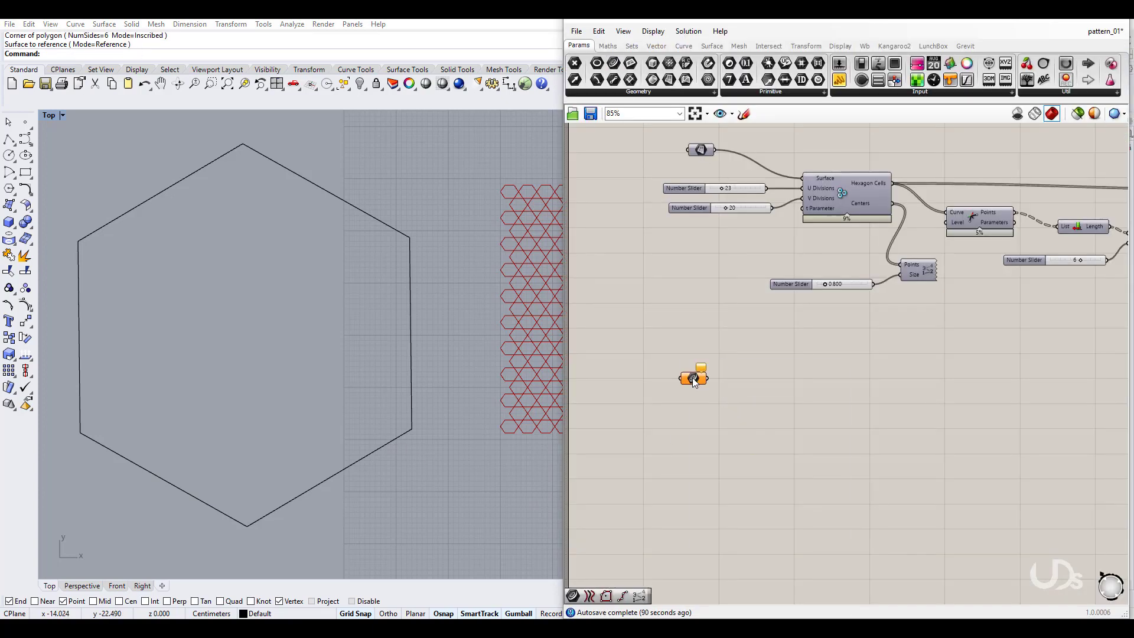
right_click(692, 377)
click(734, 527)
click(406, 450)
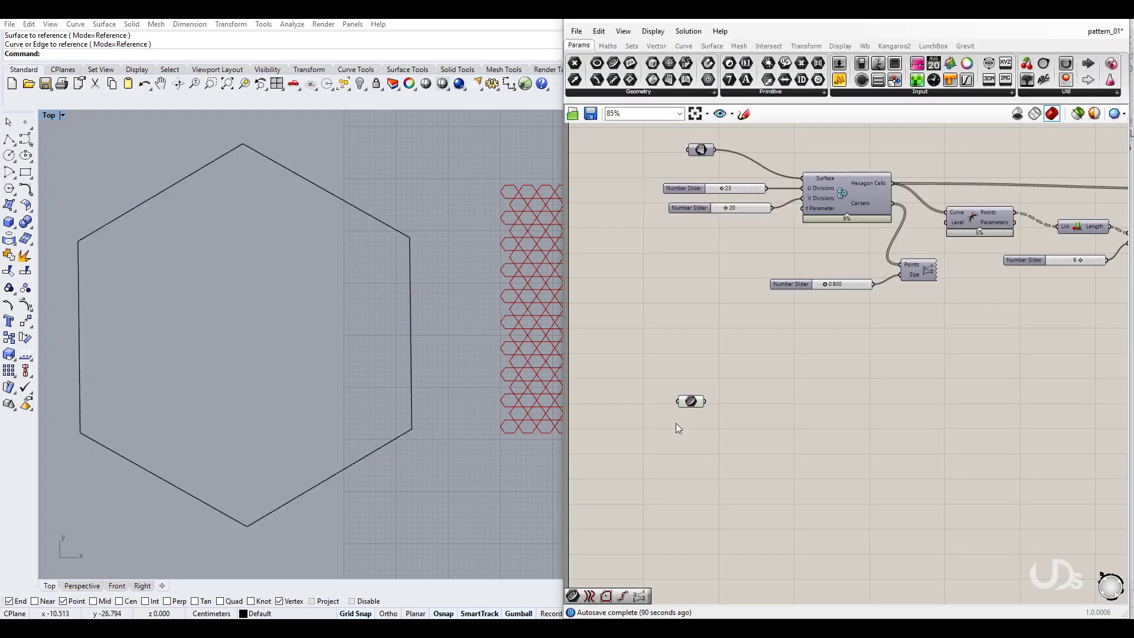
Add a Polygon Center component and place it beside the new Curve parameter
scroll(662, 416, up, 2)
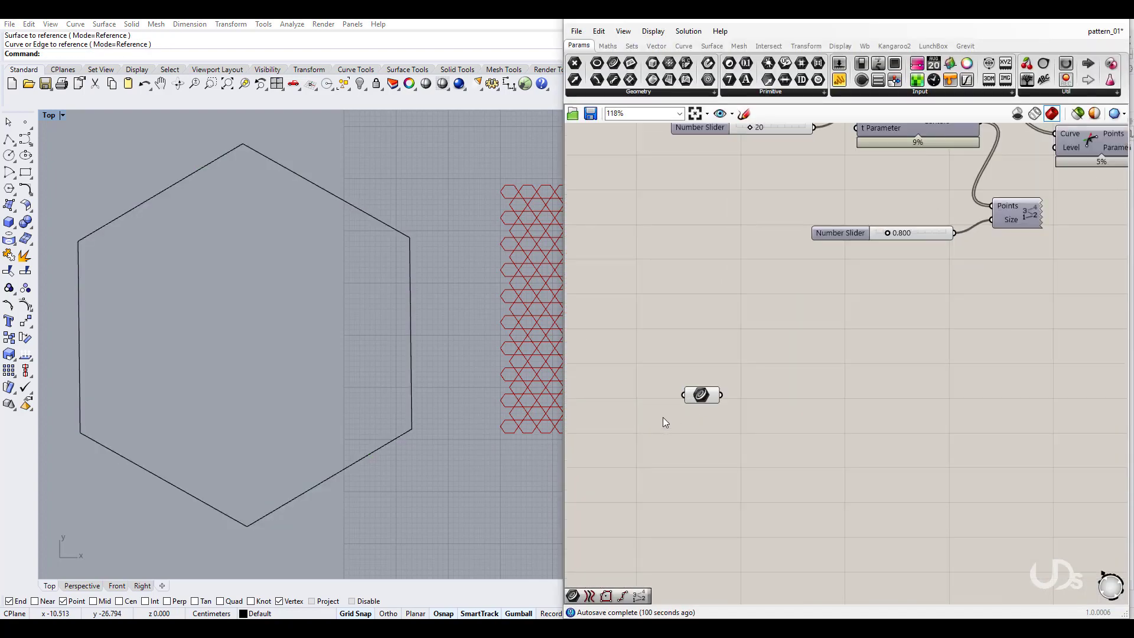
double_click(710, 436)
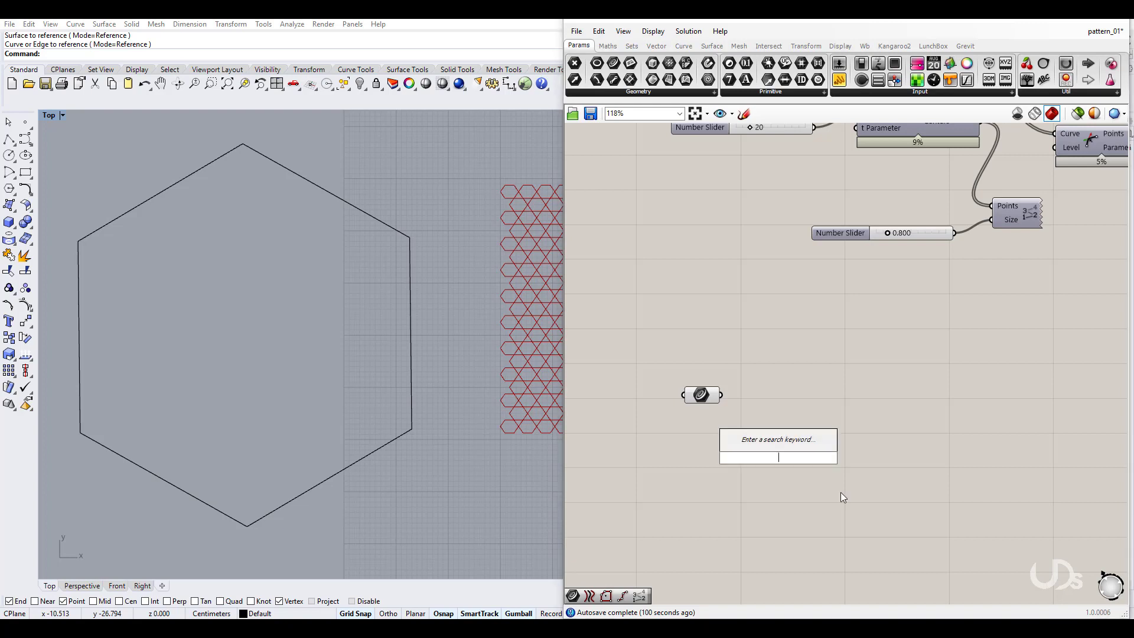
text(poly)
click(762, 367)
drag(760, 461, 788, 415)
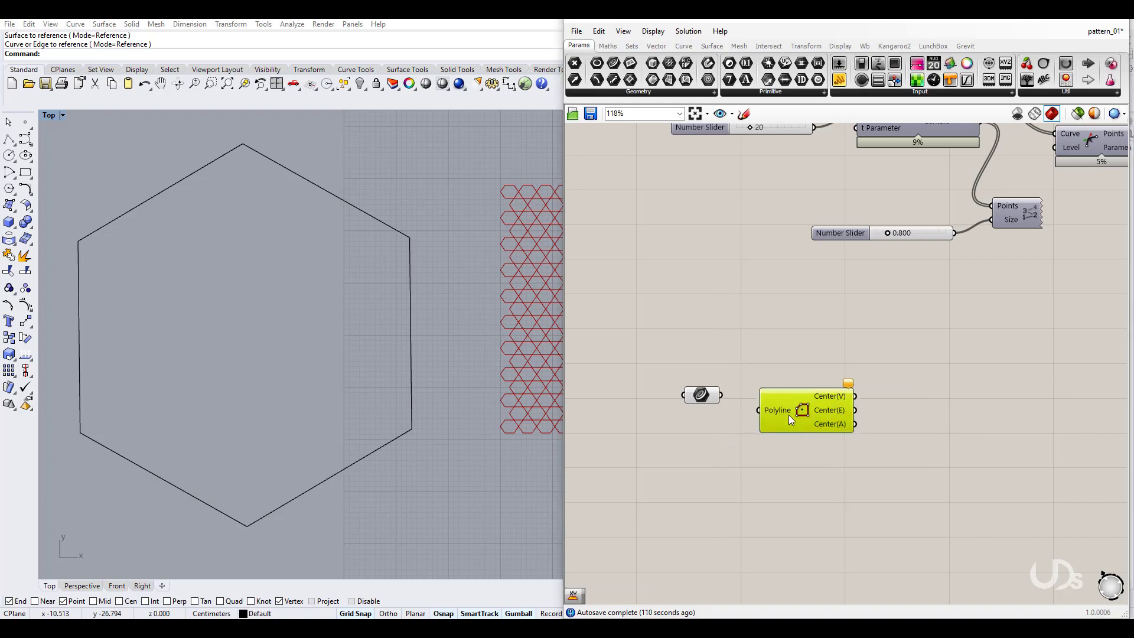
Feed the referenced hexagon curve into the Polygon Center's Polyline input and shift the Curve parameter slightly upward
drag(720, 394, 801, 430)
click(841, 498)
right_drag(841, 497, 781, 493)
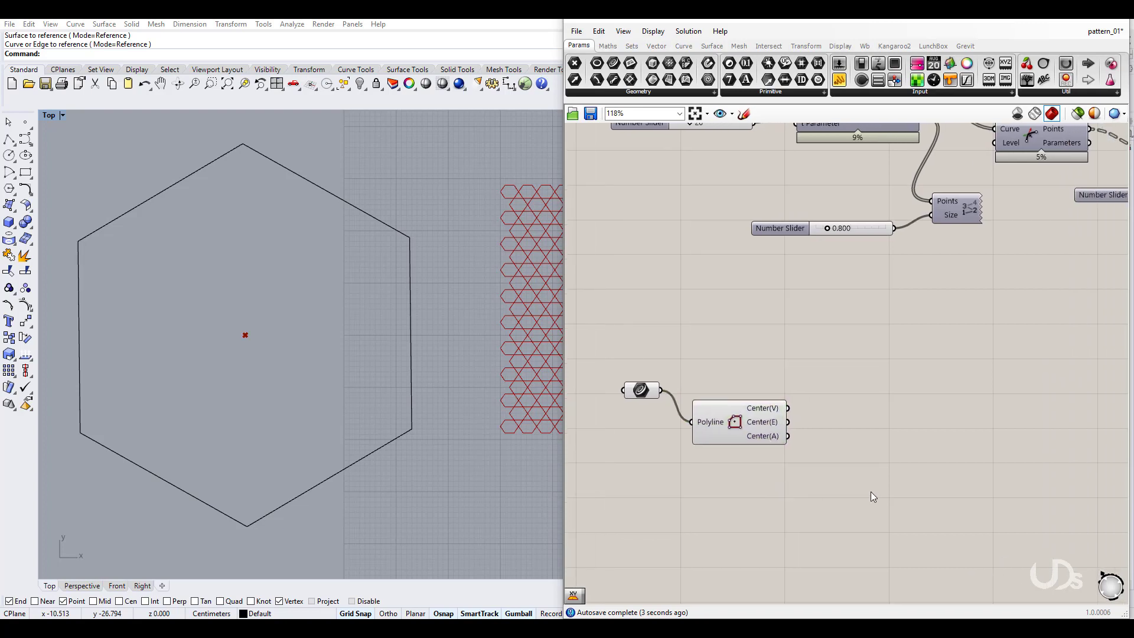
drag(648, 391, 646, 380)
Add an XY Plane component and use the polygon's Center(V) output as its Origin
double_click(864, 449)
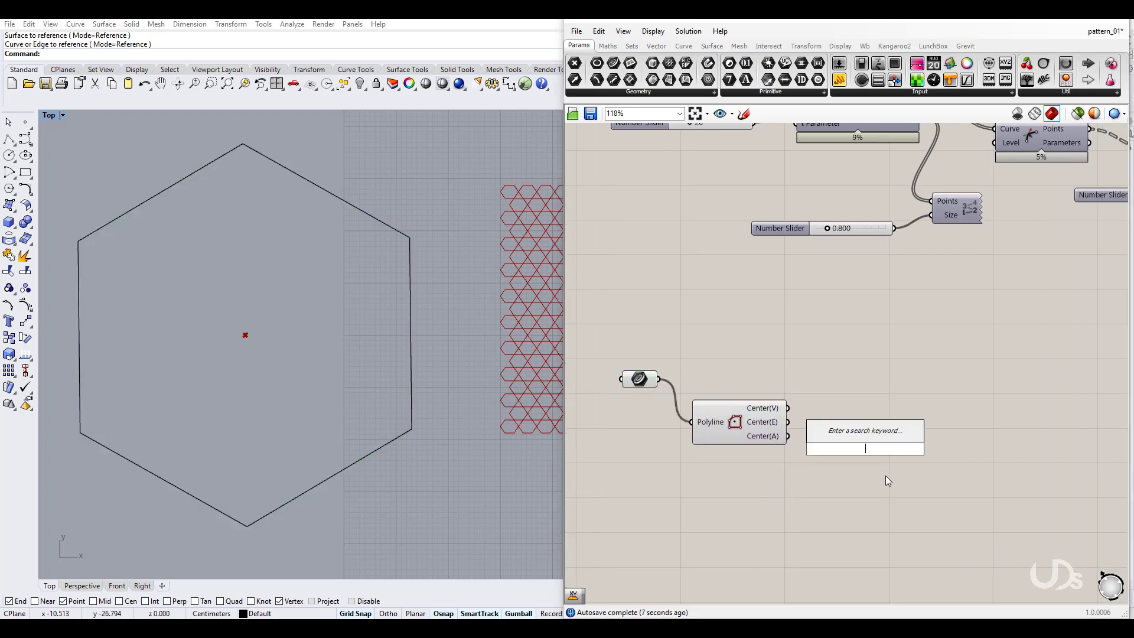
text(pl)
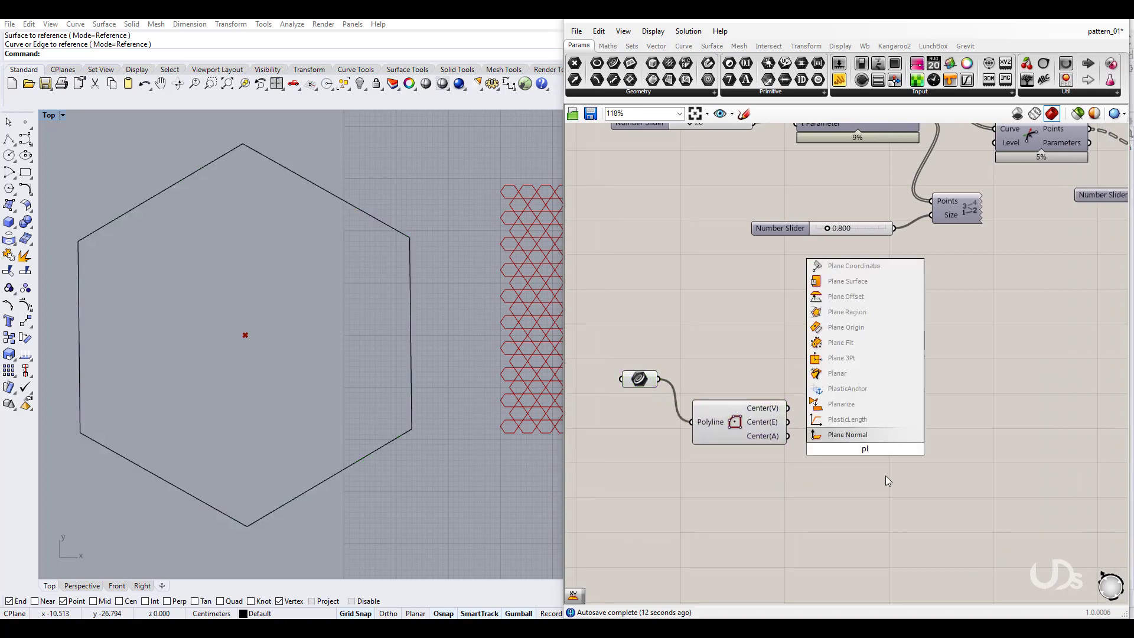
key(BackSpace)
key(BackSpace)
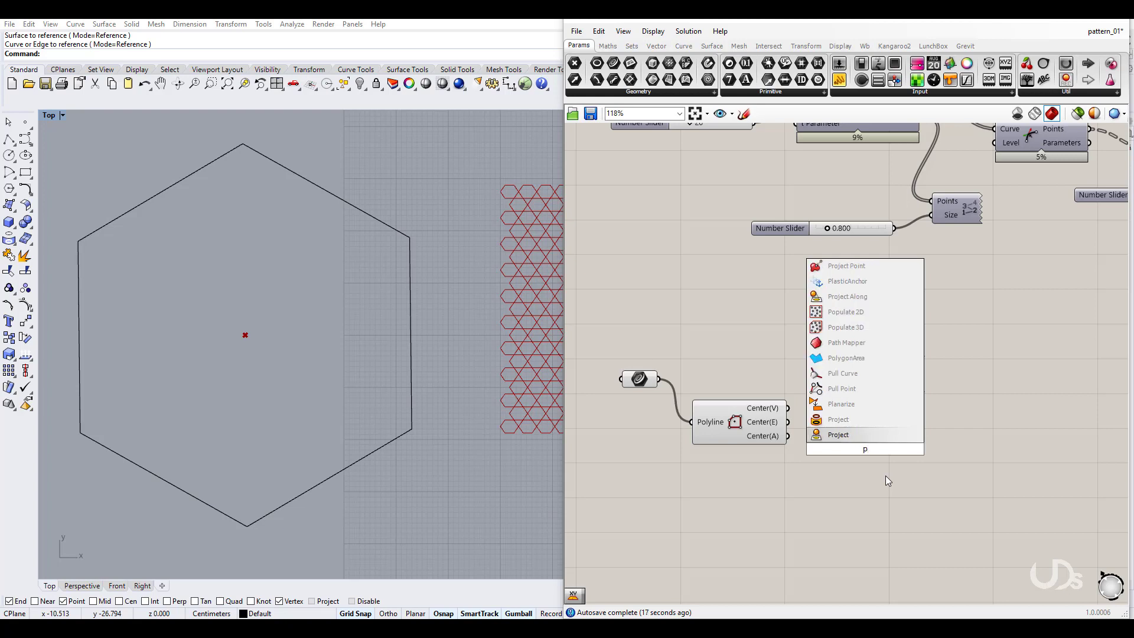
text(xy)
key(Return)
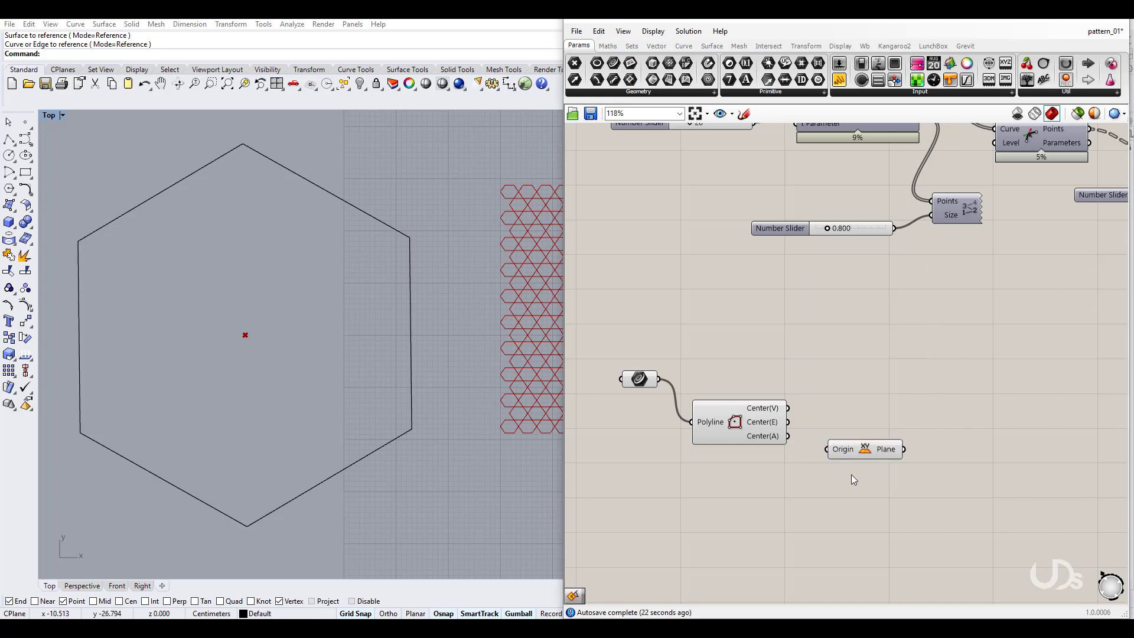
drag(833, 451, 879, 428)
click(887, 483)
right_drag(888, 484, 838, 483)
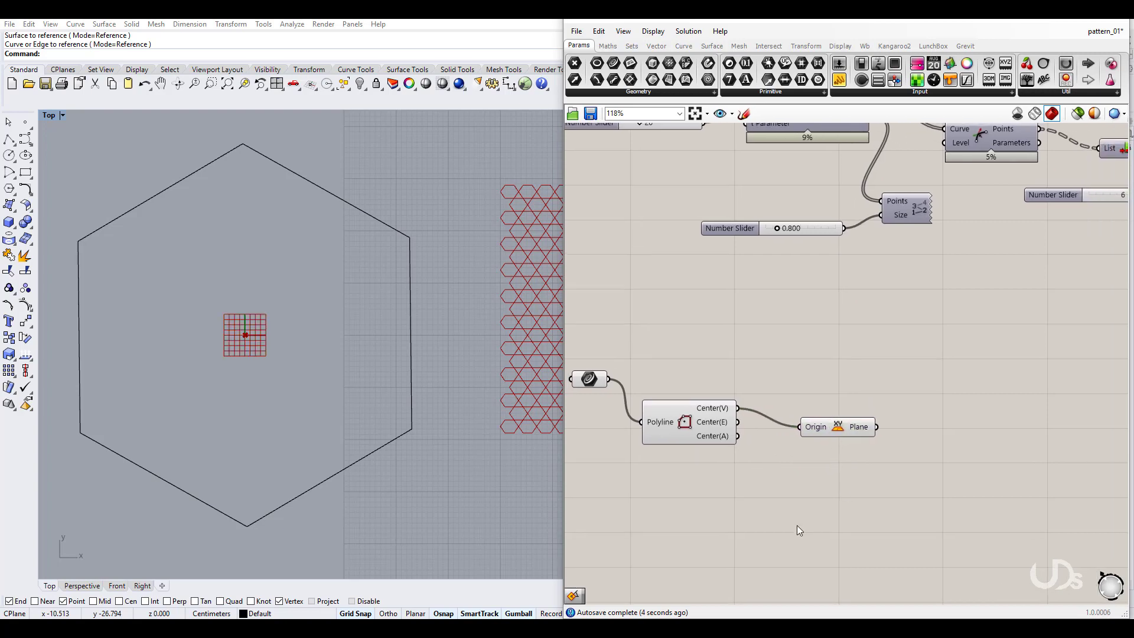
Add a Rotate Plane component after the XY Plane and feed the XY plane into its Plane input
double_click(916, 530)
text(pot)
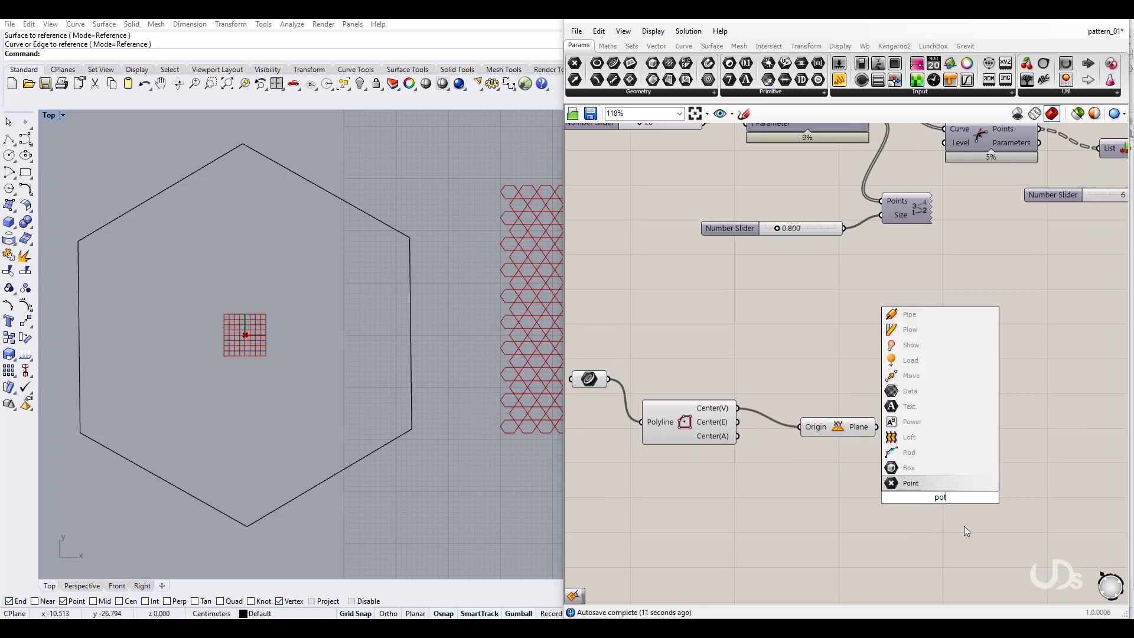
text(ate p)
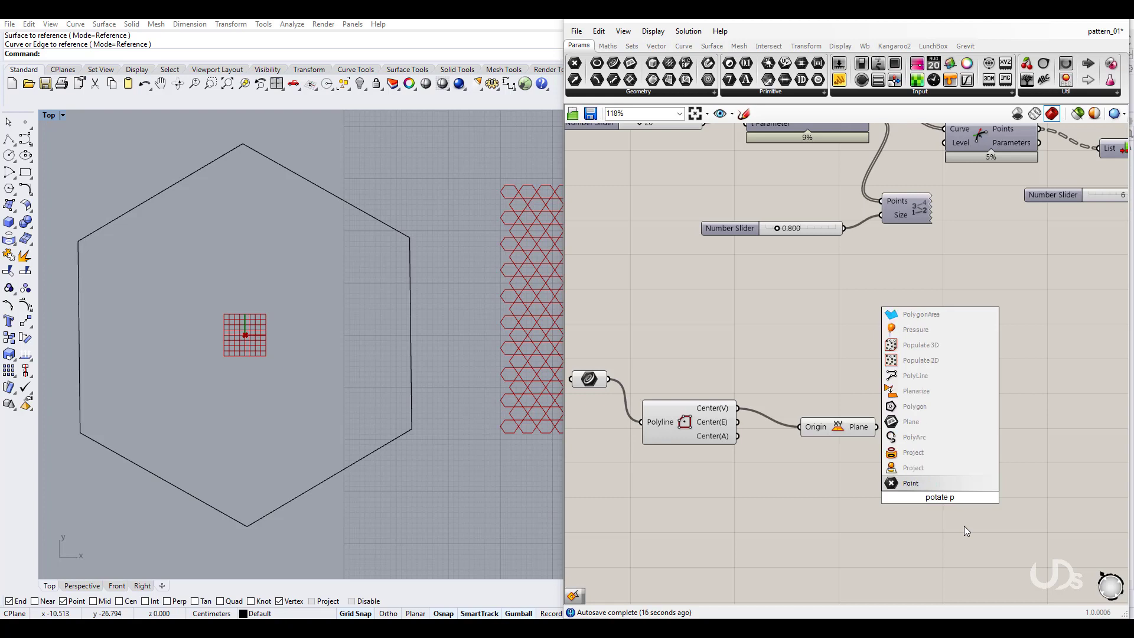
text(la)
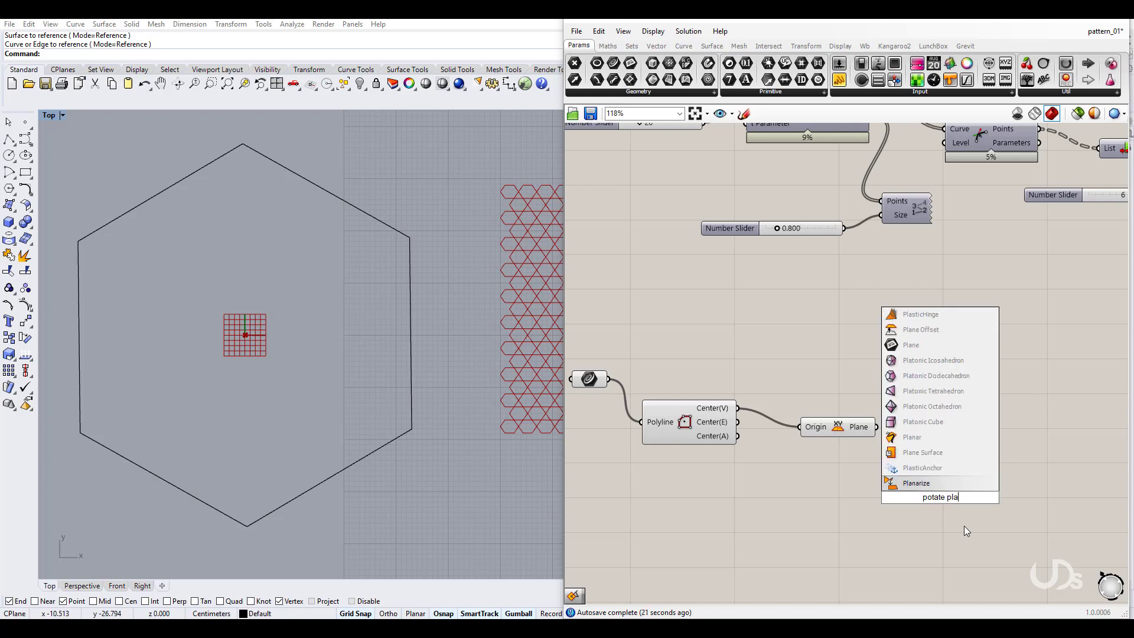
key(BackSpace)
key(BackSpace)
key(BackSpace)
key(BackSpace)
key(BackSpace)
key(BackSpace)
key(BackSpace)
key(BackSpace)
key(BackSpace)
key(BackSpace)
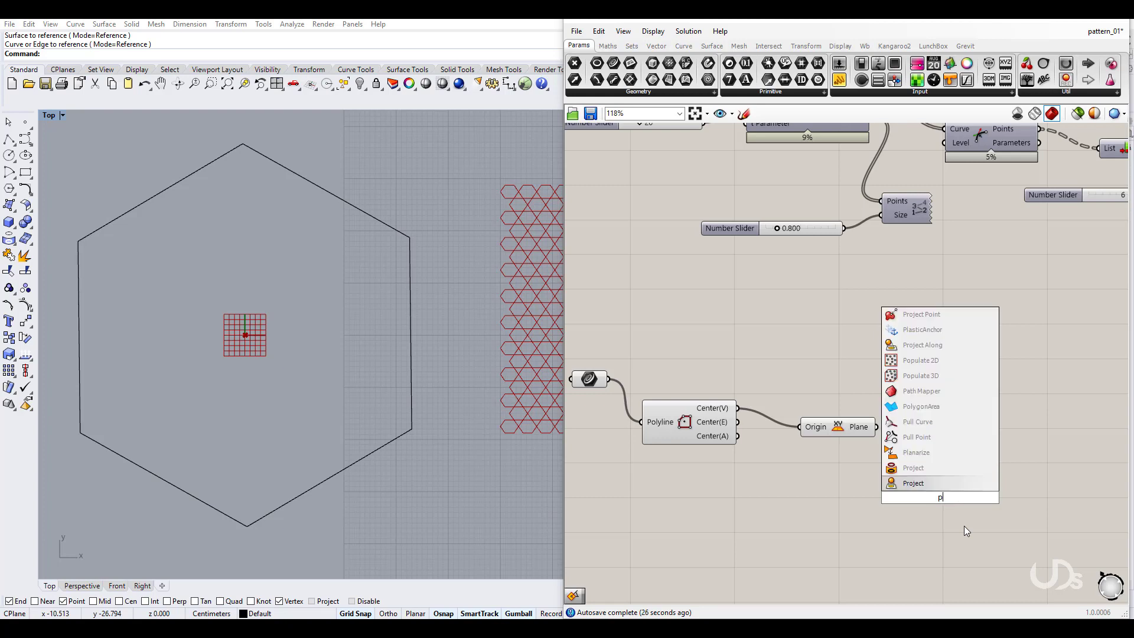
text(plain)
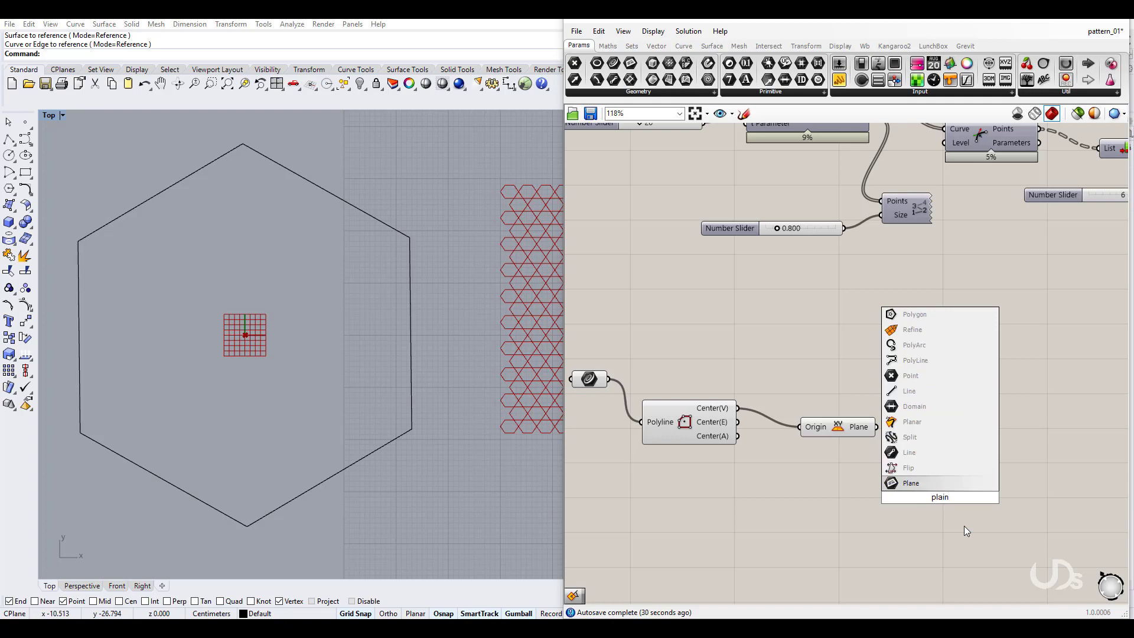
text( ro)
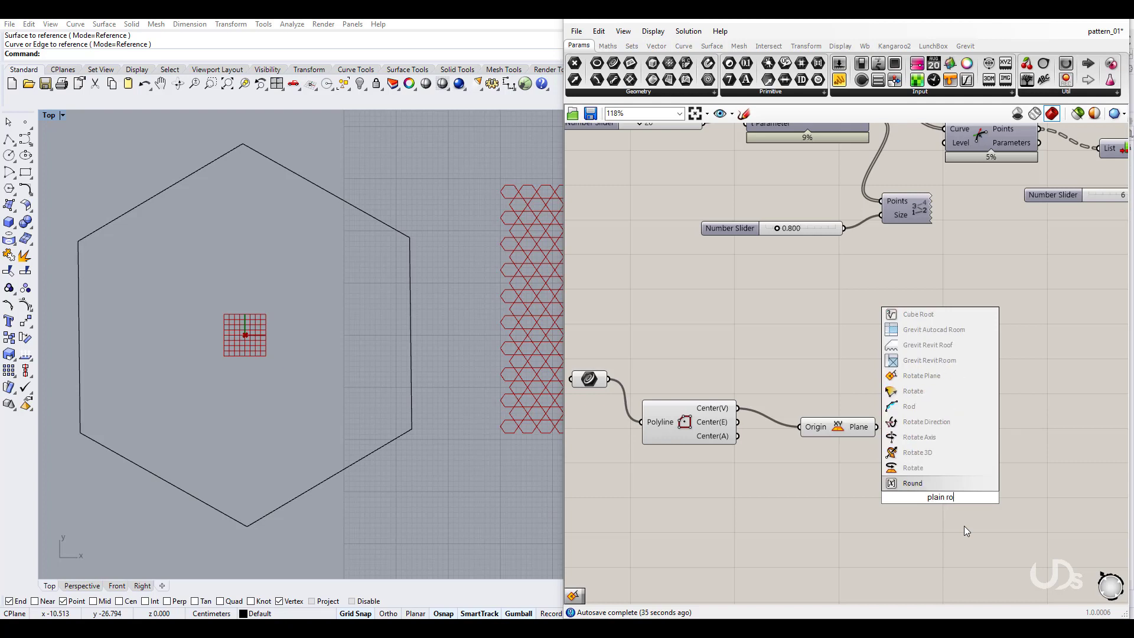
click(922, 376)
drag(930, 498, 943, 452)
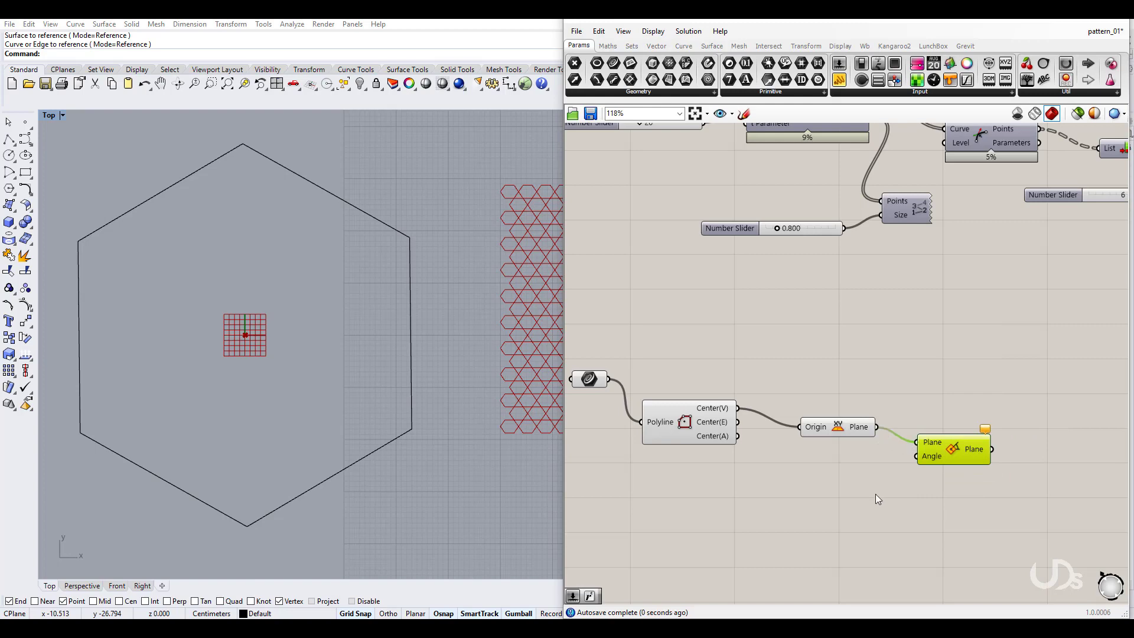
Add a Radians component below the planes and connect its output to the Rotate Plane's Angle input
right_drag(882, 505, 908, 384)
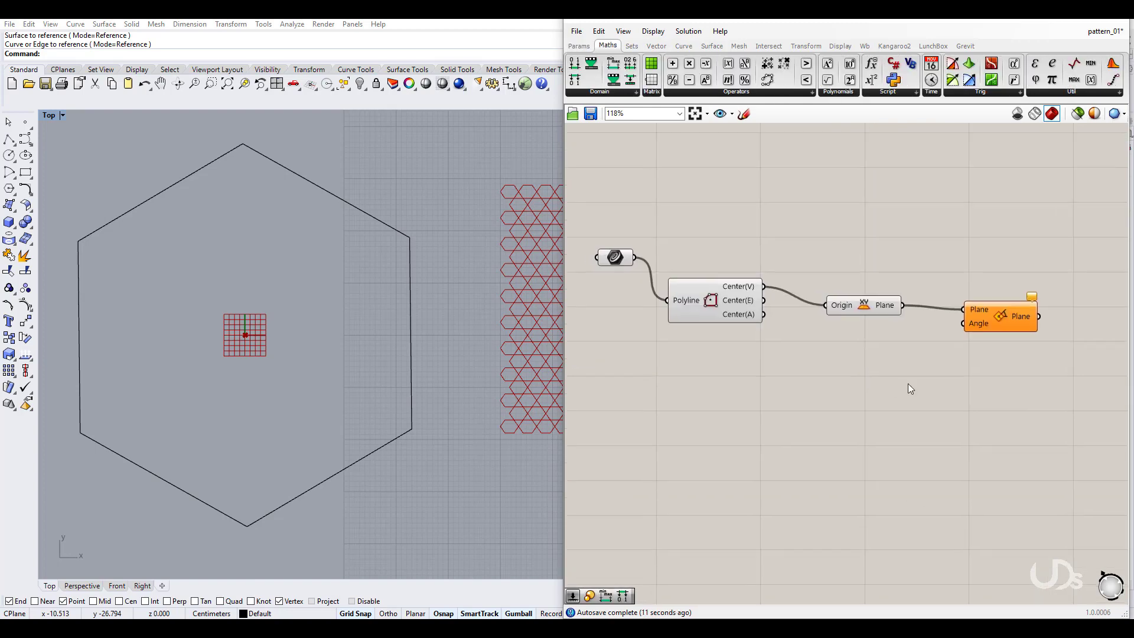
double_click(918, 395)
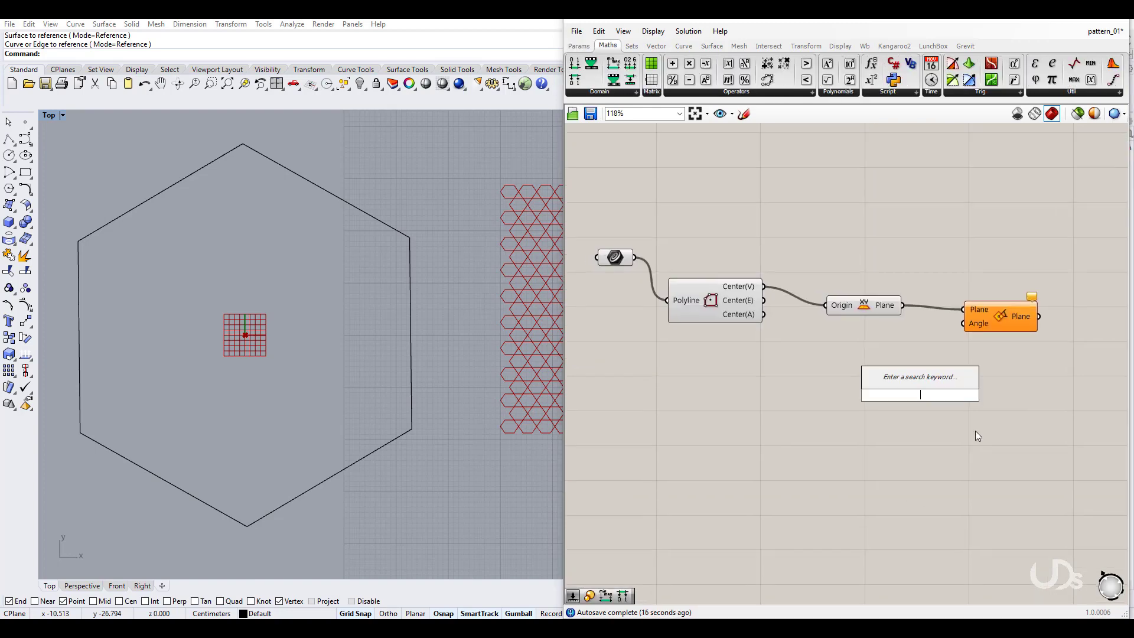
text(r)
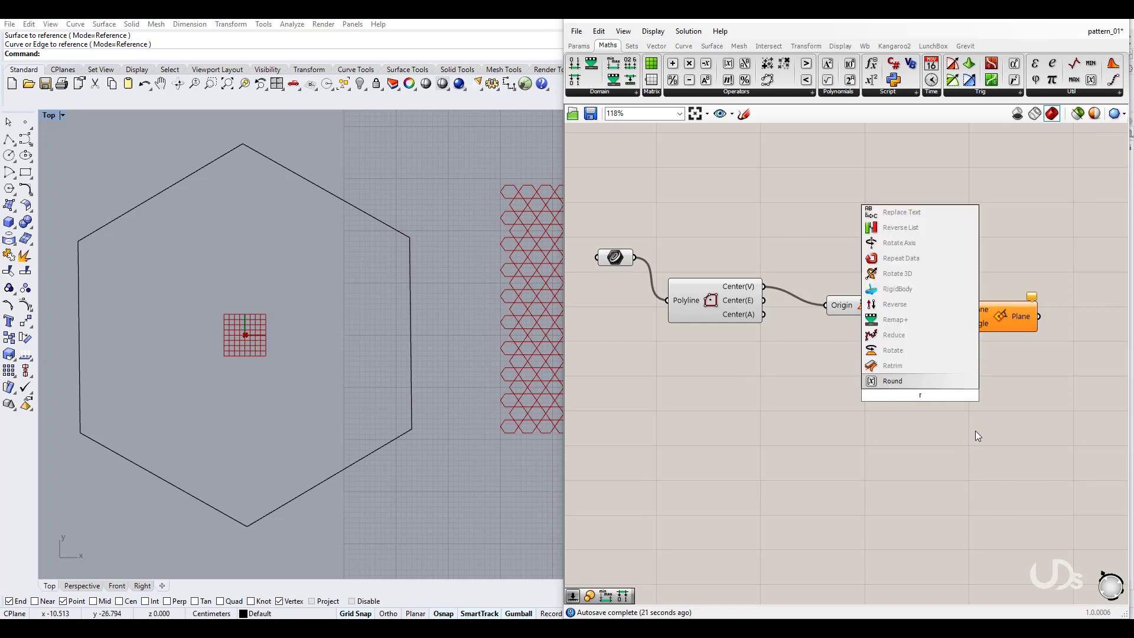
text(ad)
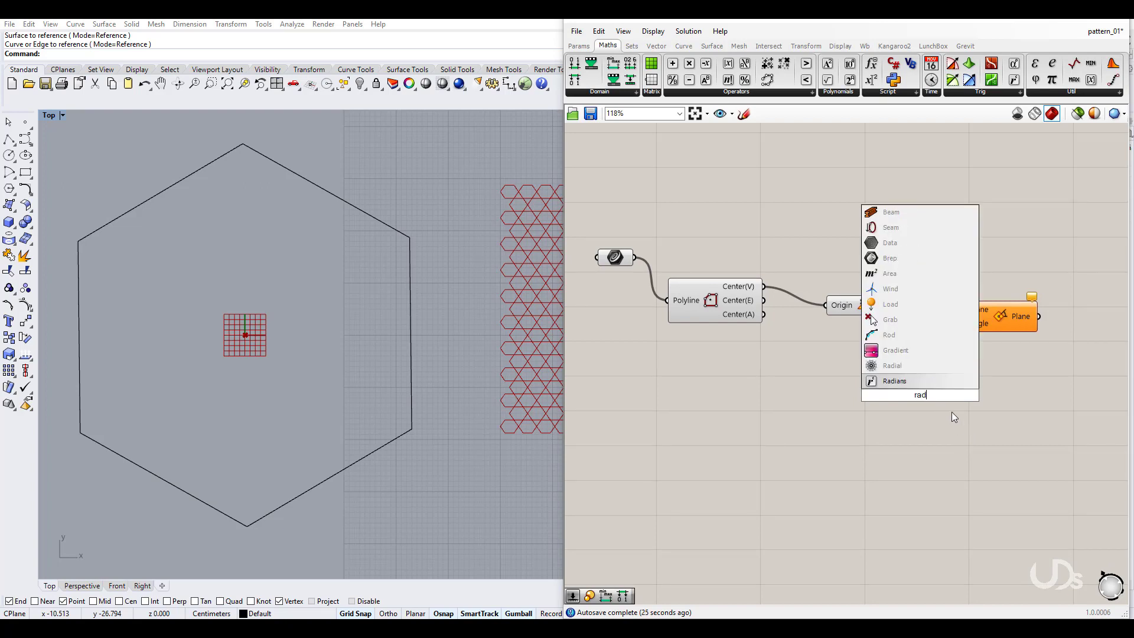
key(Return)
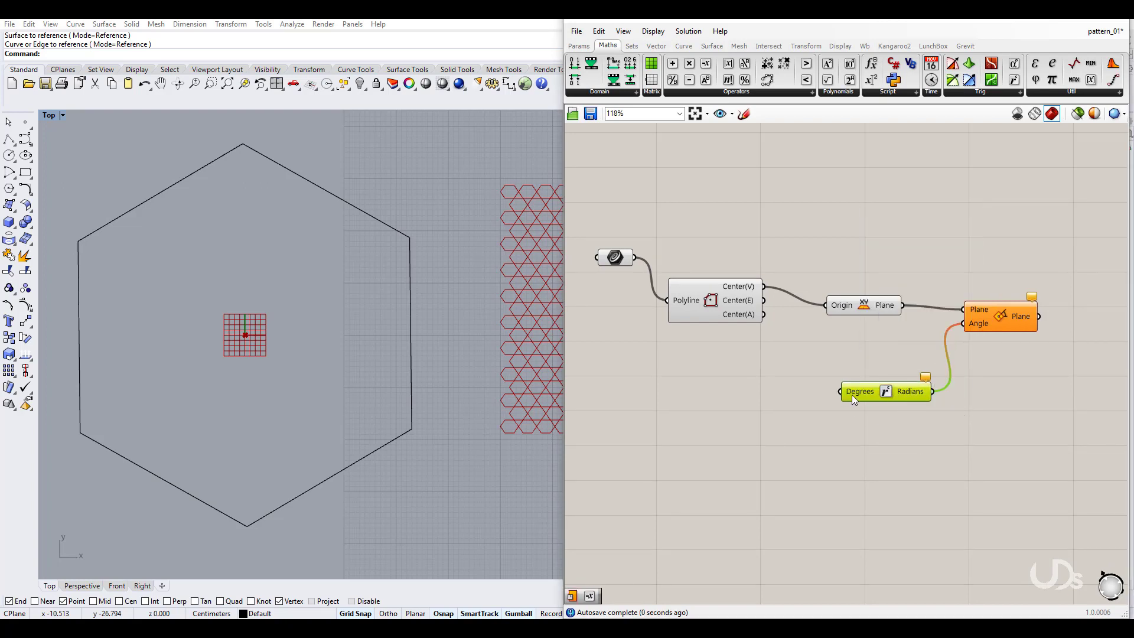
drag(851, 394, 852, 405)
Create a number slider with the value 30 and connect it to the Degrees input of the Radians component
double_click(644, 434)
text(30)
key(Return)
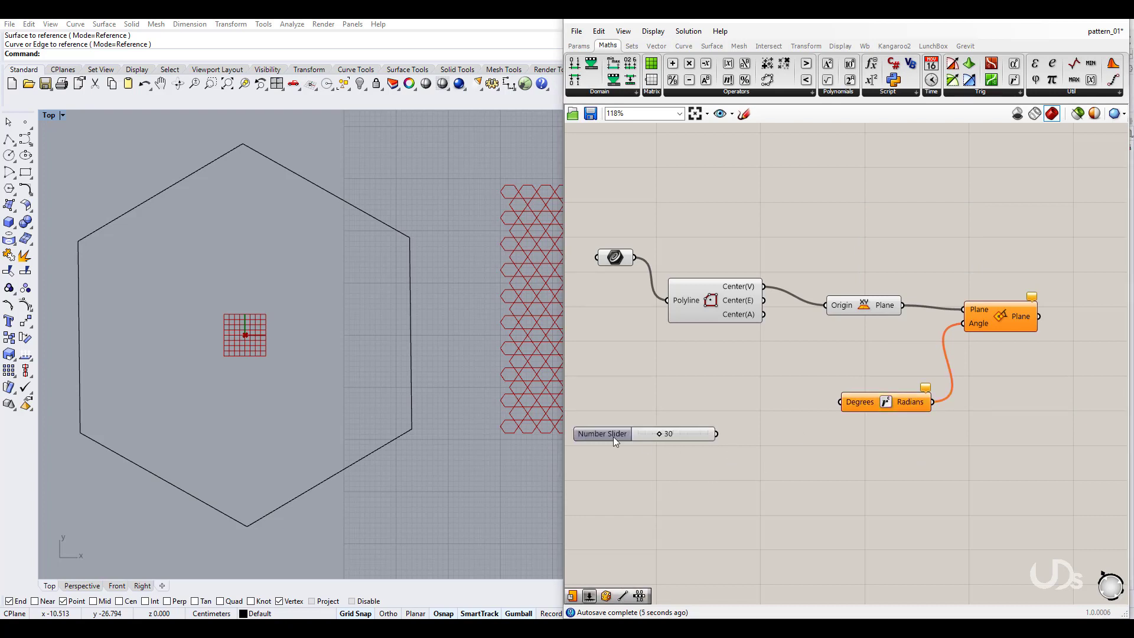
drag(614, 440, 631, 440)
drag(843, 415, 841, 407)
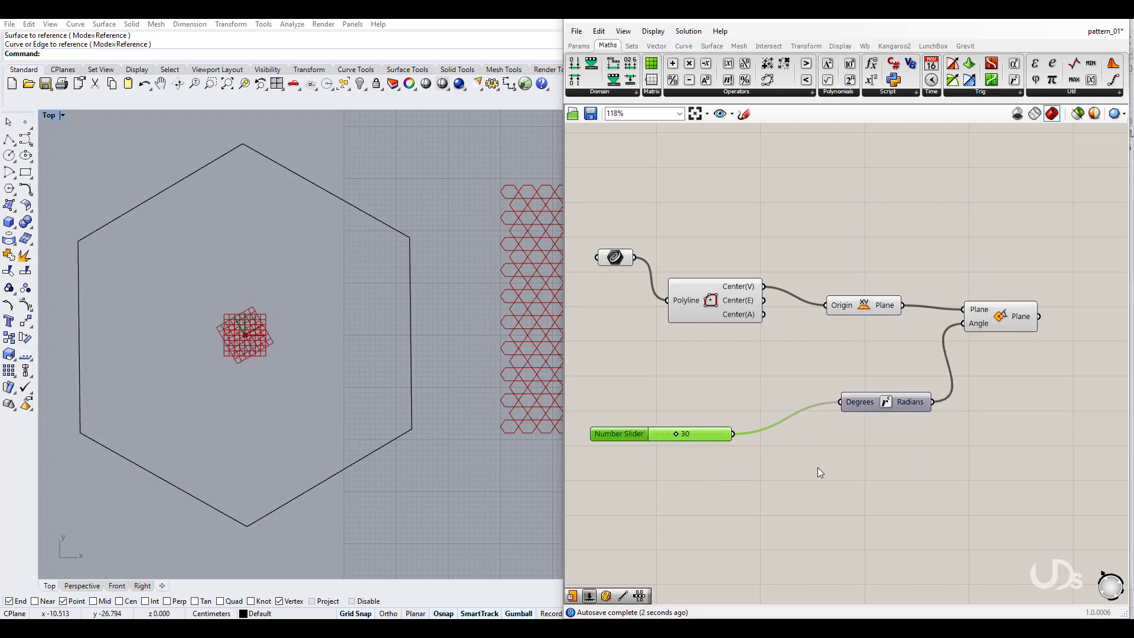
click(702, 455)
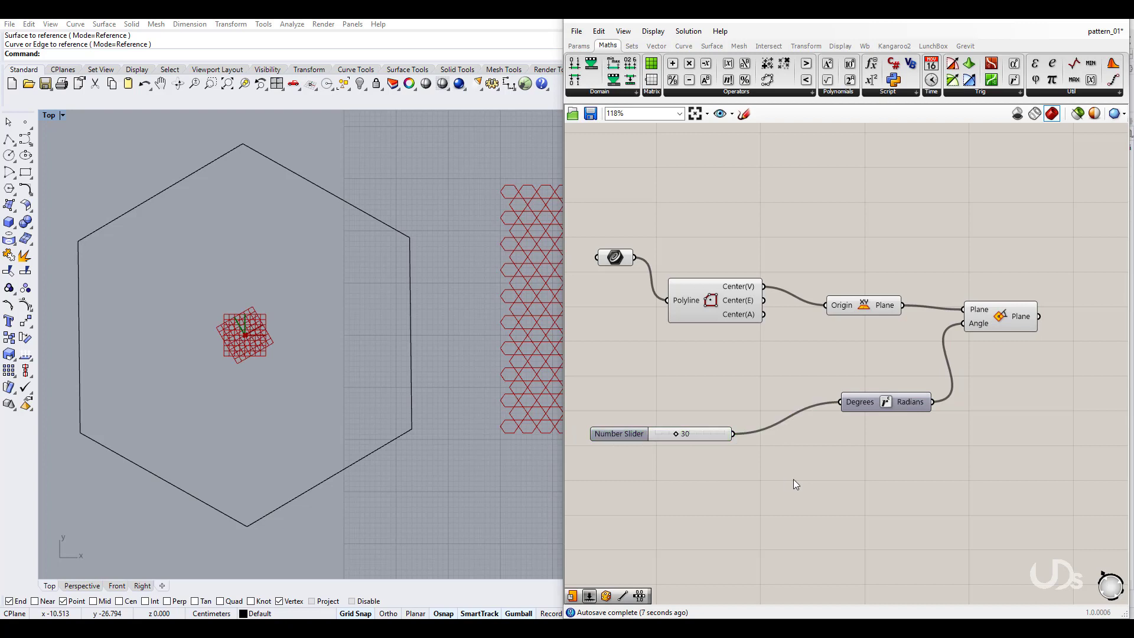
Turn off the XY Plane component's preview and move the 30 slider closer to the Radians component
click(982, 322)
middle_click(869, 311)
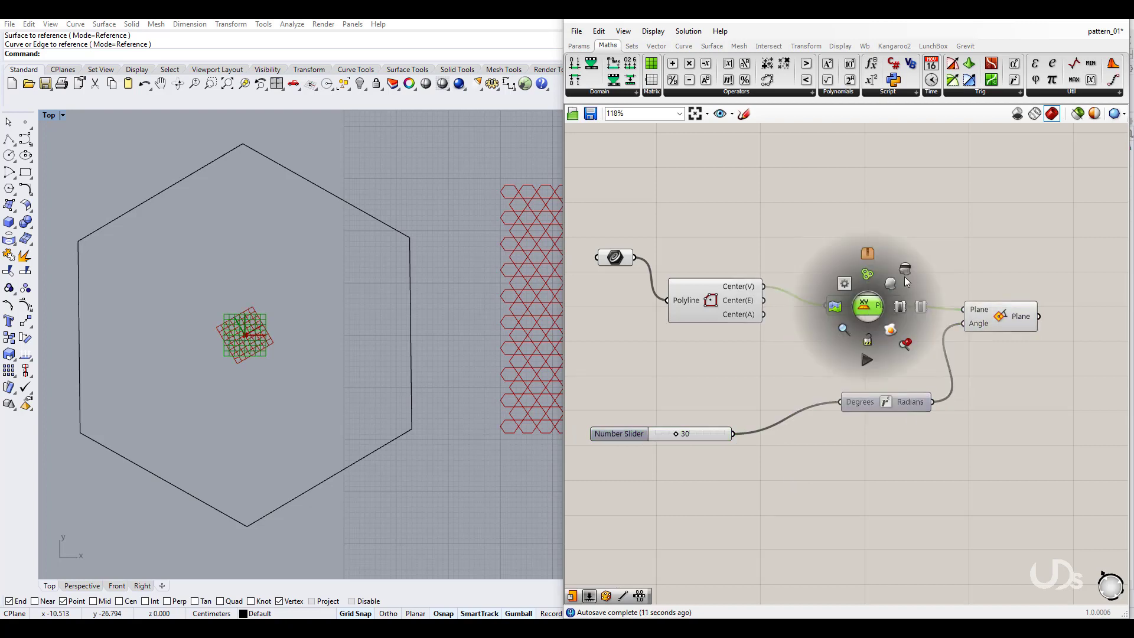
click(905, 277)
click(833, 330)
drag(638, 434, 683, 416)
click(717, 449)
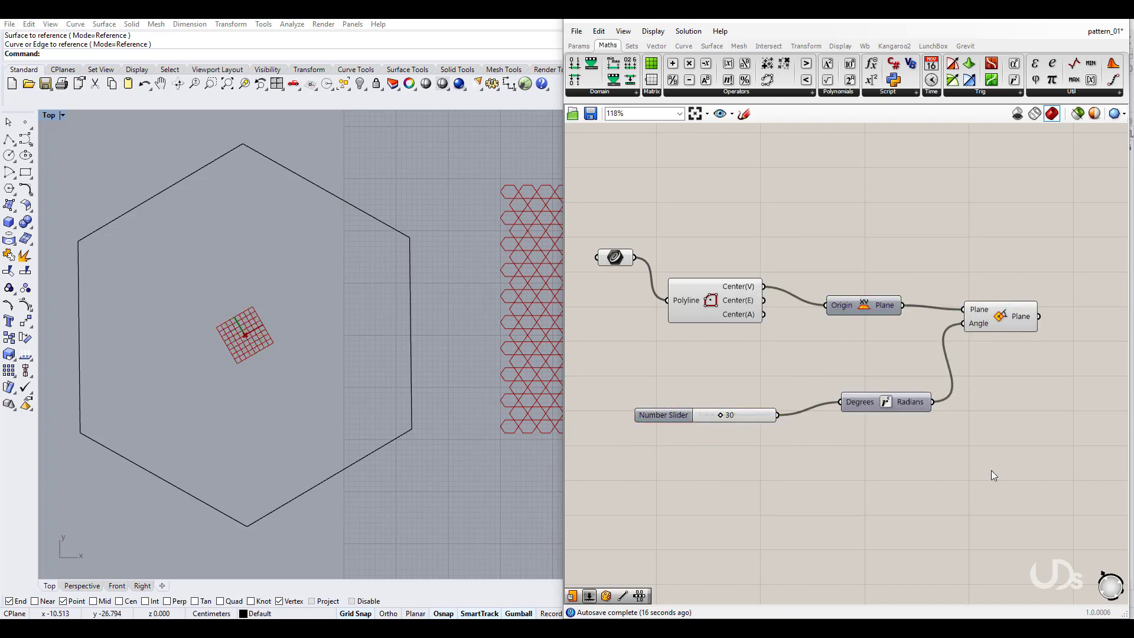
Add a Plane Surface component and connect the rotated plane to its Plane input
right_drag(992, 475, 926, 453)
double_click(947, 381)
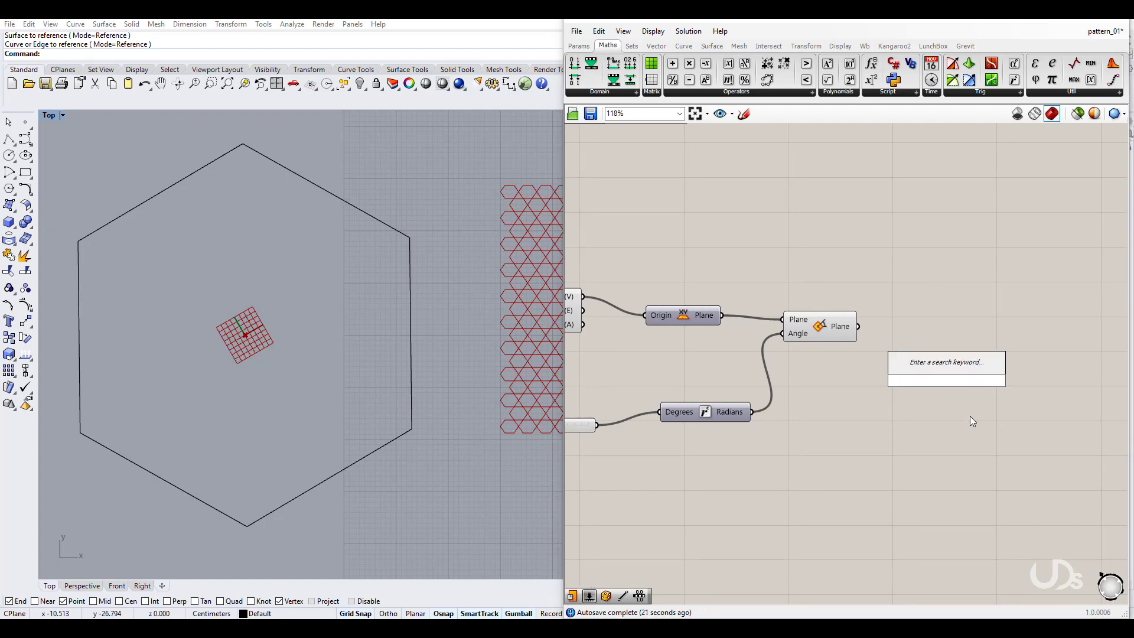
text(plain s)
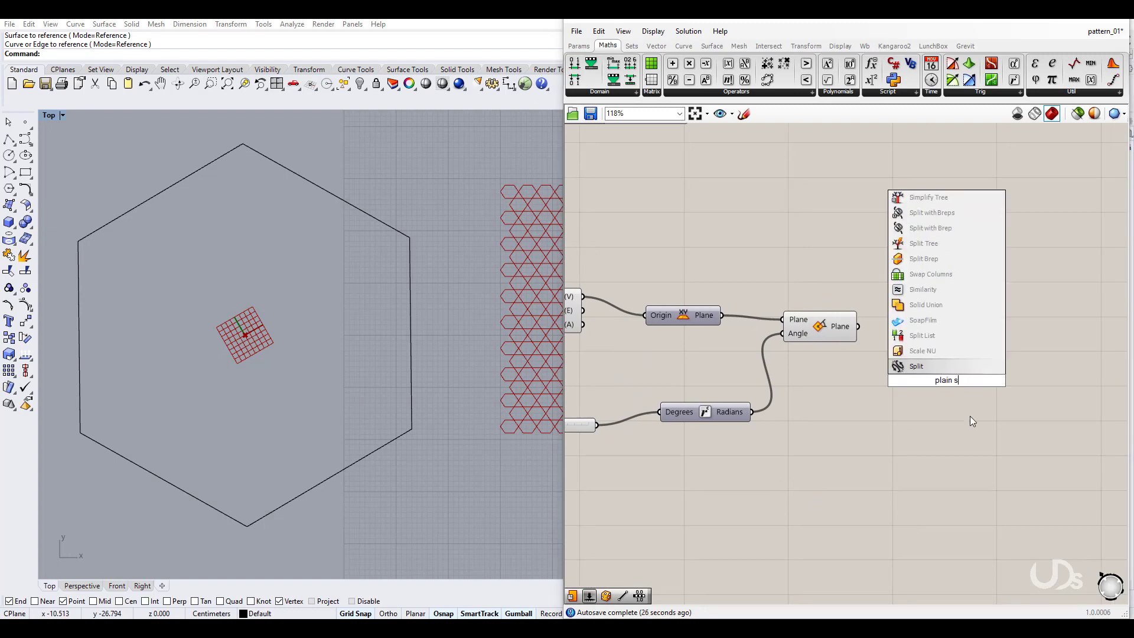
text(ur)
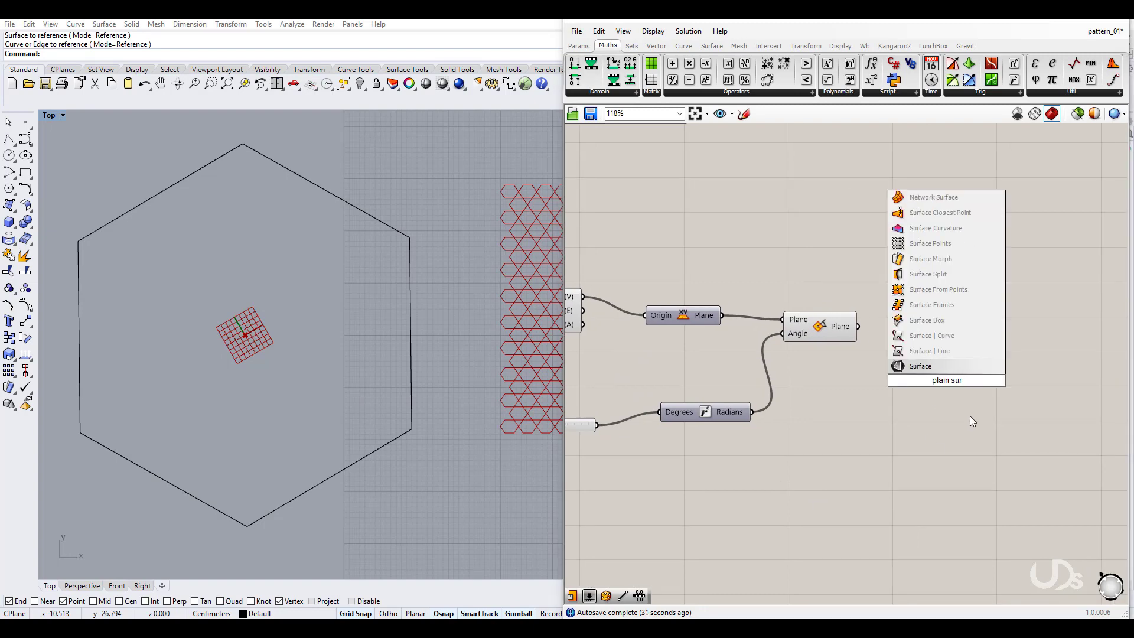
key(BackSpace)
key(BackSpace)
key(BackSpace)
key(BackSpace)
key(BackSpace)
key(BackSpace)
key(BackSpace)
key(BackSpace)
key(BackSpace)
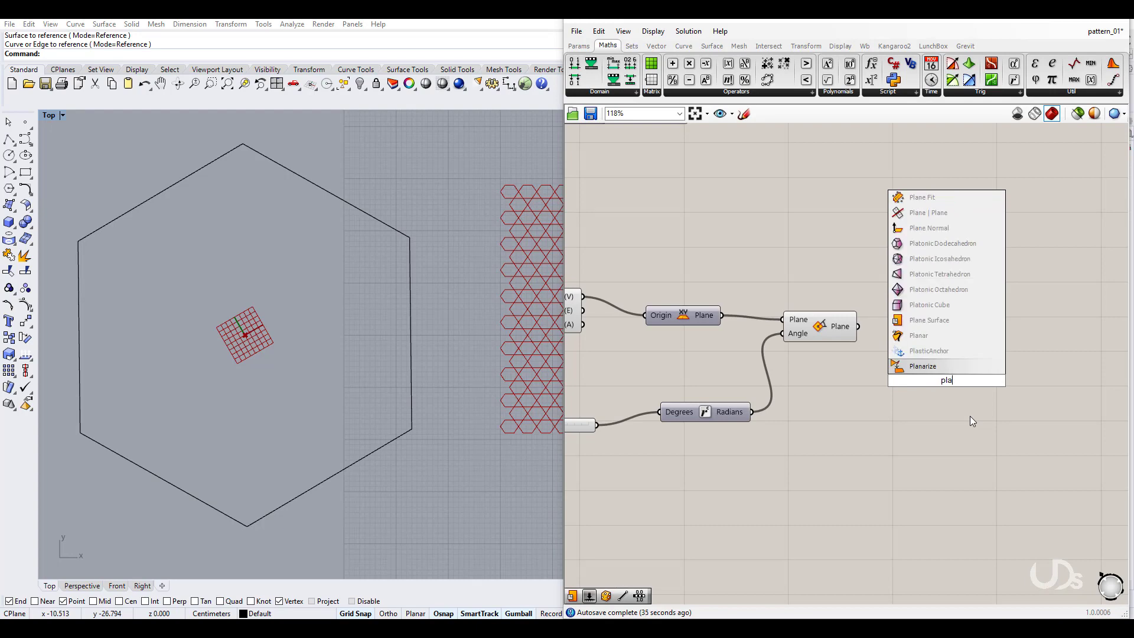
text(sur)
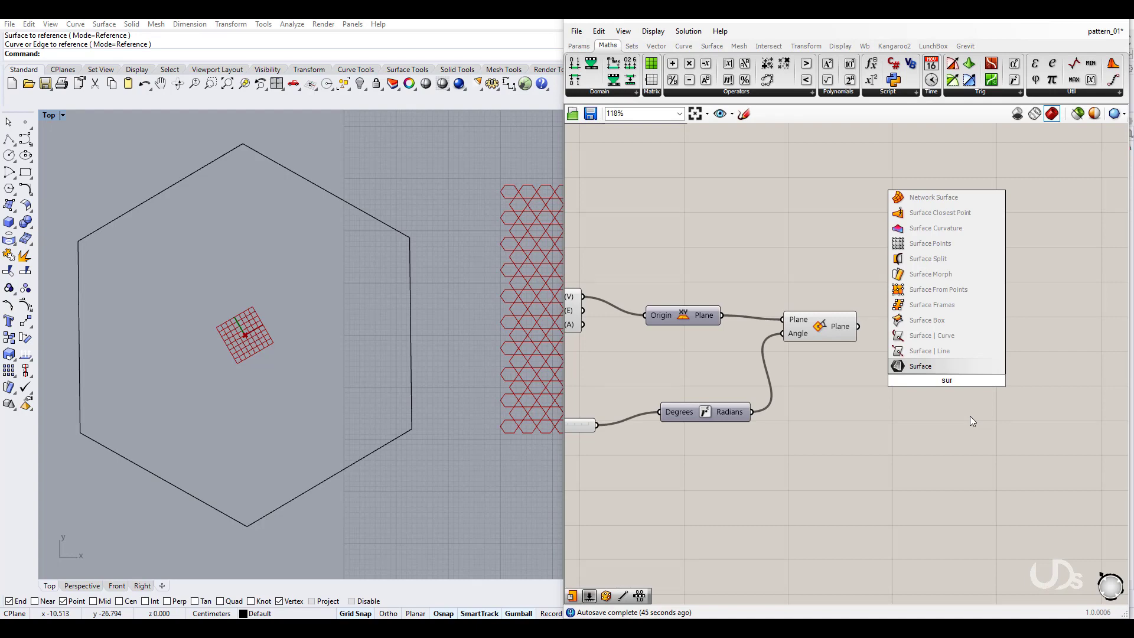
text( p)
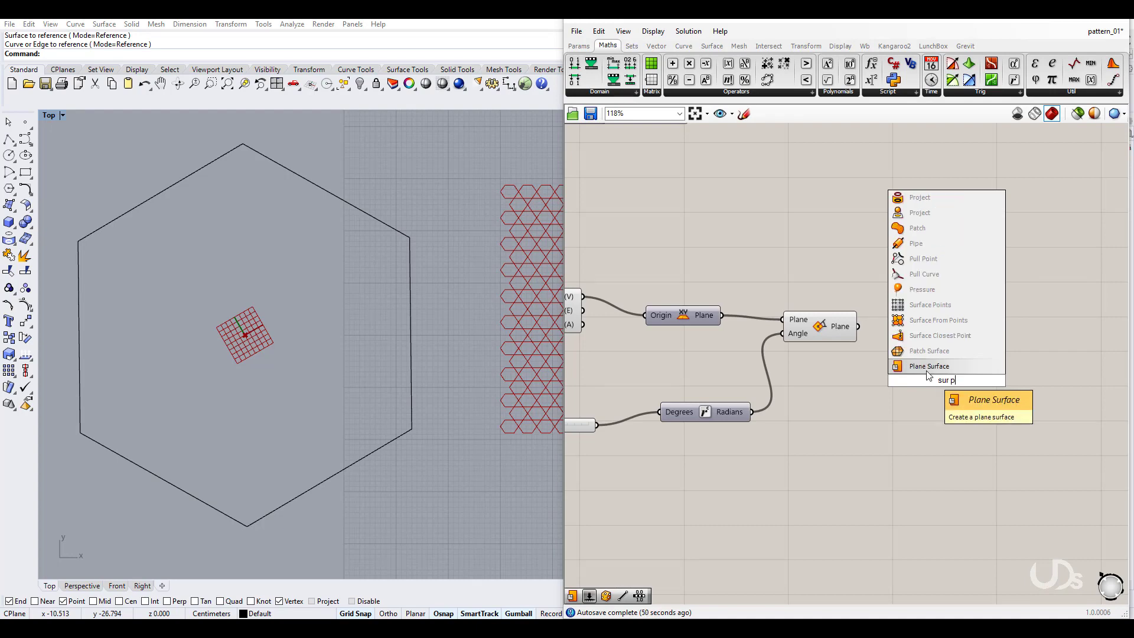
key(Return)
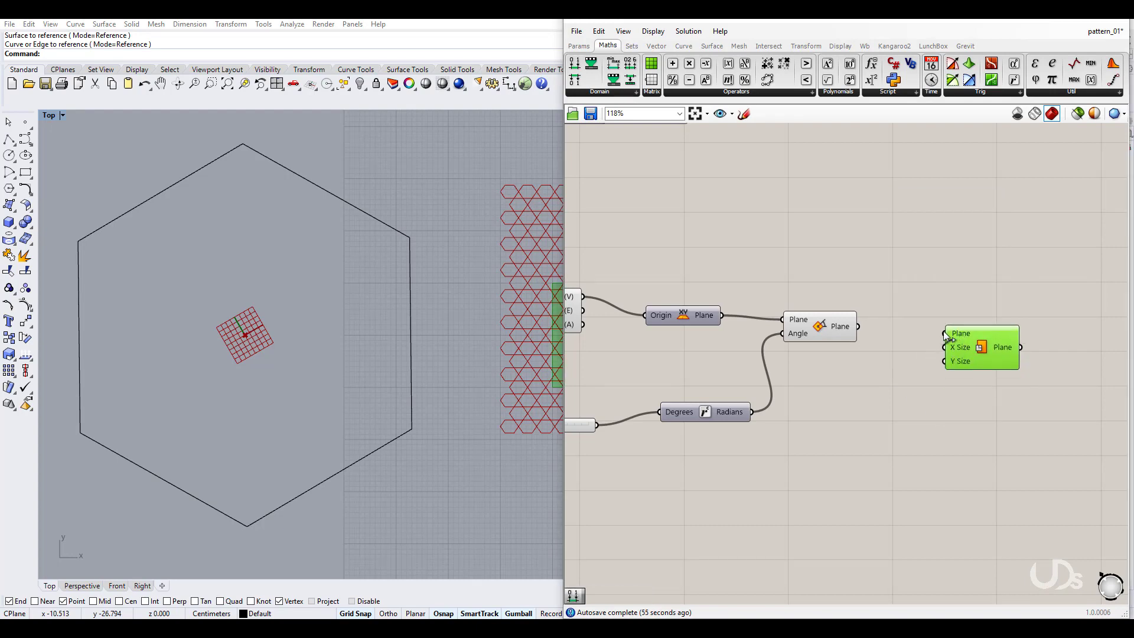
drag(943, 340, 857, 326)
drag(963, 364, 947, 389)
click(856, 473)
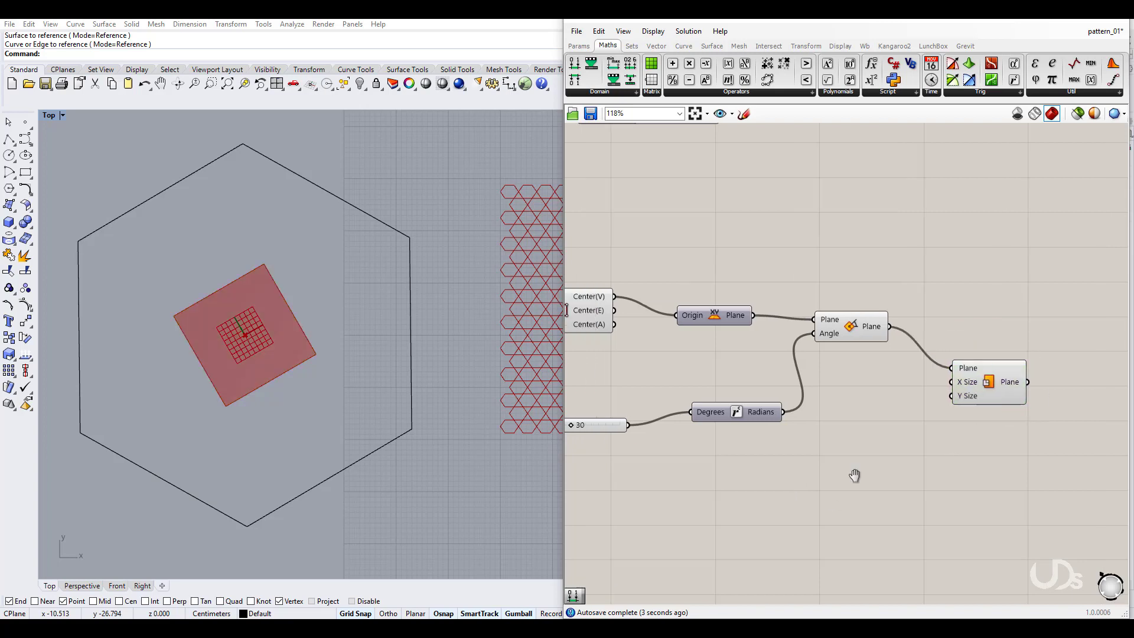
Tidy the layout by moving the Rotate Plane, Radians, number slider and Plane Surface components closer together
right_drag(762, 476, 890, 478)
drag(926, 331, 866, 326)
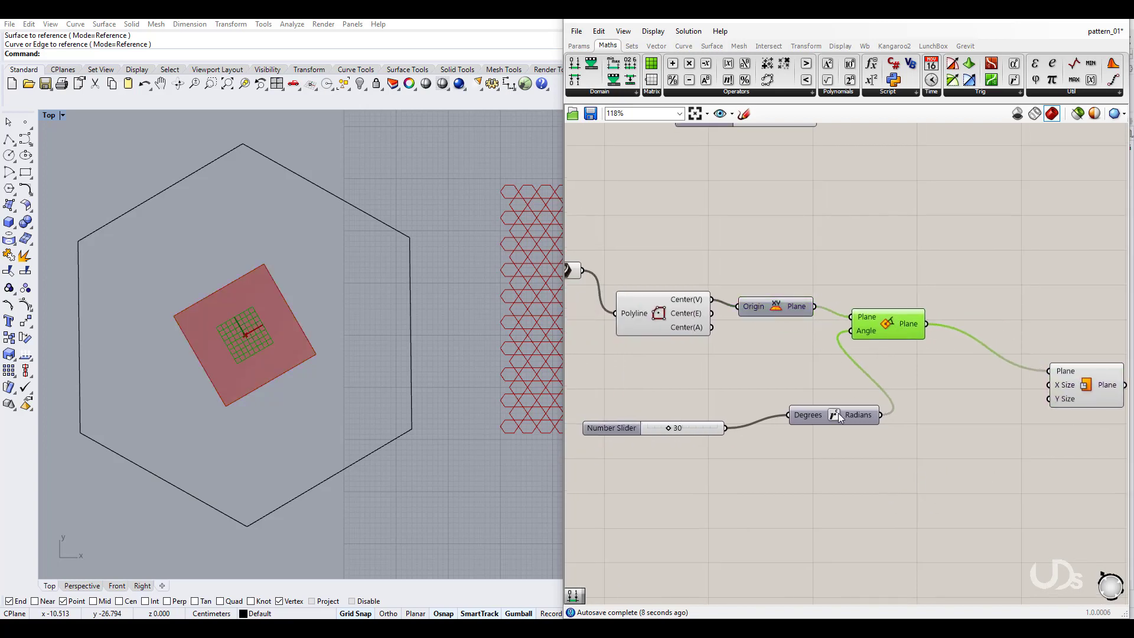
drag(838, 412, 784, 385)
drag(615, 431, 605, 397)
click(1018, 432)
right_drag(1019, 432, 918, 441)
drag(981, 399, 916, 374)
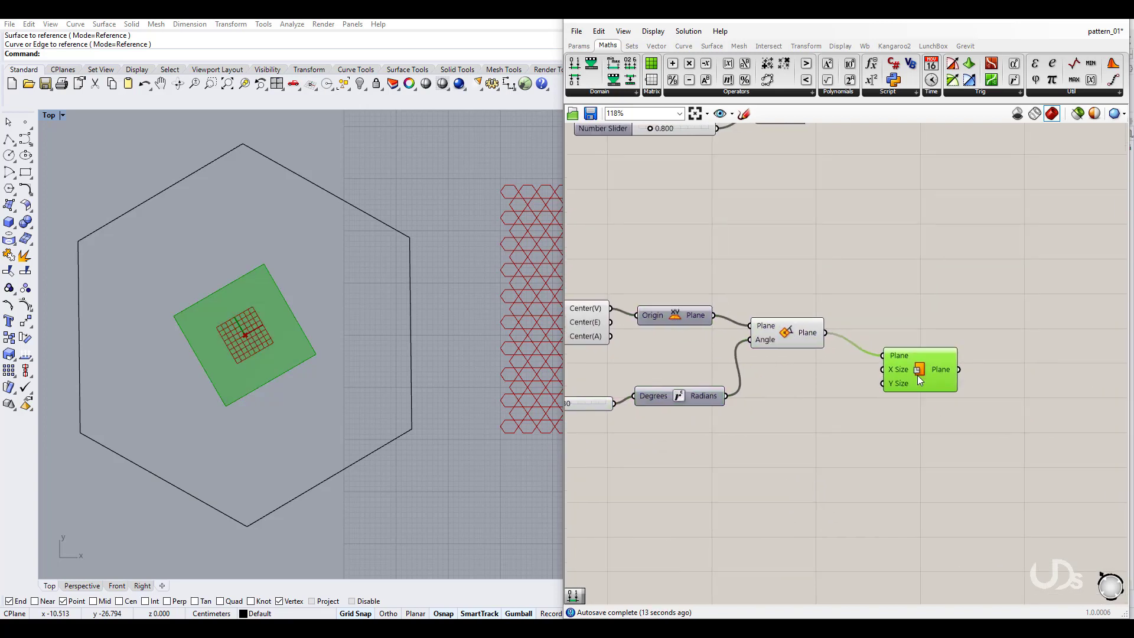
Place a Construct Domain component on the canvas below the Rotate Plane and Plane Surface components
click(898, 457)
double_click(898, 457)
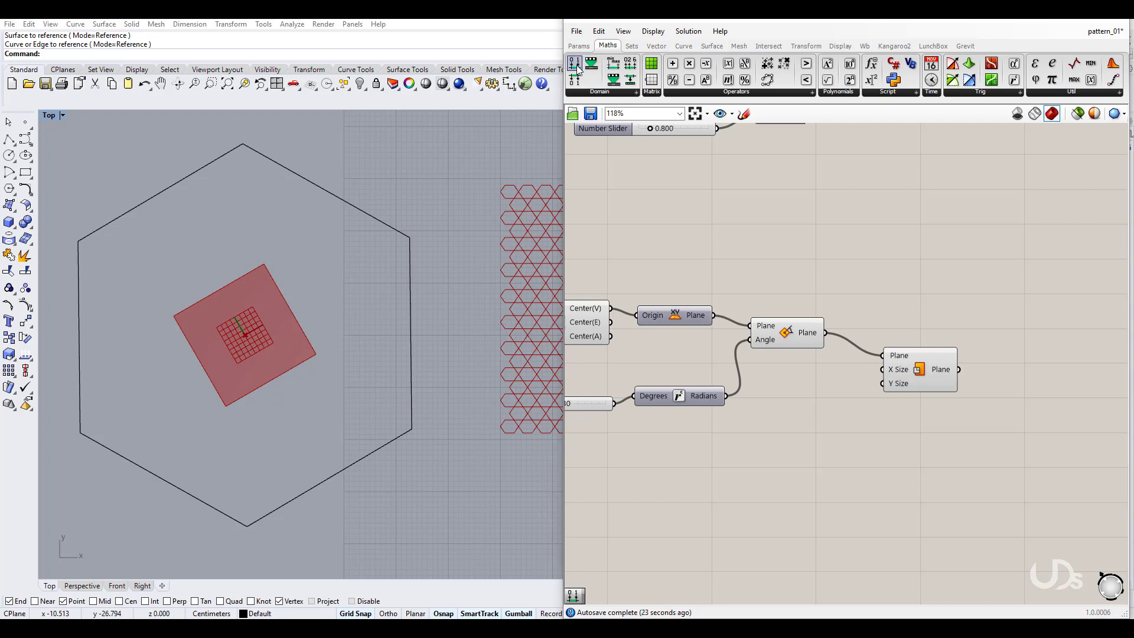
drag(576, 63, 824, 478)
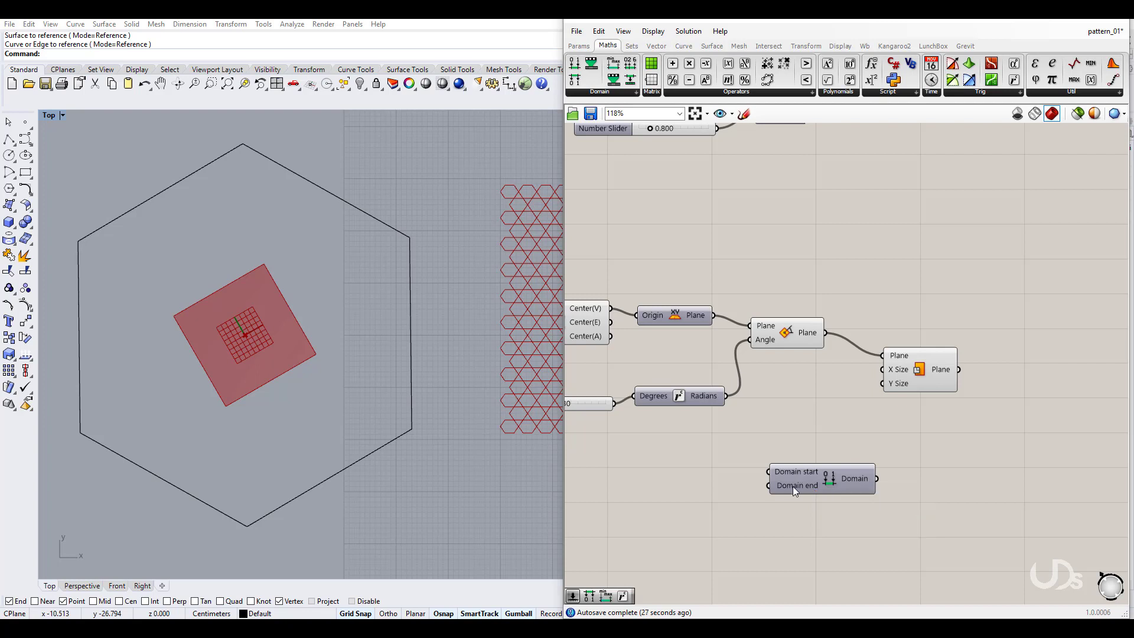
Assign the expression x*-0.5 to the Domain start input of the Construct Domain component
click(781, 472)
right_click(781, 472)
mouse_move(874, 509)
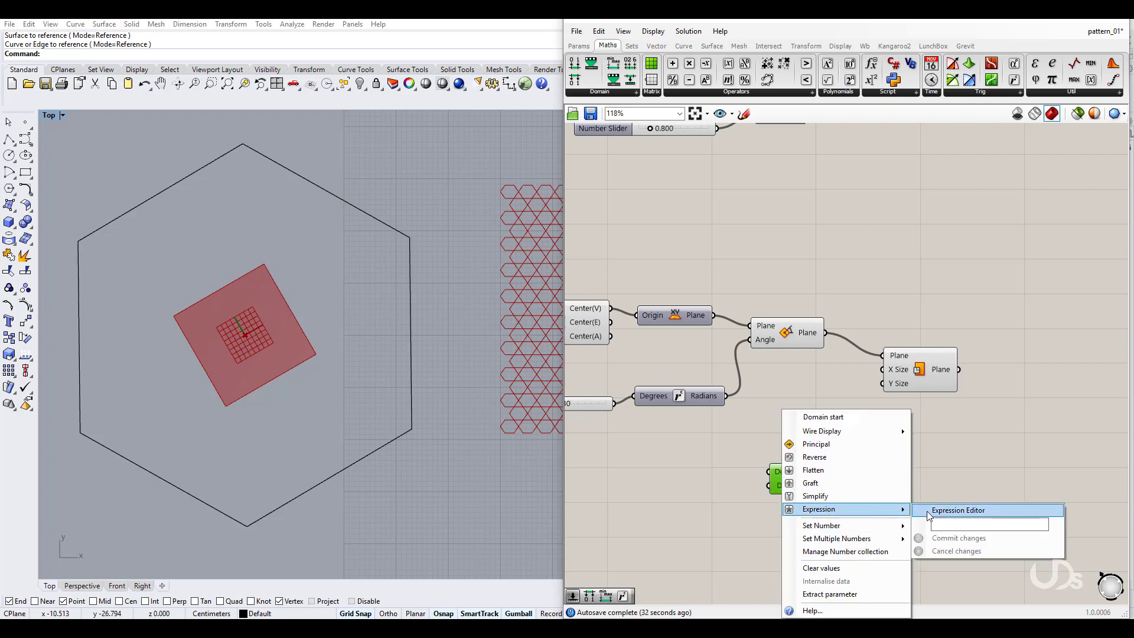
click(921, 510)
click(913, 519)
text(x)
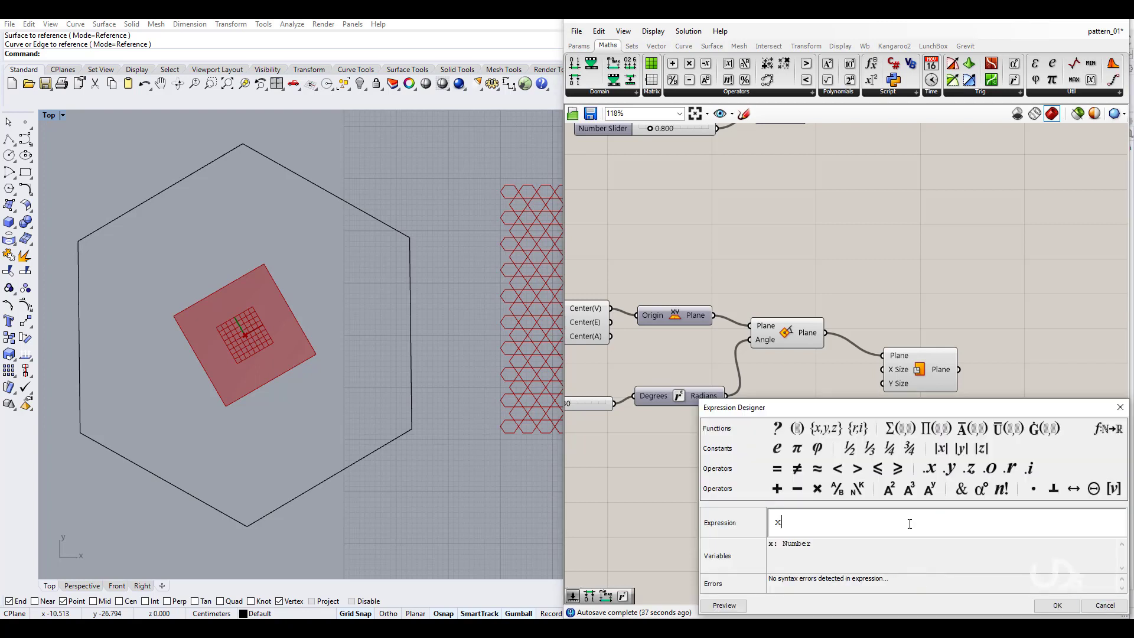
text(*-0.5)
click(1059, 607)
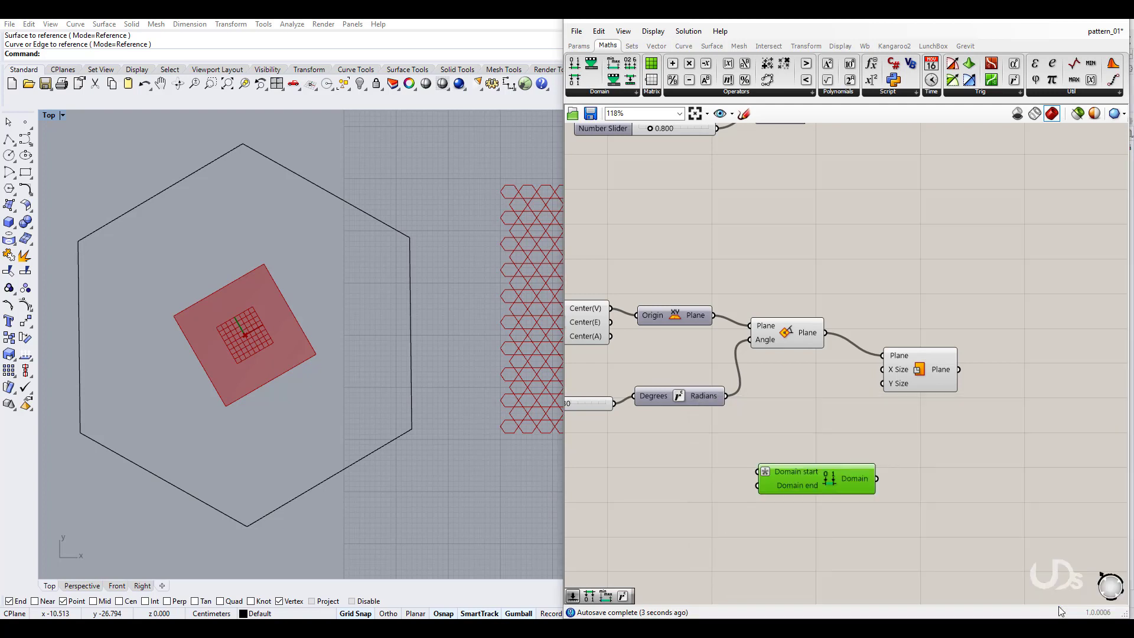
Assign the expression x*0.5 to the Domain end input of the Construct Domain component
right_click(795, 467)
mouse_move(832, 511)
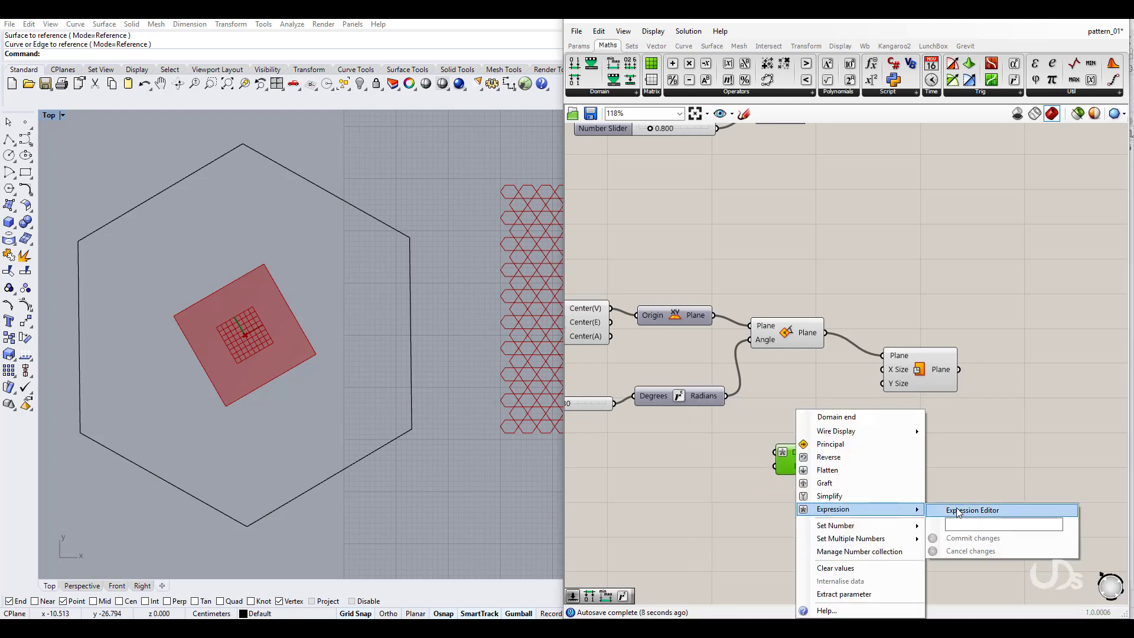
click(956, 511)
text(x*)
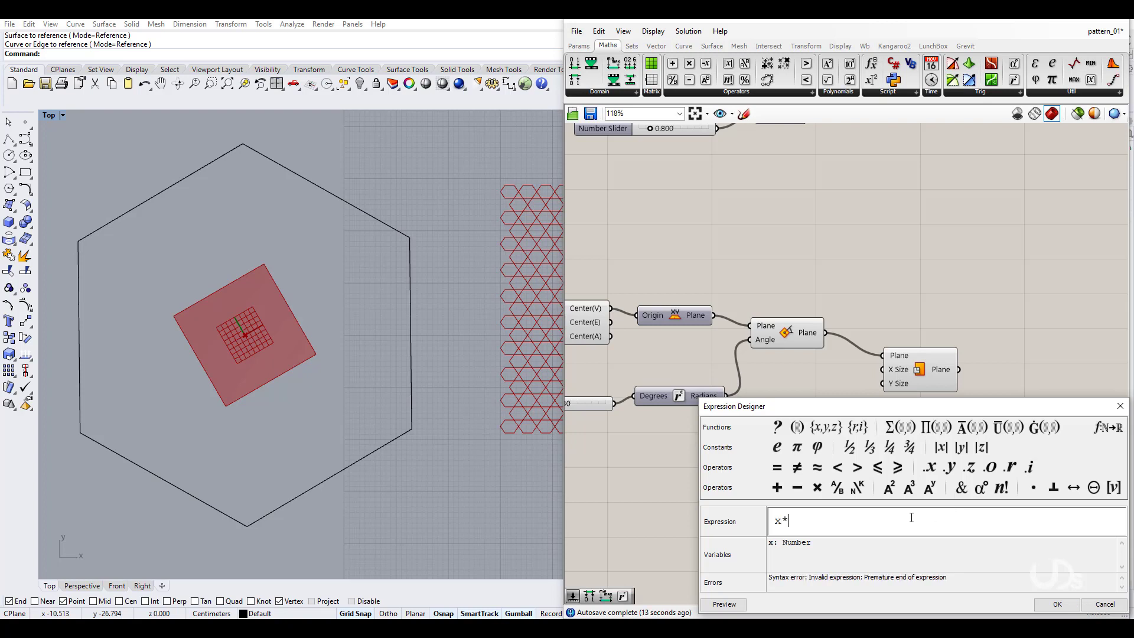
text(0.5)
click(1056, 603)
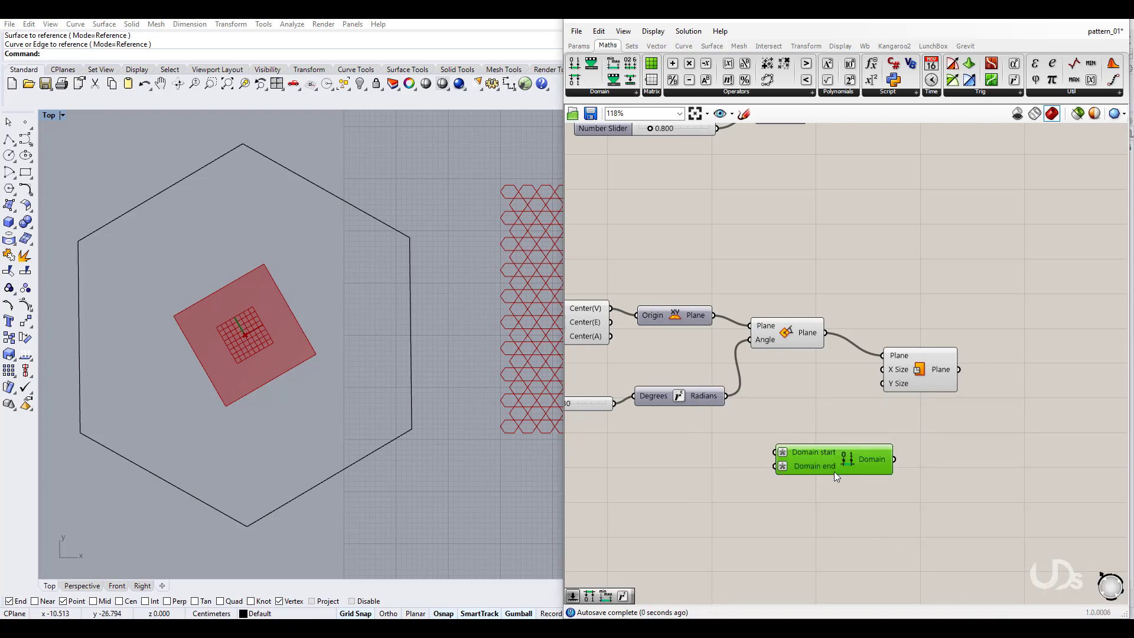
Connect the Construct Domain output to the X Size input of Plane Surface and adjust the spacing of the two components
drag(834, 471, 828, 465)
drag(918, 379, 936, 367)
drag(886, 452, 899, 357)
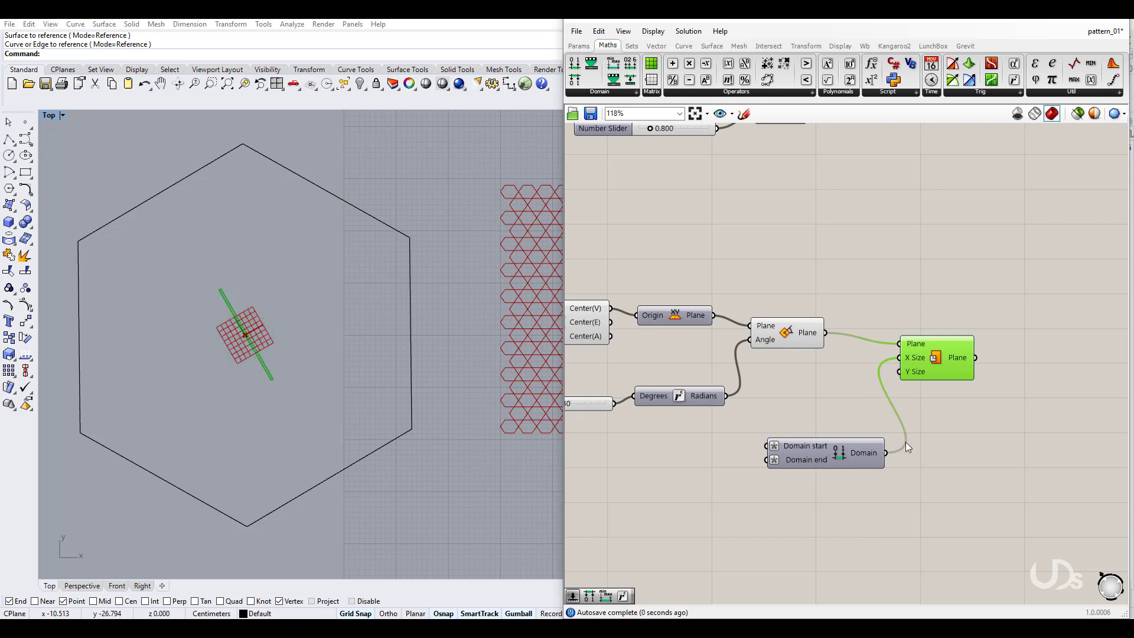
drag(798, 450, 814, 453)
Add two number sliders set to 150 and connect them to the Domain start and Domain end inputs of Construct Domain
double_click(725, 502)
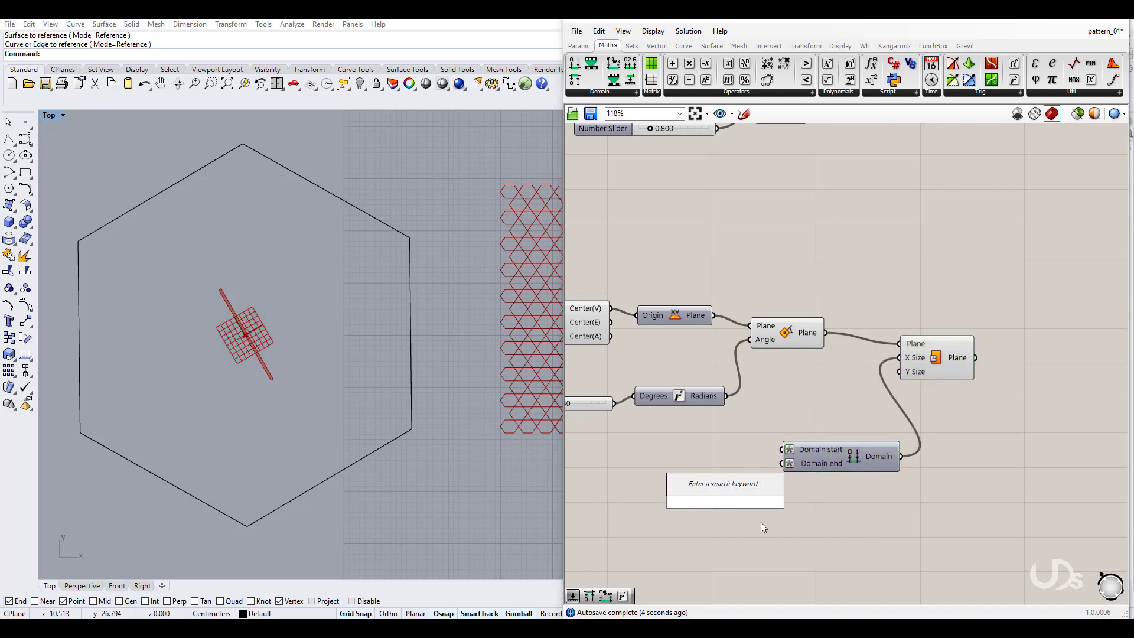
text(15)
key(Return)
text(0)
key(Return)
drag(789, 502, 781, 449)
mouse_move(660, 499)
mouse_down()
mouse_move(642, 459)
mouse_move(643, 495)
mouse_up()
drag(751, 495, 781, 463)
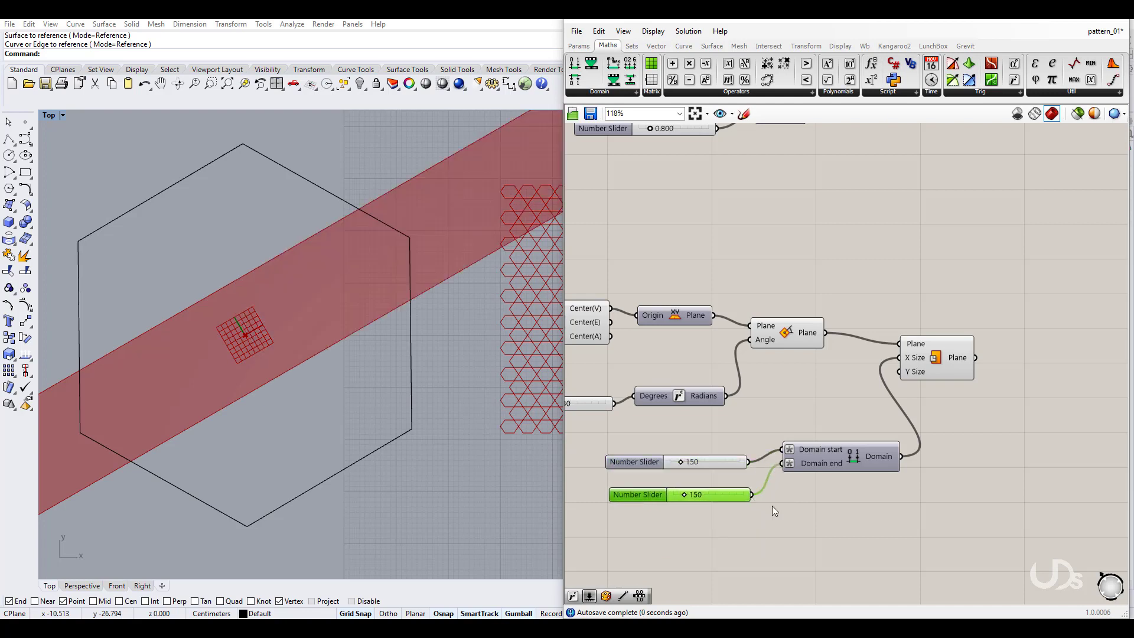
Measure the distance from the hexagon's bottom vertex to its upper-left vertex in Rhino and copy the value
text(Distance)
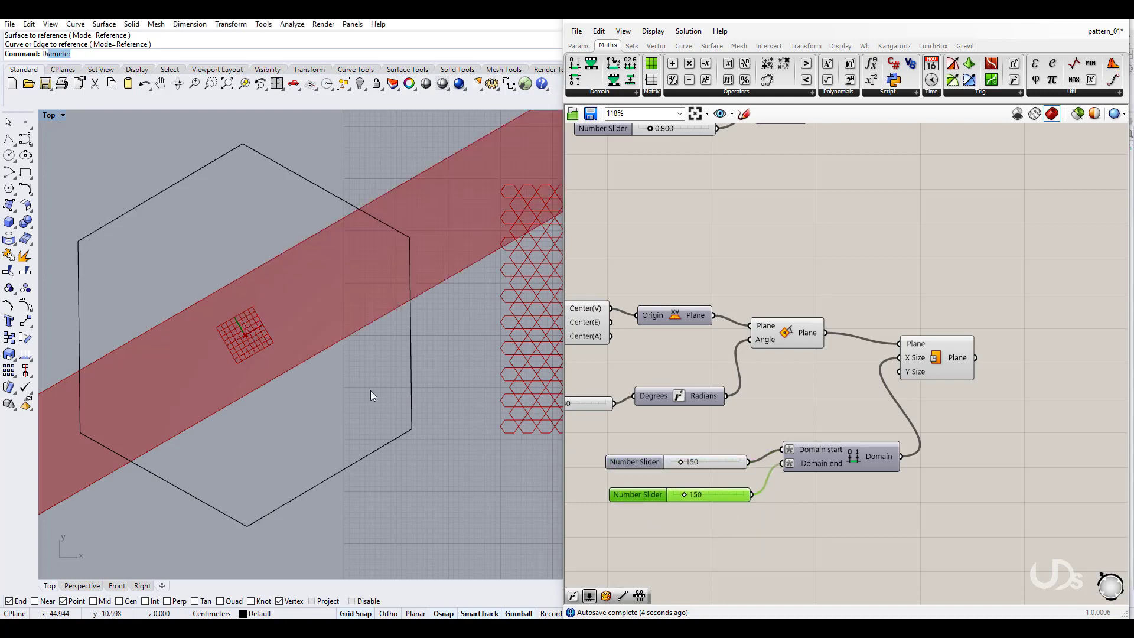
key(Return)
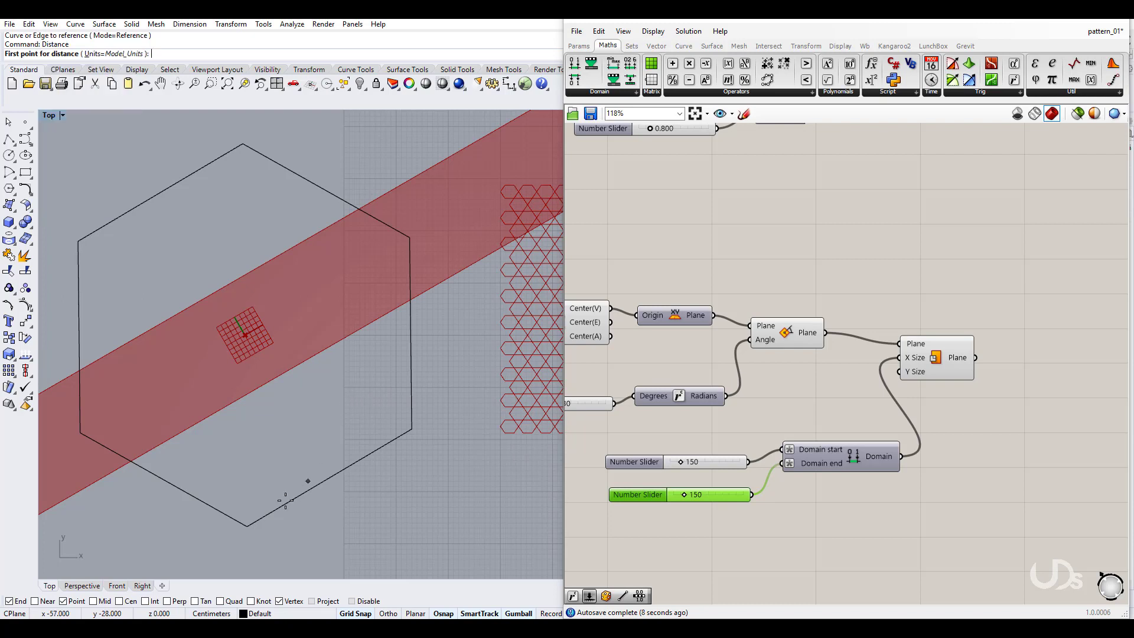
click(246, 526)
click(78, 240)
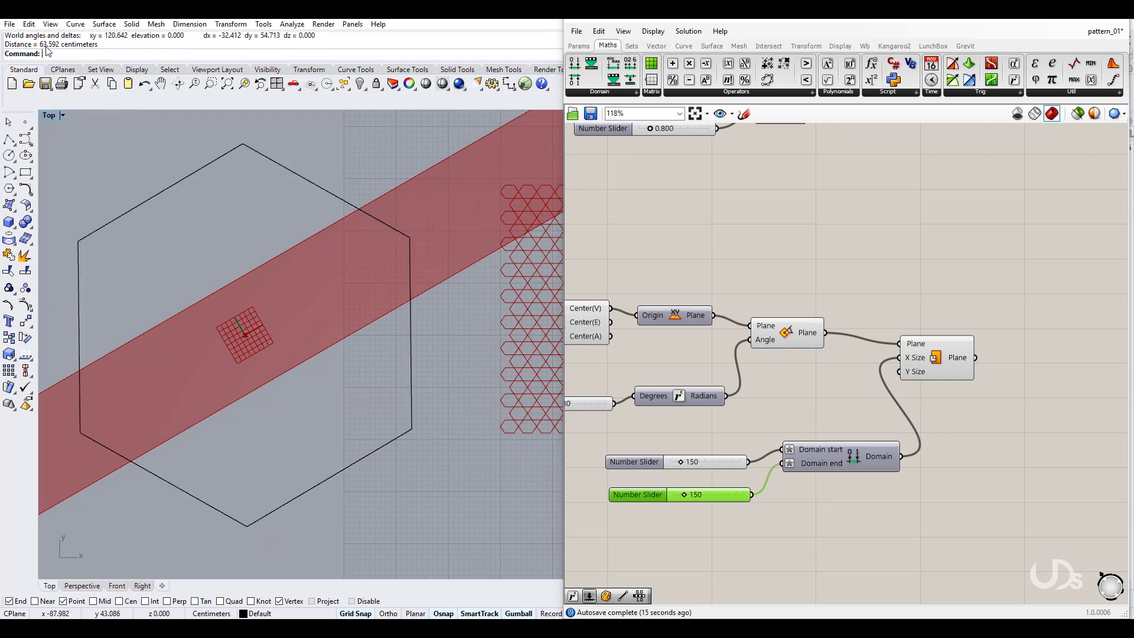
drag(40, 46, 57, 47)
Enter 63.592 as the value of the number slider feeding Domain start
double_click(647, 461)
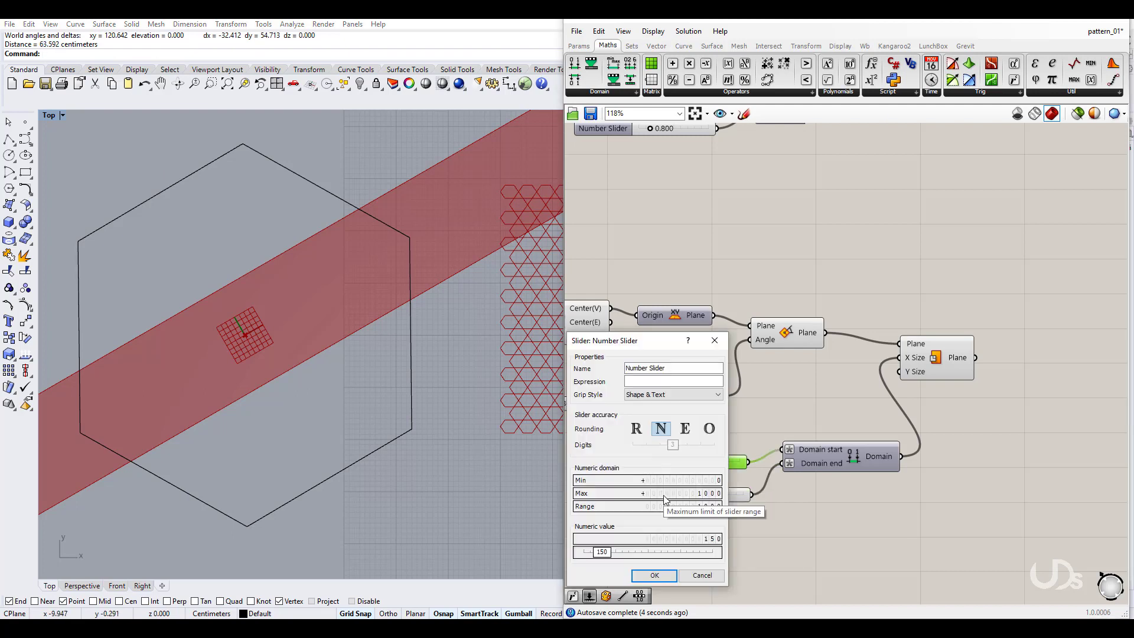
double_click(660, 538)
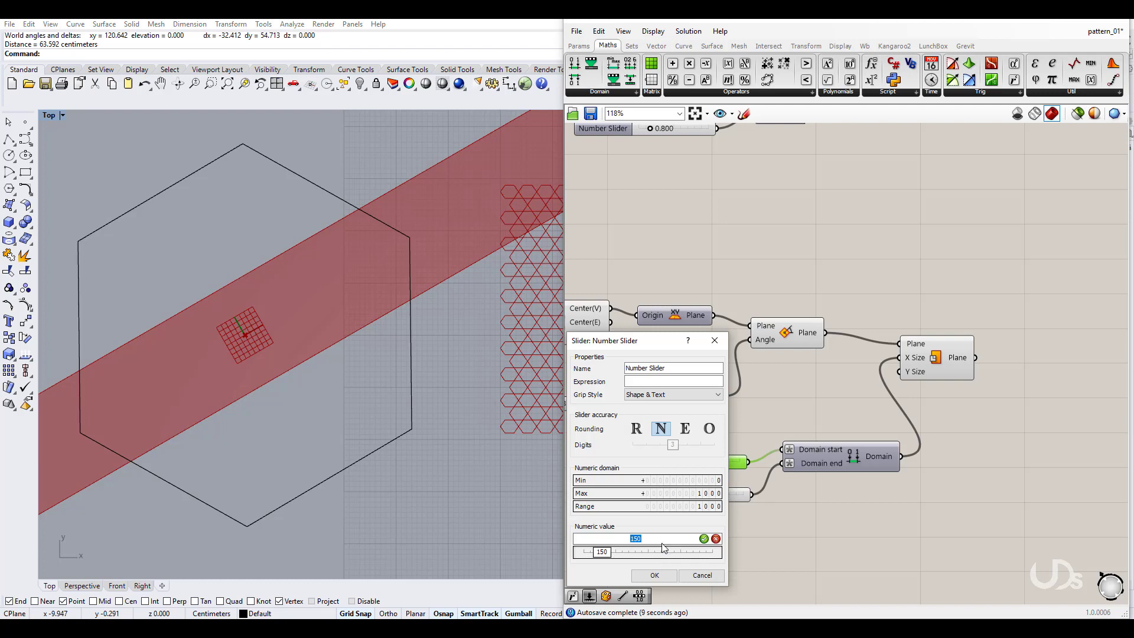
text(63.592)
click(658, 575)
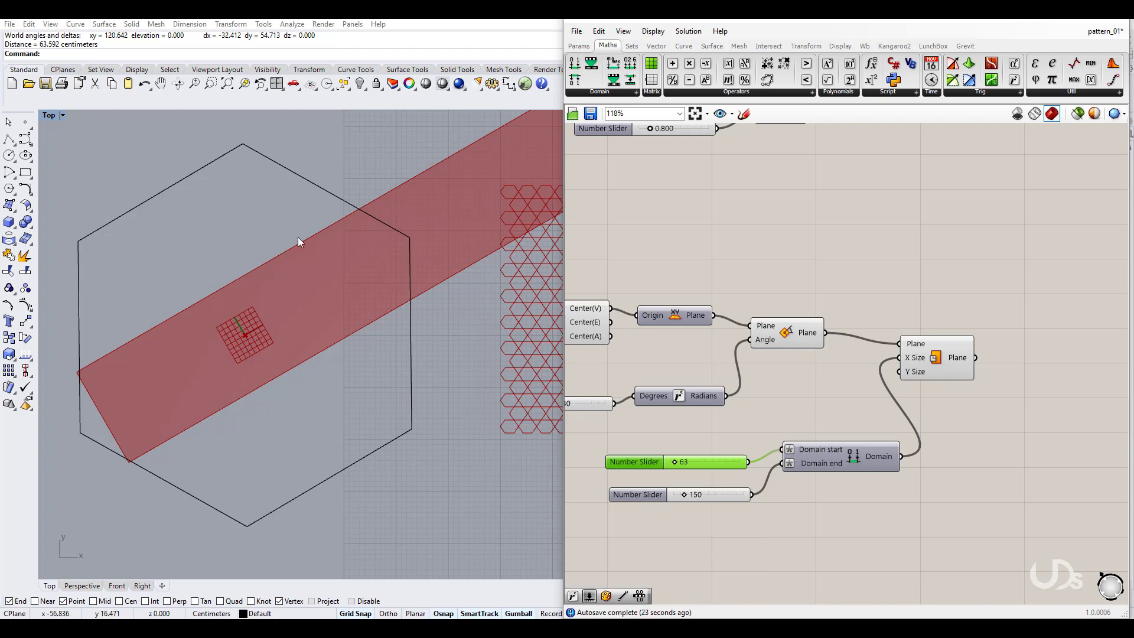
Measure the distance from the hexagon's lower-left vertex to its upper-right vertex in Rhino and copy the value
right_click(130, 167)
click(79, 433)
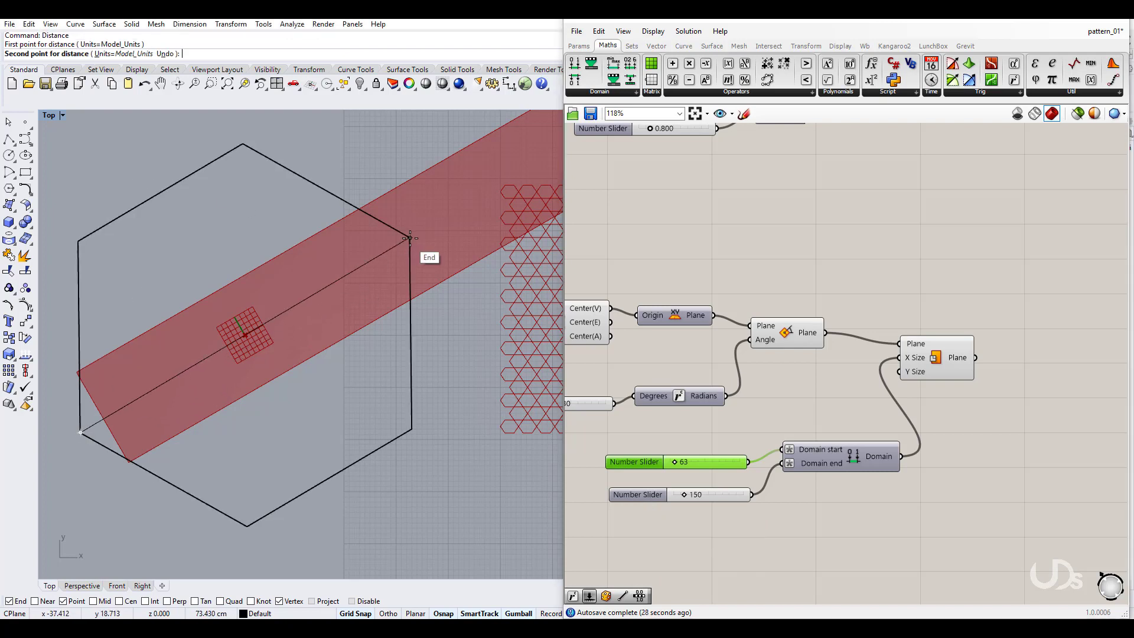
click(409, 237)
drag(40, 45, 59, 52)
key(ctrl+c)
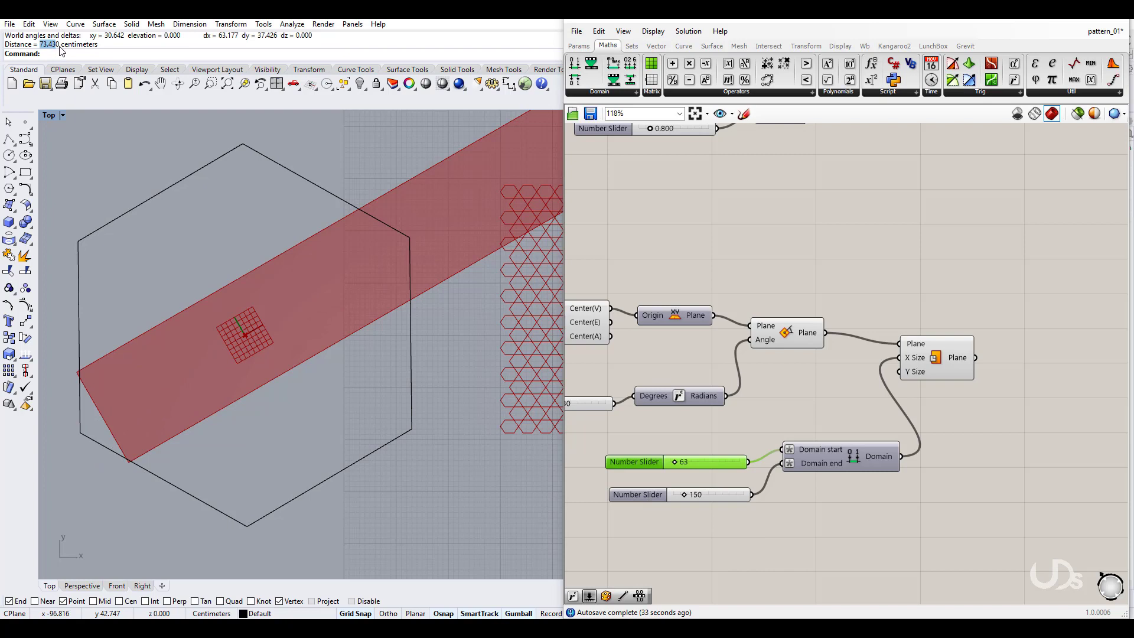
Enter 73.430 as the value of the number slider feeding Domain end
double_click(649, 495)
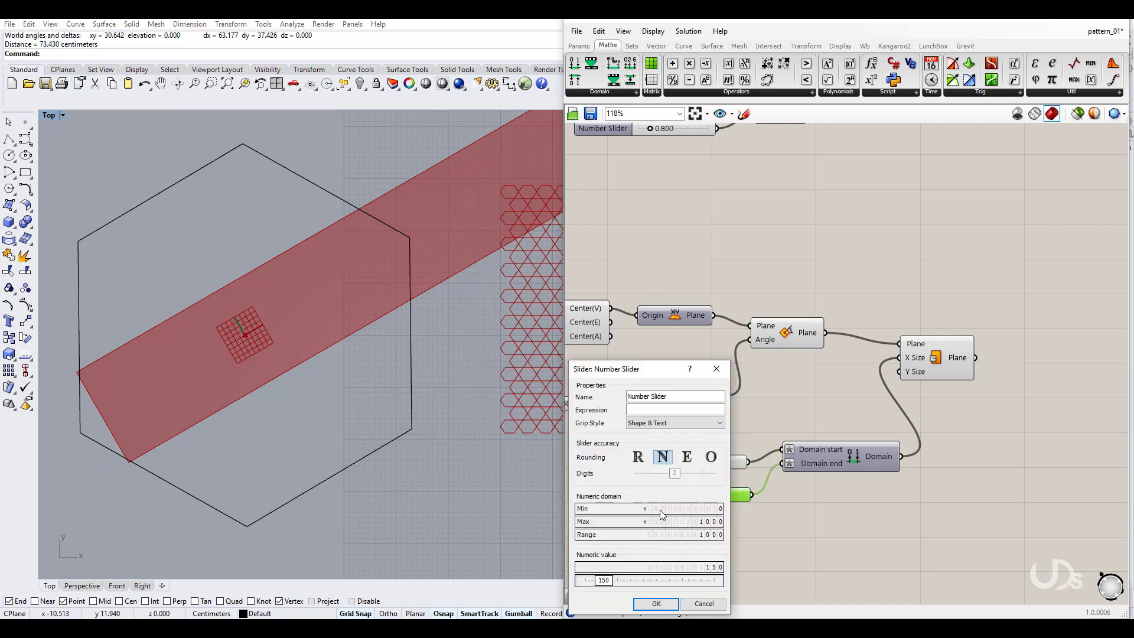
double_click(663, 568)
key(ctrl+v)
click(663, 604)
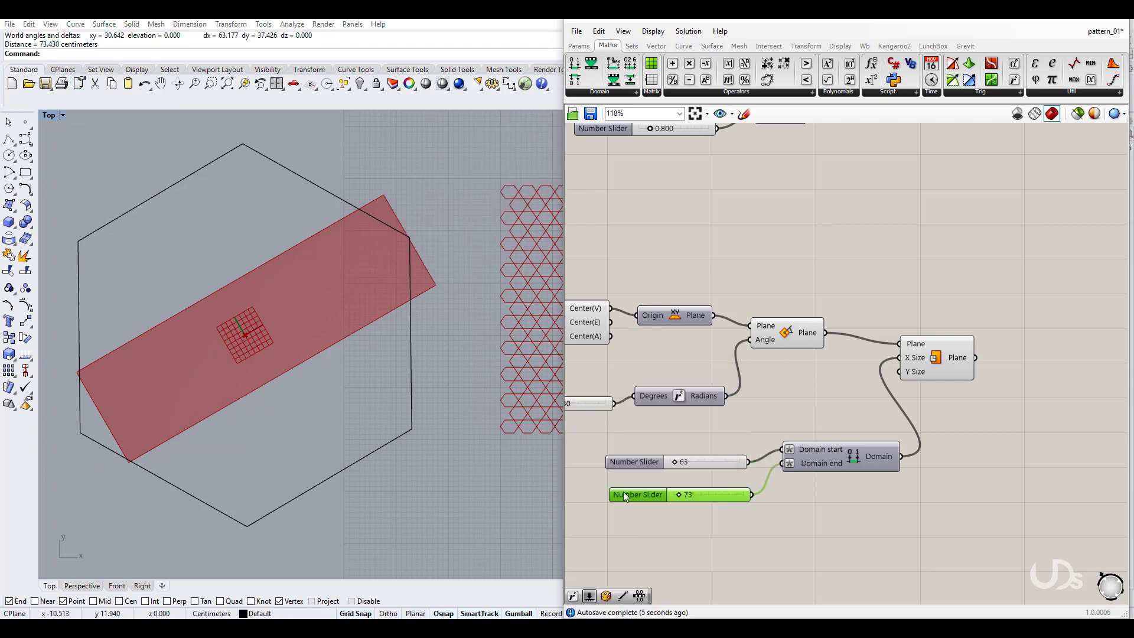
Duplicate the Construct Domain component and place the copy below the original
right_drag(686, 503, 717, 510)
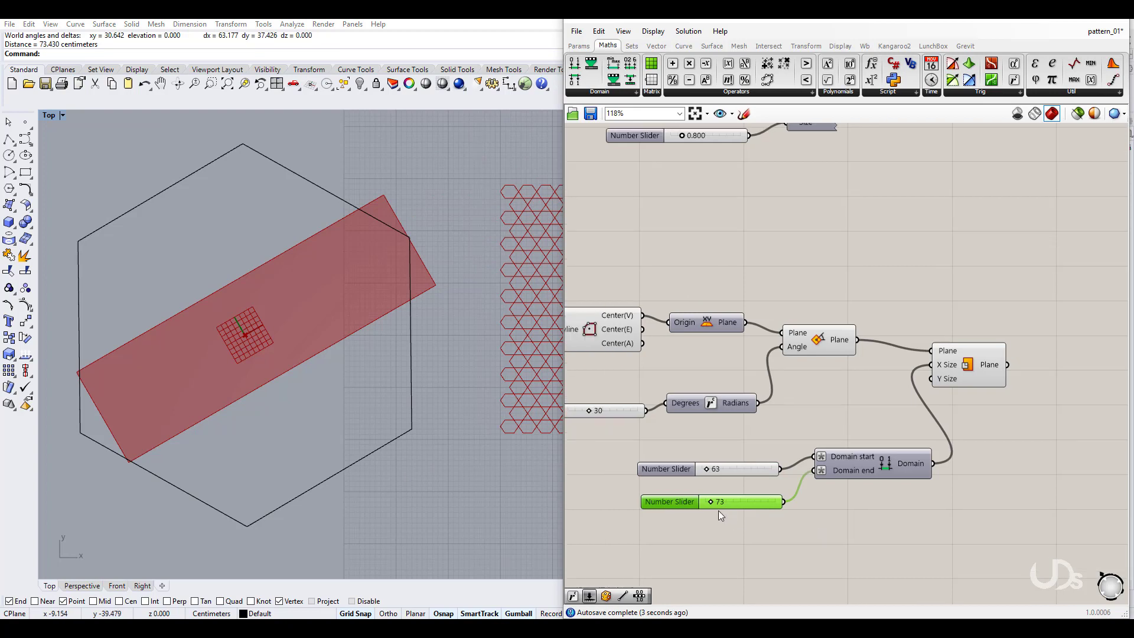
click(894, 470)
key(ctrl+c)
key(ctrl+v)
drag(872, 472, 877, 527)
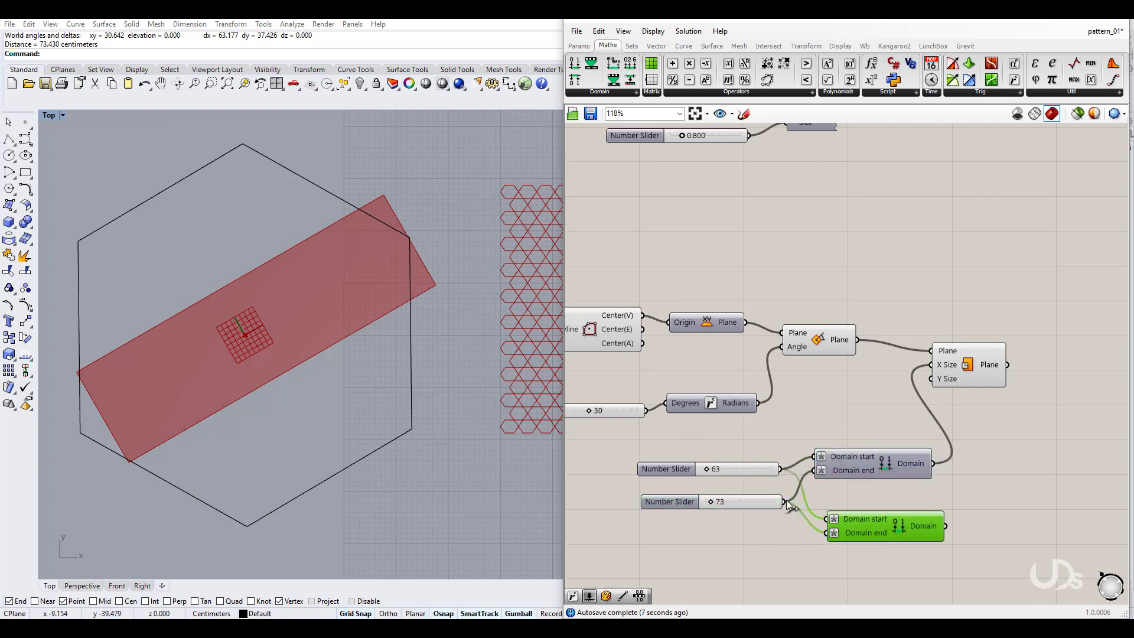
Wire the 63 slider to both inputs of the original domain and the 73 slider to both of the copy, whose output feeds Y Size
drag(784, 502, 826, 518)
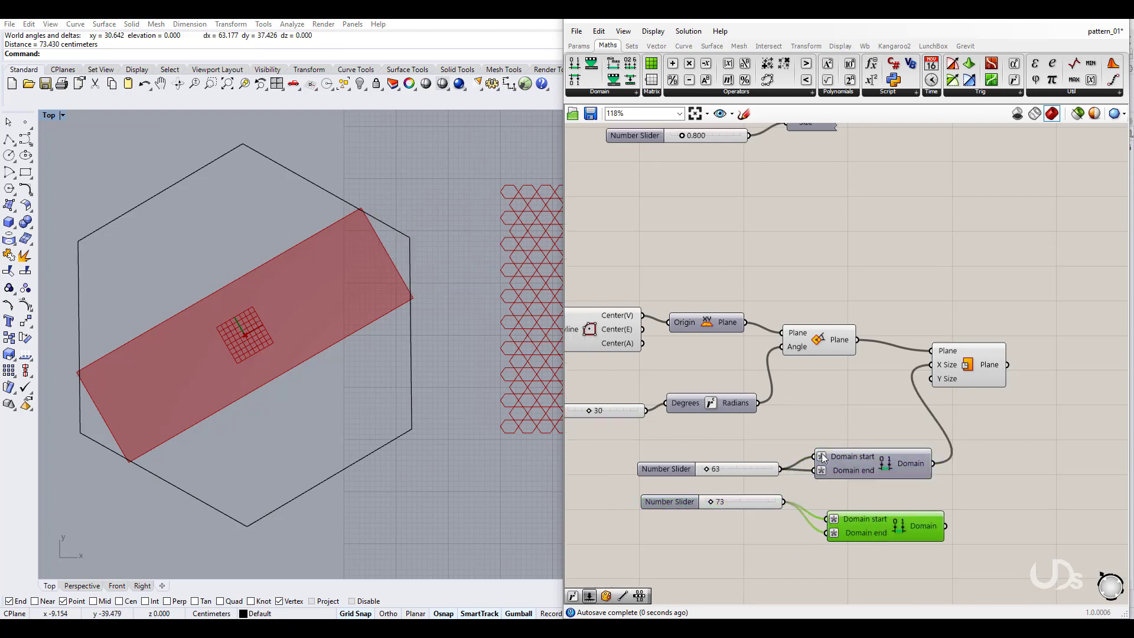
drag(843, 466, 835, 465)
drag(945, 525, 941, 393)
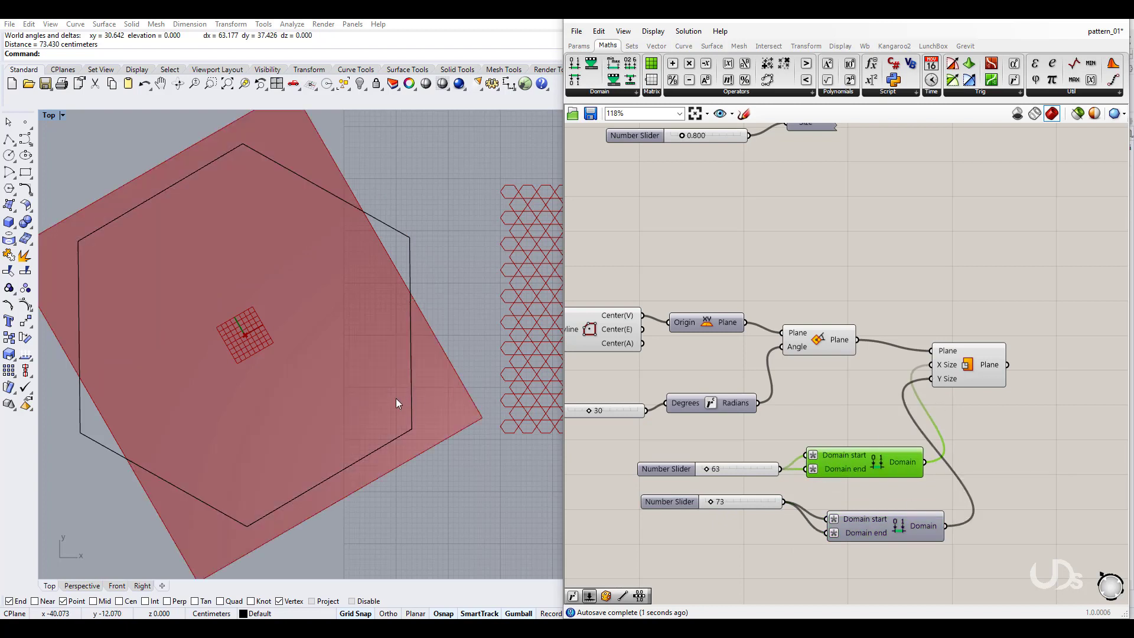
Tidy the layout by lining up the 73 slider with the copied Construct Domain and moving Plane Surface farther from its inputs
scroll(398, 400, down, 2)
drag(683, 506, 668, 525)
drag(897, 526, 880, 522)
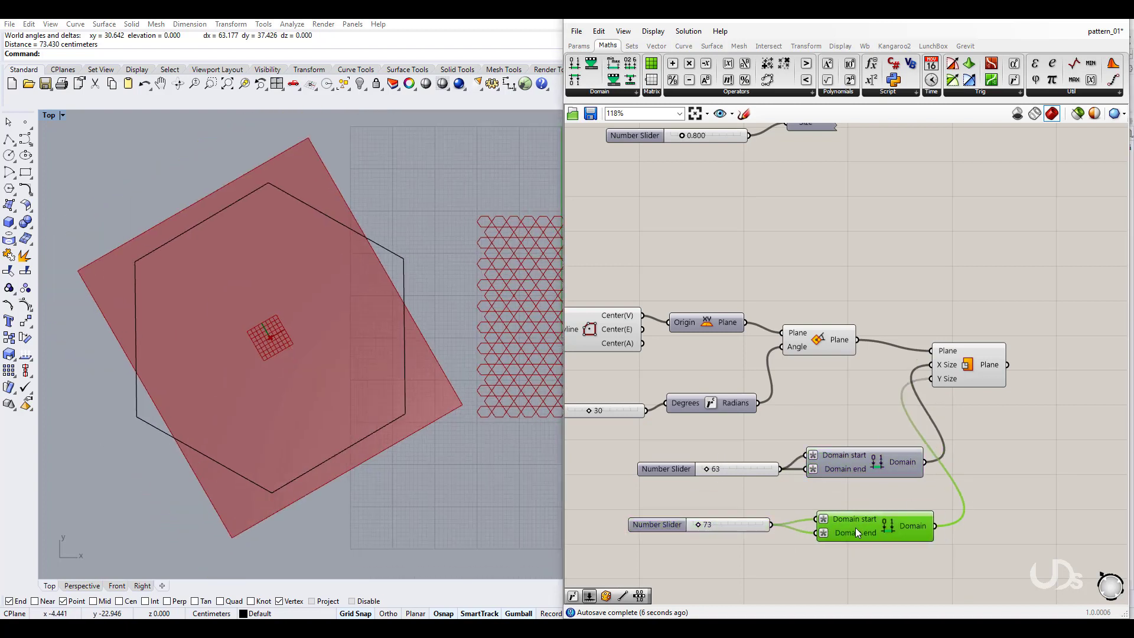
drag(976, 371, 997, 369)
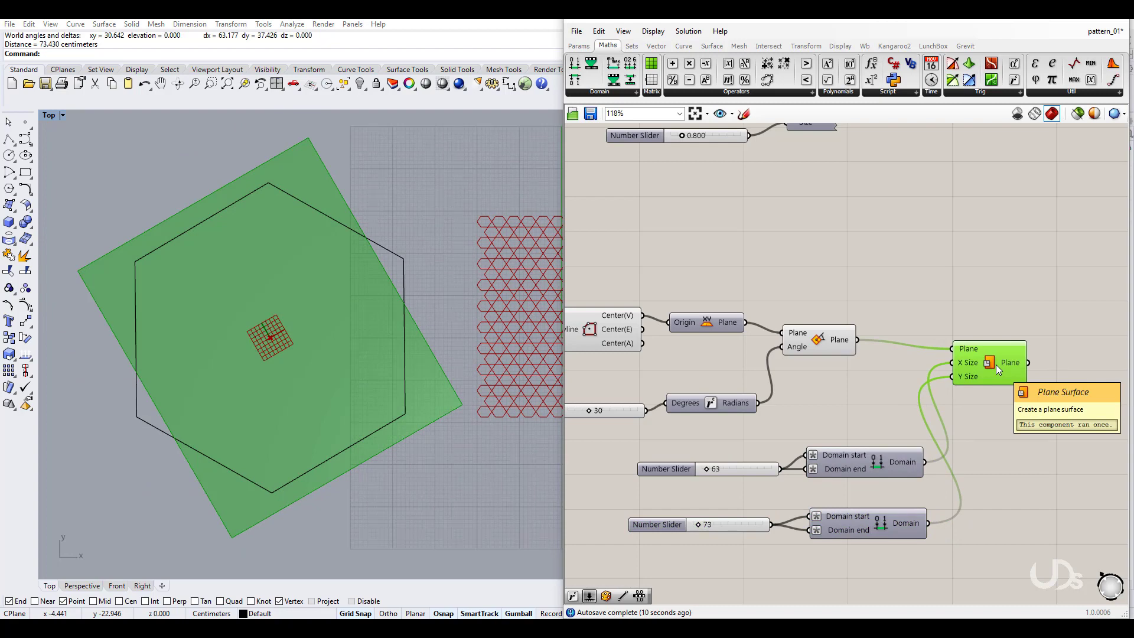
Raise the slider feeding the X Size domain to 80 to test the surface's size in that direction
drag(698, 524, 699, 523)
drag(704, 471, 706, 469)
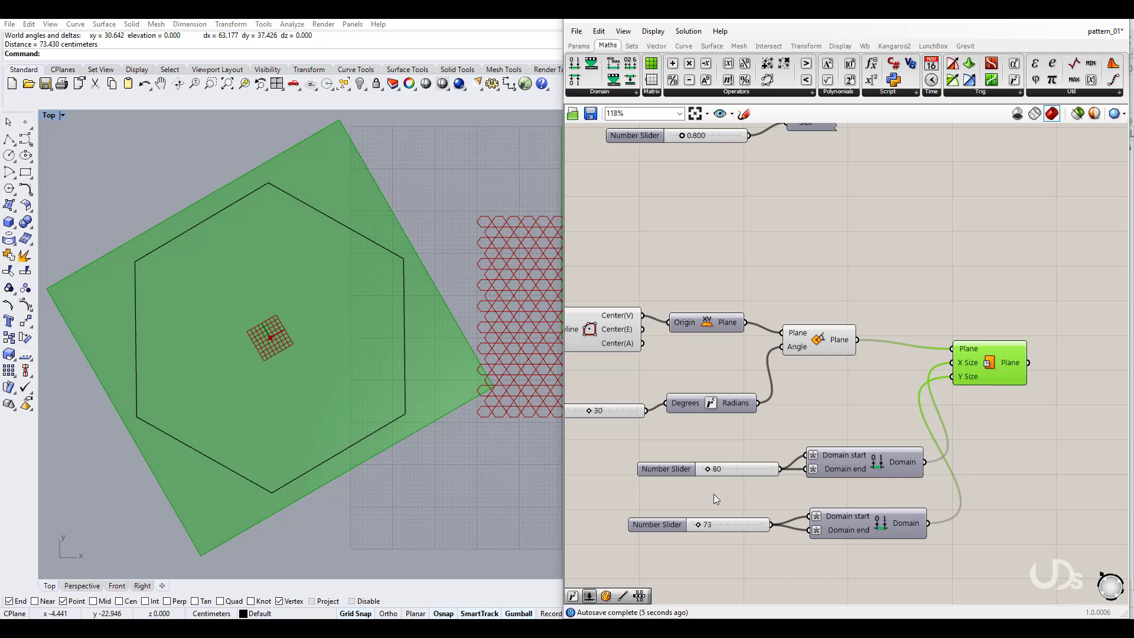
Measure the hexagon again in Rhino between its lower-left and upper-right vertices
text(D)
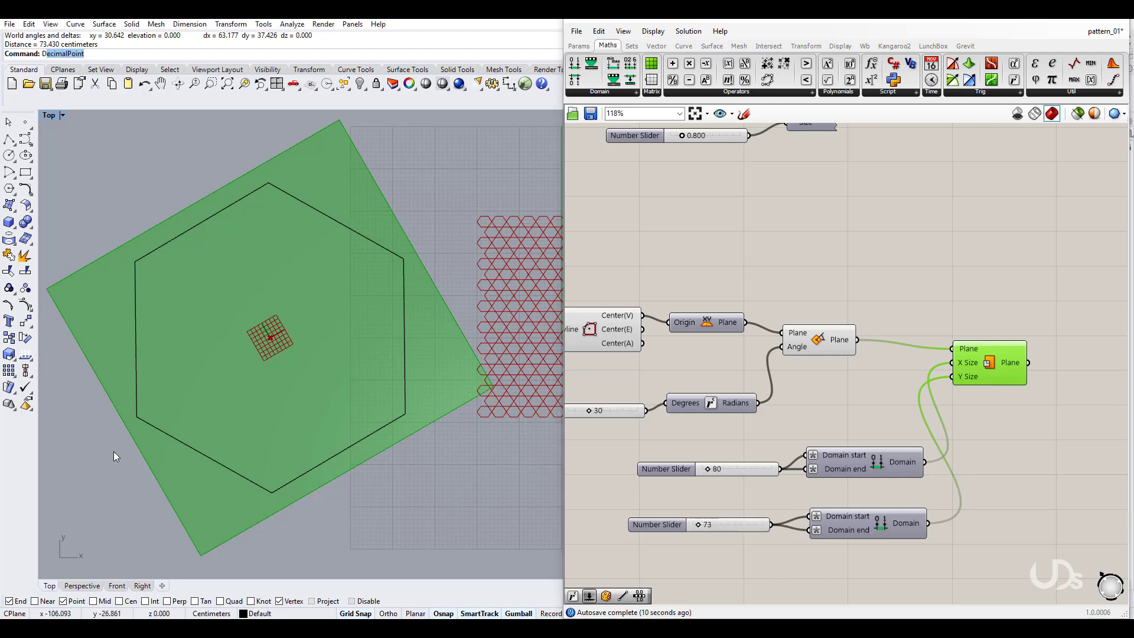
text(is)
key(Return)
click(136, 416)
click(404, 259)
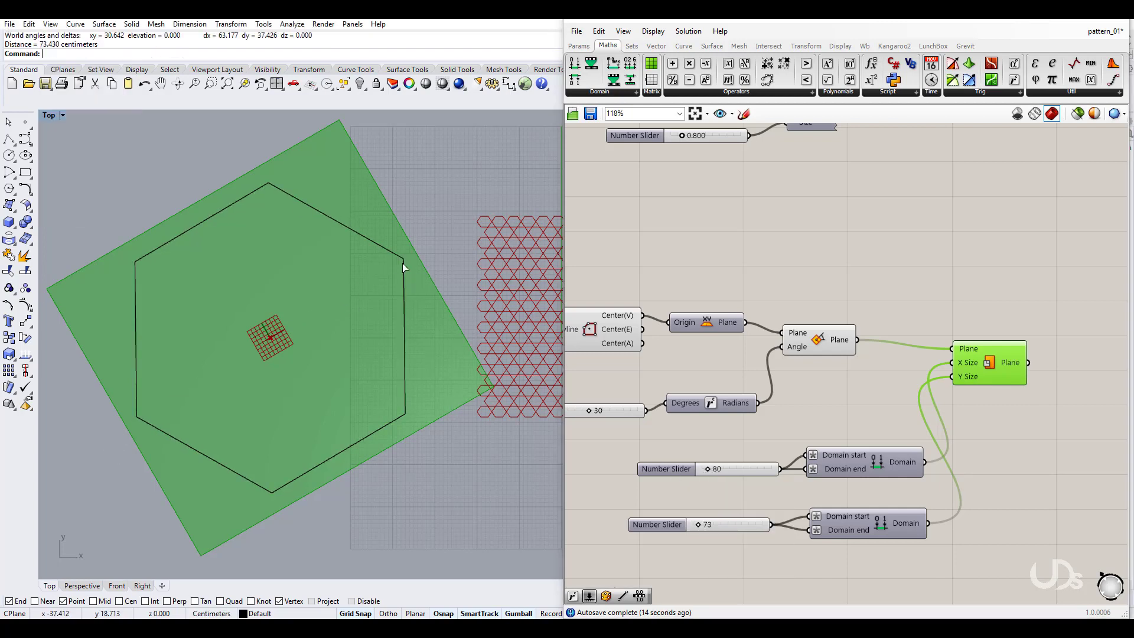
Configure the X Size domain slider with a maximum of 100, floating-point rounding to four digits and a value of 73.430
double_click(682, 469)
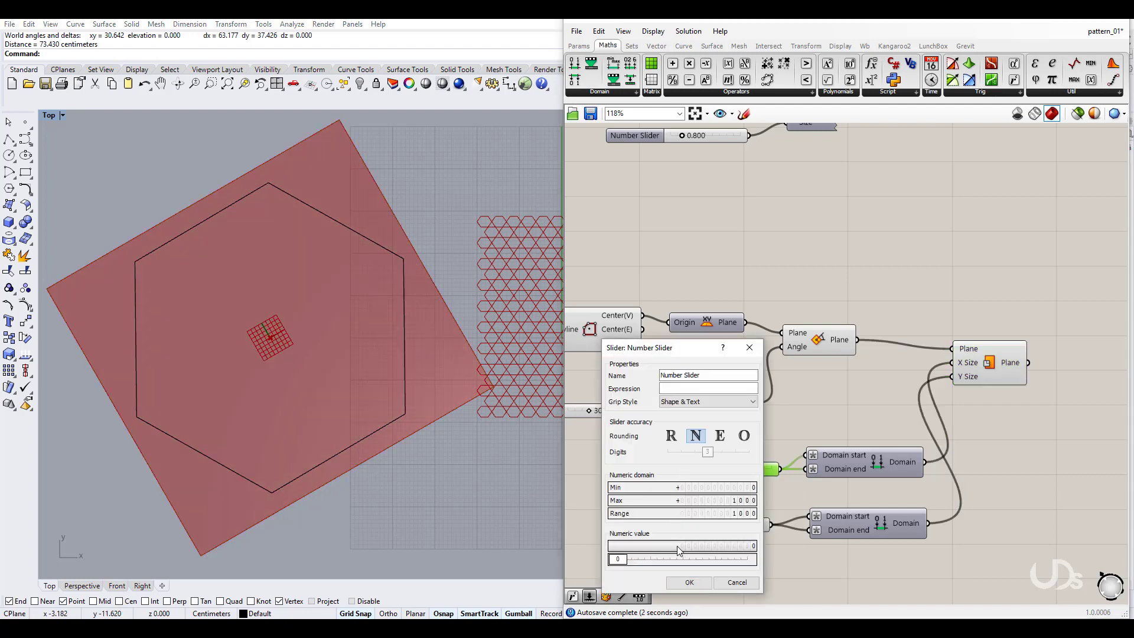
double_click(702, 501)
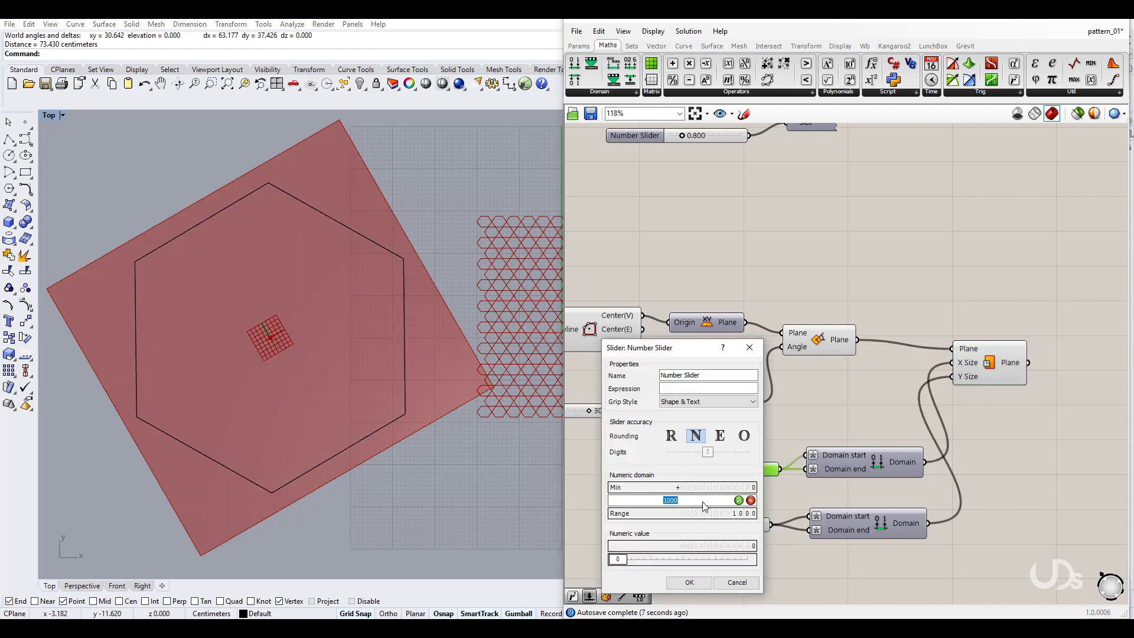
text(100)
click(738, 500)
double_click(705, 547)
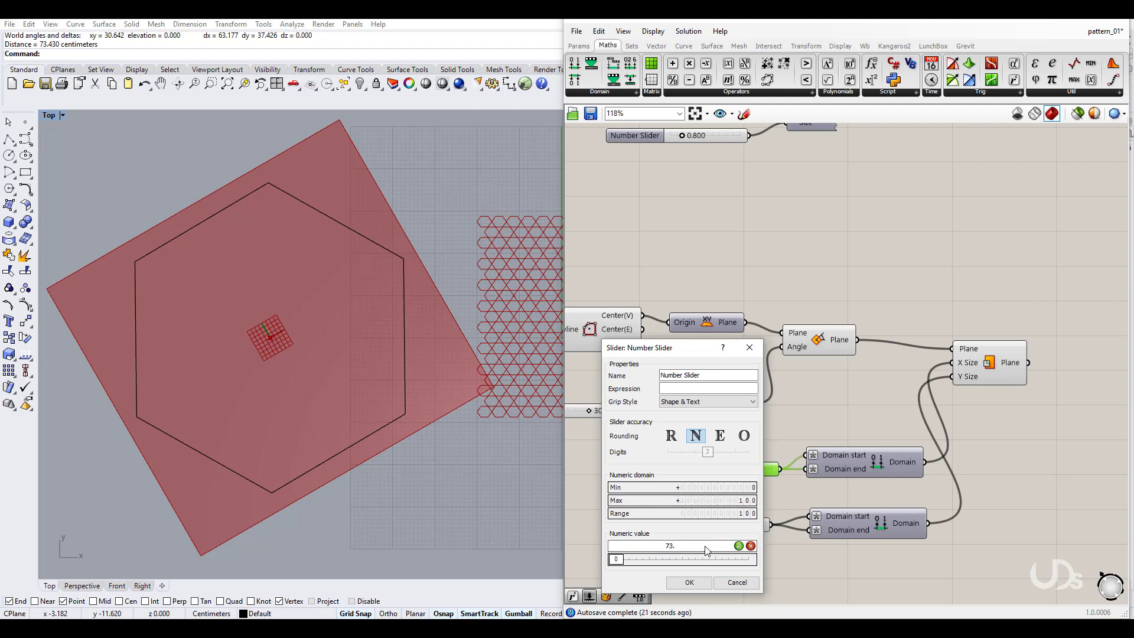
text(73.430)
click(671, 435)
drag(706, 452, 721, 451)
click(689, 582)
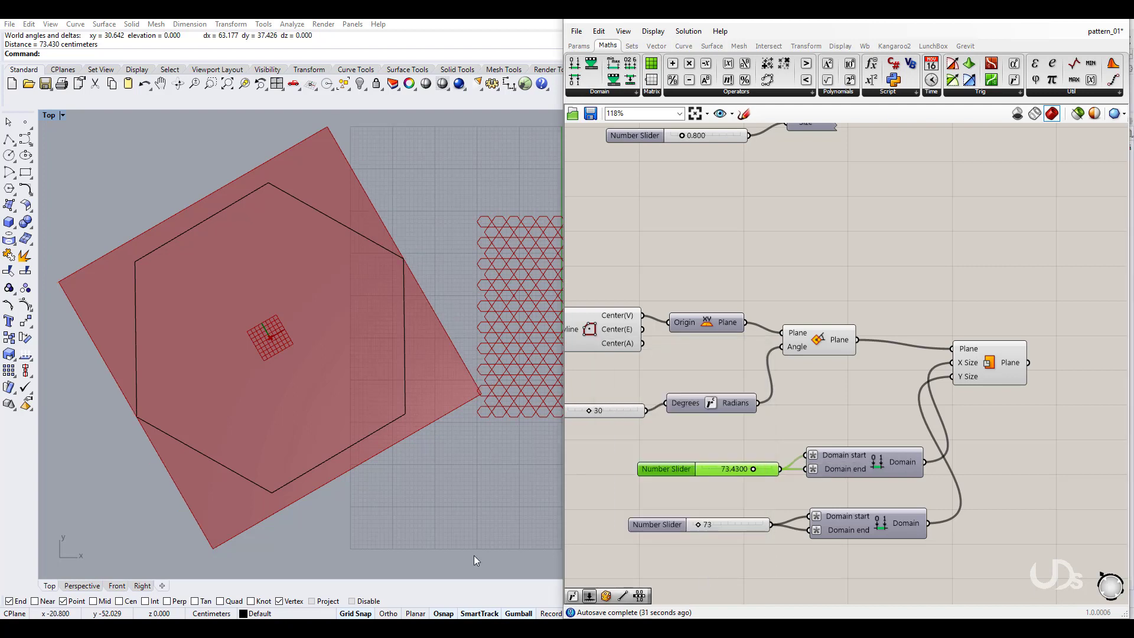
Align both sliders with their Construct Domain components and set the Y Size domain slider to 90
drag(665, 526, 663, 531)
click(673, 482)
drag(670, 468, 664, 459)
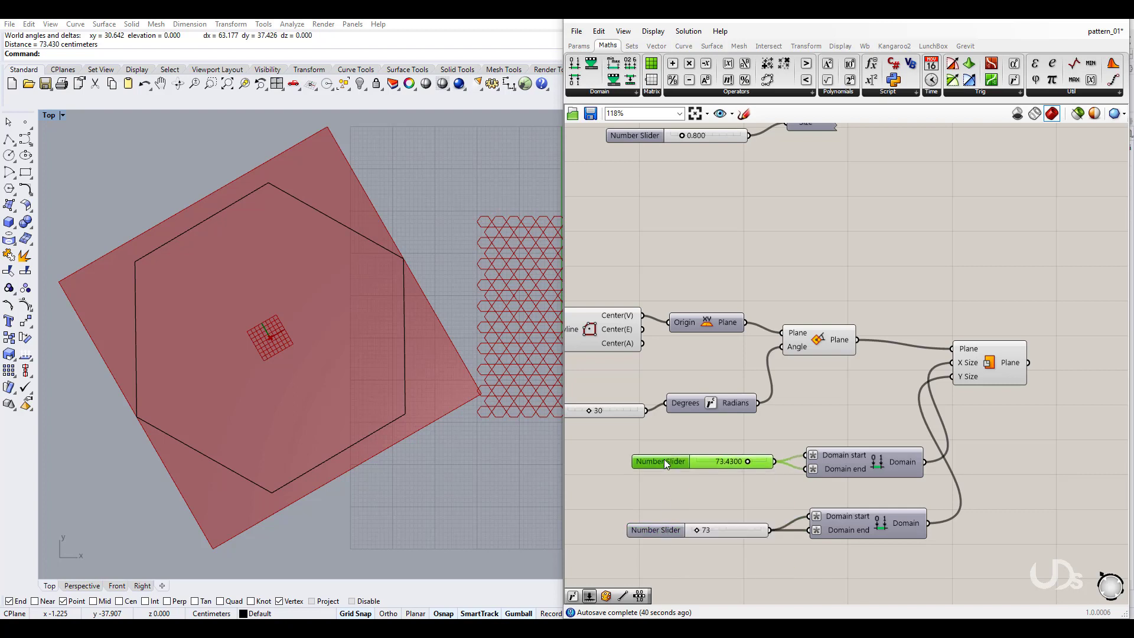
drag(701, 531, 709, 531)
Measure the distance between the hexagon's bottom and upper-left vertices again in Rhino
right_click(444, 246)
click(273, 490)
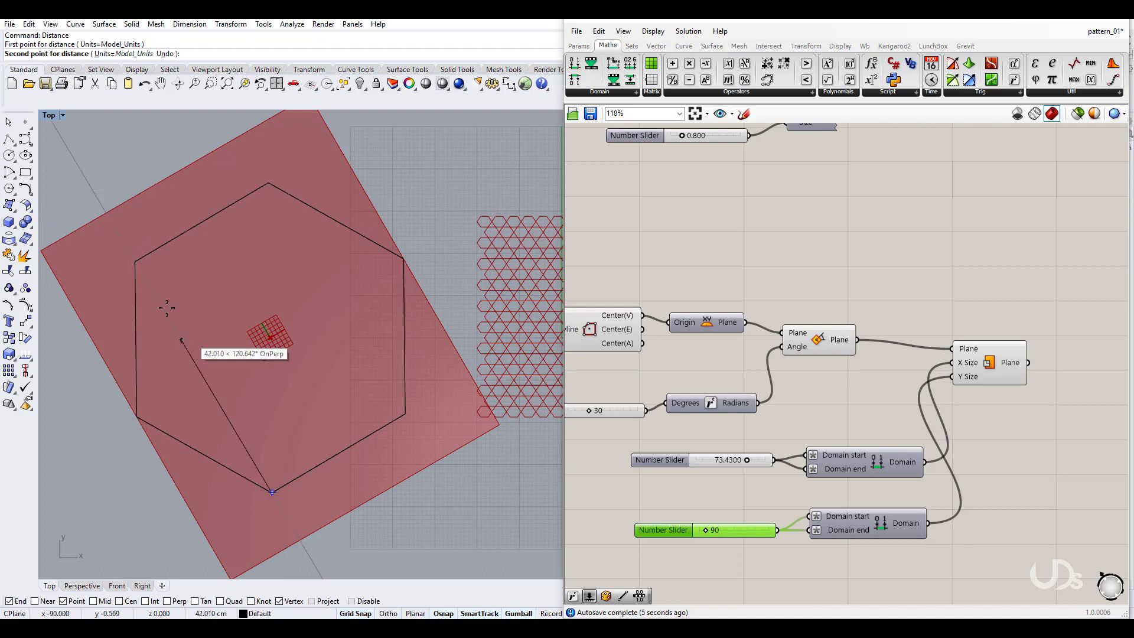
click(135, 262)
Give the Y Size domain slider a maximum of 100, enter 63.592 as its value and adjust it to 65
double_click(674, 532)
double_click(698, 522)
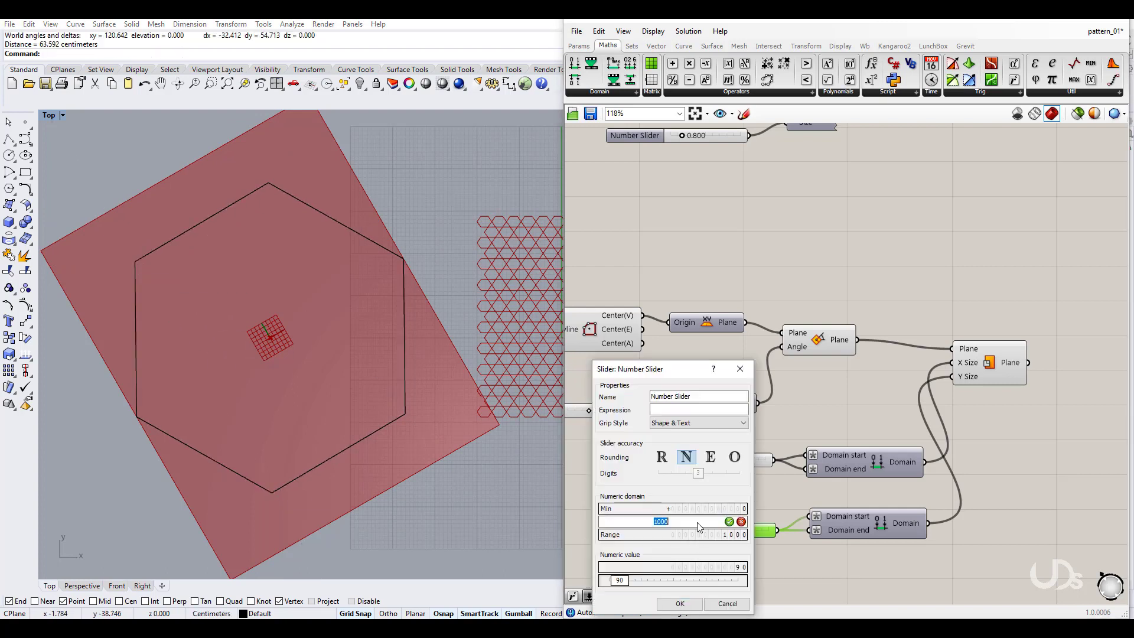
text(100)
key(Return)
double_click(700, 568)
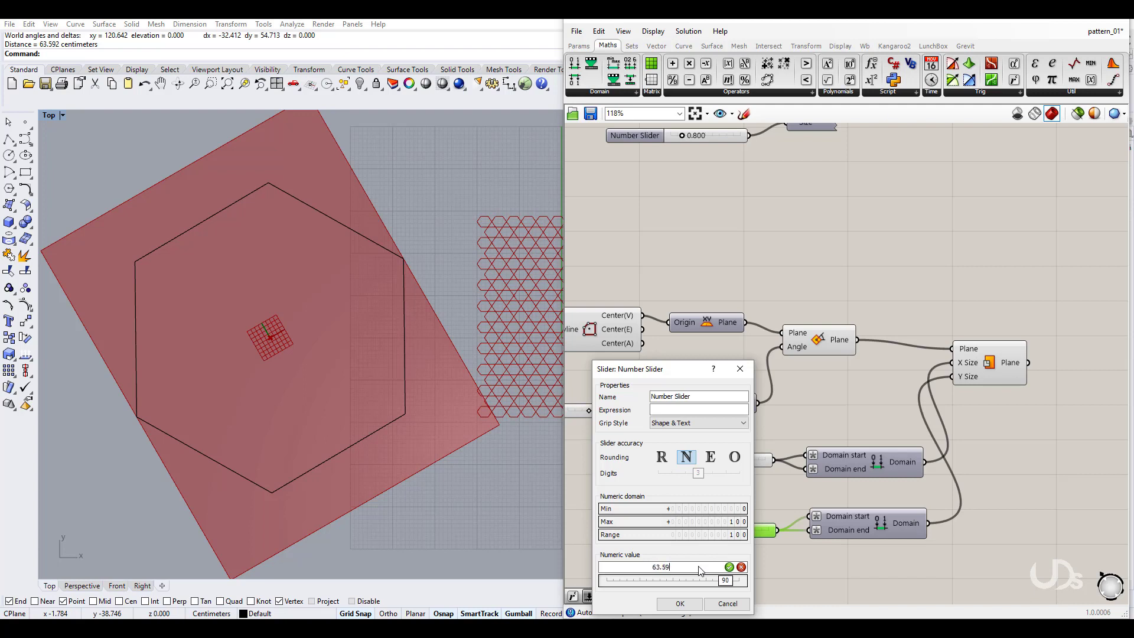
text(63.592)
click(729, 567)
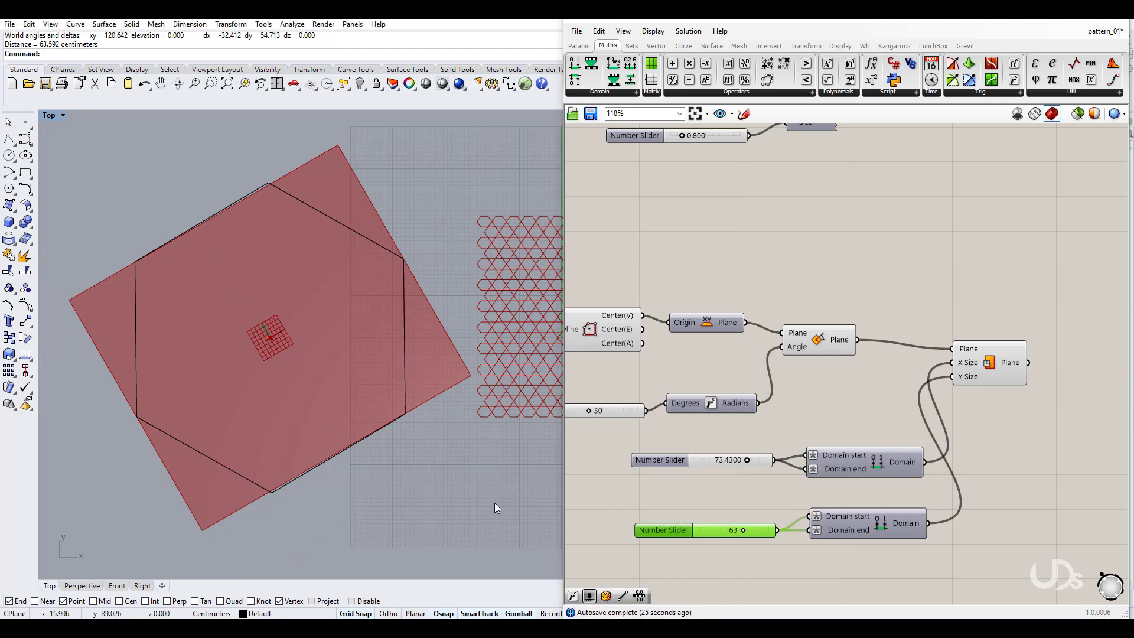
right_drag(757, 554, 755, 527)
drag(678, 504, 742, 495)
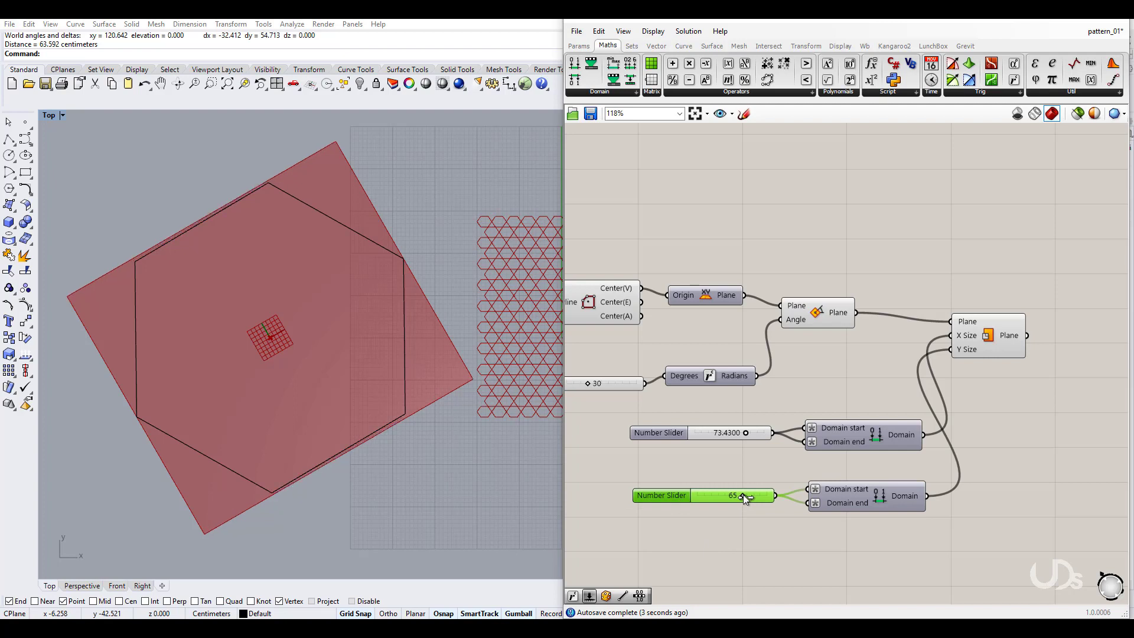
Delete the existing hexagon curve from the Rhino model
click(405, 412)
key(Delete)
right_drag(419, 454, 441, 468)
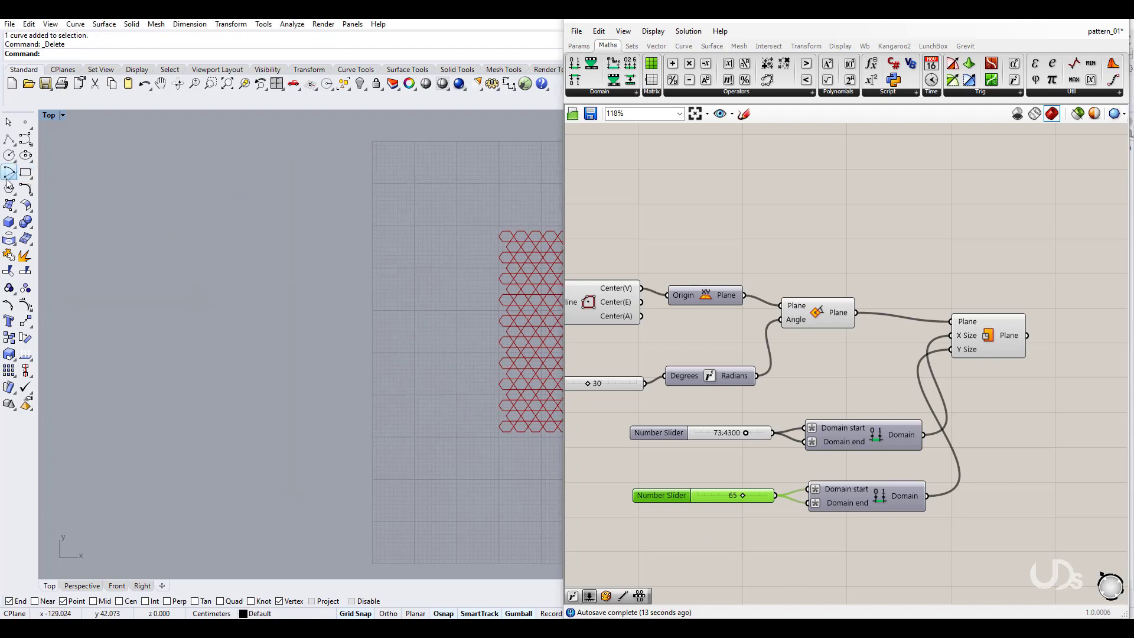
Draw a flat-topped six-sided inscribed polygon with a 37 cm radius in Rhino and move it beside the hexagon pattern
click(9, 188)
scroll(149, 392, down, 3)
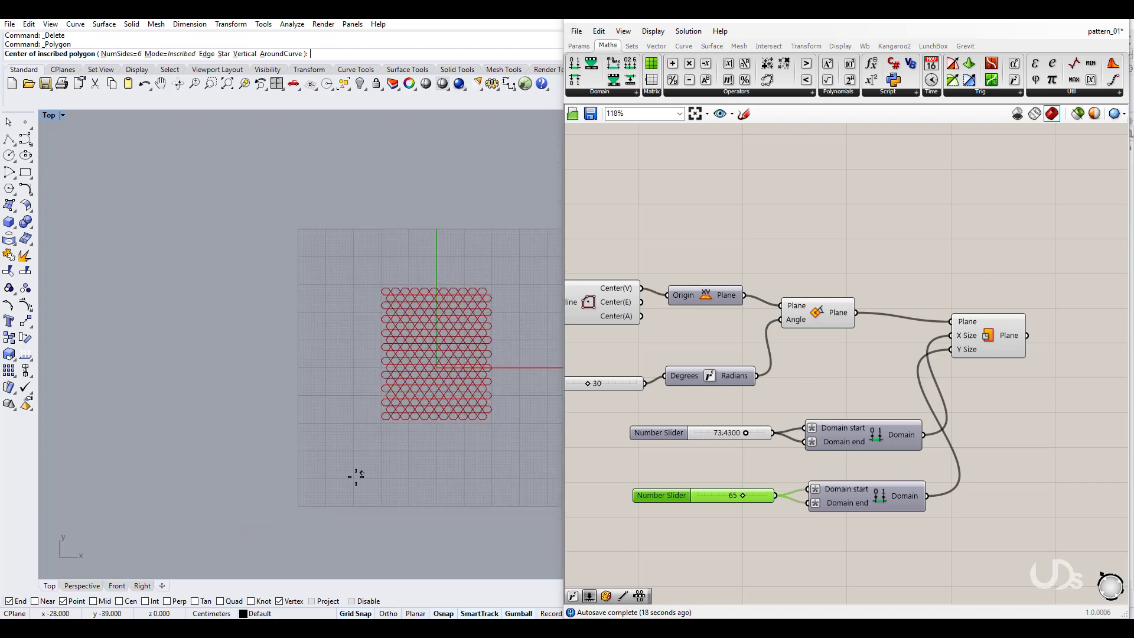
click(409, 450)
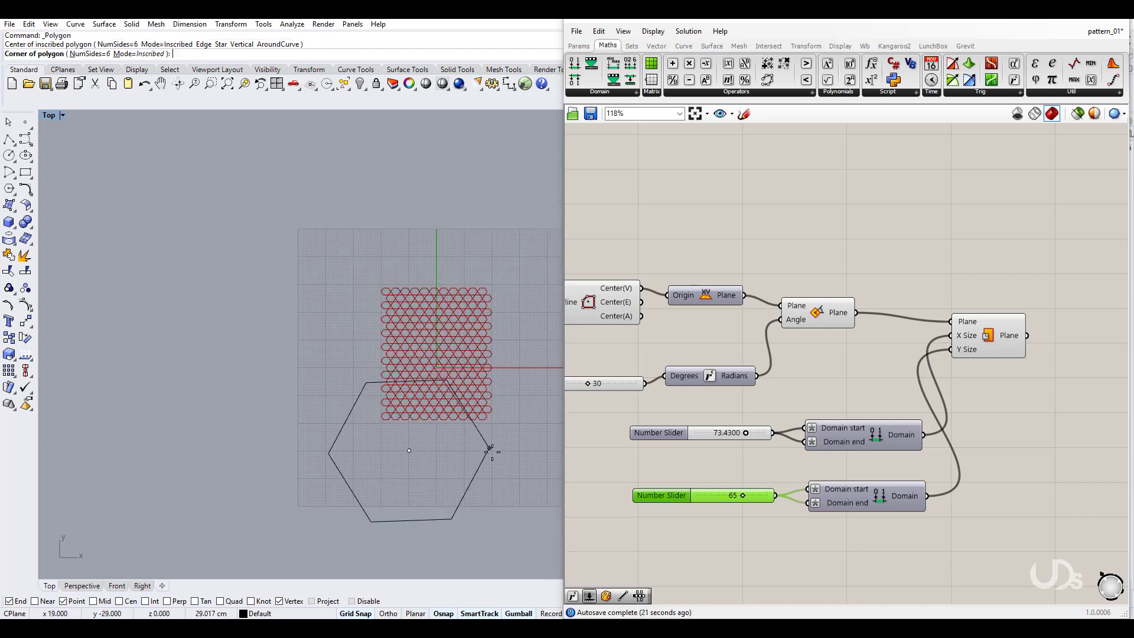
scroll(499, 448, up, 5)
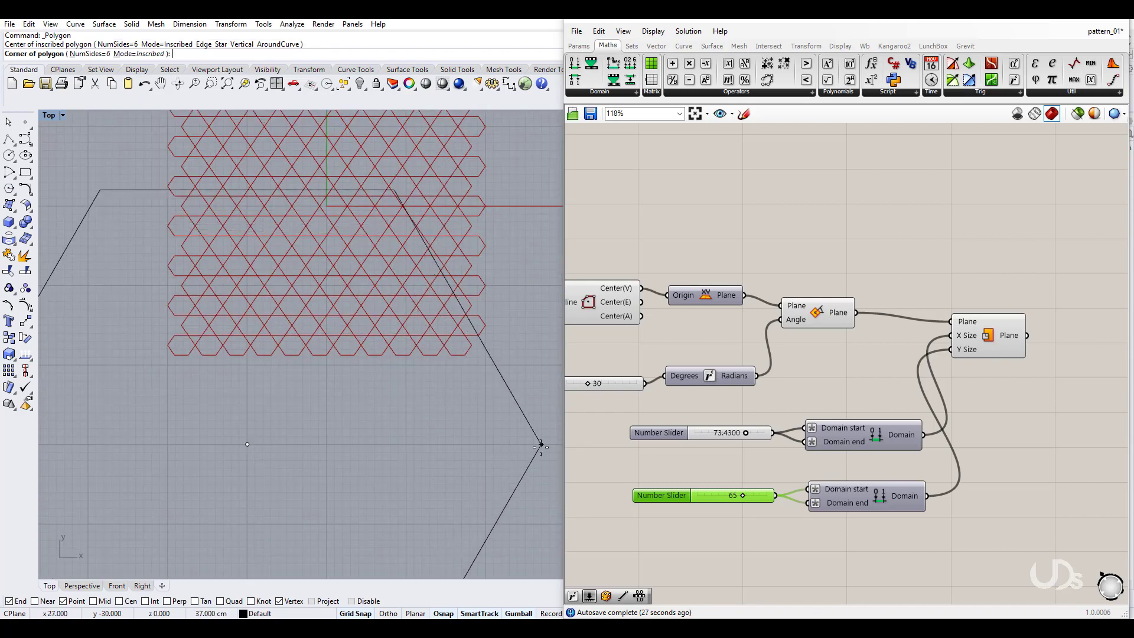
click(539, 442)
scroll(485, 444, down, 5)
click(487, 464)
drag(484, 461, 278, 369)
key(Escape)
Reference the newly drawn Rhino hexagon in the Curve parameter that feeds the polygon center component
scroll(227, 366, up, 3)
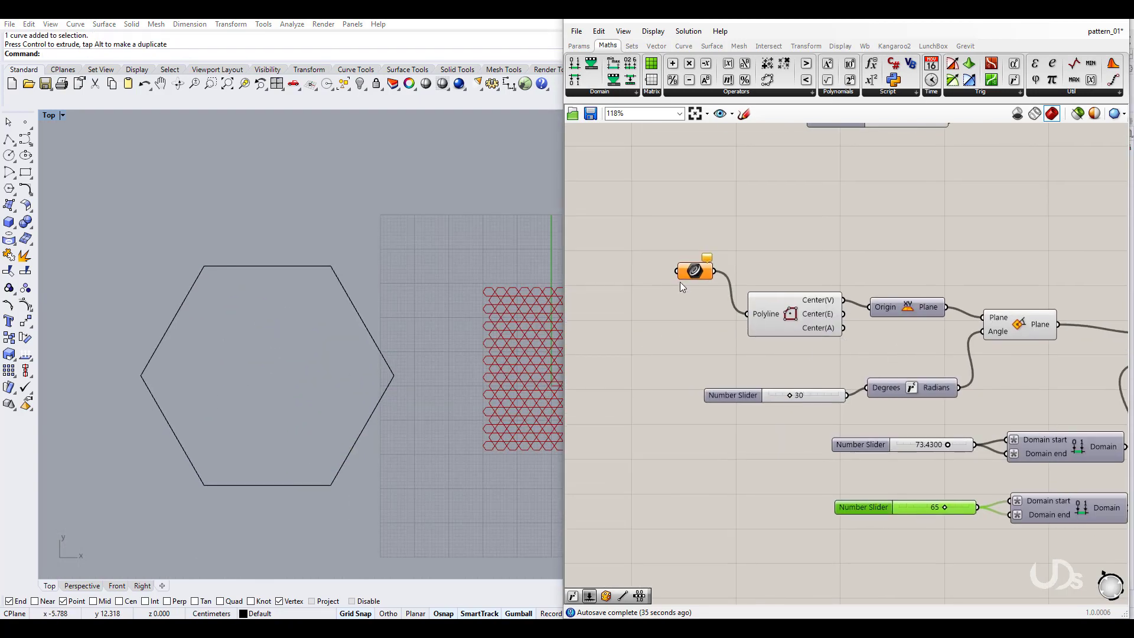
right_click(694, 272)
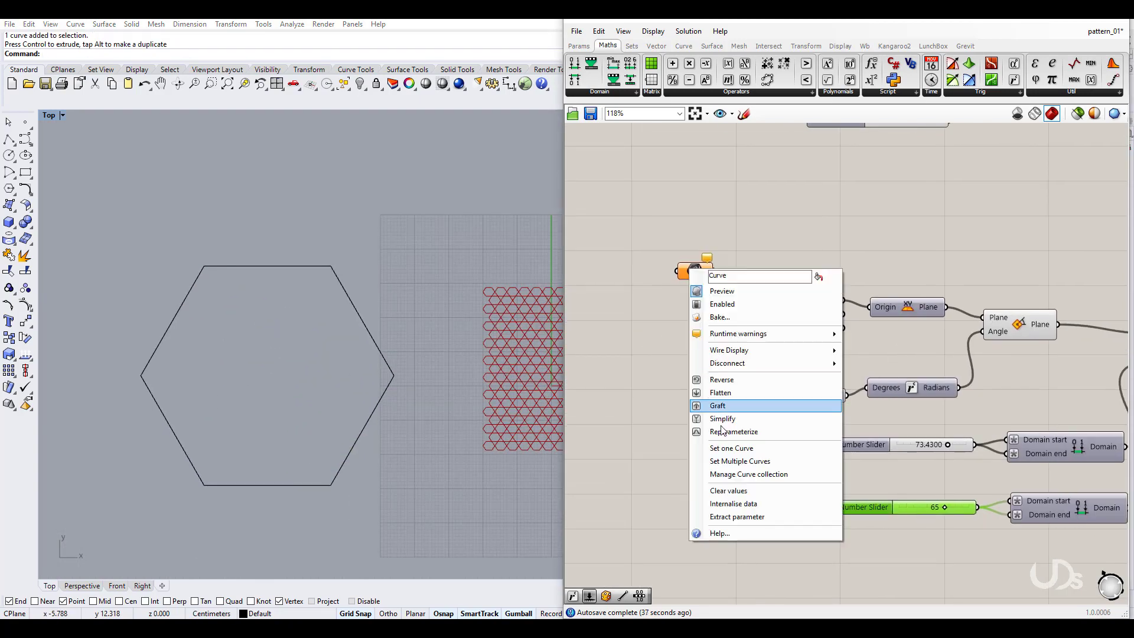
click(720, 433)
click(387, 423)
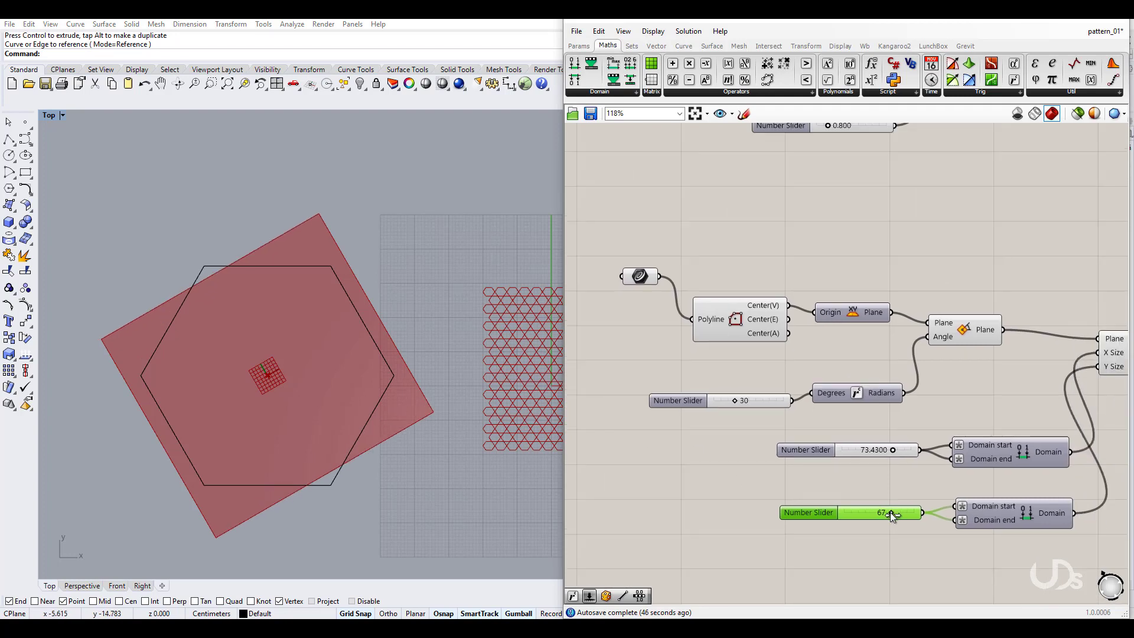
Measure the distance between the hexagon's lower-right and upper-left vertices and set the Y Size domain slider to 74
text(distance)
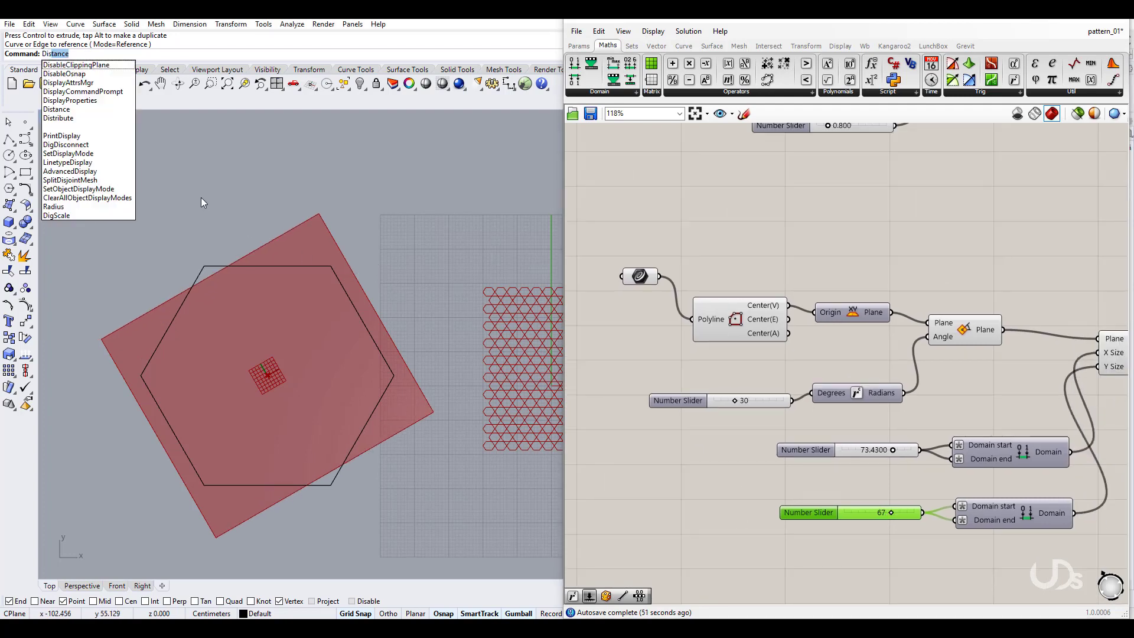
key(Return)
click(331, 486)
click(204, 266)
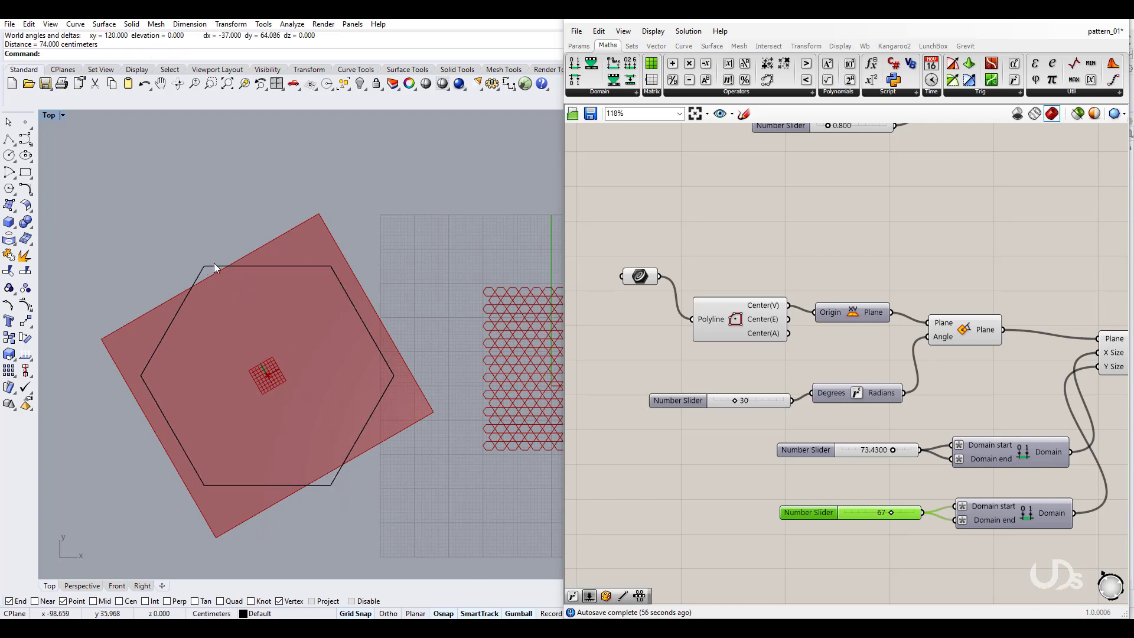
double_click(813, 513)
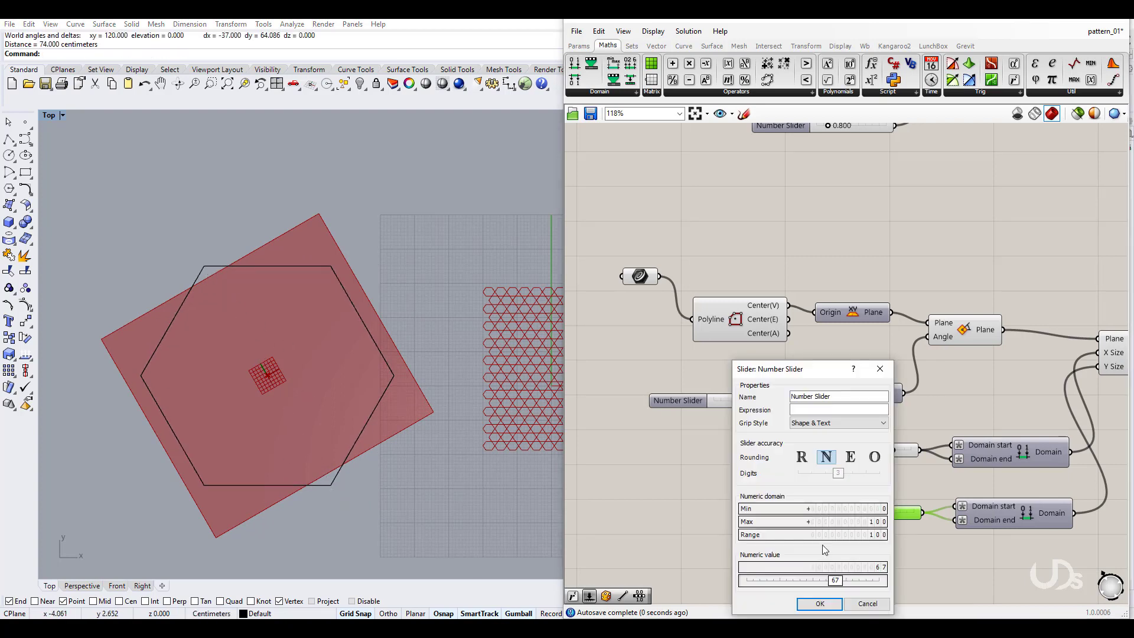
click(819, 603)
Measure the distance between the hexagon's lower-left and right vertices and set the X Size domain slider to 64.086
key(Return)
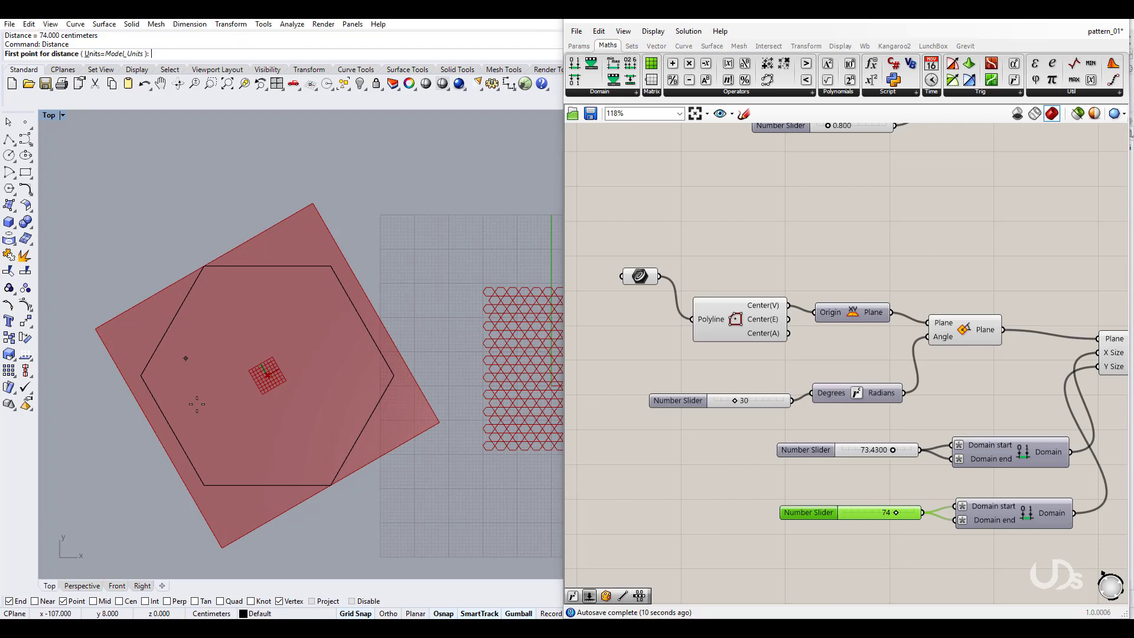
click(204, 485)
click(394, 376)
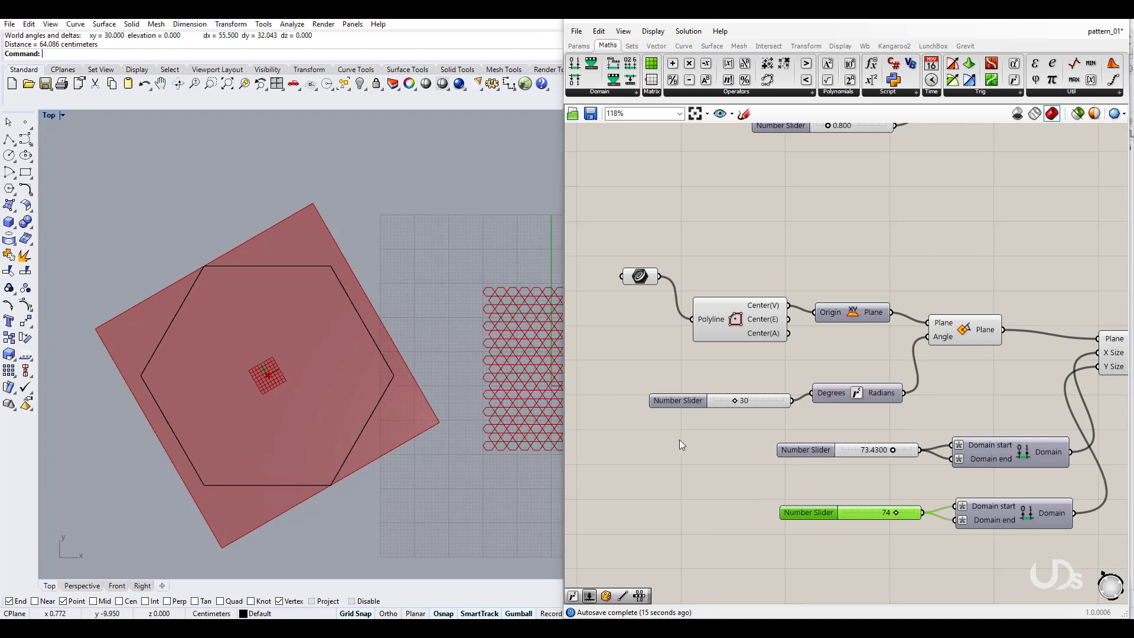
double_click(791, 451)
double_click(796, 531)
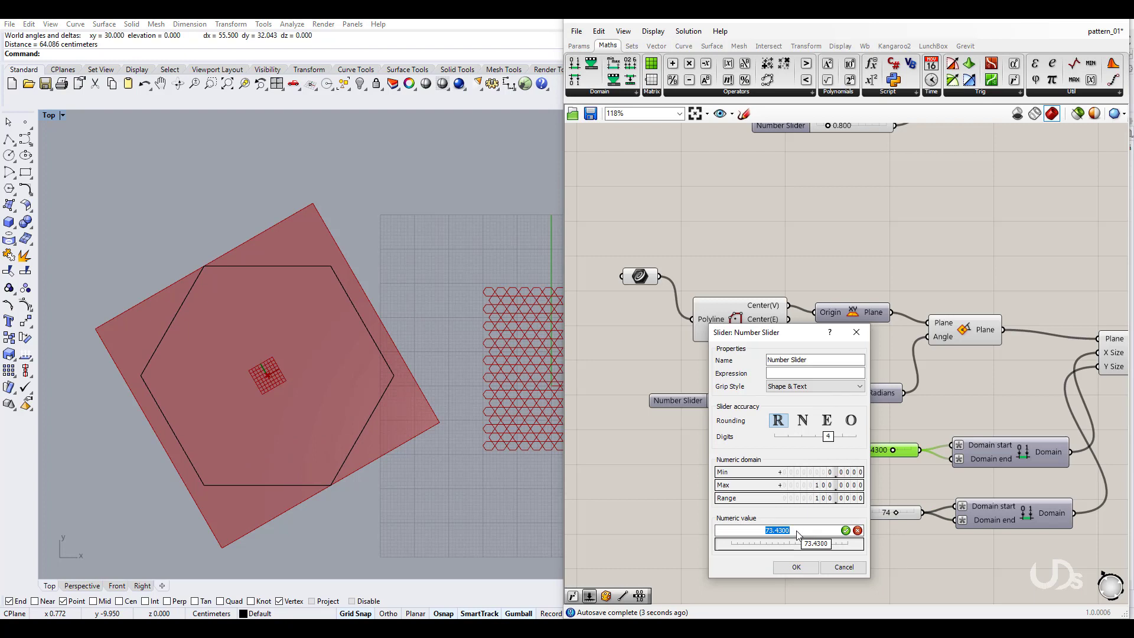
text(64.086)
key(Return)
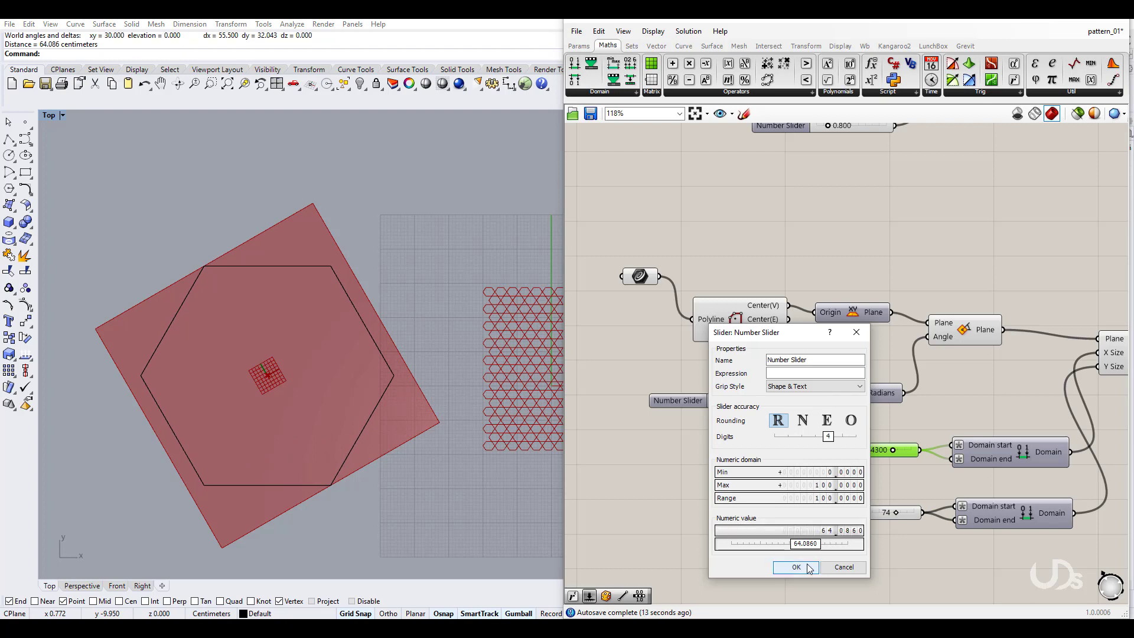
key(Return)
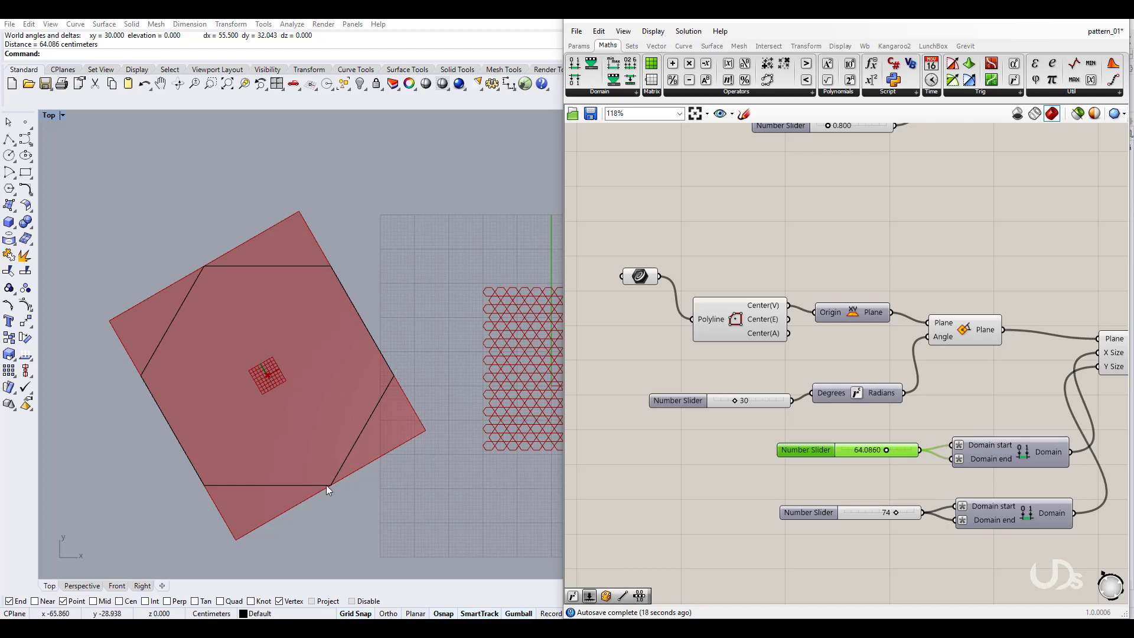
Move the Y Size domain slider up closer to the X Size domain slider
drag(801, 505, 800, 476)
click(821, 528)
Add a Scale component beside the Plane Surface component
right_drag(824, 528, 767, 520)
right_drag(829, 520, 748, 509)
right_drag(933, 537, 771, 535)
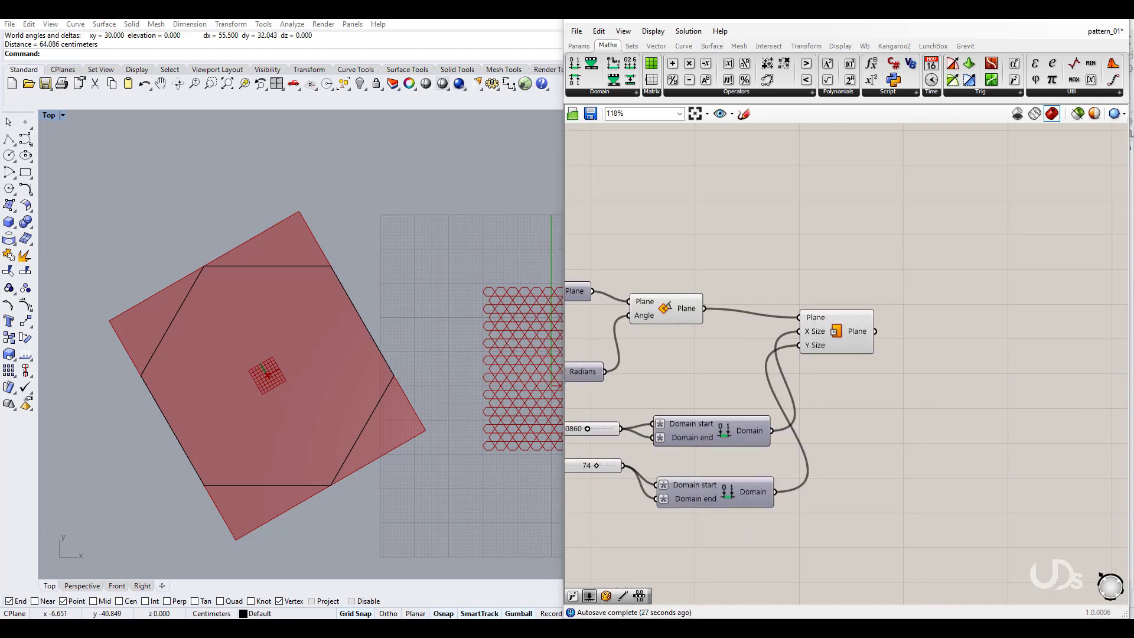
right_drag(906, 367, 885, 390)
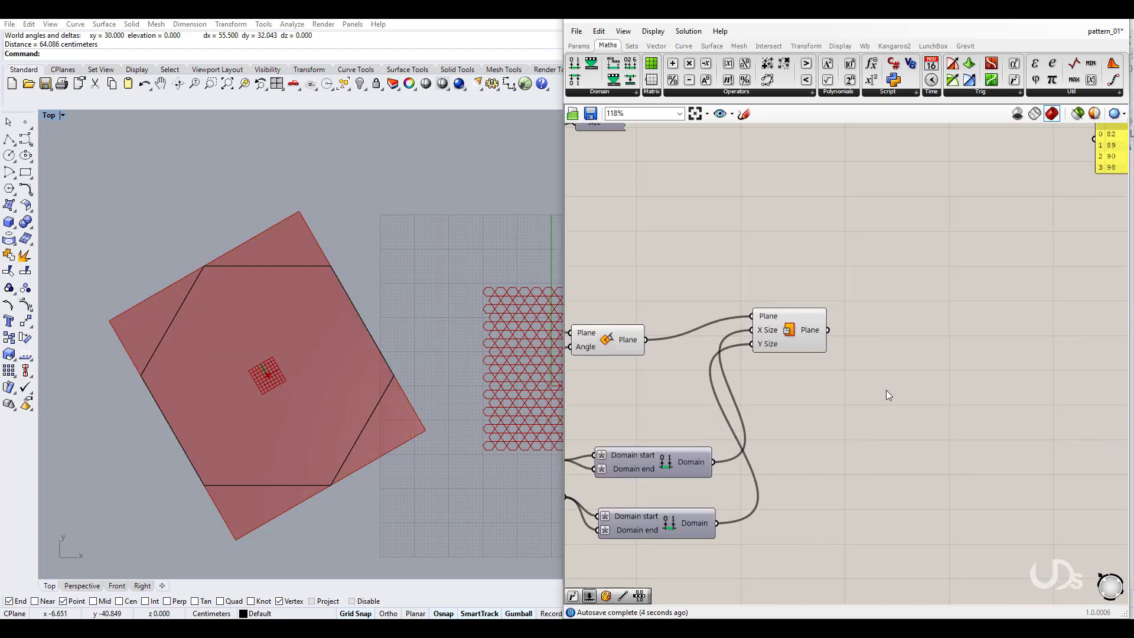
double_click(920, 428)
text(sc)
click(870, 379)
drag(880, 397, 928, 393)
Connect the rotated plane to the Scale component's Center and the plane surface to its Geometry input
right_drag(650, 347, 682, 359)
drag(677, 351, 922, 401)
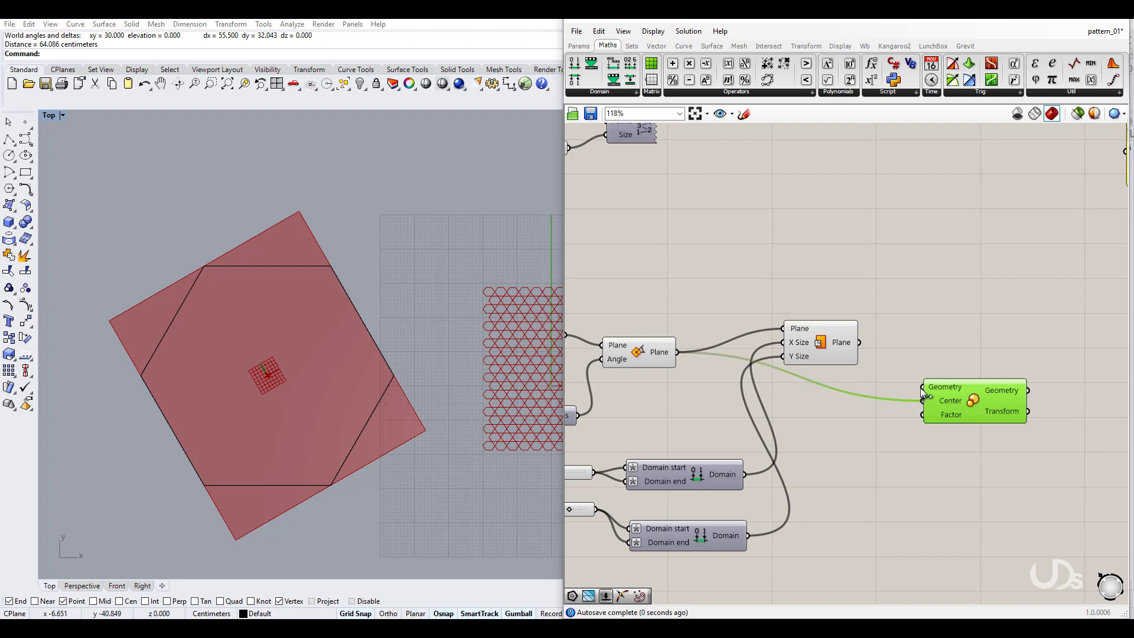
drag(859, 342, 922, 387)
right_drag(940, 465, 920, 459)
drag(941, 399, 962, 382)
Add a number slider with value 1 below the Scale component and give it floating-point rounding with four digits
double_click(898, 462)
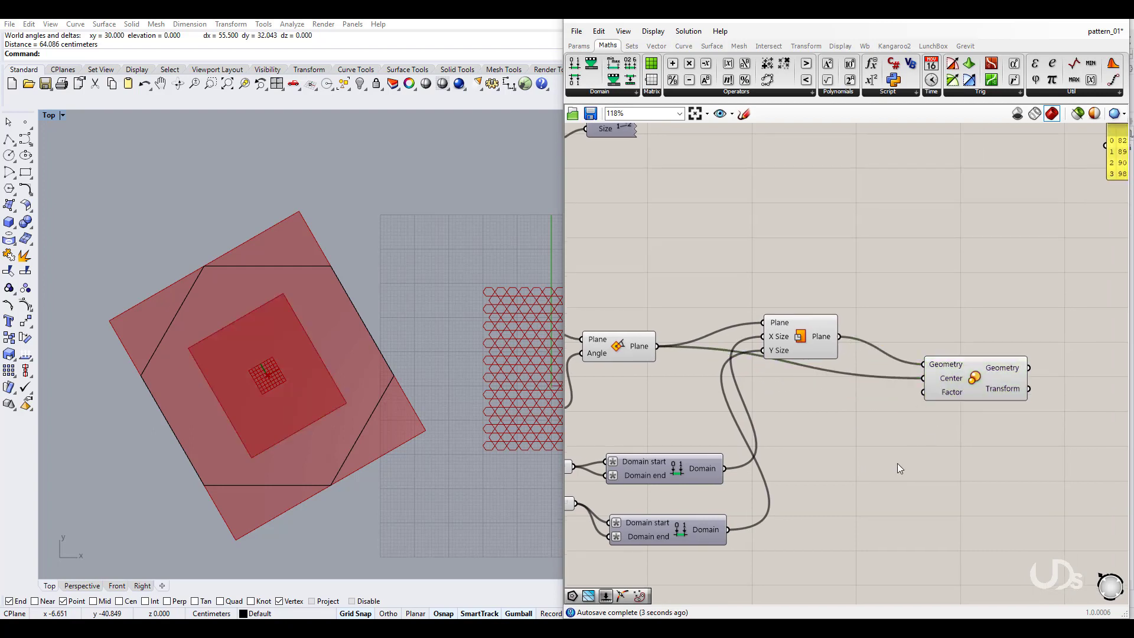
text(1)
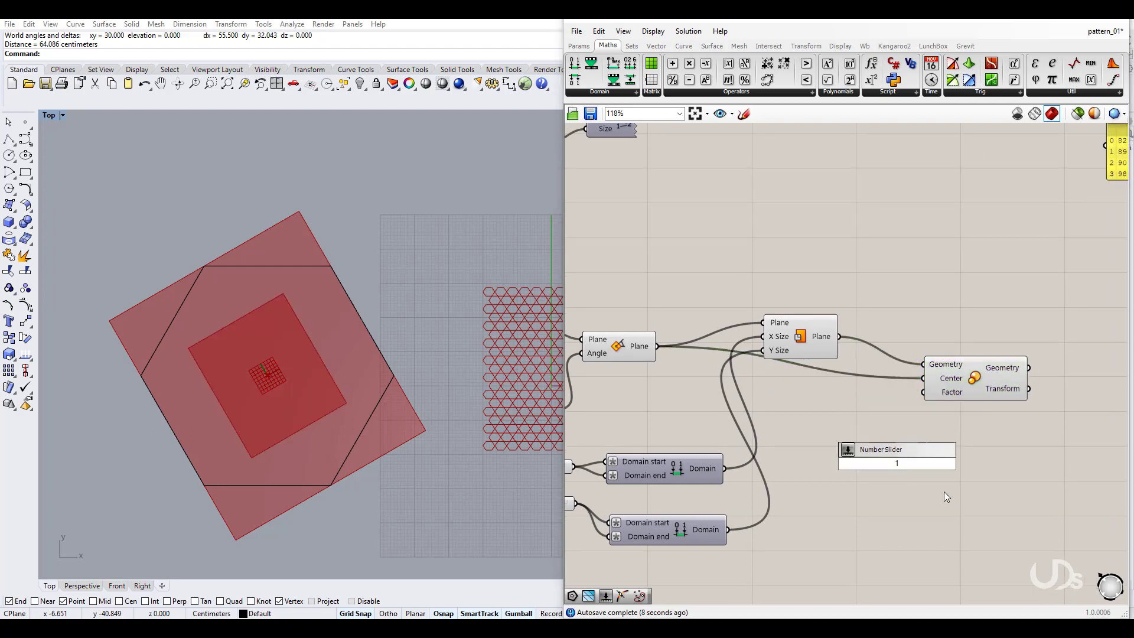
key(Return)
double_click(869, 465)
click(858, 432)
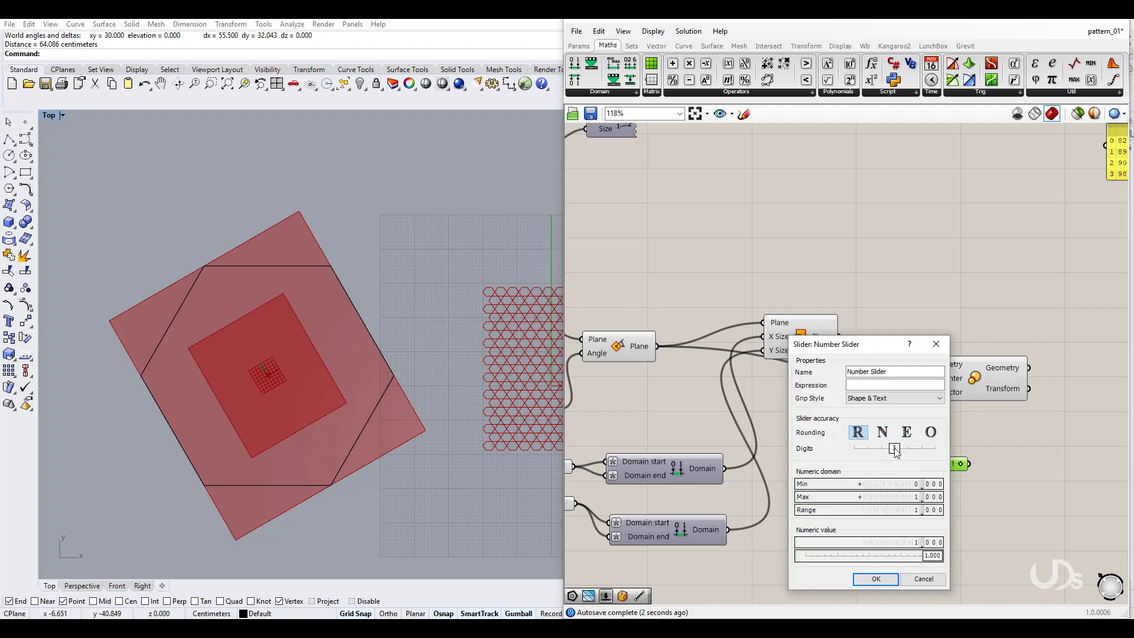
click(889, 581)
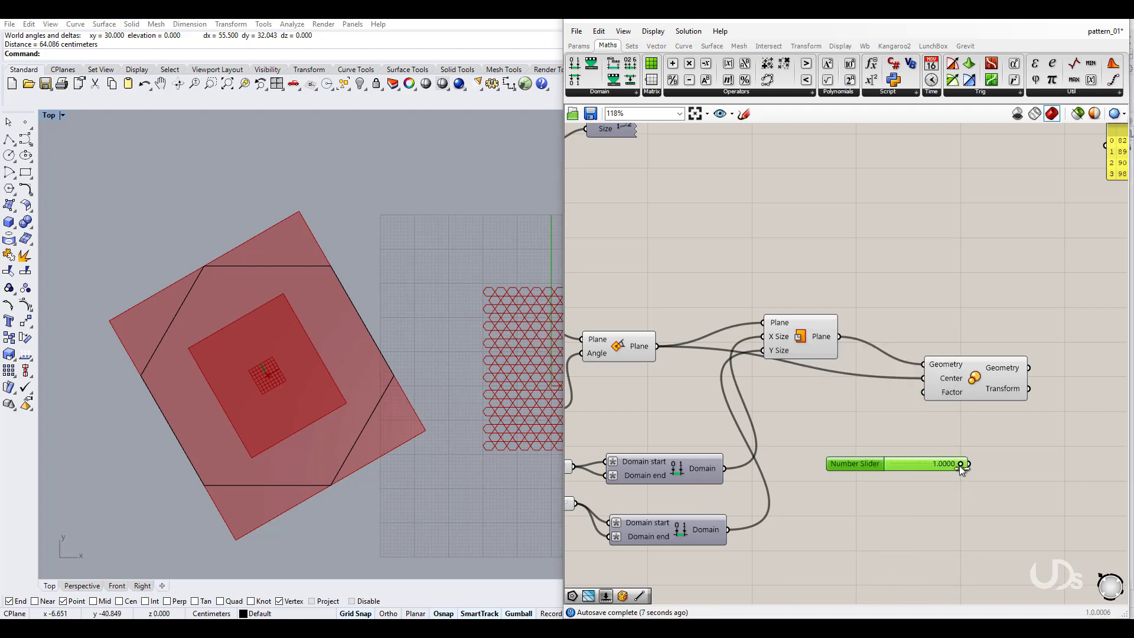
Connect the new slider to the Scale component's Factor input and set it to 0.9320
drag(960, 465, 922, 392)
drag(864, 464, 843, 464)
Connect the Scale component's Geometry output to the Surface parameter feeding the Hexagon Cells component
scroll(966, 518, down, 3)
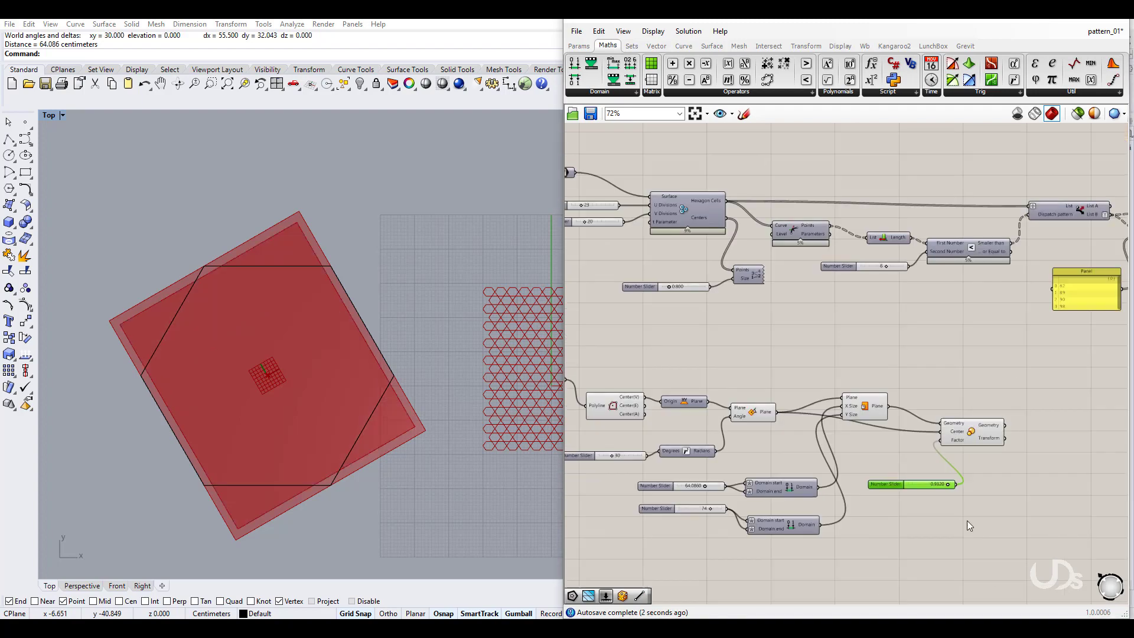
right_drag(1005, 495, 1078, 529)
scroll(1070, 459, up, 3)
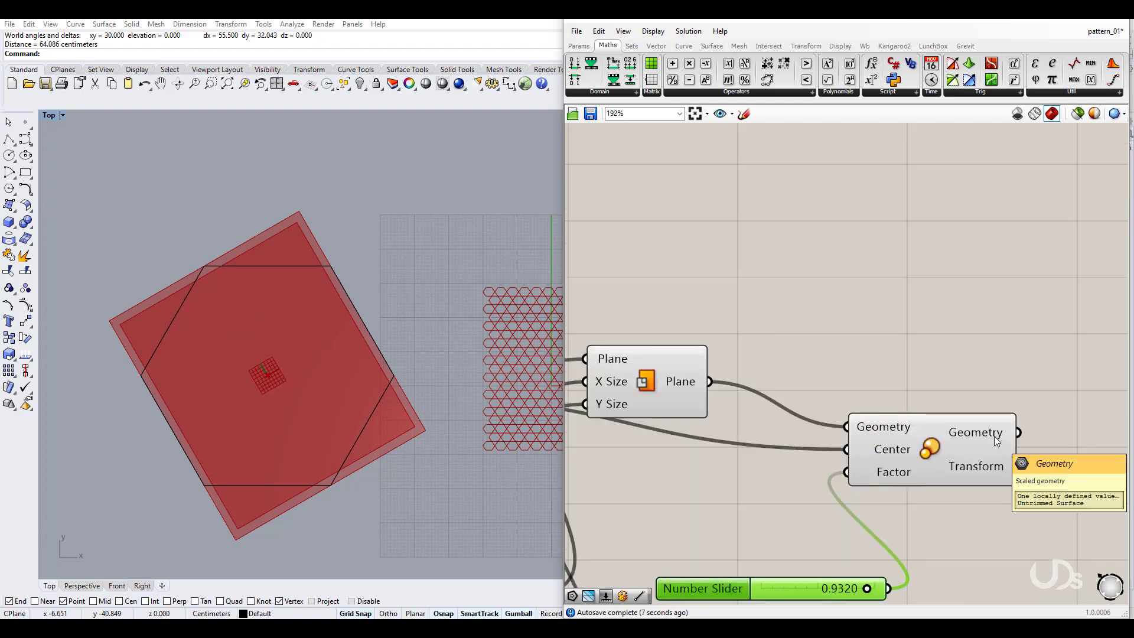
scroll(1048, 515, down, 5)
scroll(1049, 522, up, 1)
scroll(1040, 491, down, 1)
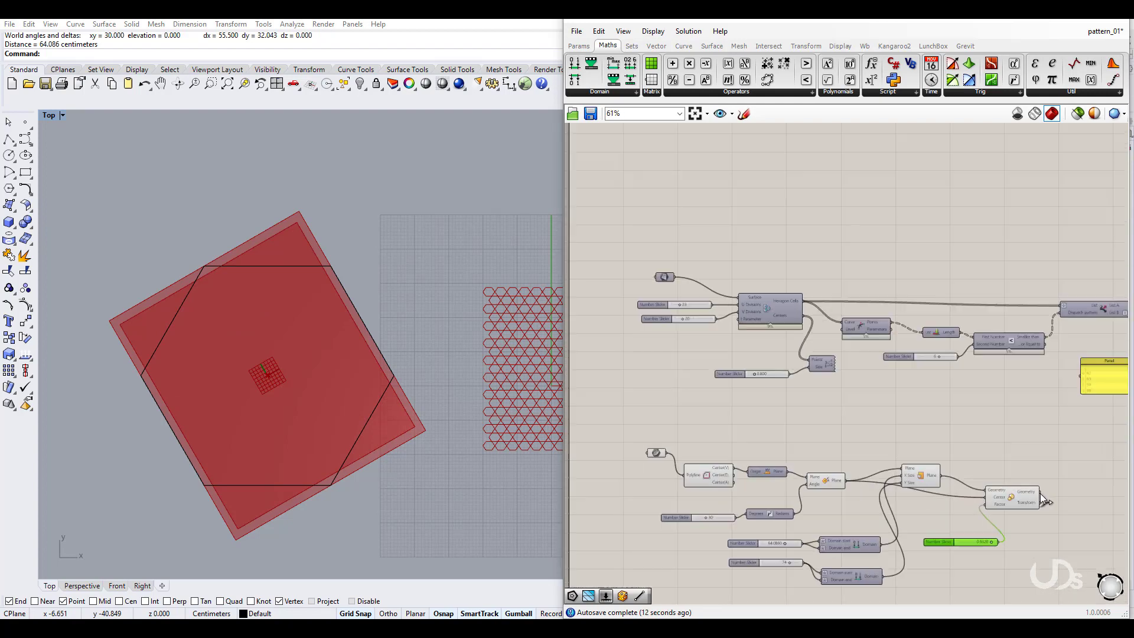
drag(1039, 492, 656, 277)
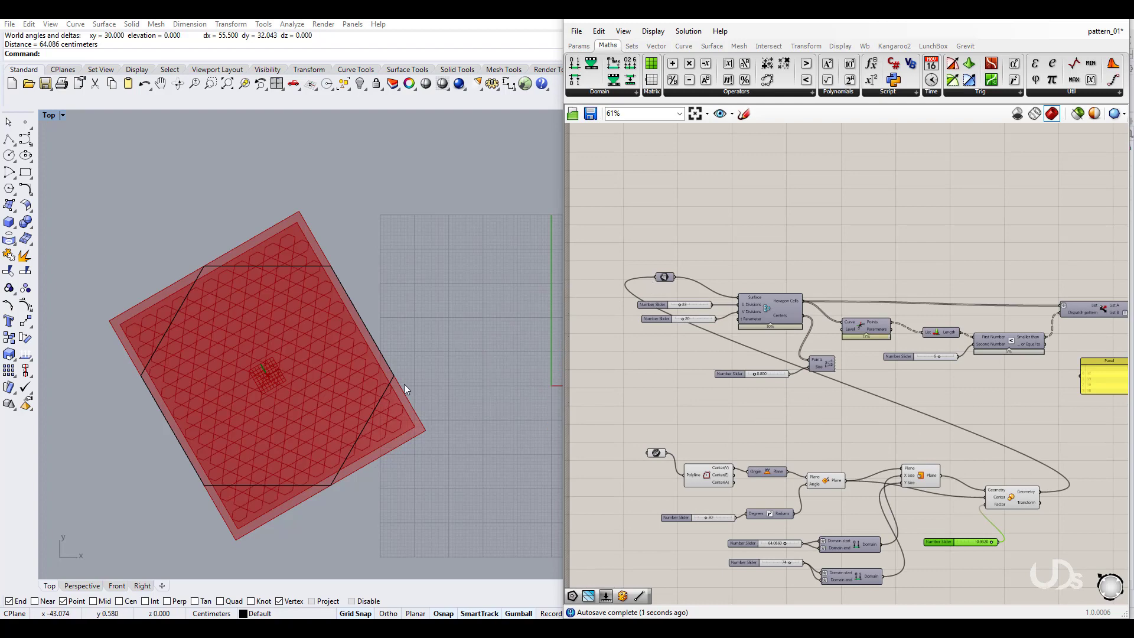
Set the Scale component's Factor slider to 1.0000
scroll(295, 341, up, 3)
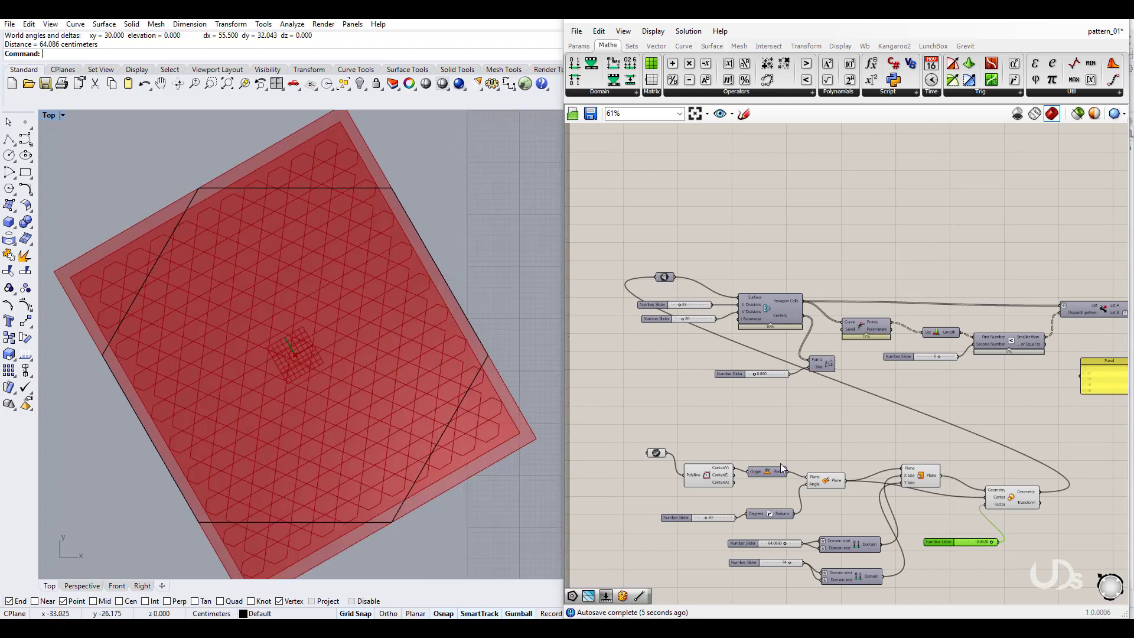
scroll(986, 552, up, 3)
drag(995, 528, 997, 528)
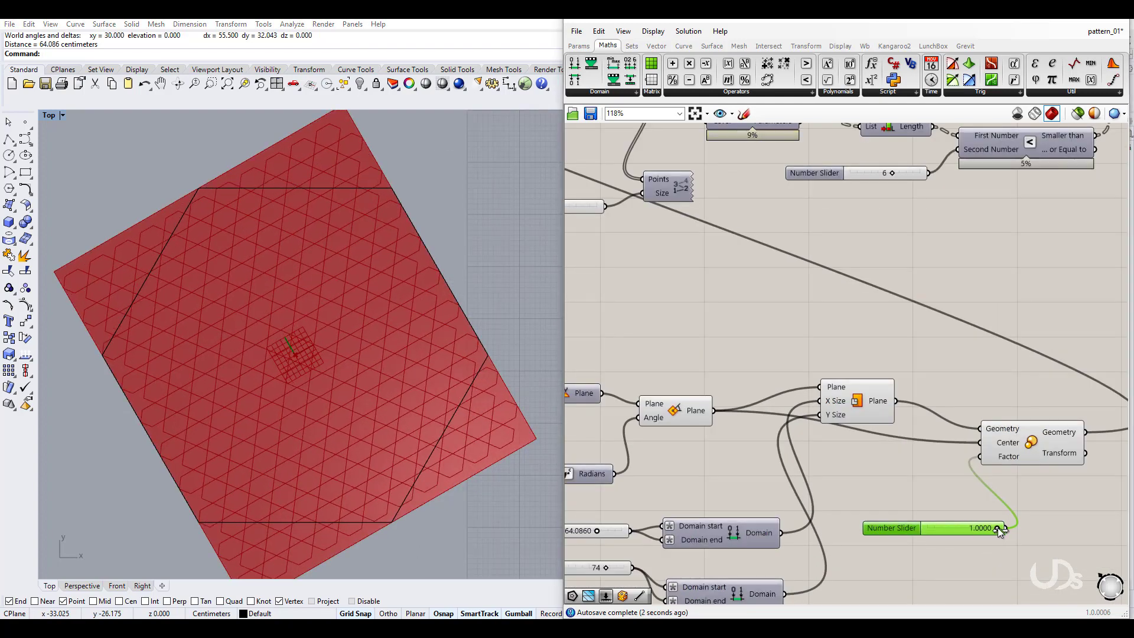
click(919, 498)
right_drag(920, 497, 922, 499)
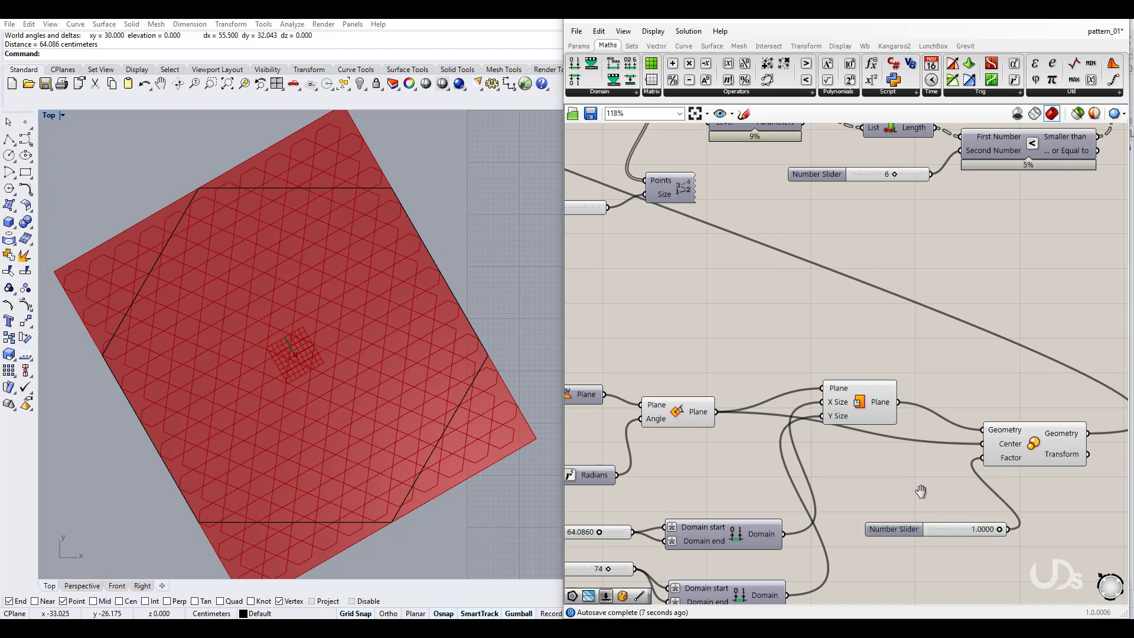
Delete the slider that drives the U Divisions of the Hexagon Cells component
right_drag(614, 272, 975, 601)
scroll(770, 472, up, 3)
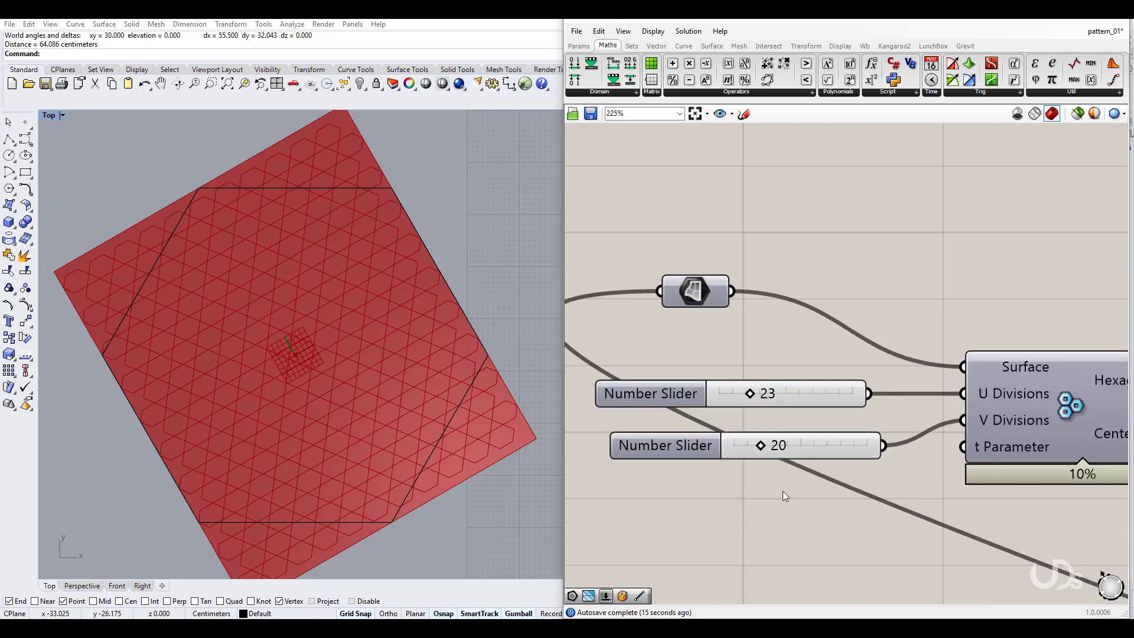
click(807, 400)
key(Delete)
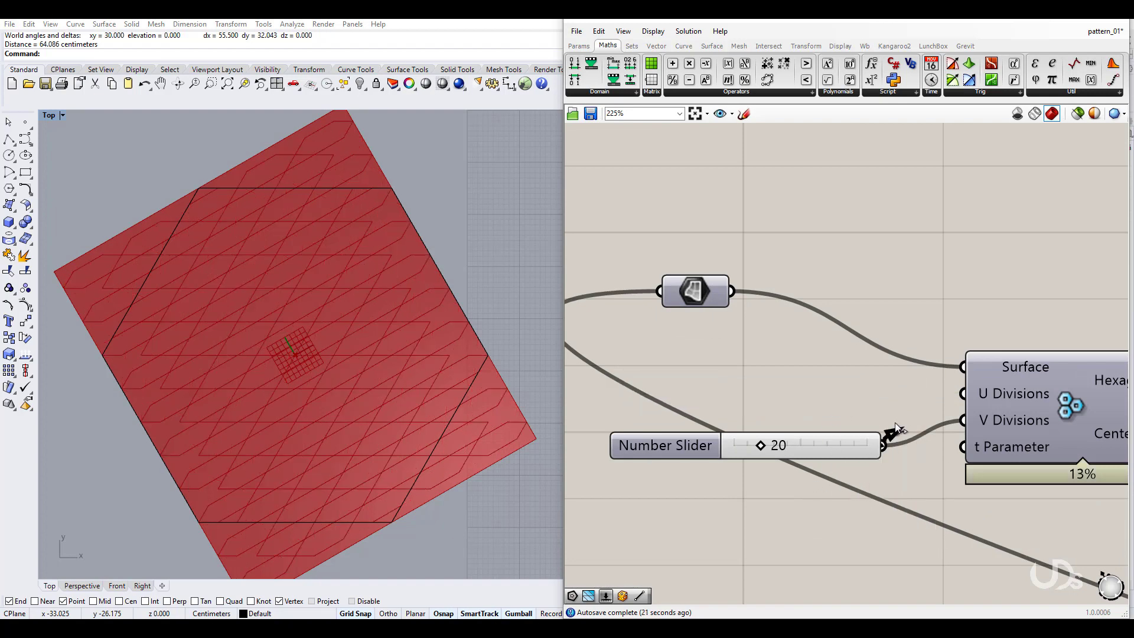
Connect the V Divisions slider to the Hexagon Cells U Divisions input as well, and give that input the expression x*2
drag(894, 428, 977, 394)
right_click(990, 391)
mouse_move(1014, 510)
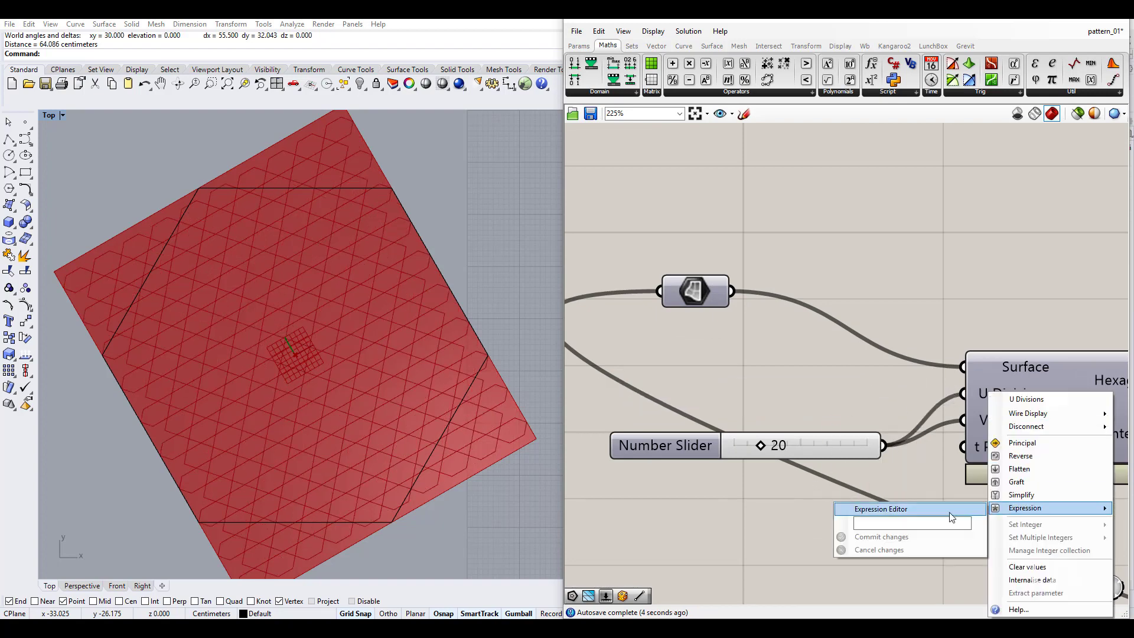
click(862, 512)
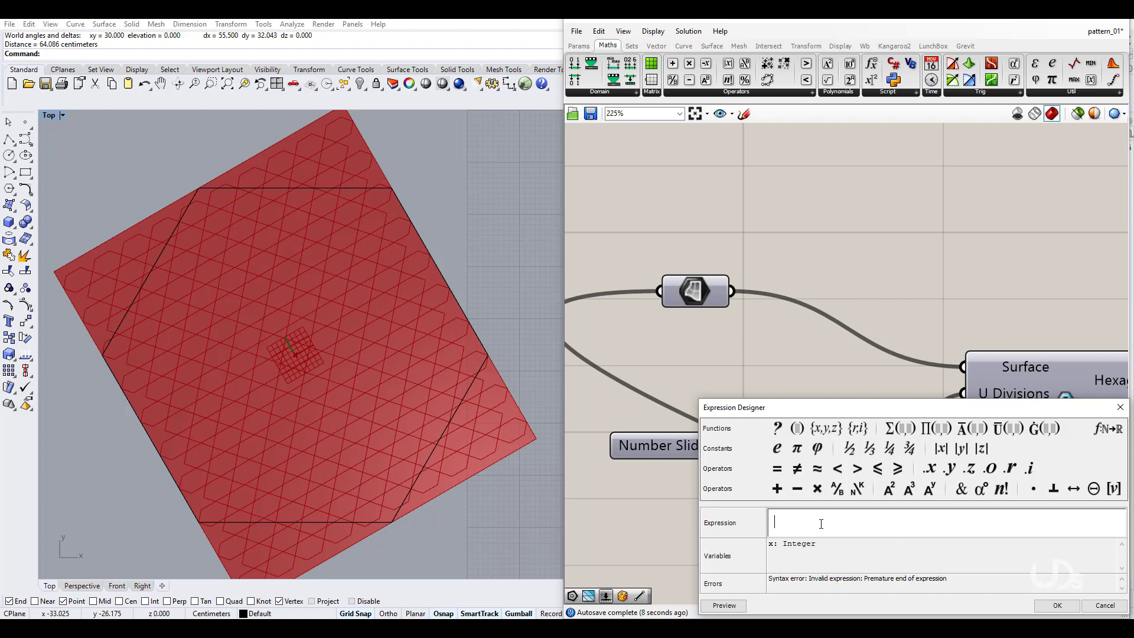
text(x*2)
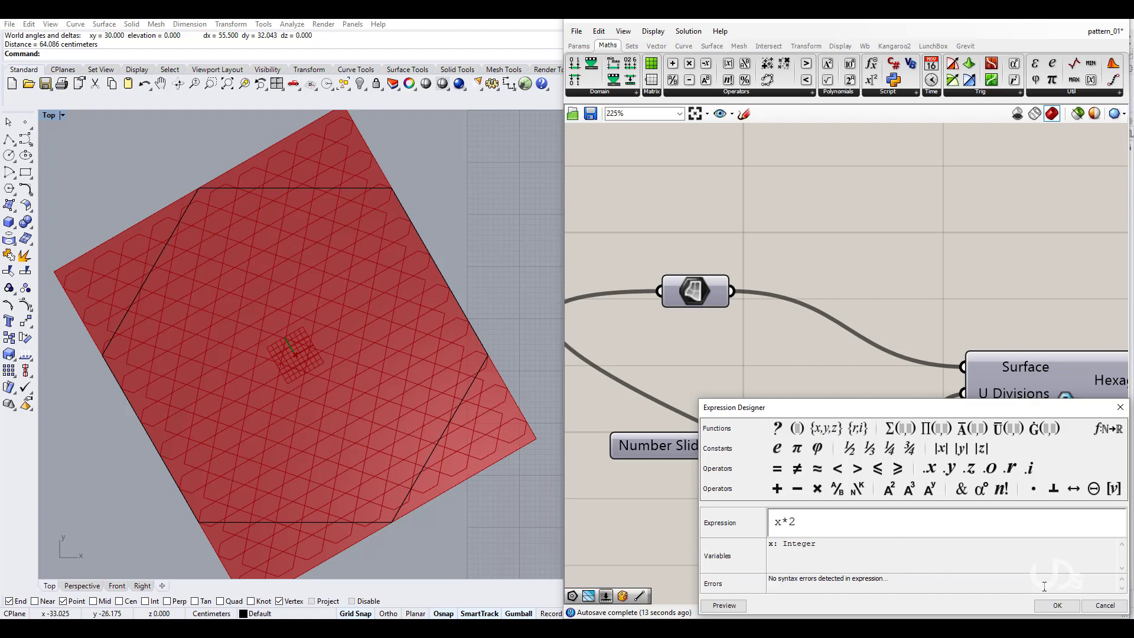
click(1057, 606)
Set the shared U and V Divisions slider to 28 and move it slightly higher beside the Hexagon Cells component
mouse_move(760, 445)
mouse_down()
mouse_move(784, 446)
mouse_move(771, 446)
mouse_up()
drag(700, 444, 698, 419)
right_drag(767, 498, 754, 332)
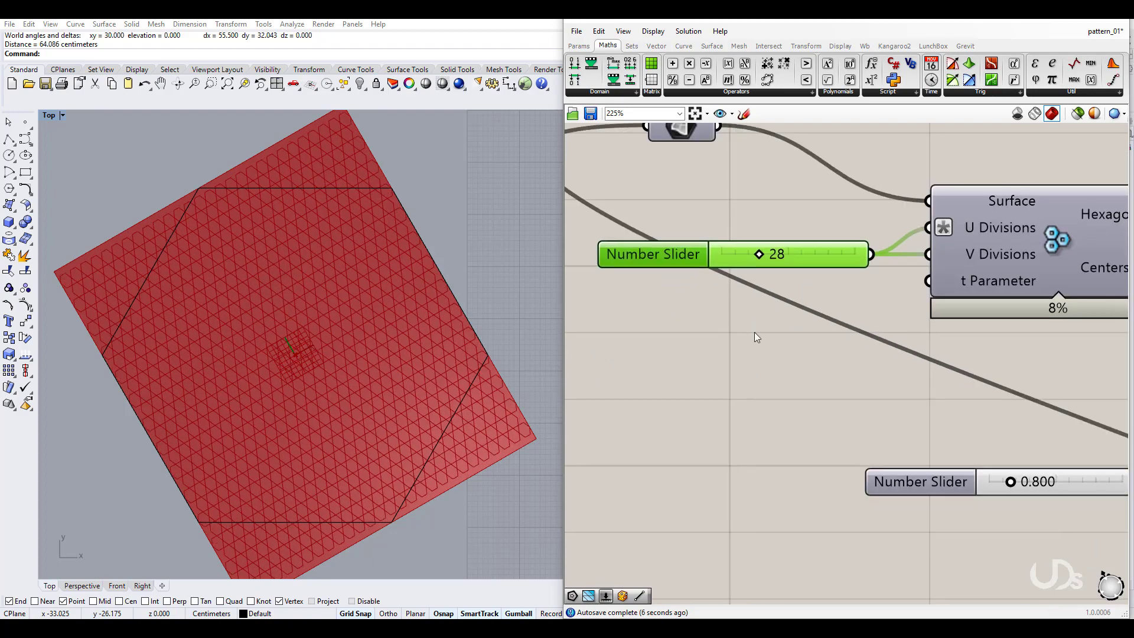
Try smaller values on the Scale component's Factor slider, move the slider close to the component, and return it to 1.0000
scroll(754, 333, down, 4)
right_drag(973, 594, 873, 456)
right_drag(1050, 581, 859, 475)
scroll(949, 428, up, 4)
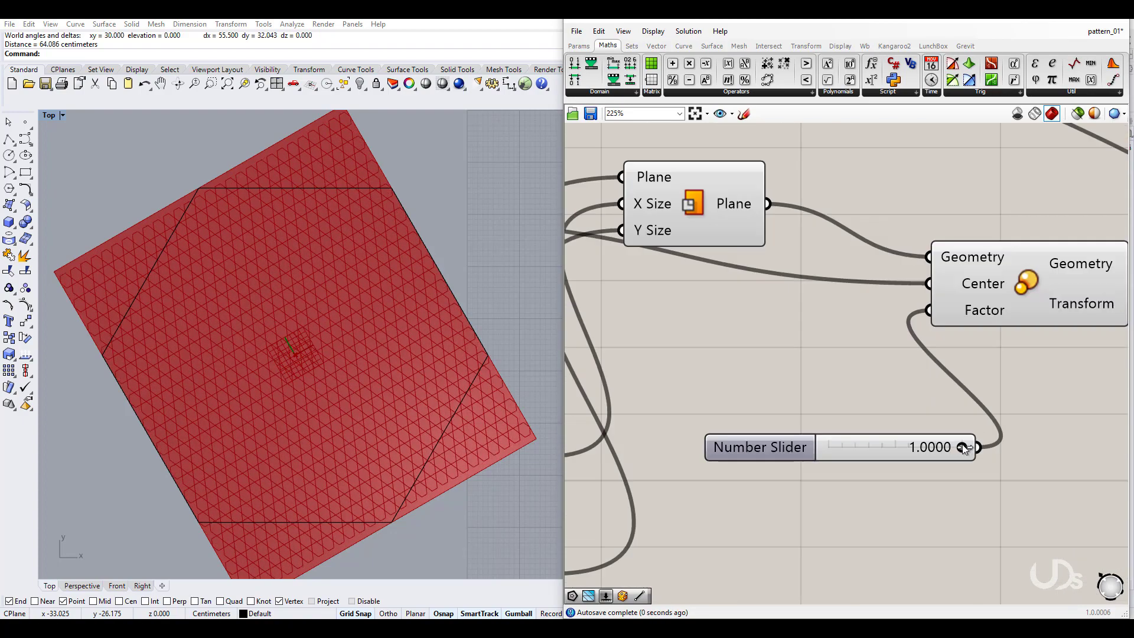
drag(964, 448, 916, 449)
drag(790, 451, 696, 352)
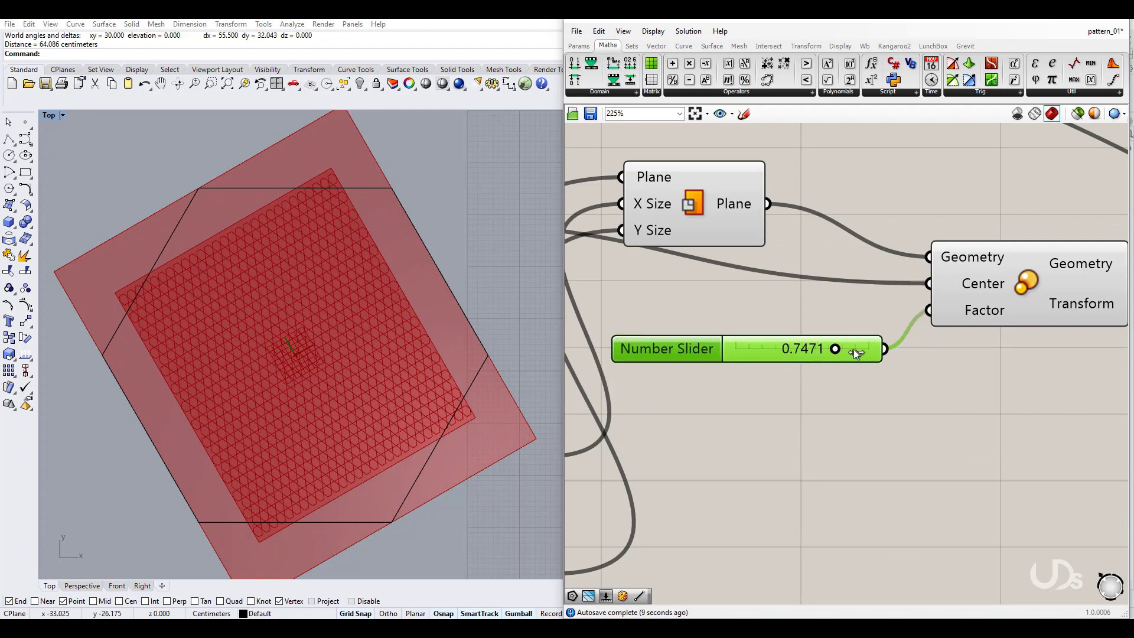
drag(854, 352, 883, 349)
Set the shared U and V Divisions slider of the Hexagon Cells component to 23
scroll(827, 410, down, 4)
right_drag(823, 405, 931, 561)
right_drag(749, 371, 950, 567)
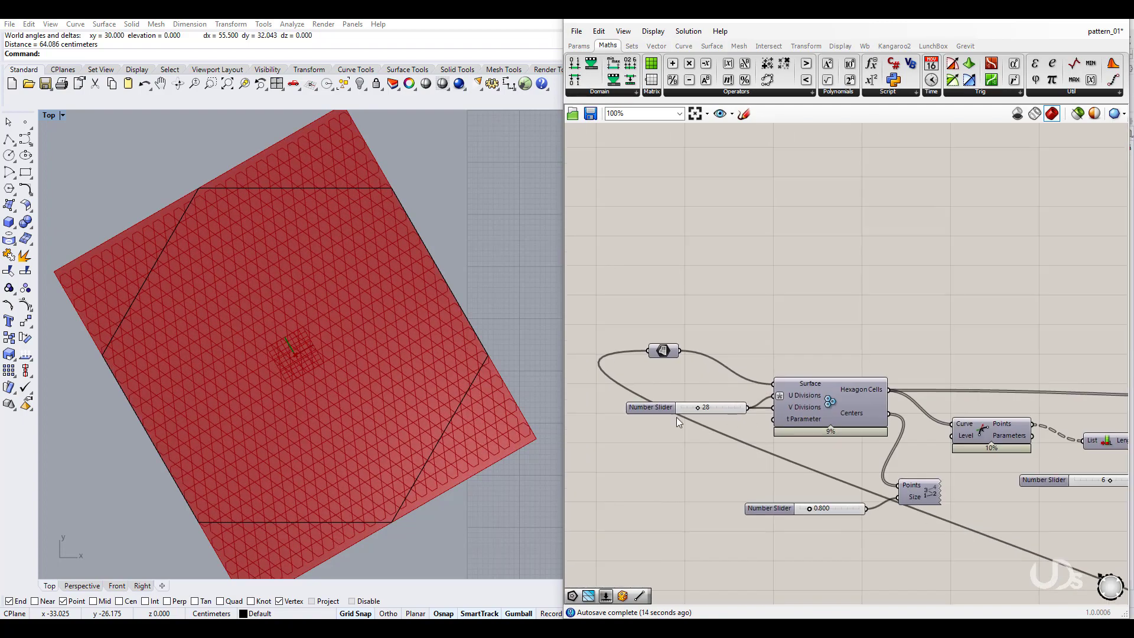
scroll(677, 418, up, 5)
drag(721, 395, 717, 397)
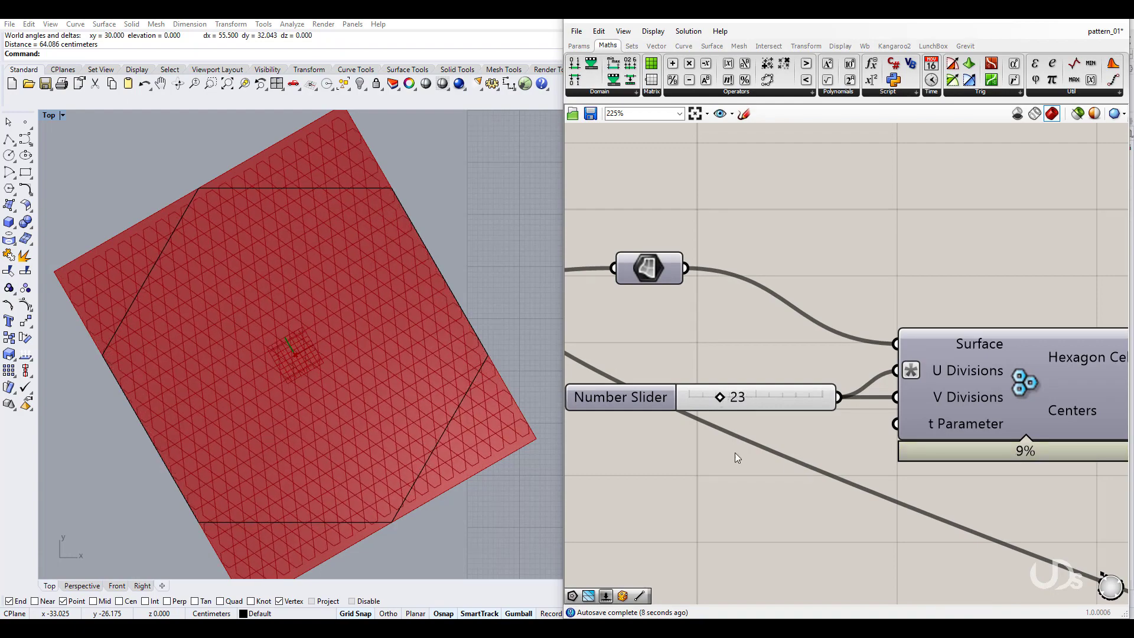
Group all components that build the plane surface, from the hexagon Curve parameter through to the Scale component
scroll(683, 379, down, 5)
right_drag(825, 599, 629, 239)
right_drag(1003, 370, 923, 441)
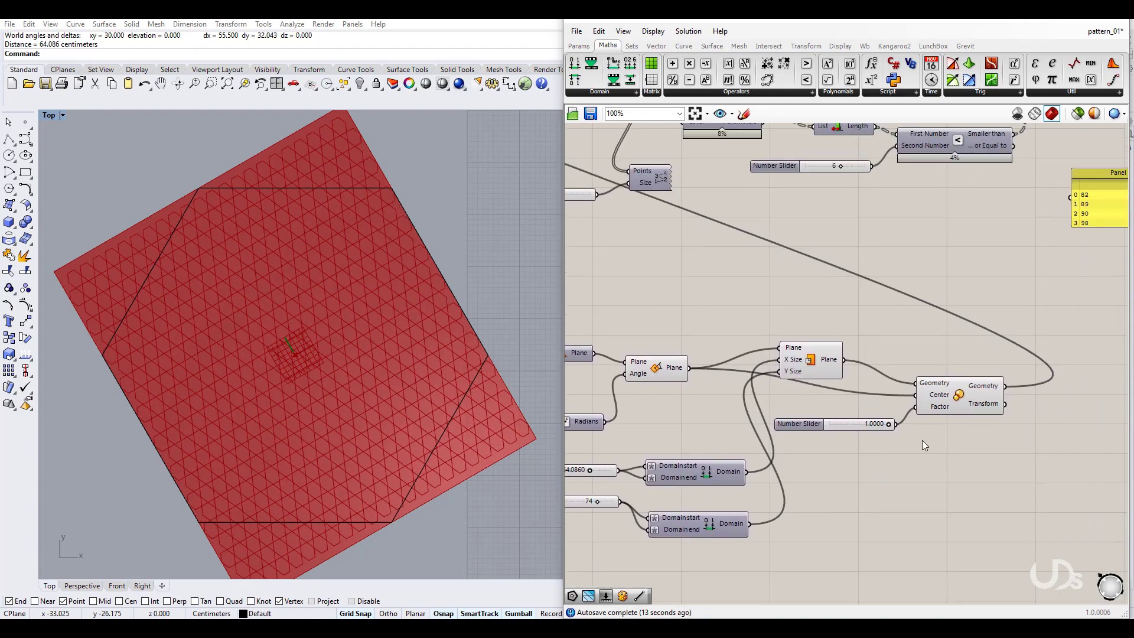
scroll(888, 488, down, 2)
right_drag(888, 490, 896, 505)
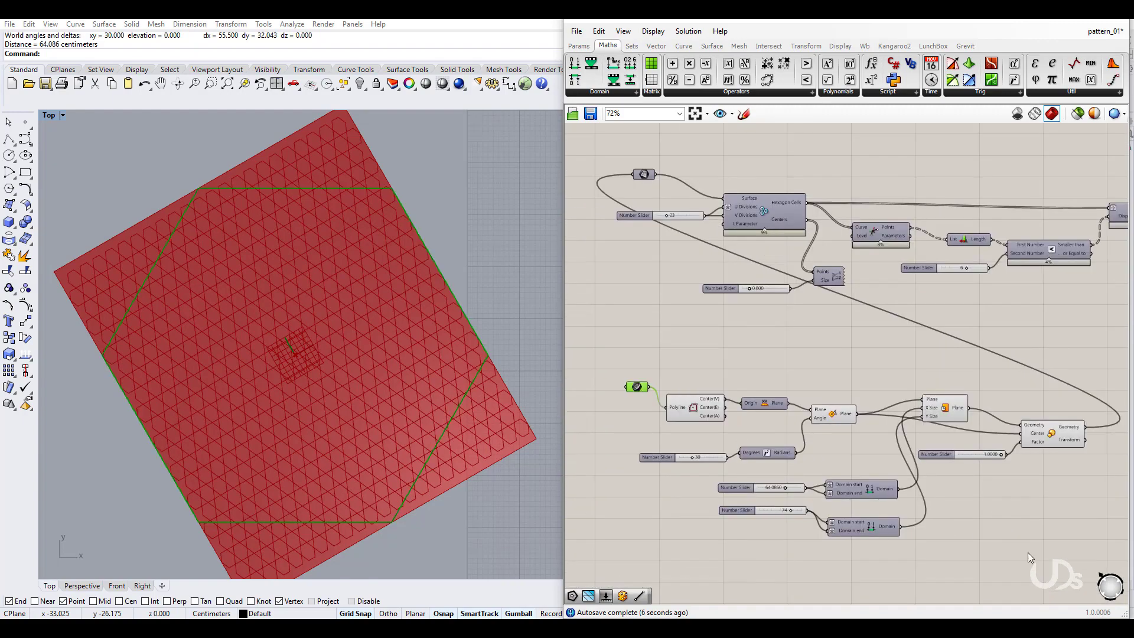
drag(1042, 561, 627, 382)
key(ctrl+g)
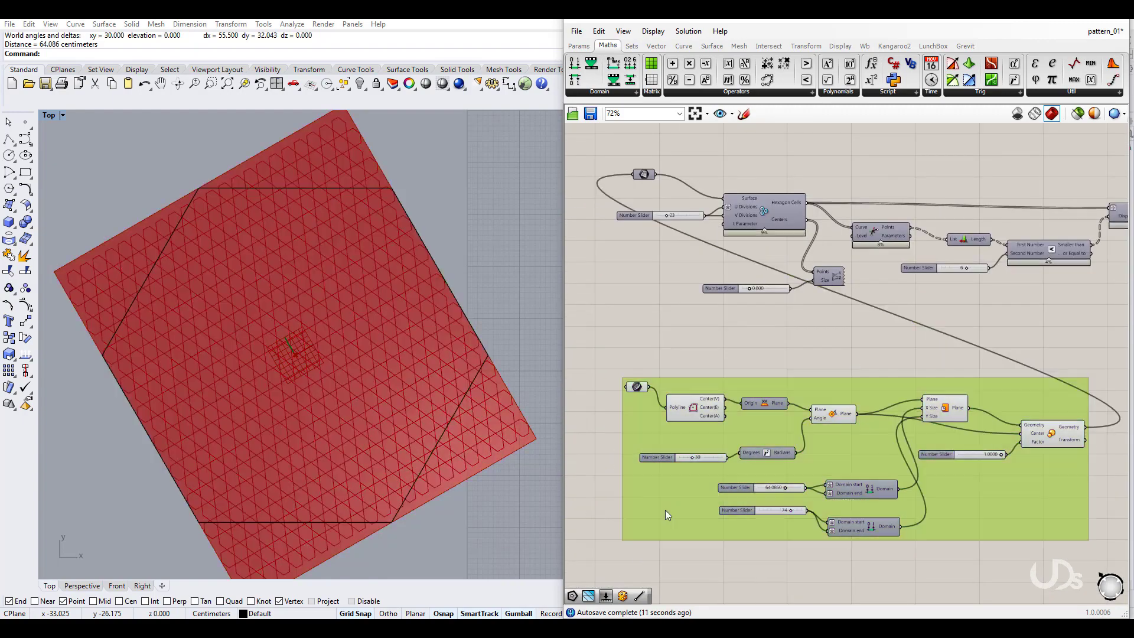
click(981, 548)
right_drag(1020, 531, 994, 542)
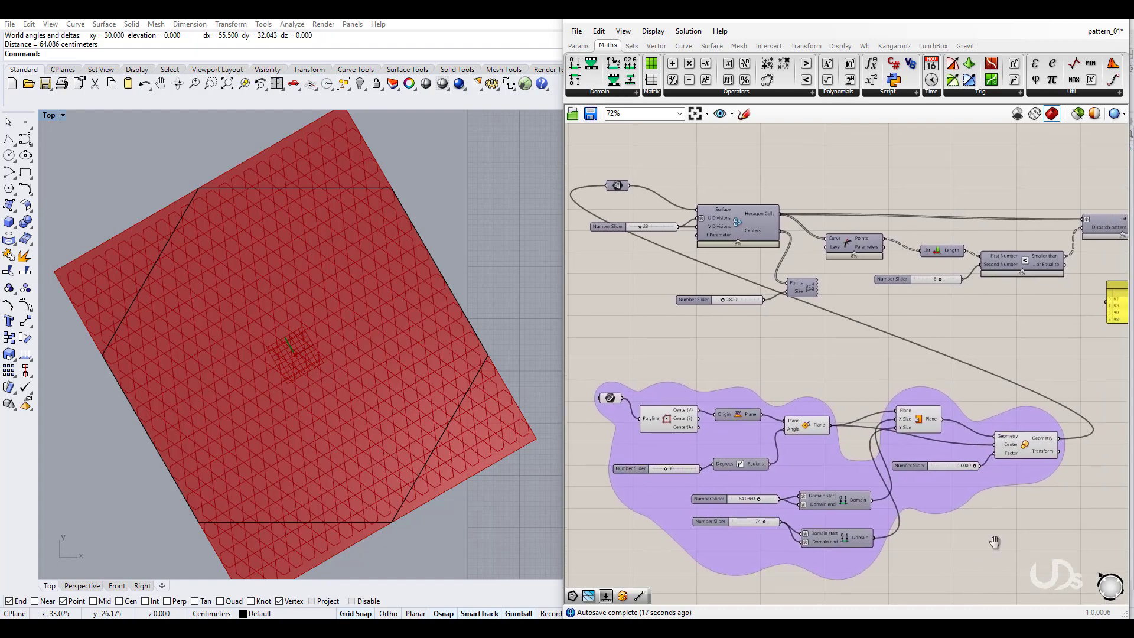
Hide the wire running into the Surface parameter that feeds the Hexagon Cells component
scroll(636, 294, up, 3)
right_click(703, 252)
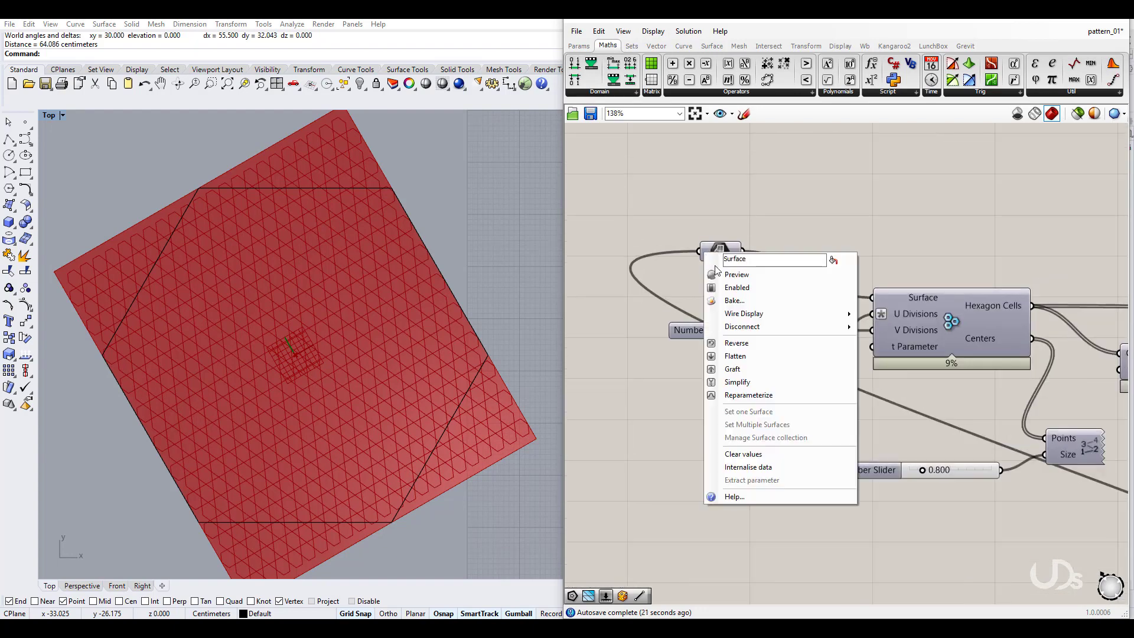
mouse_move(766, 314)
click(886, 327)
scroll(824, 404, down, 3)
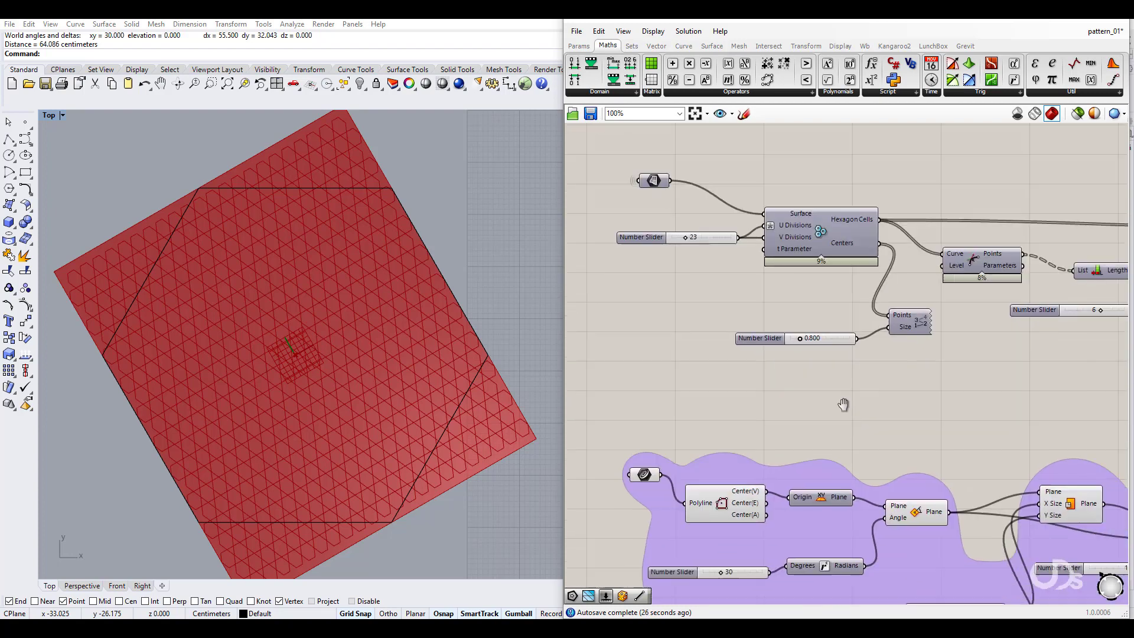
Add an Explode component after the final PolyLine component and connect the Polyline output to its Curve input
right_drag(976, 409, 944, 409)
right_drag(819, 341, 799, 396)
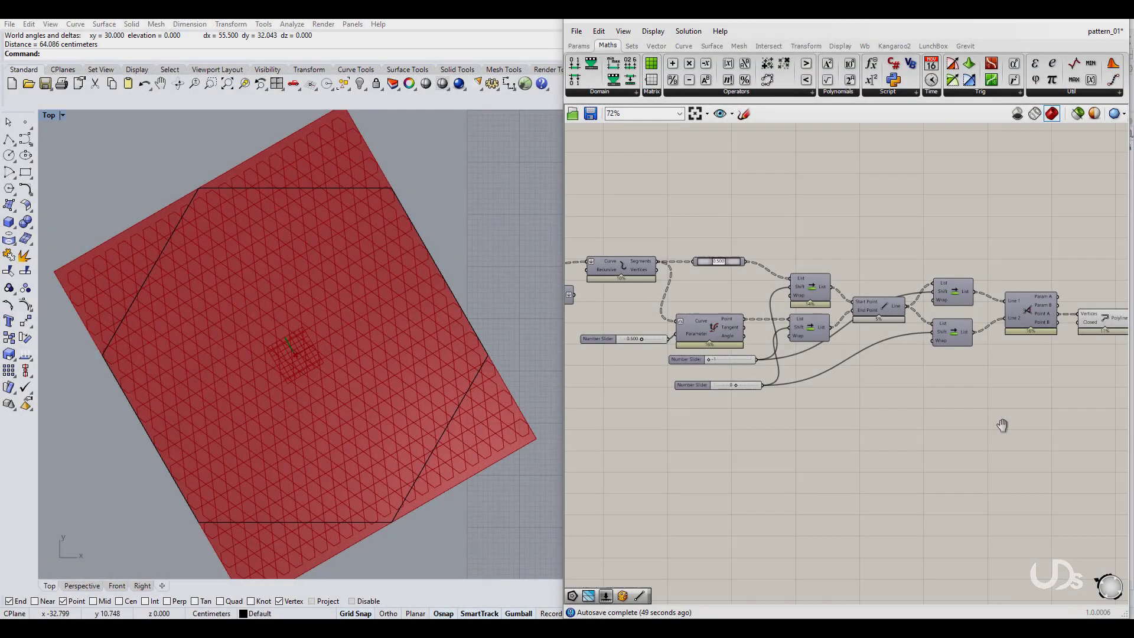
right_drag(999, 426, 819, 467)
scroll(841, 404, up, 2)
right_drag(933, 457, 868, 418)
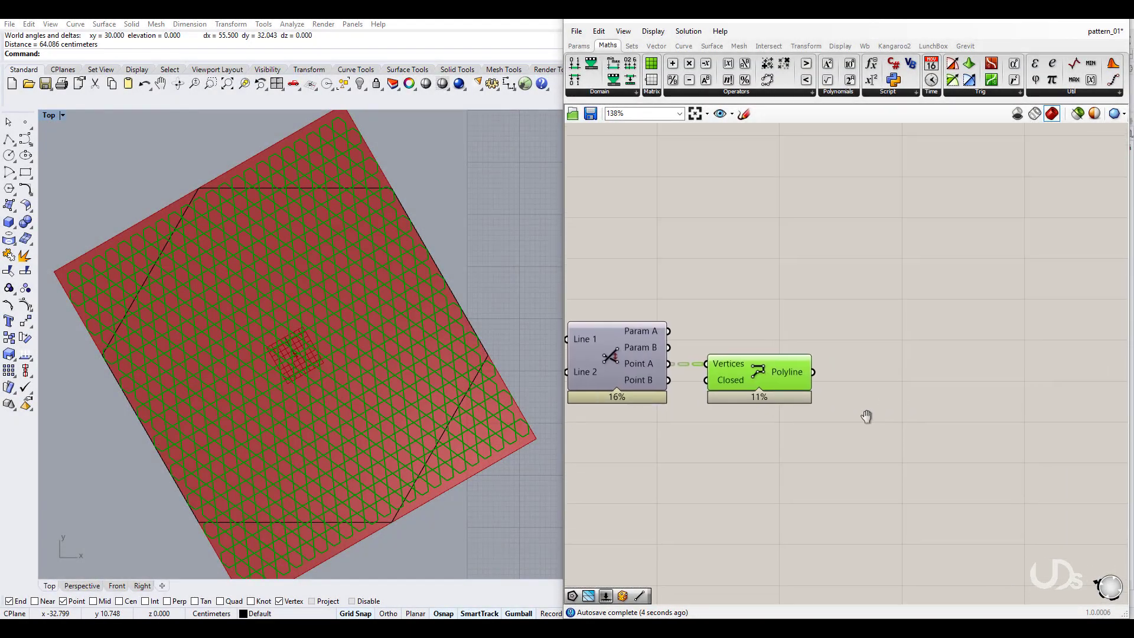
double_click(876, 420)
text(expl)
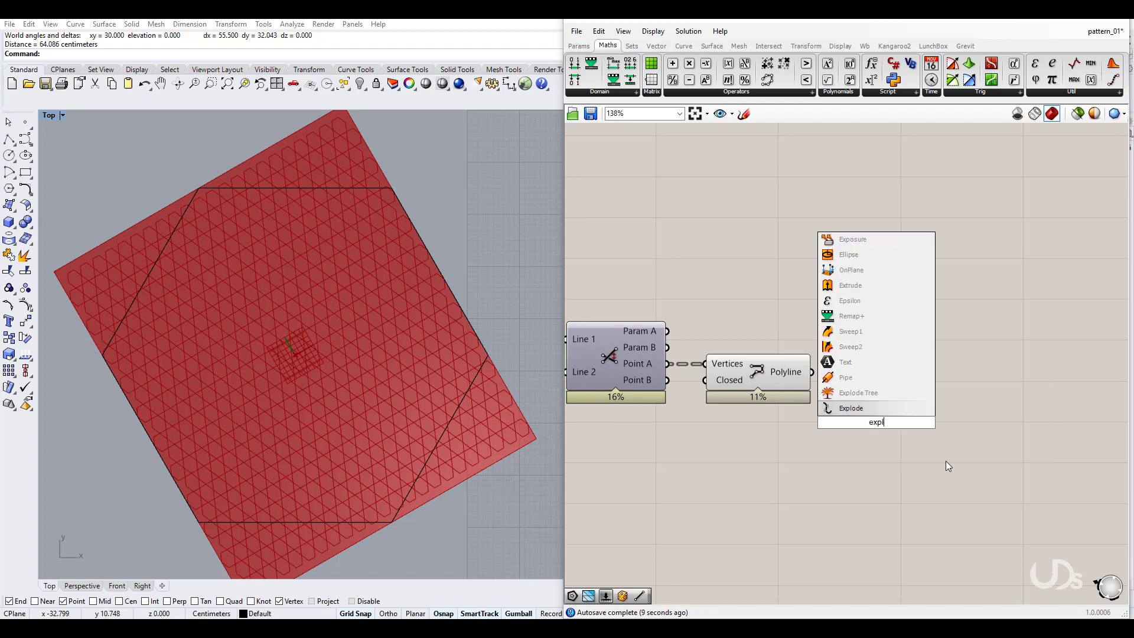
click(857, 407)
drag(831, 418, 891, 382)
drag(816, 377, 814, 374)
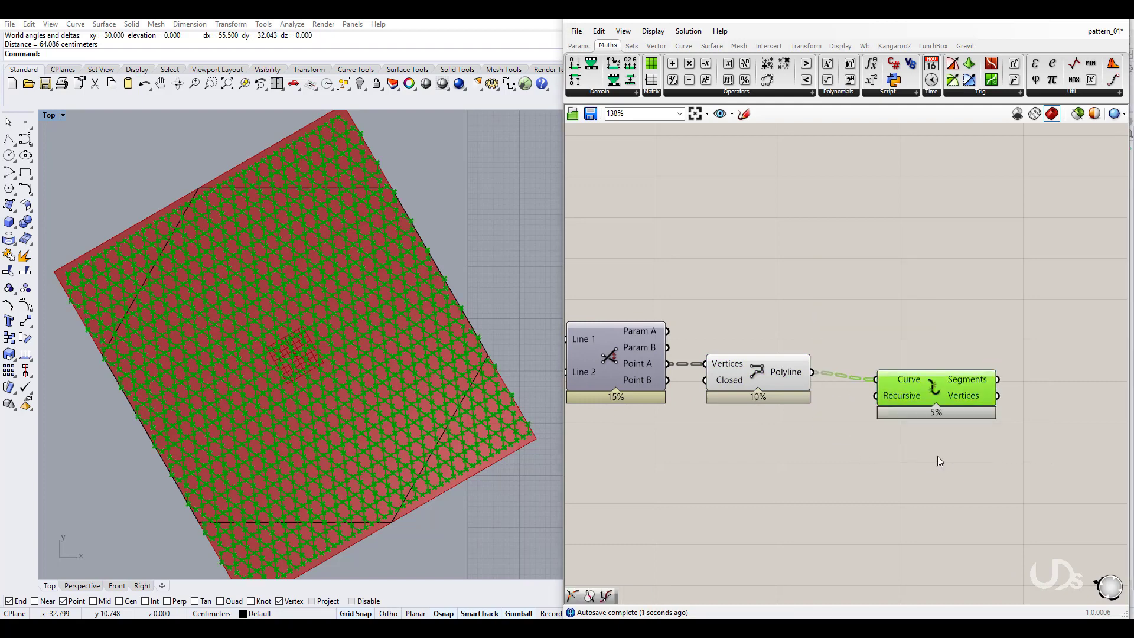
right_drag(966, 452, 825, 452)
right_drag(899, 476, 862, 454)
drag(799, 388, 790, 389)
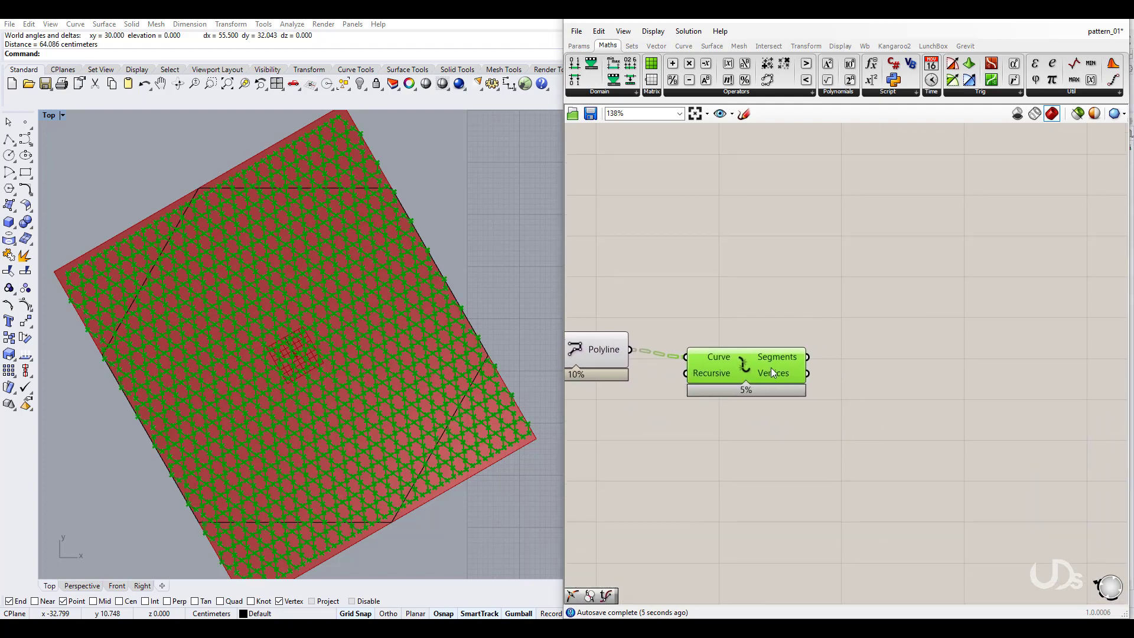
Add a Trim with Region component and connect the Explode component's Segments output to its Curve input
click(880, 411)
double_click(915, 446)
text(trim)
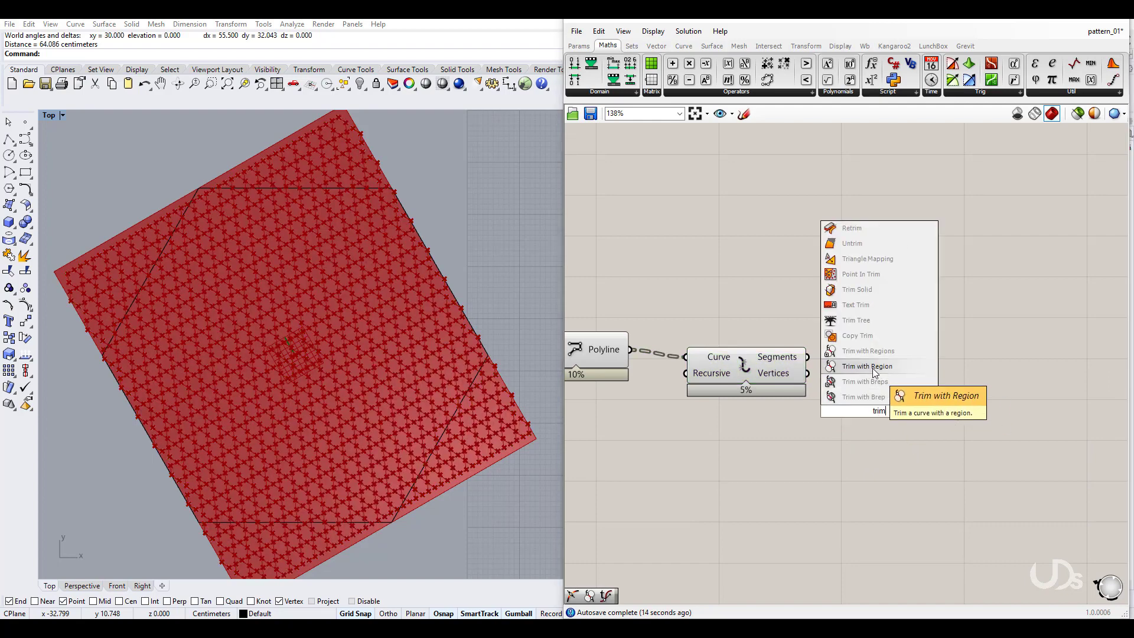
click(868, 366)
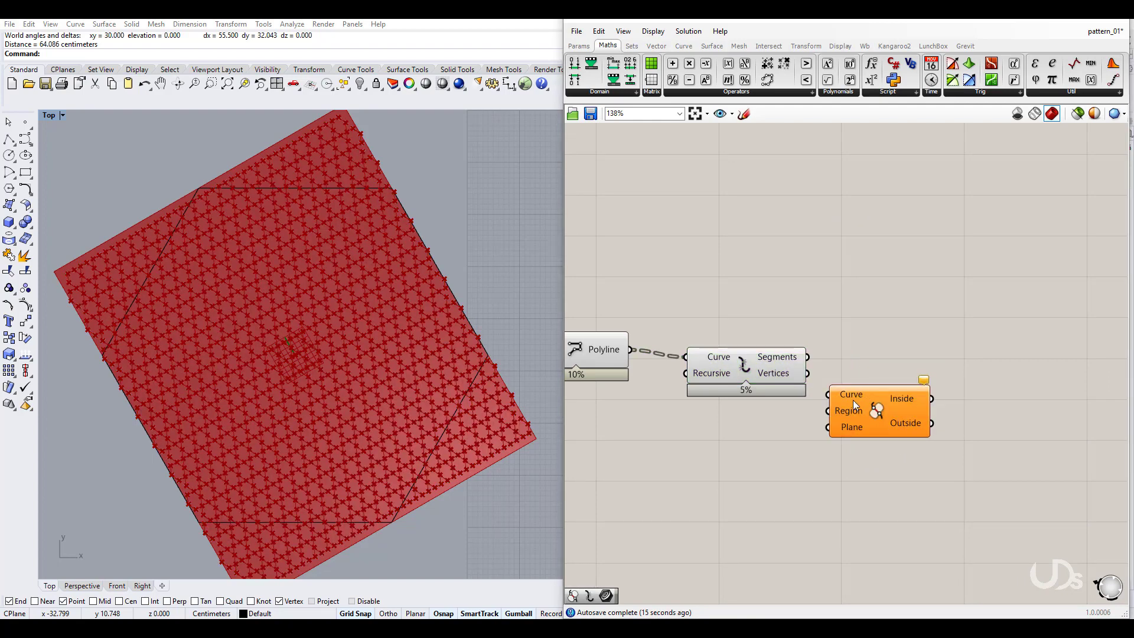
drag(853, 399, 895, 427)
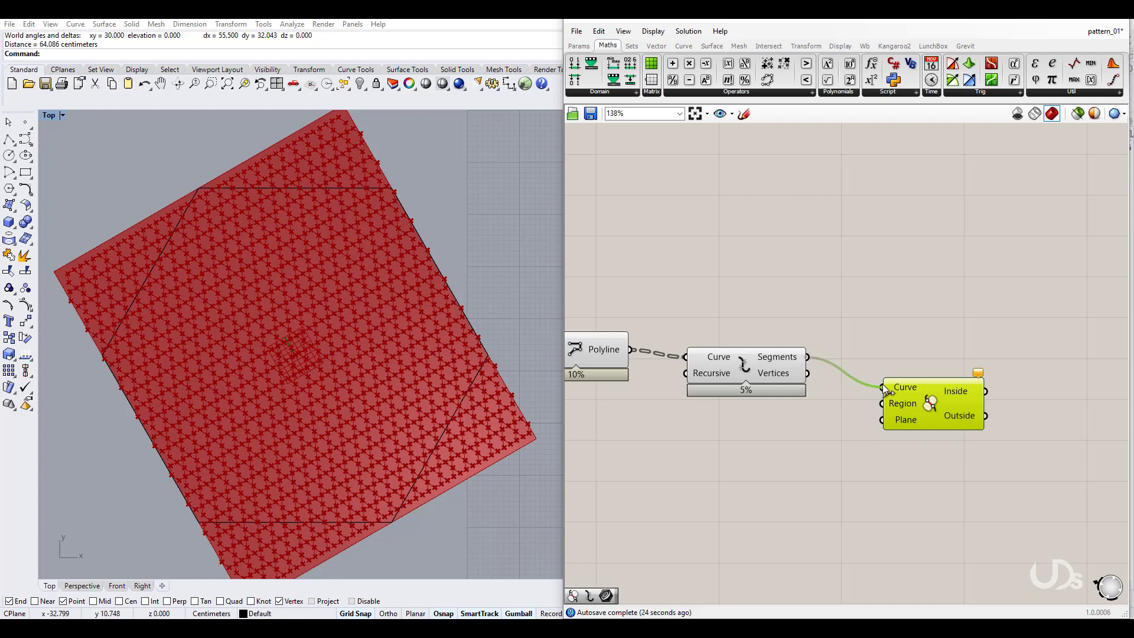
drag(884, 386, 885, 388)
Connect the hexagon Curve parameter at the start of the plane-surface group to the Region input of Trim with Region
scroll(892, 407, down, 5)
scroll(970, 462, down, 6)
drag(877, 440, 665, 439)
scroll(723, 465, up, 10)
scroll(687, 480, down, 2)
right_drag(980, 382, 654, 349)
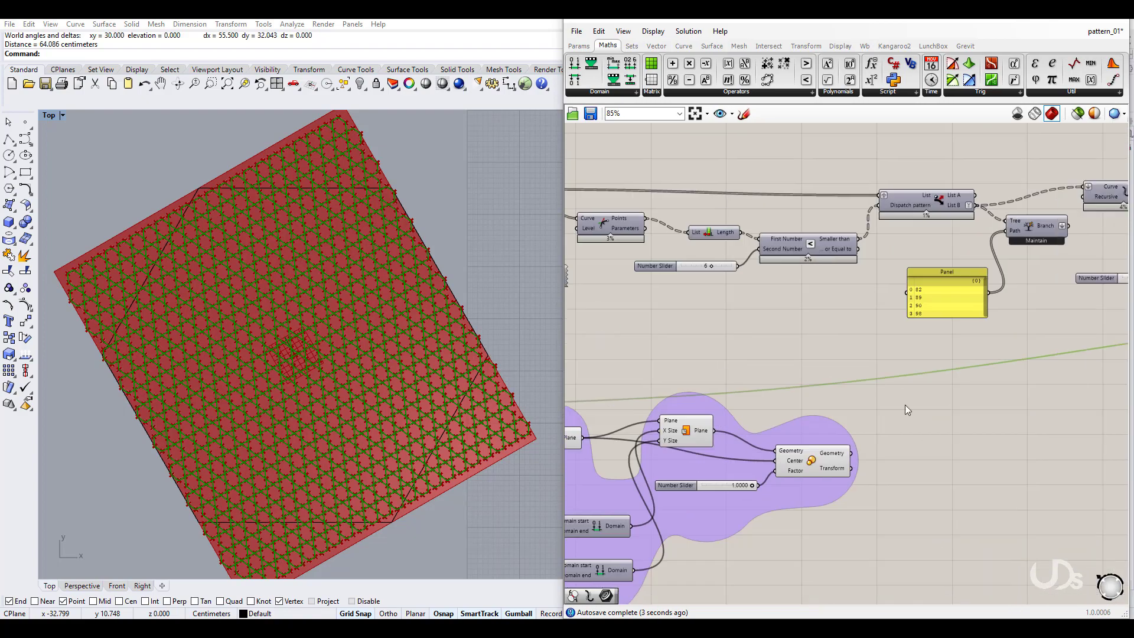
right_drag(885, 417, 1025, 428)
right_drag(723, 380, 936, 405)
scroll(691, 446, up, 4)
scroll(646, 456, down, 9)
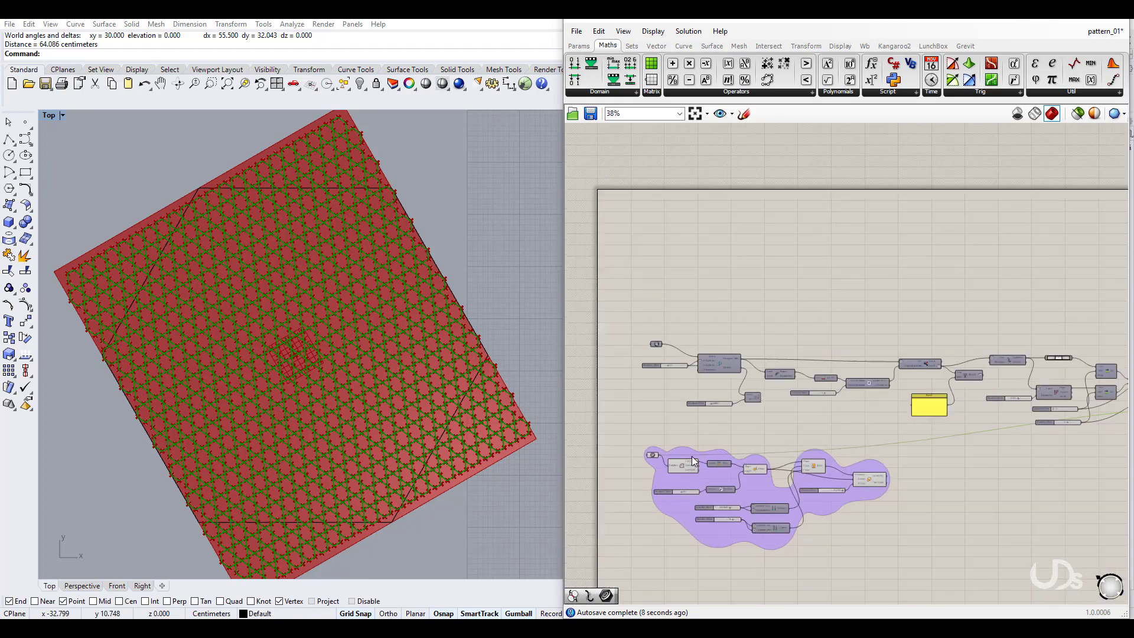
right_drag(1090, 473, 710, 492)
scroll(977, 428, up, 10)
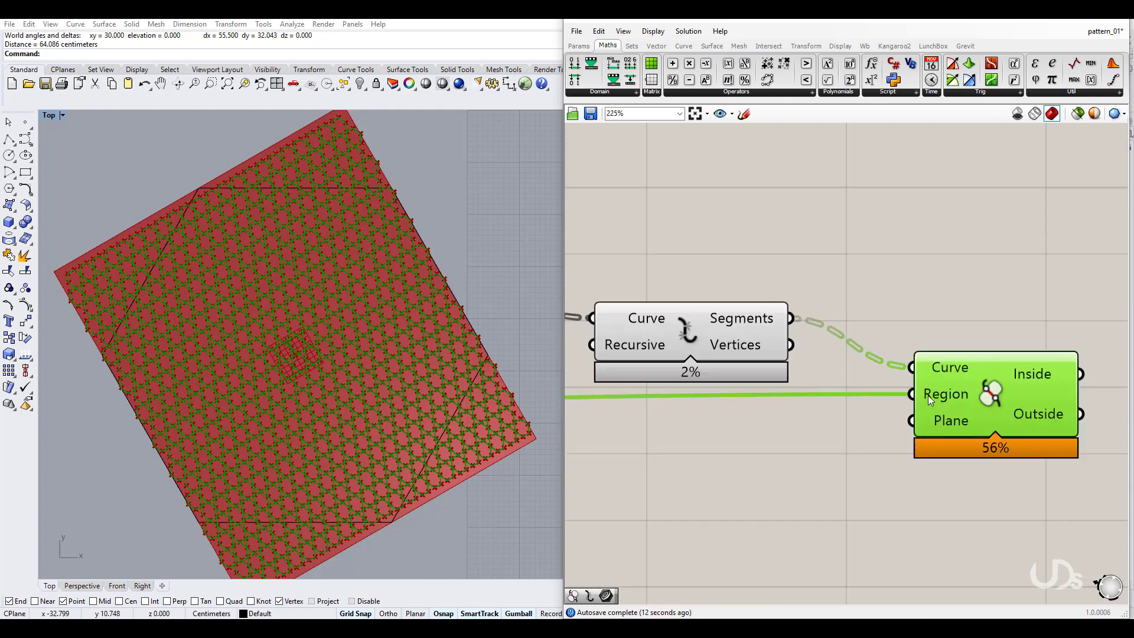
Hide the wire running into the Region input of Trim with Region and adjust the component's position
right_click(928, 394)
mouse_move(980, 417)
click(1082, 441)
click(894, 506)
scroll(888, 449, down, 3)
drag(885, 421, 890, 436)
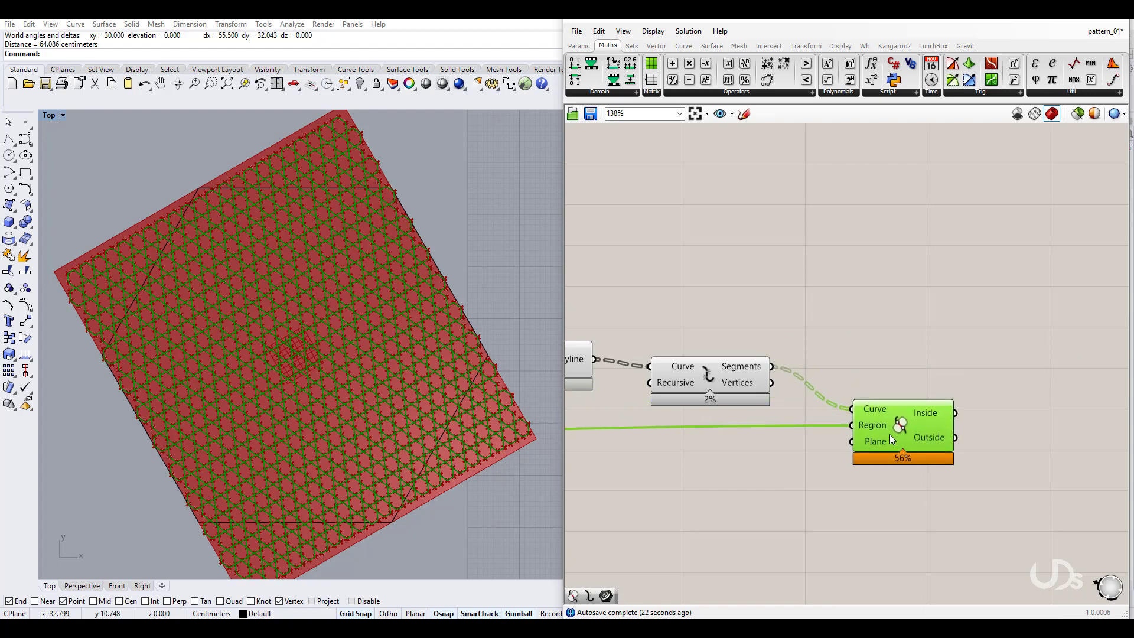
Add a Curve parameter, connect the Inside output of Trim with Region to it, and align it beside that component
click(937, 519)
right_drag(937, 519, 850, 479)
double_click(873, 498)
text(cur)
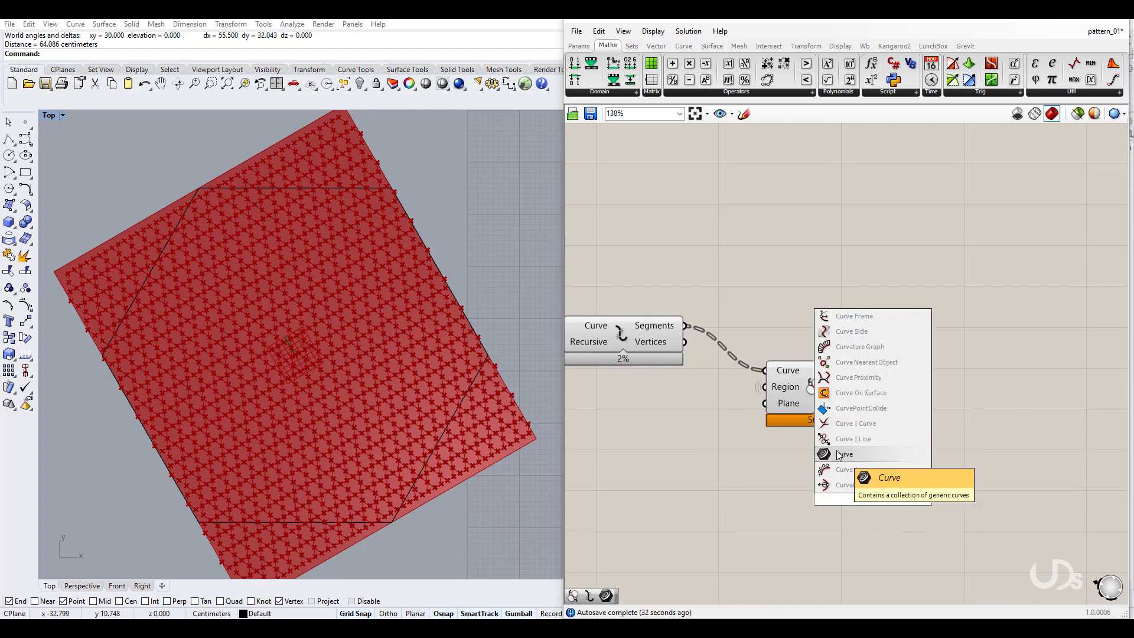
click(844, 454)
drag(864, 497, 936, 391)
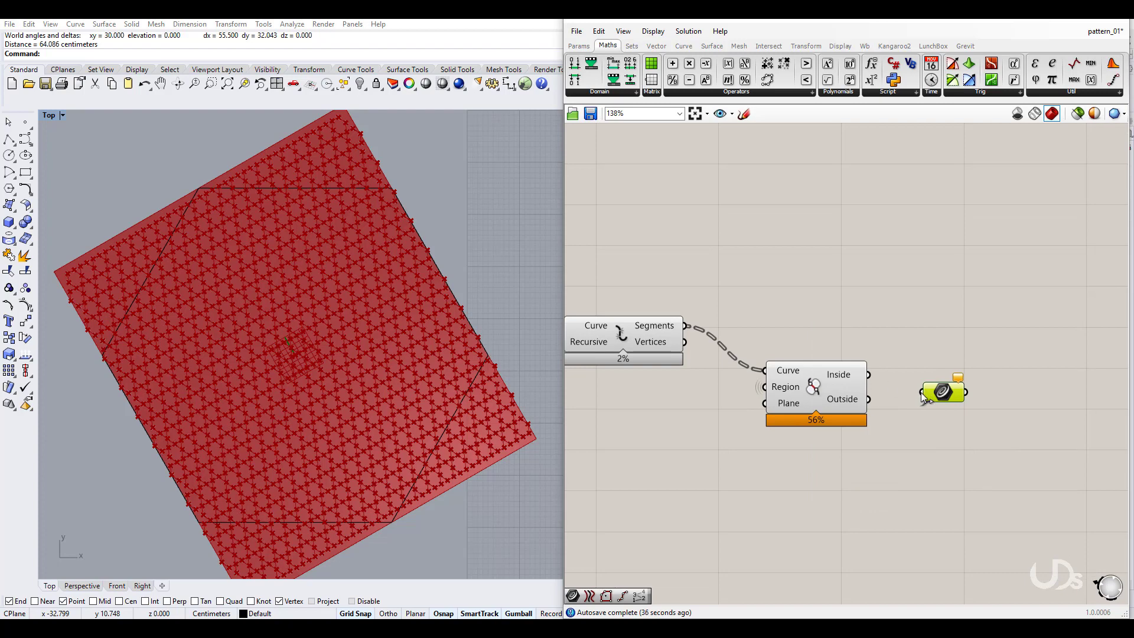
drag(874, 375, 870, 375)
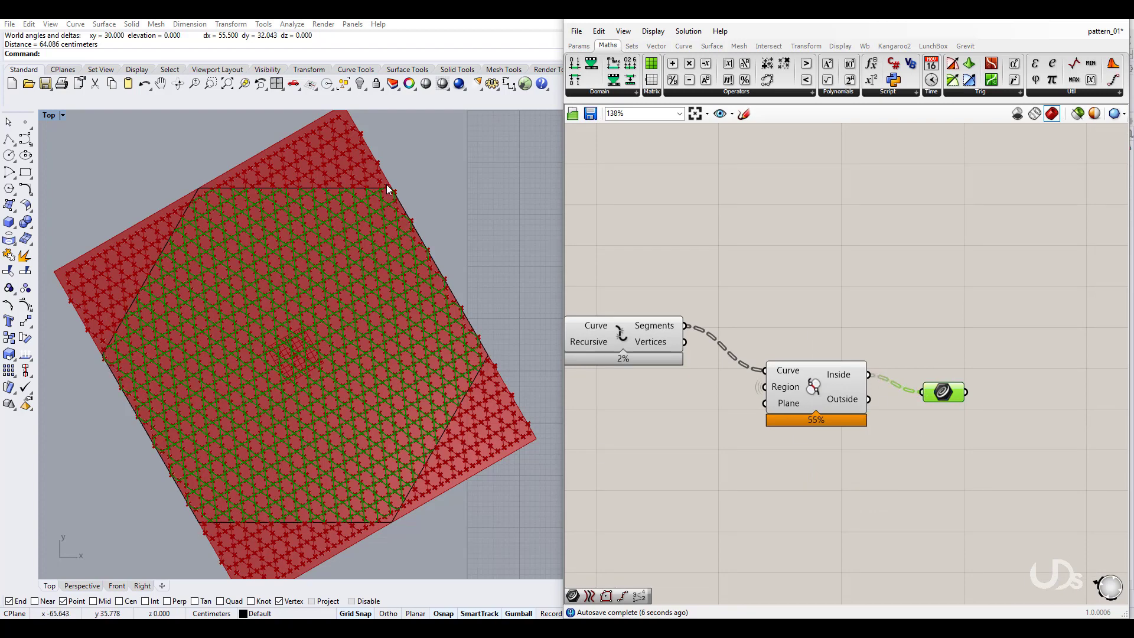
right_drag(666, 478, 691, 478)
right_drag(790, 553, 727, 519)
click(746, 537)
drag(905, 359, 912, 348)
right_drag(961, 417, 871, 420)
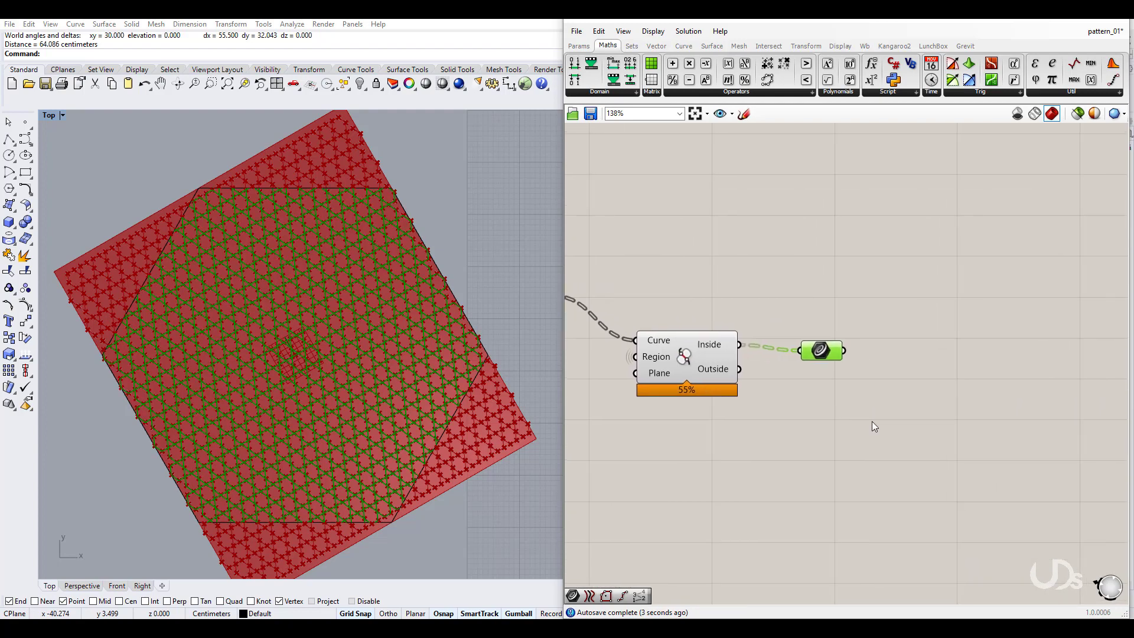
Add a curve Length component after the trimmed Curve parameter and connect the parameter's output to its Curve input
double_click(951, 443)
text(len)
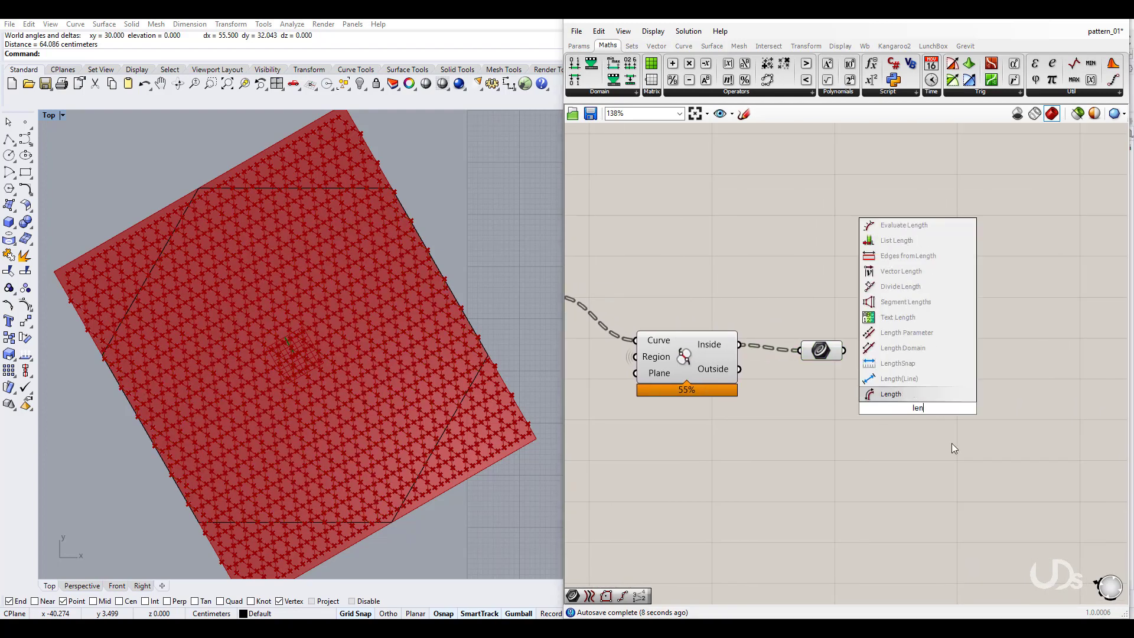
click(903, 394)
drag(870, 370, 844, 350)
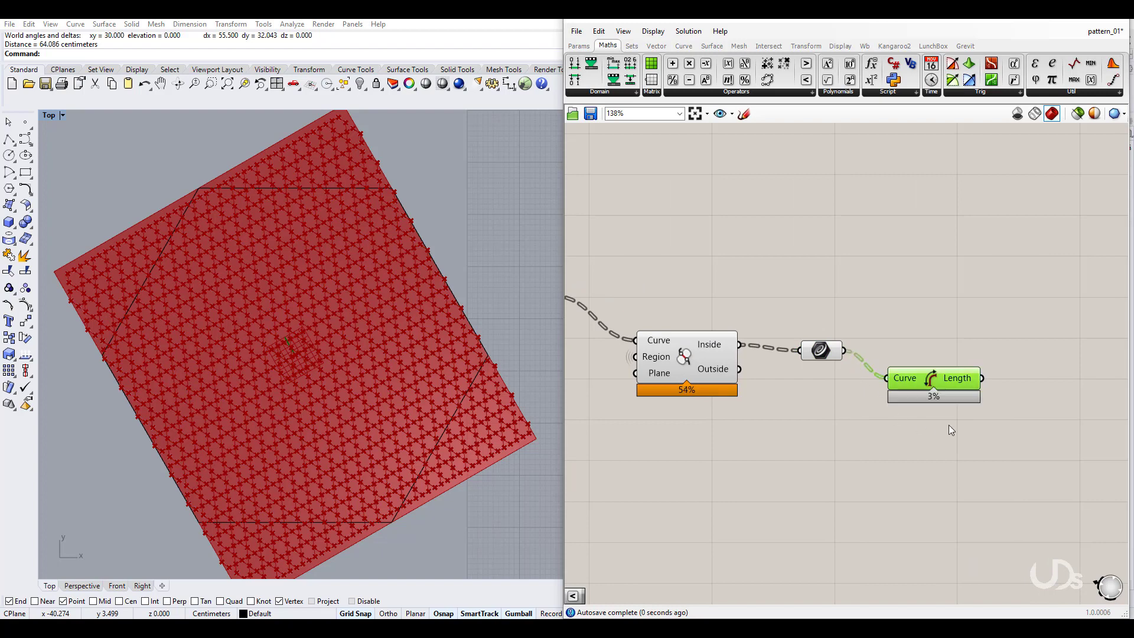
right_drag(948, 424, 868, 434)
drag(867, 392, 867, 375)
right_drag(897, 431, 756, 437)
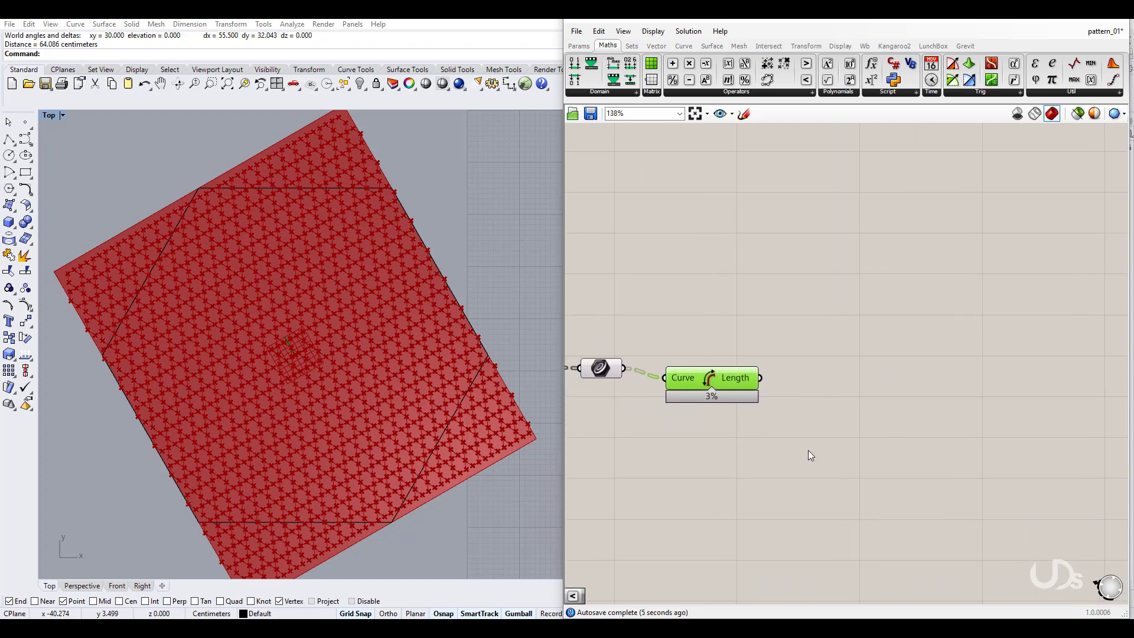
Add a Dispatch component and place it well beyond the Length component, leaving a gap between them
double_click(942, 445)
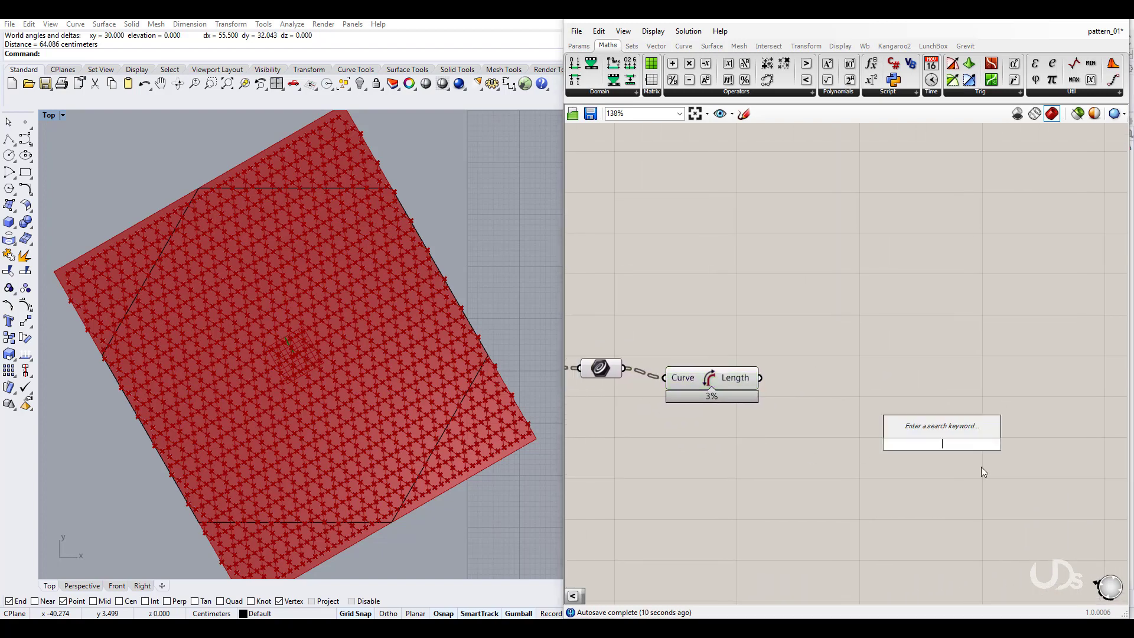
text(dis)
click(924, 434)
drag(936, 444, 1022, 382)
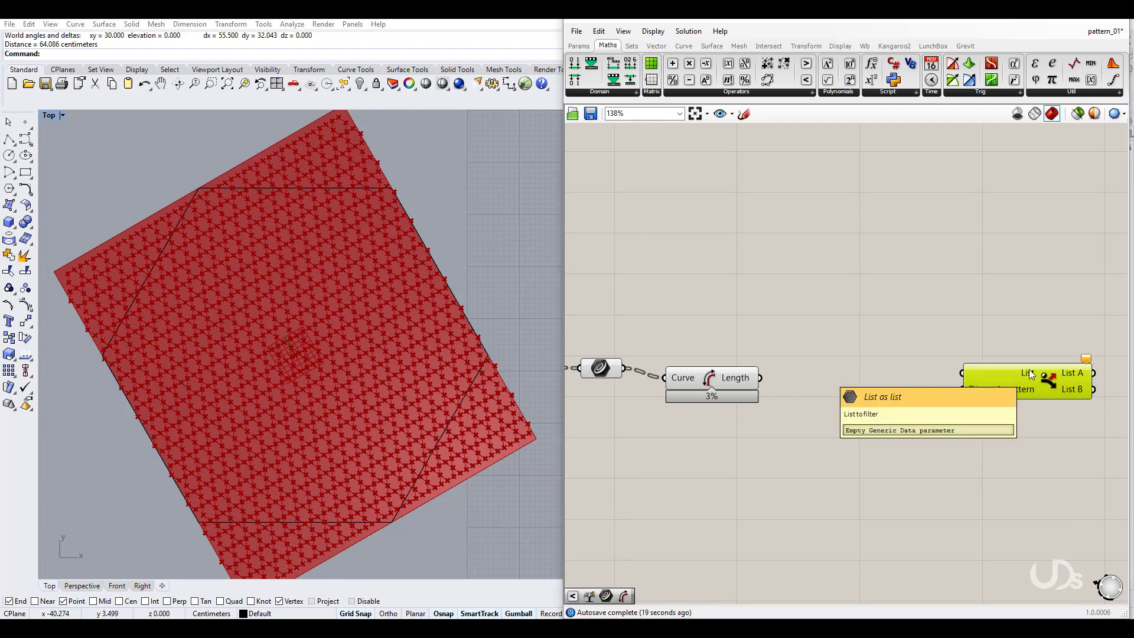
Move the Length component lower and connect the trimmed Curve parameter to the List input of Dispatch
drag(747, 384, 742, 418)
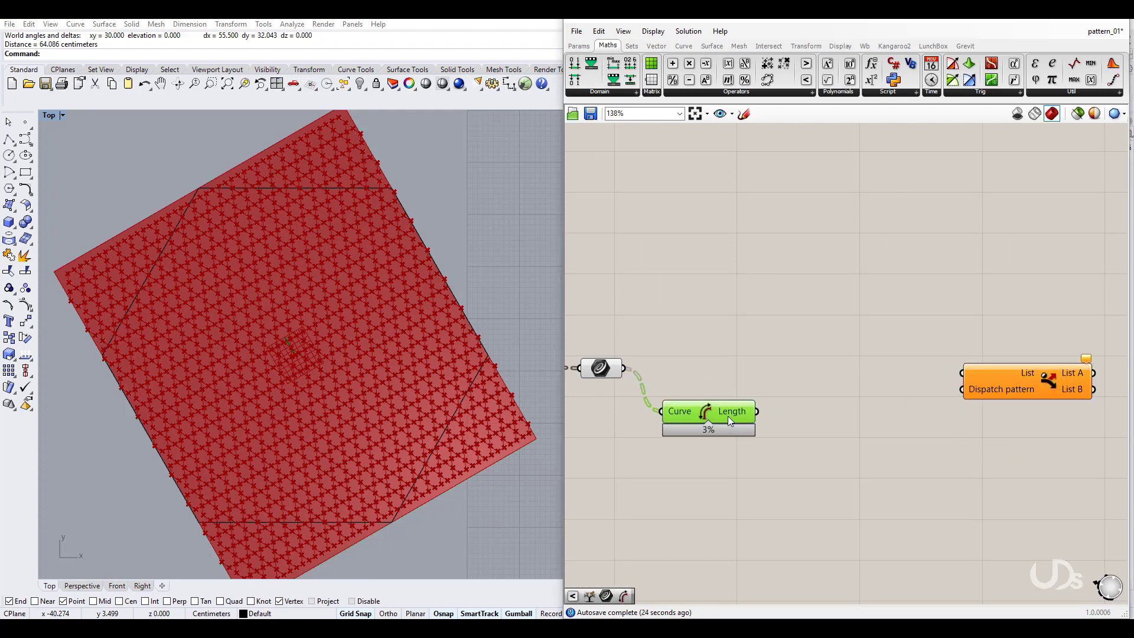
right_drag(872, 447, 919, 450)
drag(1007, 377, 670, 373)
right_drag(874, 447, 805, 400)
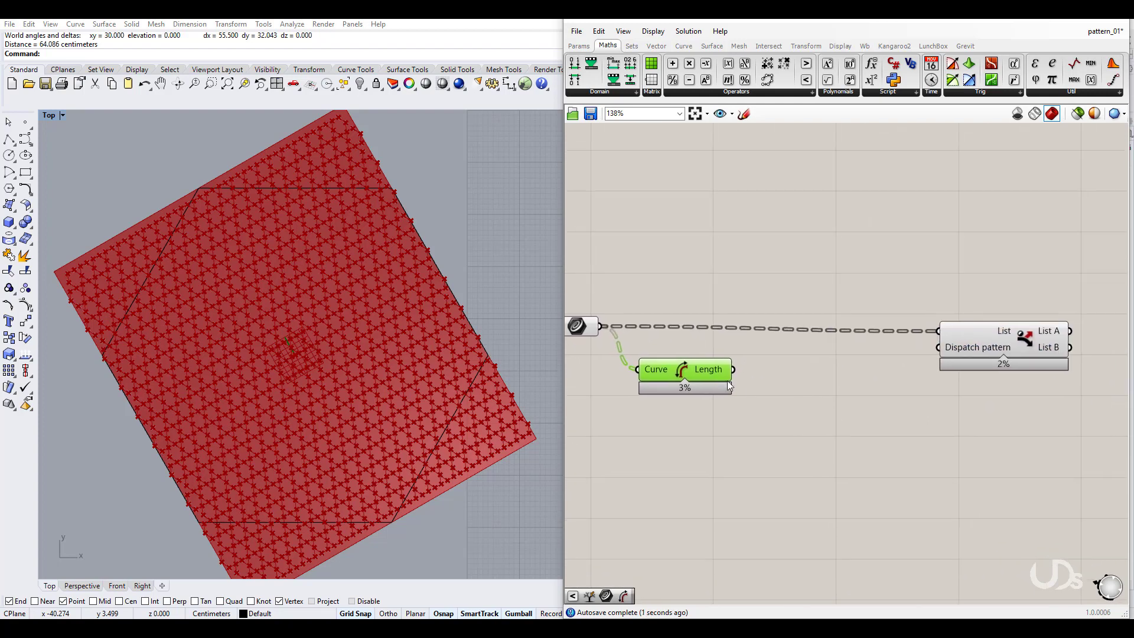
right_drag(779, 452, 784, 437)
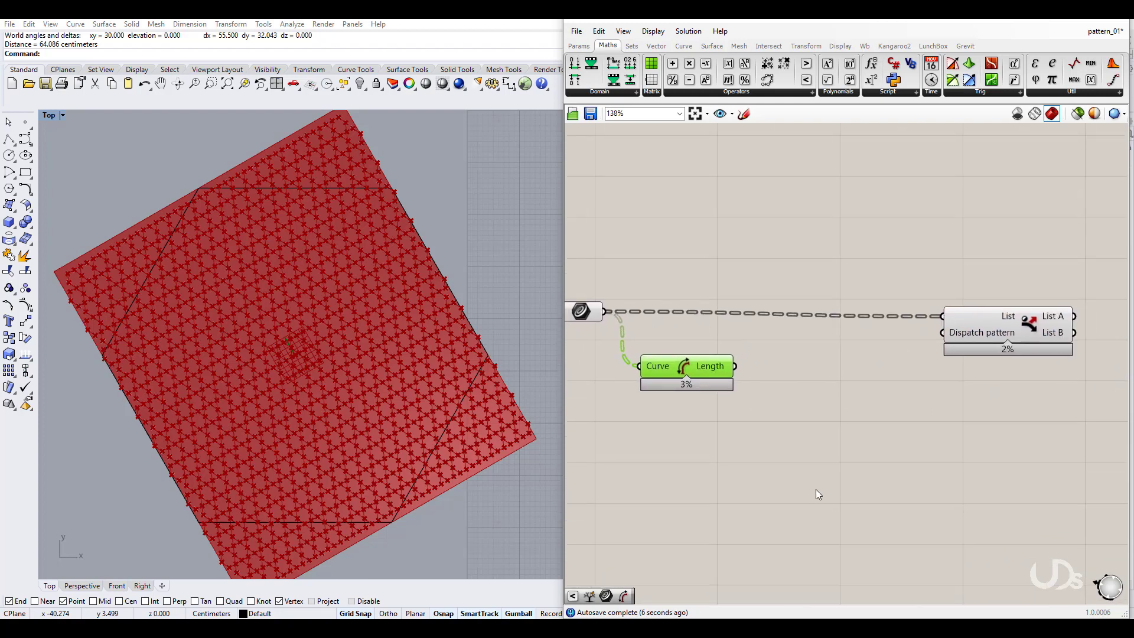
Add a Smaller Than component below the Length and Dispatch components, between the two
double_click(857, 433)
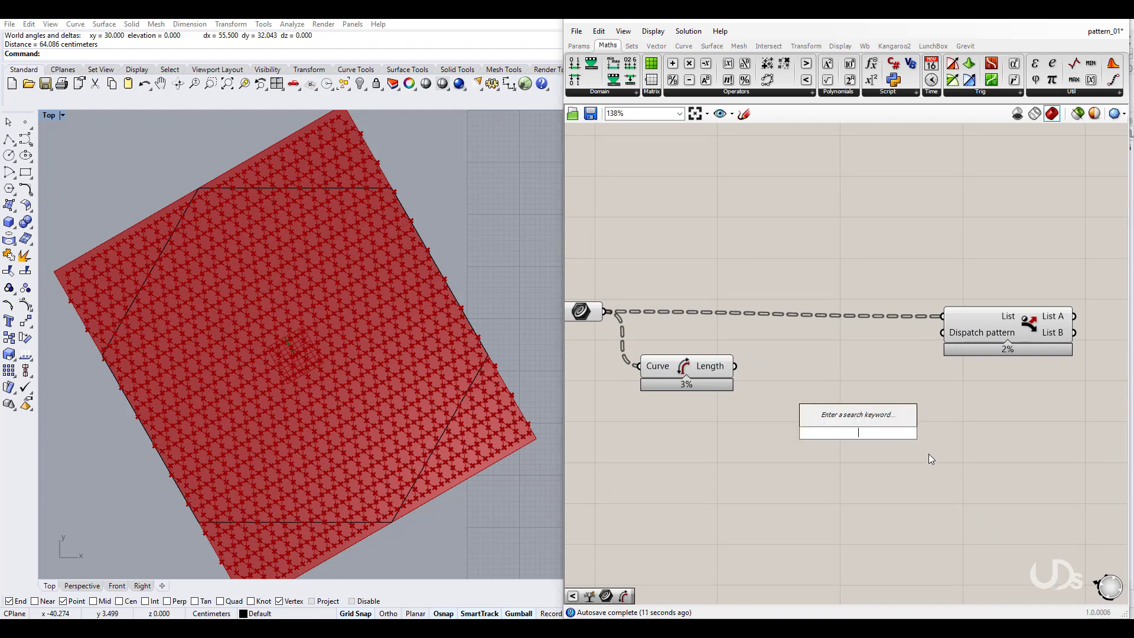
text(sm)
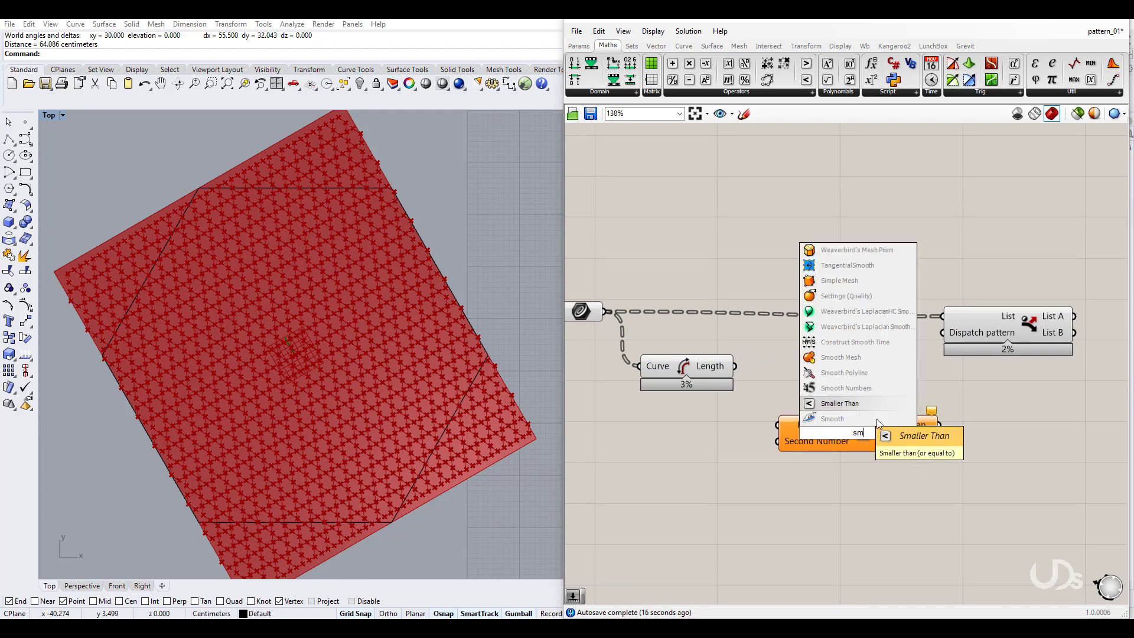
click(840, 403)
drag(859, 438, 862, 439)
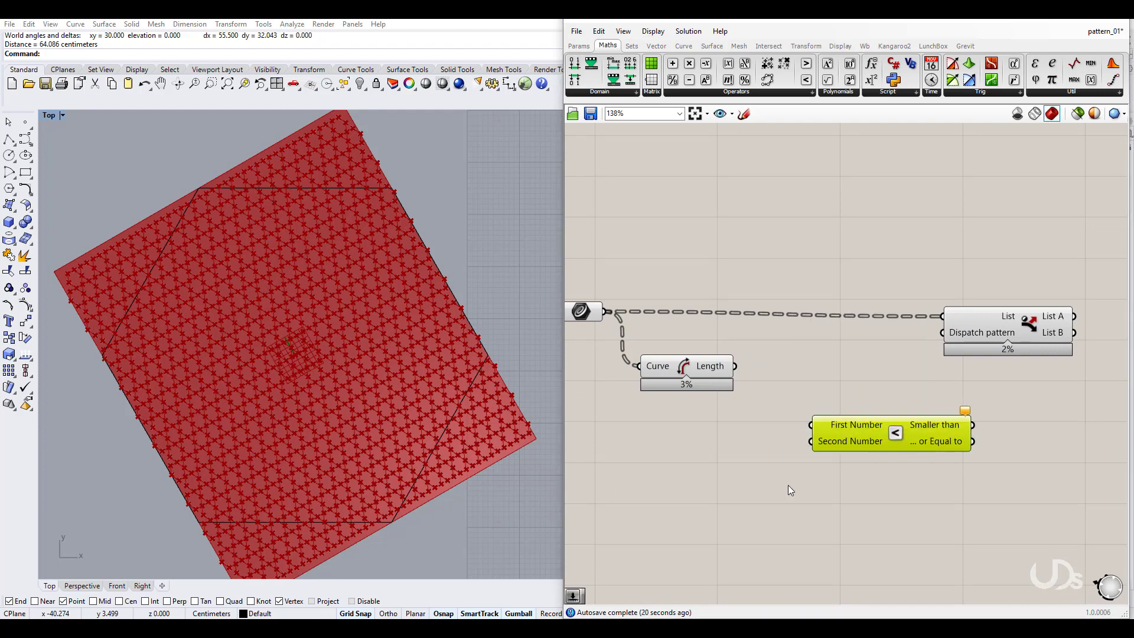
Add a Negative component before Smaller Than and connect its Result output to the First Number input
double_click(742, 504)
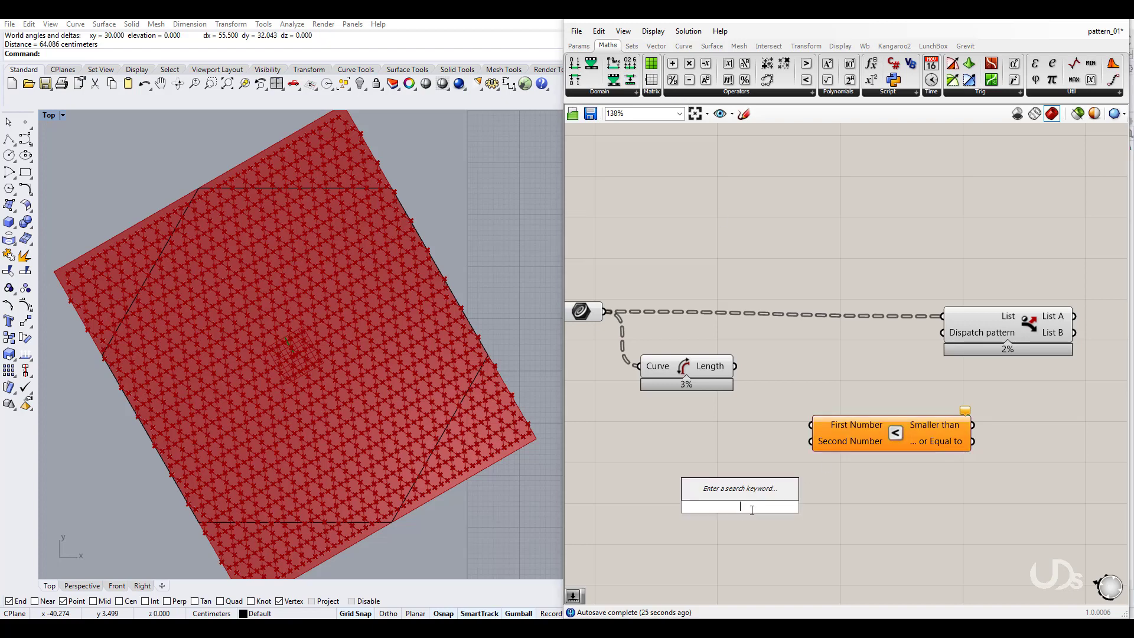
text(ne)
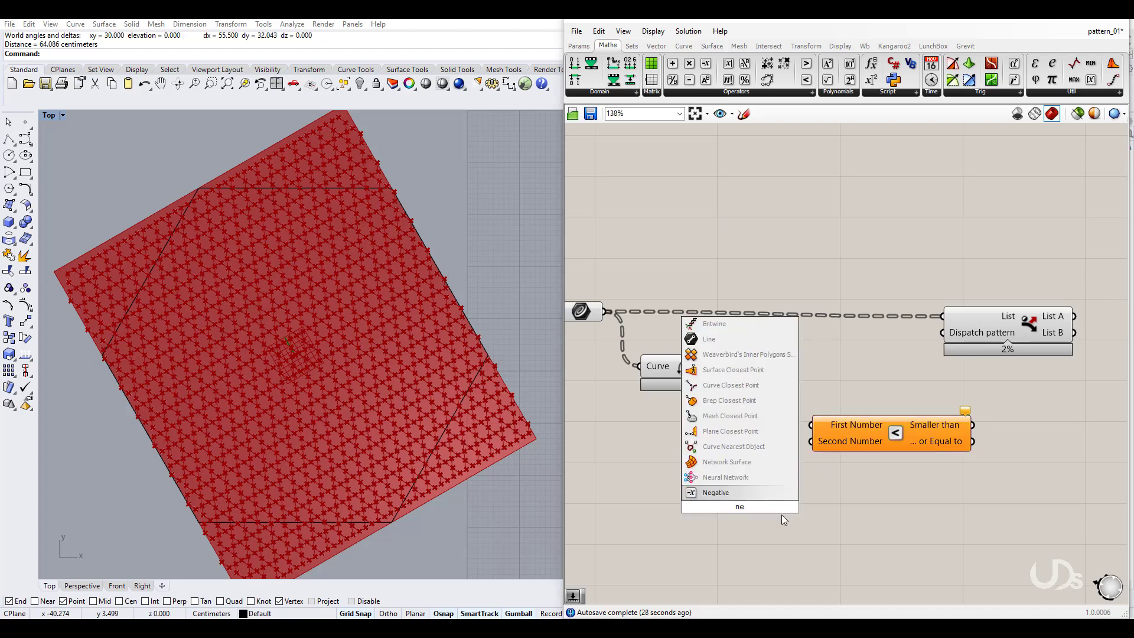
click(719, 491)
drag(833, 435, 840, 444)
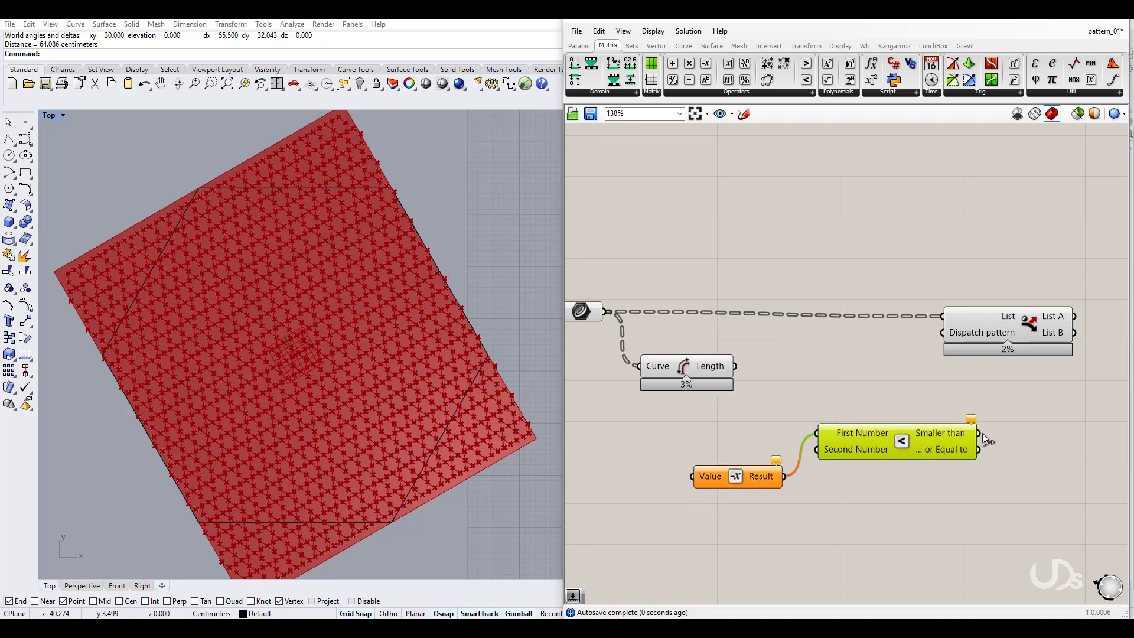
Connect the Smaller than output to the Dispatch pattern input and move the Negative component closer to Smaller Than
drag(935, 344, 941, 333)
right_drag(840, 504, 908, 488)
drag(780, 464, 797, 451)
Add a number slider with the value 1 and set its rounding to floating-point numbers
double_click(742, 513)
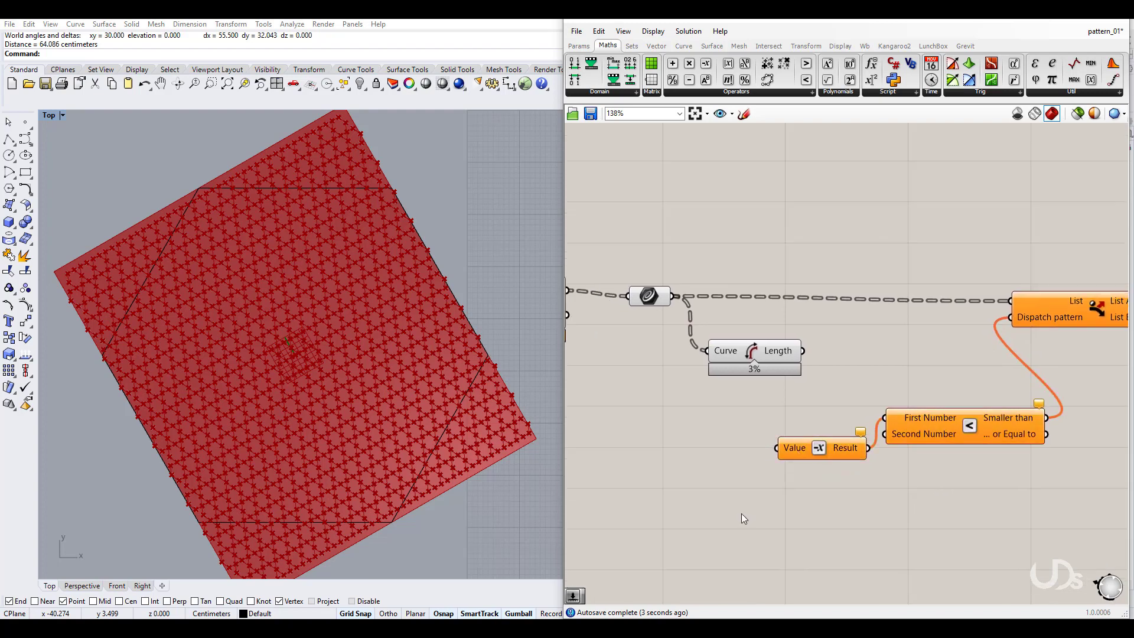
text(1)
key(Return)
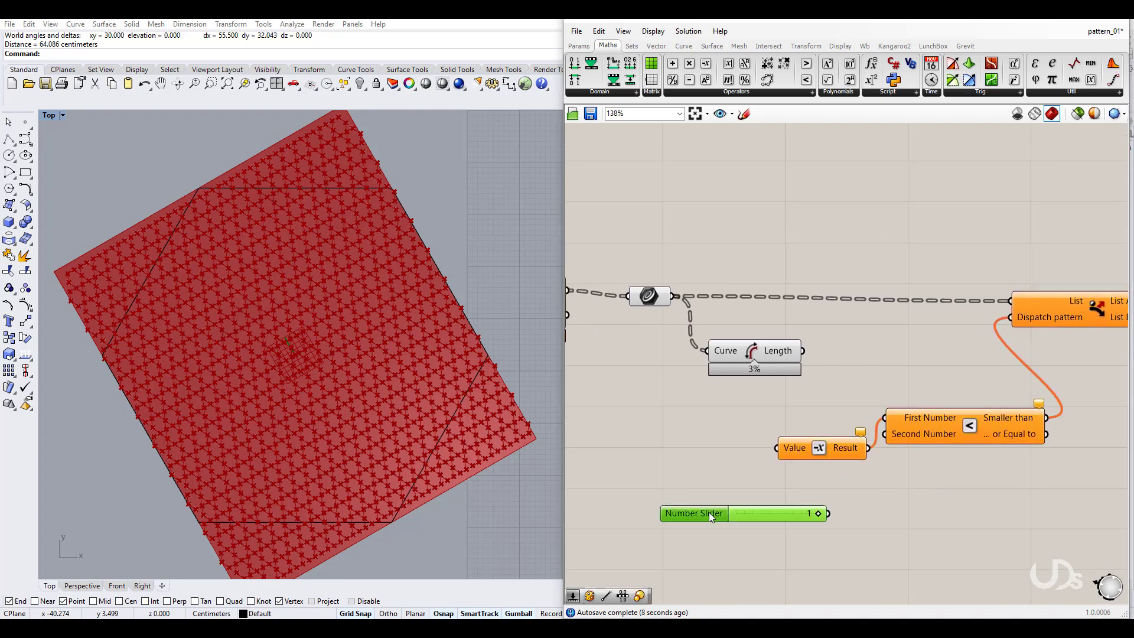
double_click(708, 512)
click(697, 457)
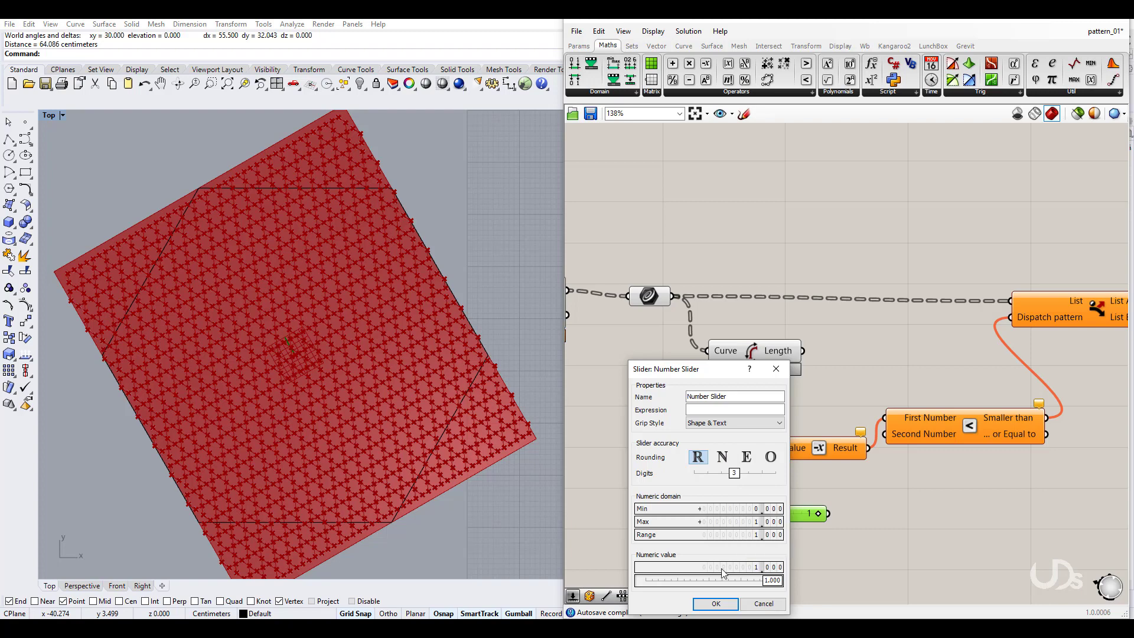
click(715, 603)
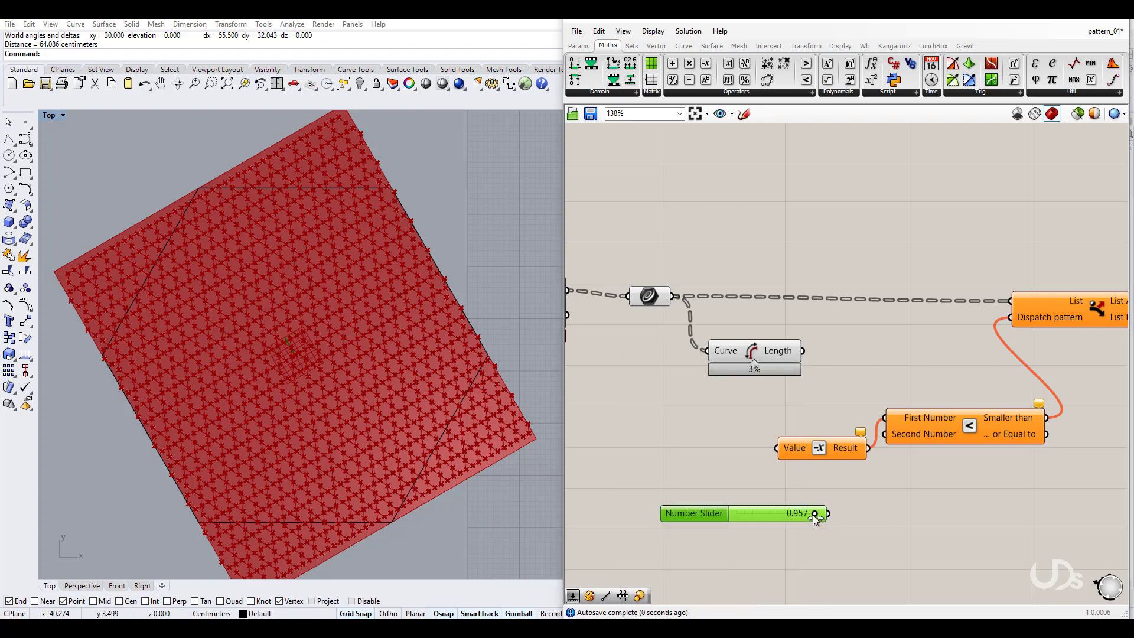
Connect the new slider to the Value input of Negative, set it to 0.703, and place it beside that component
drag(767, 453, 774, 449)
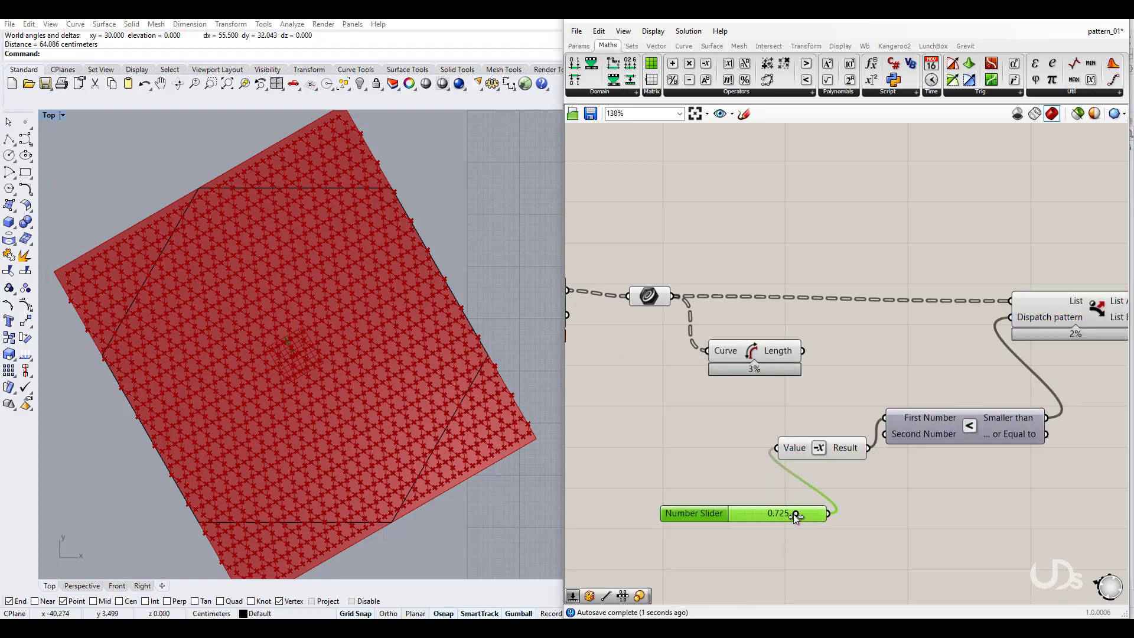
drag(792, 513, 792, 514)
drag(711, 515, 637, 453)
click(912, 522)
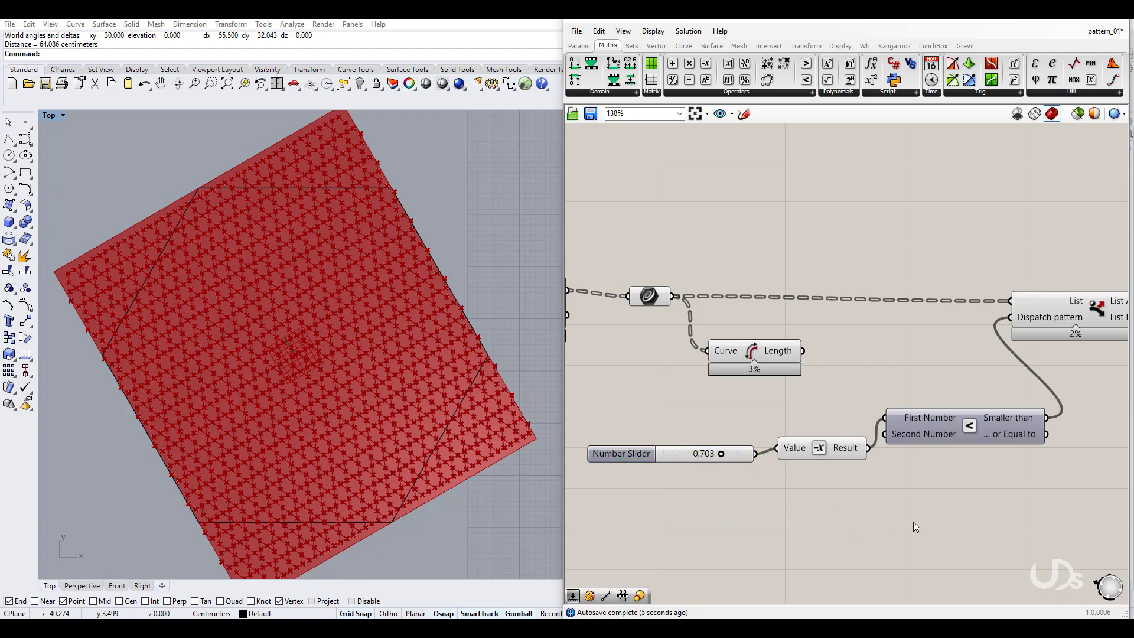
Feed Length into First Number and the Negative result into Second Number of Smaller Than, and move Smaller Than and Dispatch up
right_drag(1122, 532, 1032, 566)
scroll(1005, 507, down, 2)
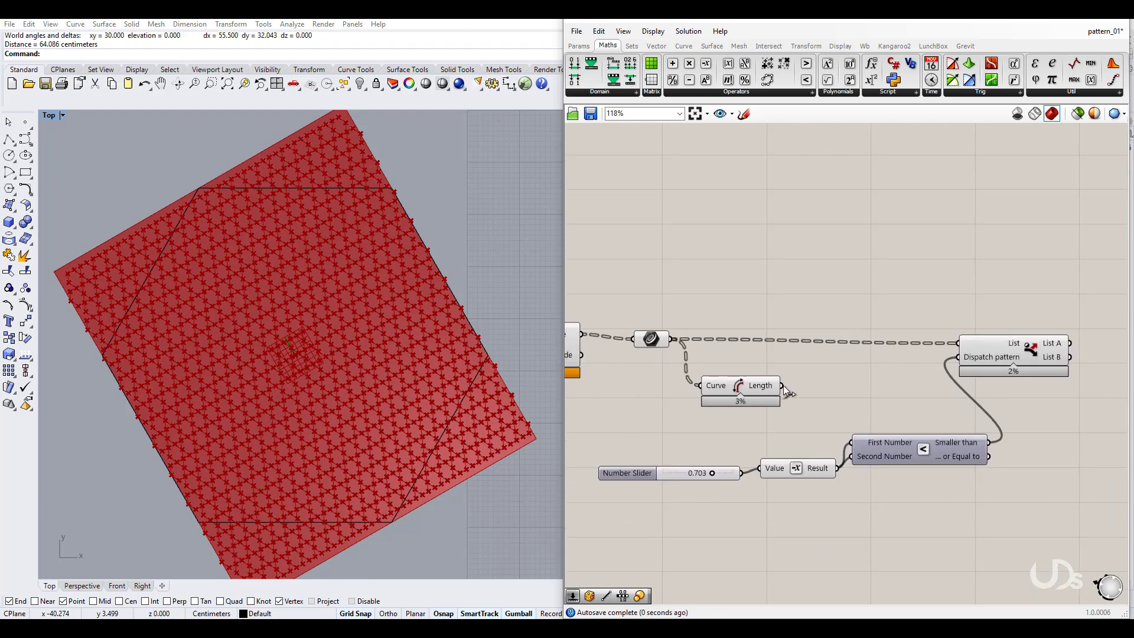
drag(782, 386, 875, 418)
drag(1013, 348, 1034, 314)
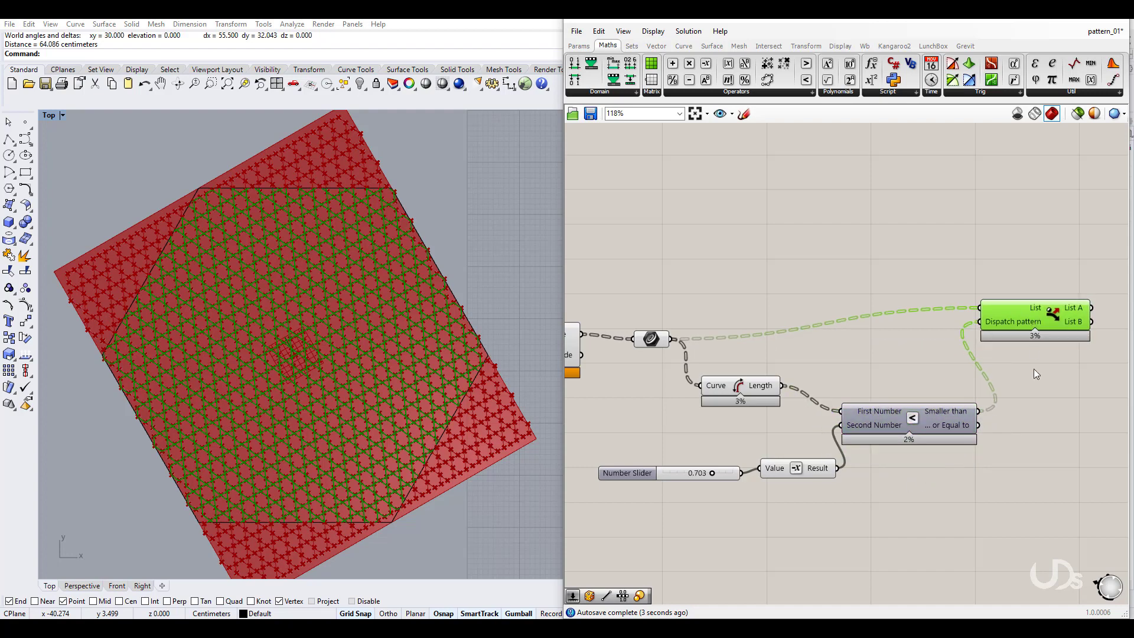
Add a Curve parameter after Dispatch and connect the List A output to it
right_drag(1118, 390, 951, 417)
double_click(950, 417)
text(curve)
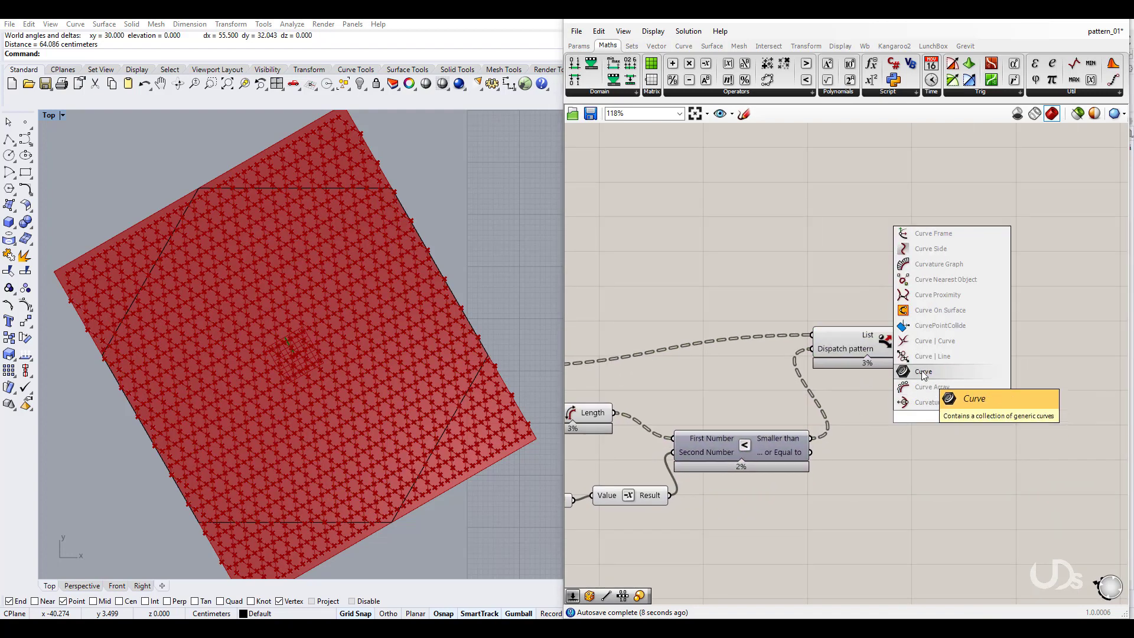
click(924, 372)
drag(984, 364, 990, 334)
click(957, 402)
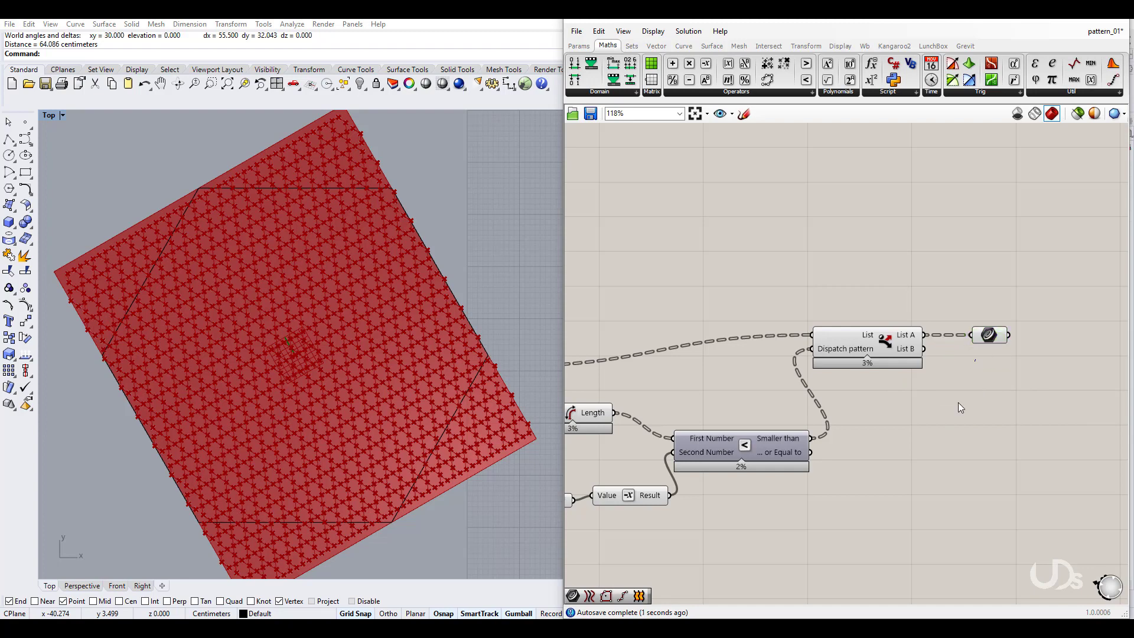
Delete the Negative component and connect the 0.703 slider directly to the Second Number input of Smaller Than
right_drag(911, 441, 988, 391)
scroll(904, 473, down, 1)
right_drag(903, 473, 914, 478)
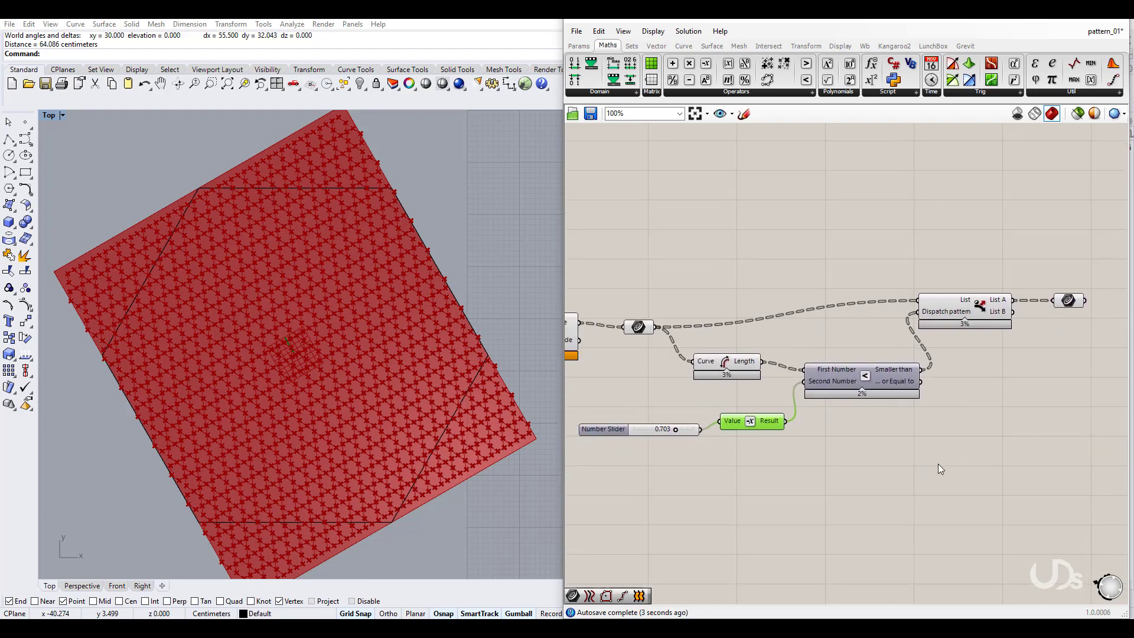
key(Delete)
drag(614, 428, 659, 411)
click(690, 456)
right_drag(691, 456, 733, 463)
right_drag(1031, 401, 948, 417)
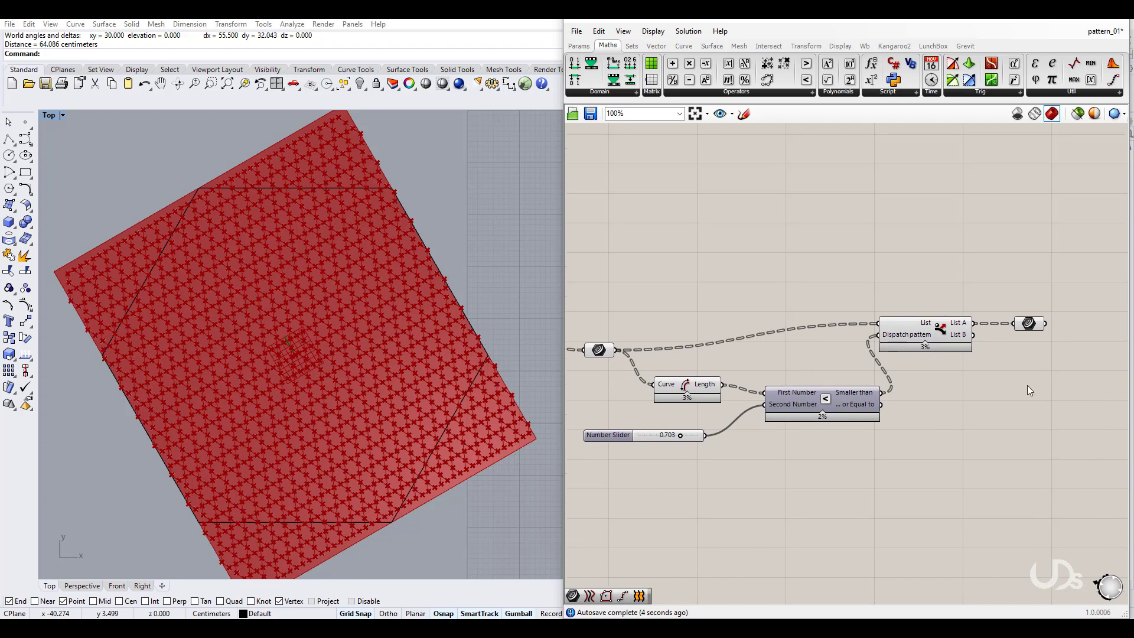
Turn on Simplify for the Curve parameter after Dispatch and for the Inside output of Trim with Region
right_click(1018, 324)
click(1025, 453)
right_drag(860, 475, 955, 483)
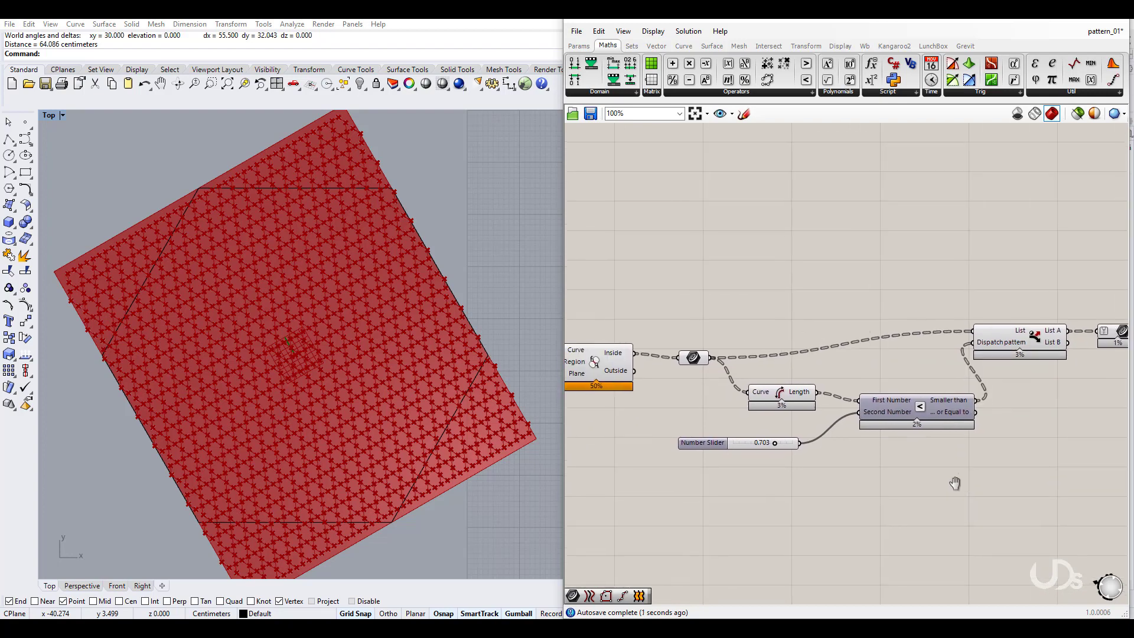
right_click(621, 358)
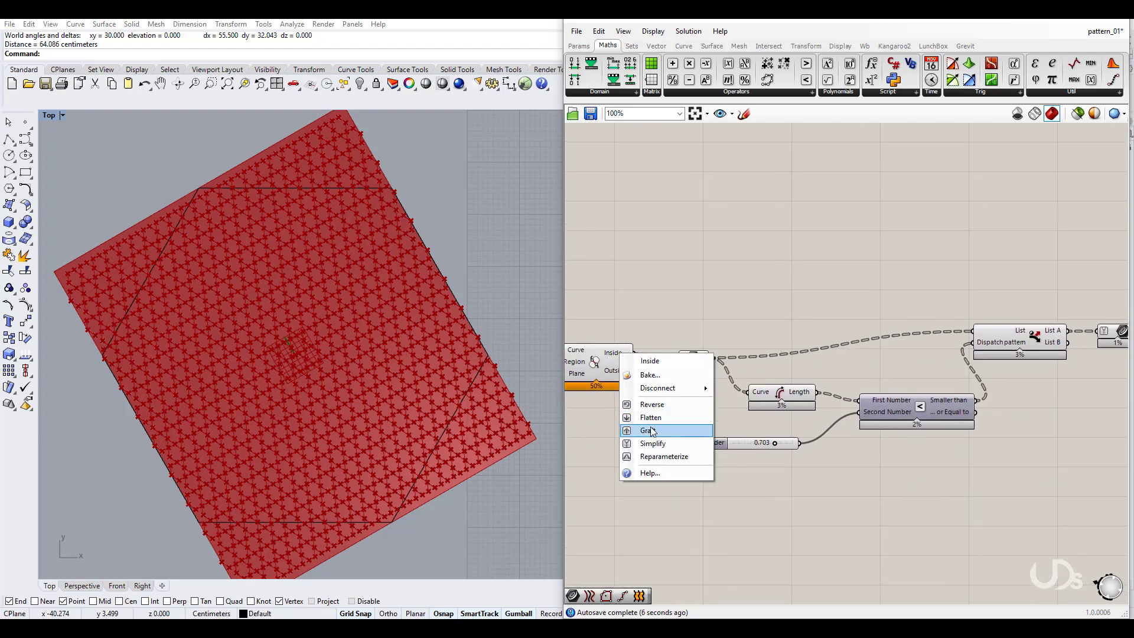
click(646, 440)
right_drag(890, 512, 893, 488)
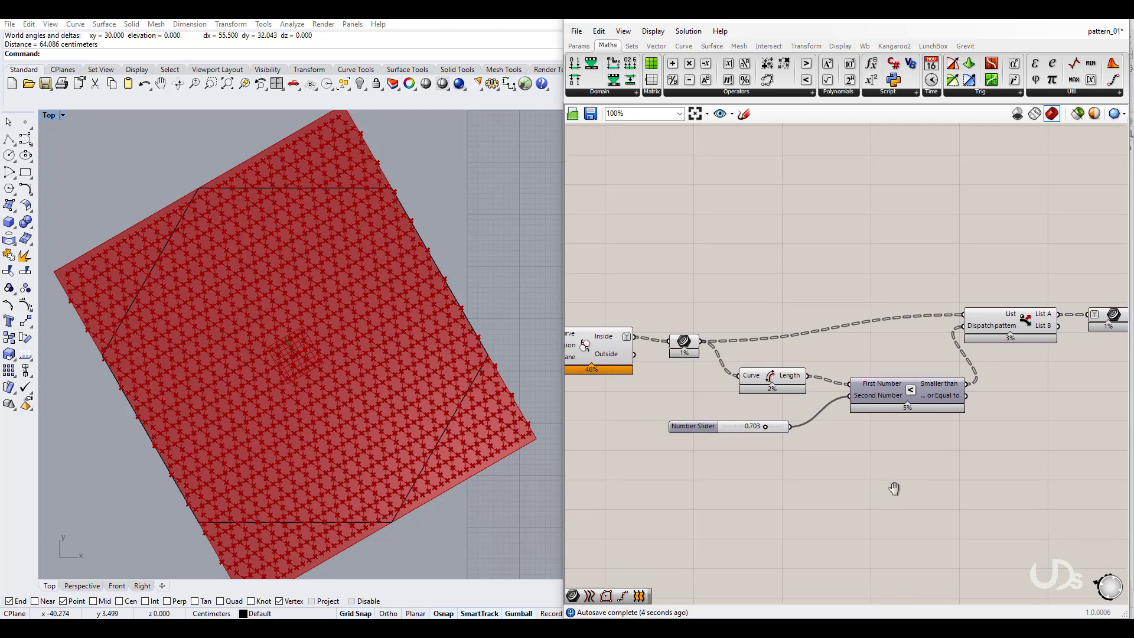
Turn off the preview of all components leading up to the final Curve parameter, from the earlier pattern components through Dispatch
scroll(884, 461, down, 3)
drag(1022, 473, 590, 283)
middle_click(654, 363)
click(654, 413)
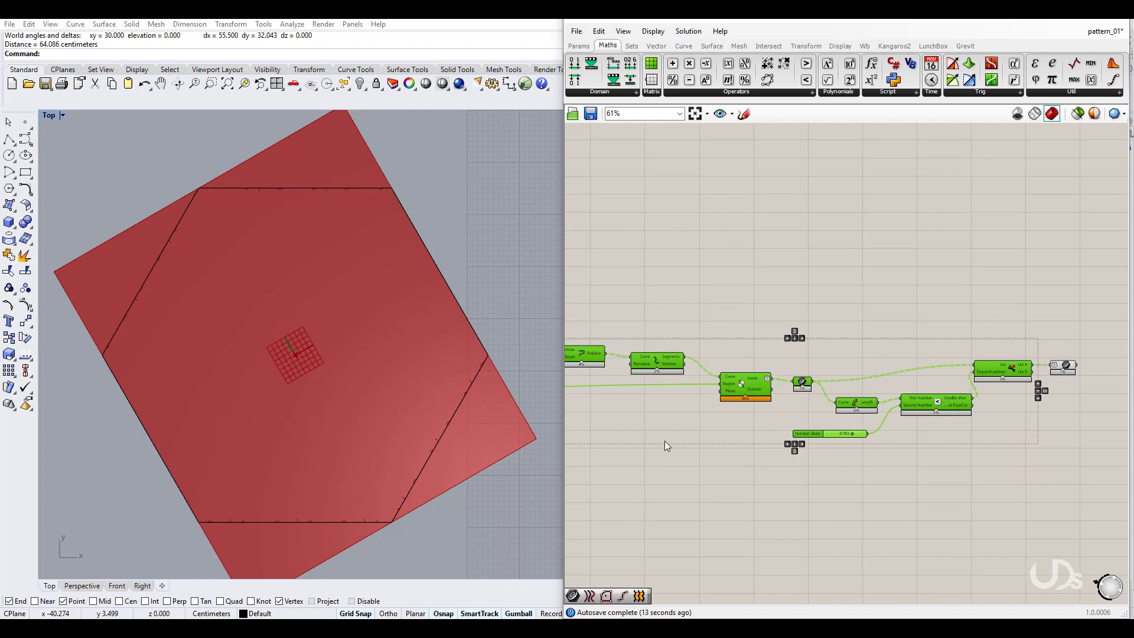
click(665, 441)
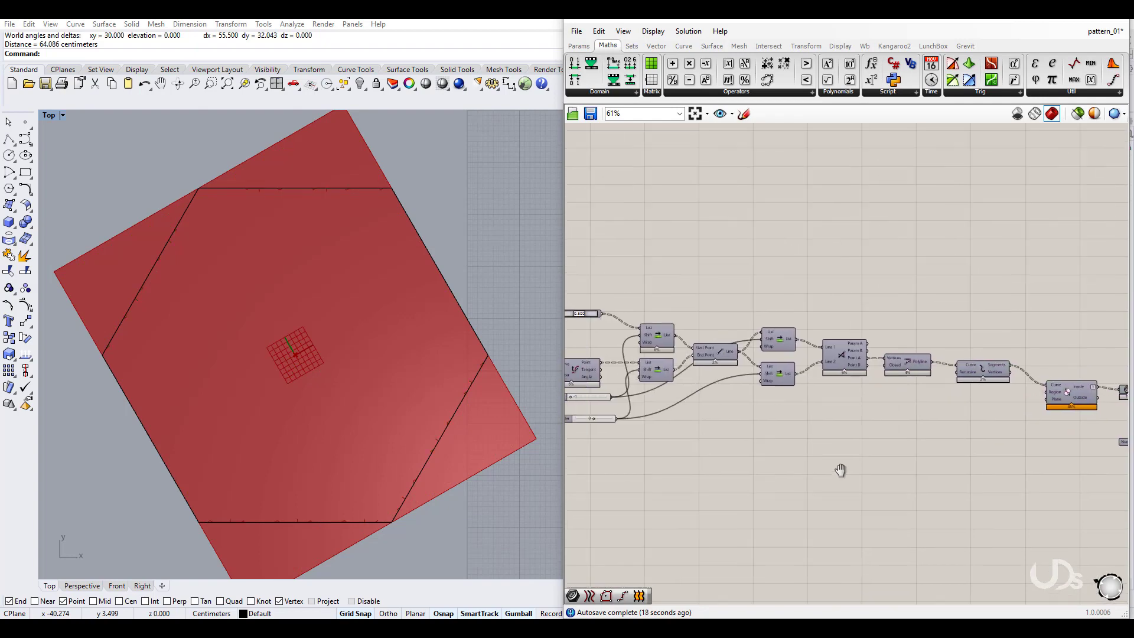
Turn off the preview of the components in the purple group that build and scale the base plane surface
right_drag(840, 470, 909, 472)
right_drag(746, 456, 921, 395)
click(750, 441)
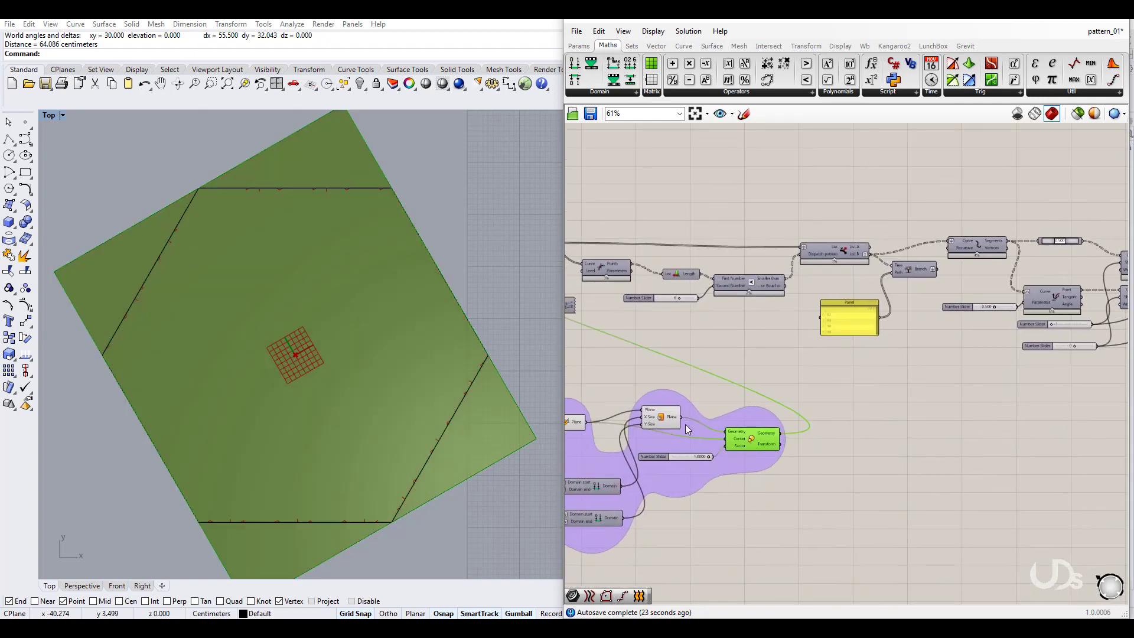
click(667, 420)
right_drag(840, 533, 973, 522)
drag(974, 526, 588, 400)
middle_click(589, 406)
click(632, 361)
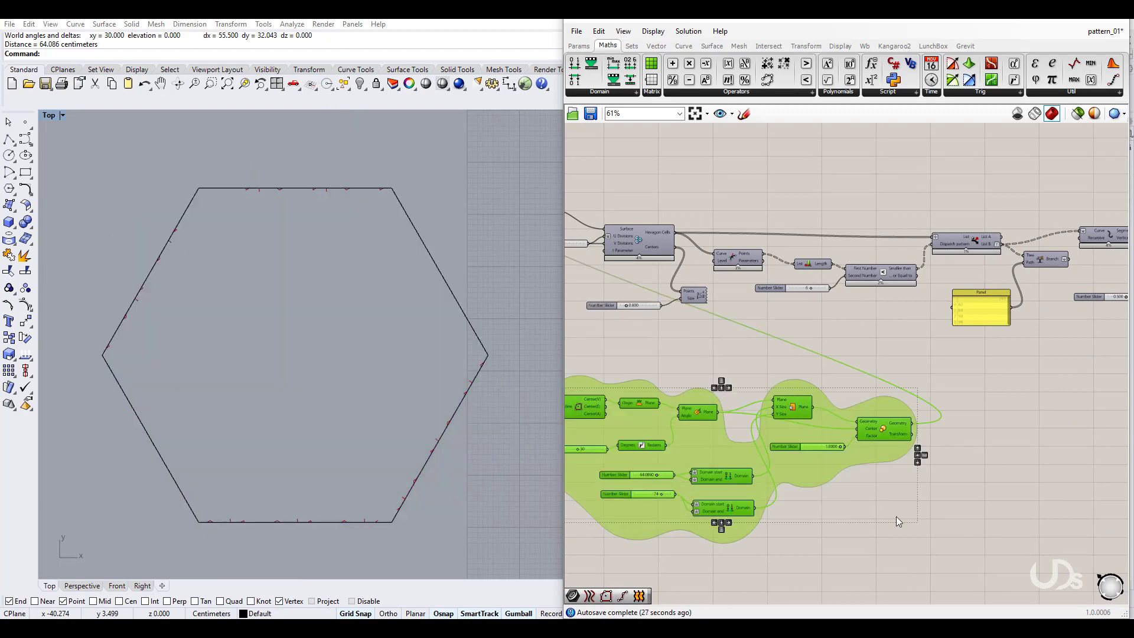
click(895, 516)
Turn off Simplify on the final Curve parameter after Dispatch
mouse_move(814, 527)
right_down()
mouse_move(986, 518)
mouse_move(795, 516)
right_up()
right_drag(1032, 502, 591, 486)
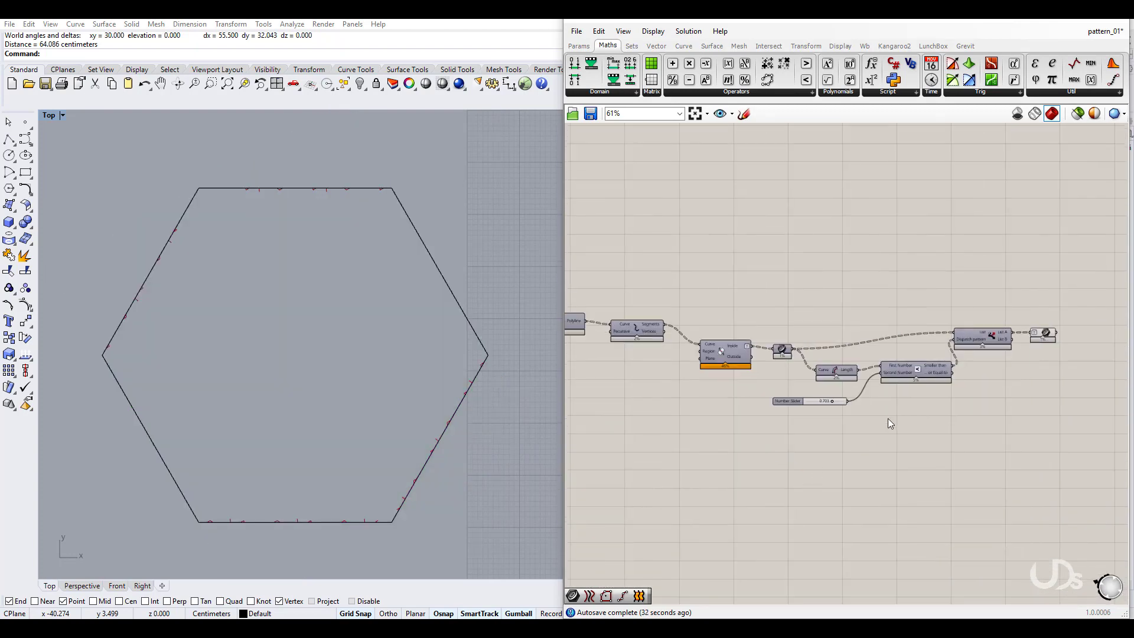
scroll(994, 349, up, 3)
click(1080, 325)
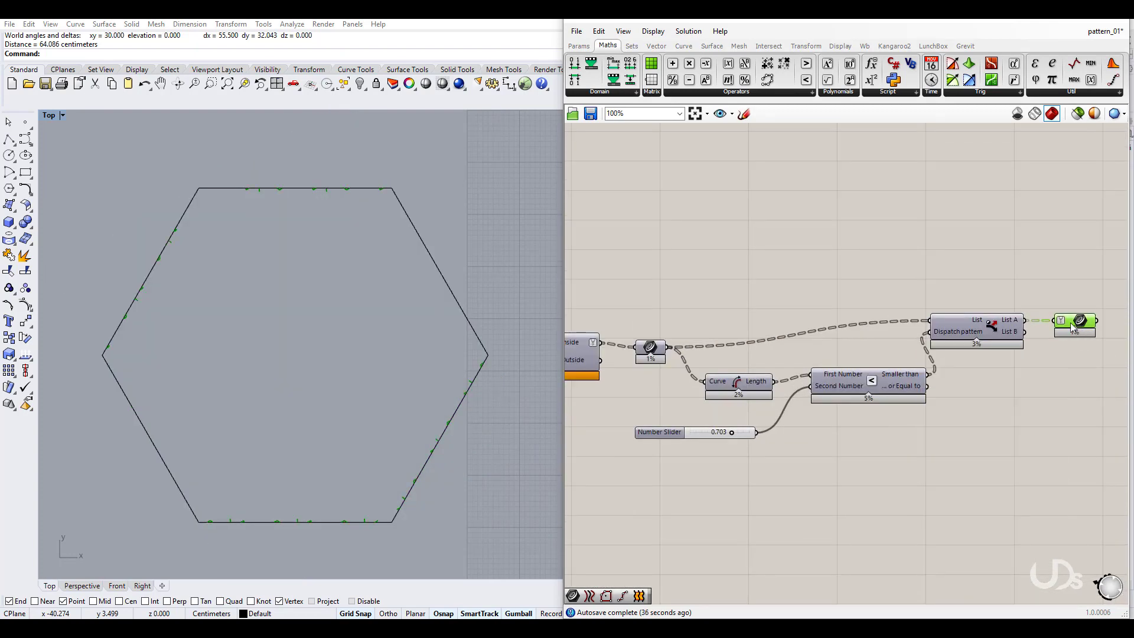
right_click(1061, 324)
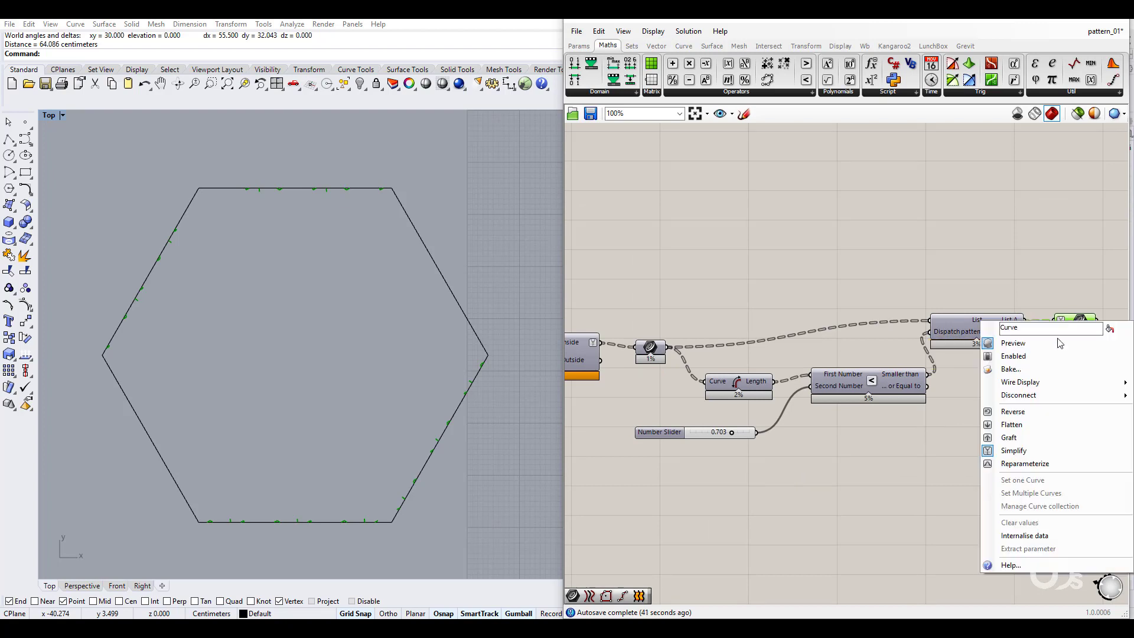
click(1017, 451)
Connect the List B output of Dispatch to the final Curve parameter in place of List A, and adjust the length threshold slider
right_drag(1058, 389, 1055, 373)
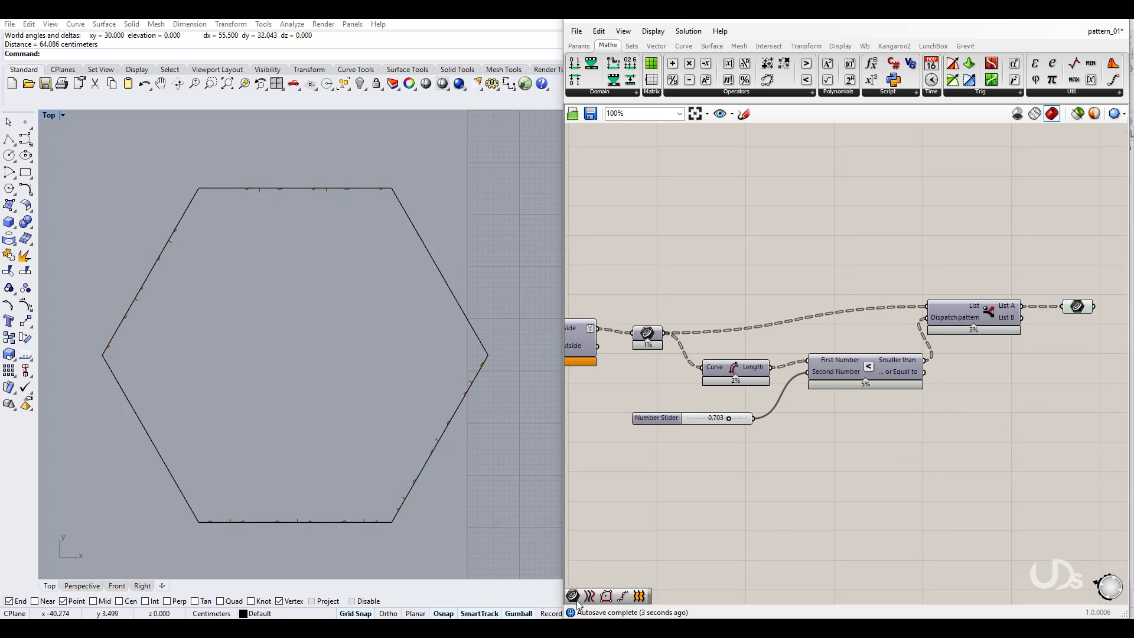
right_drag(1003, 313, 1012, 313)
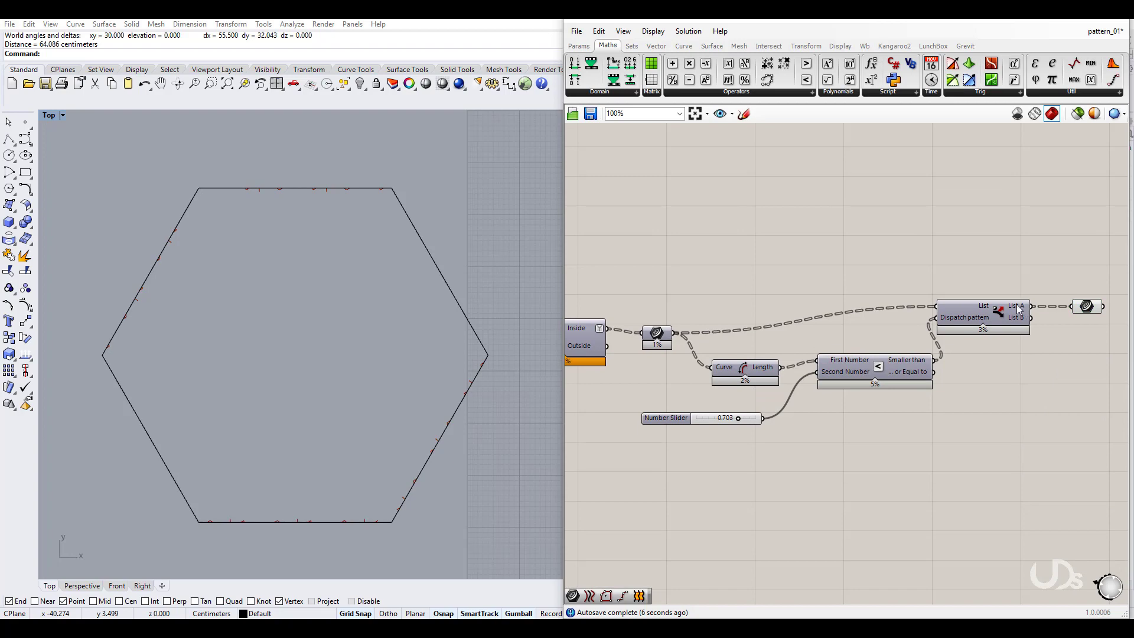
drag(1039, 323, 1071, 306)
right_drag(931, 428, 969, 429)
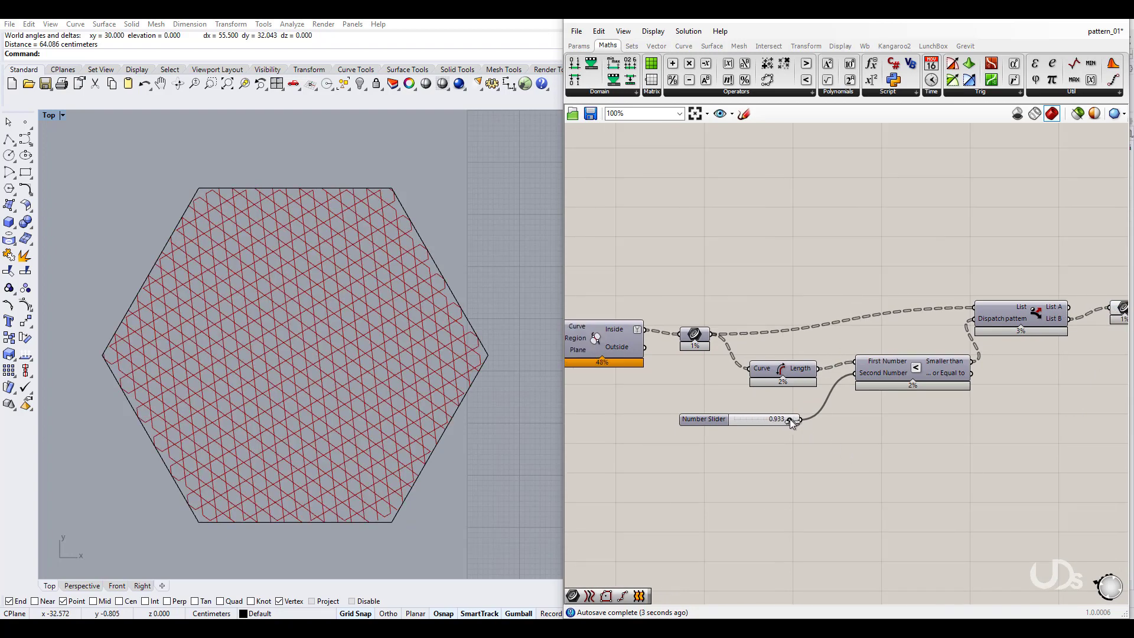
drag(790, 419, 758, 418)
right_drag(800, 461, 1081, 370)
scroll(862, 457, down, 3)
right_drag(697, 472, 1060, 456)
right_drag(588, 424, 833, 483)
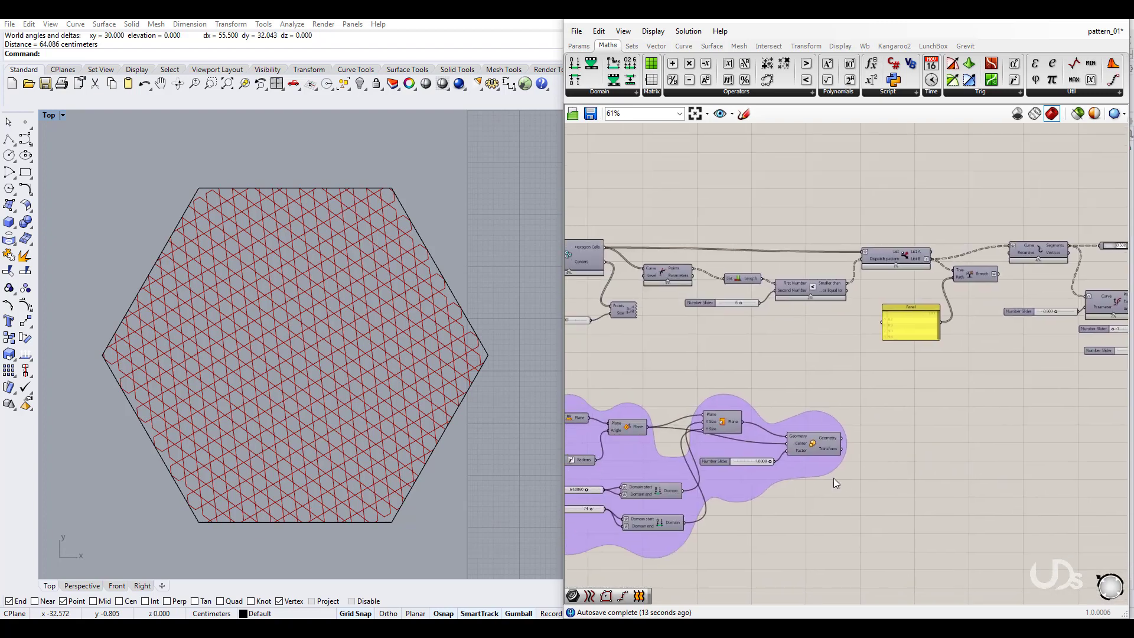
Adjust the number slider that feeds both U Divisions and V Divisions of the Hexagon Cells component
right_drag(684, 491, 815, 463)
right_drag(657, 318, 721, 395)
scroll(640, 291, up, 5)
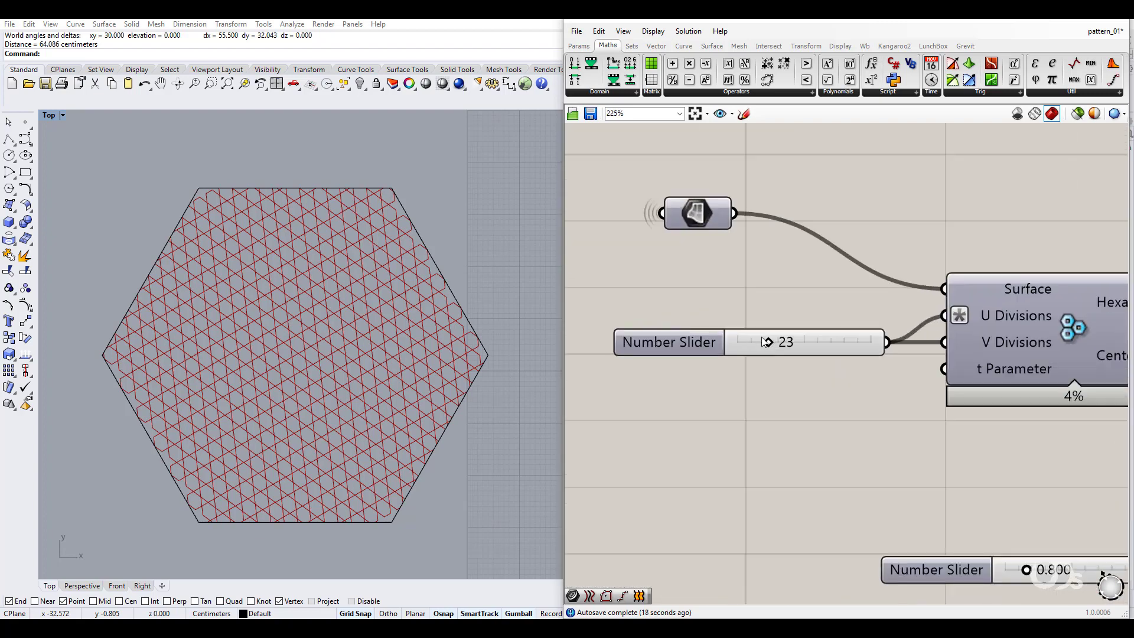
drag(768, 343, 773, 342)
Set the maximum of the Scale component's factor slider to 2 and set the factor to about 1.2023
right_drag(811, 487, 771, 277)
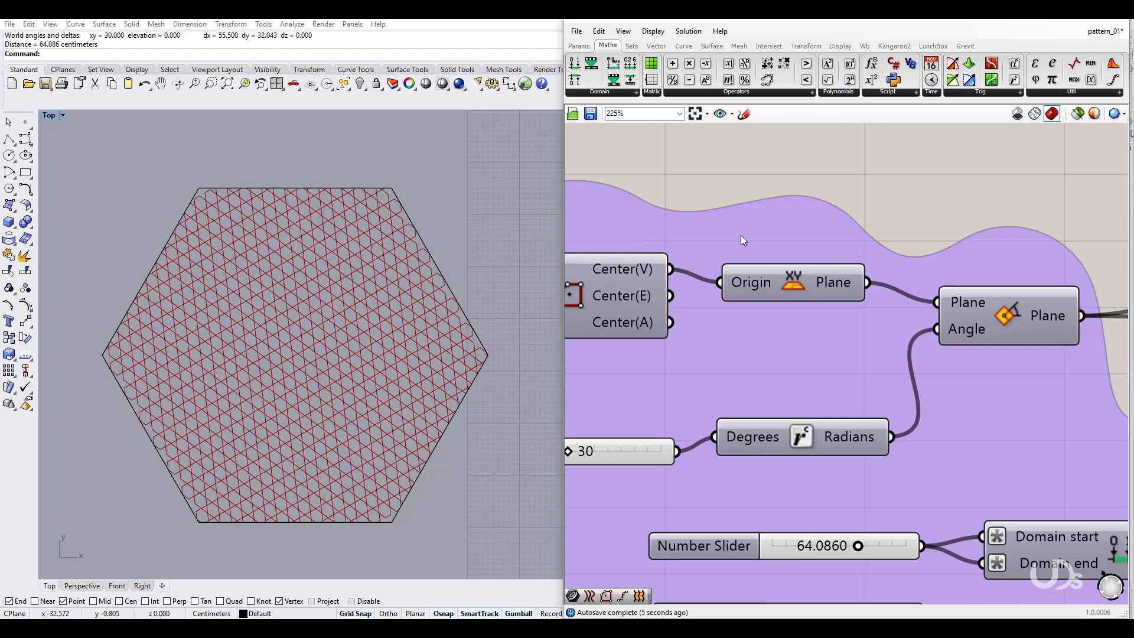
scroll(740, 235, down, 3)
right_drag(877, 418, 760, 253)
right_drag(997, 351, 754, 472)
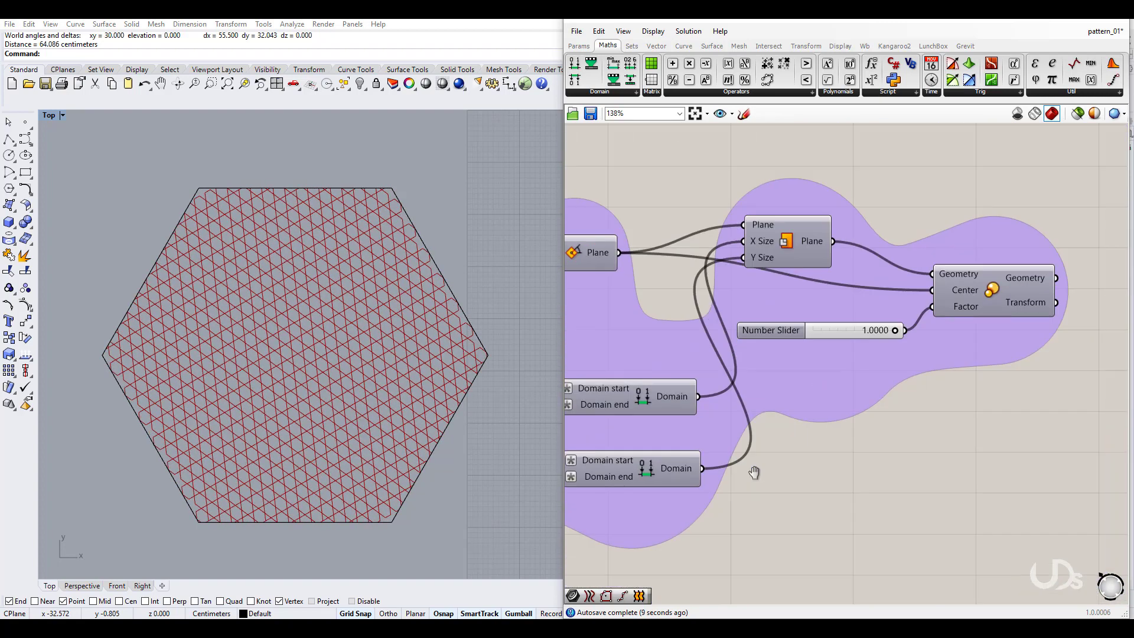
drag(893, 332, 908, 331)
double_click(908, 328)
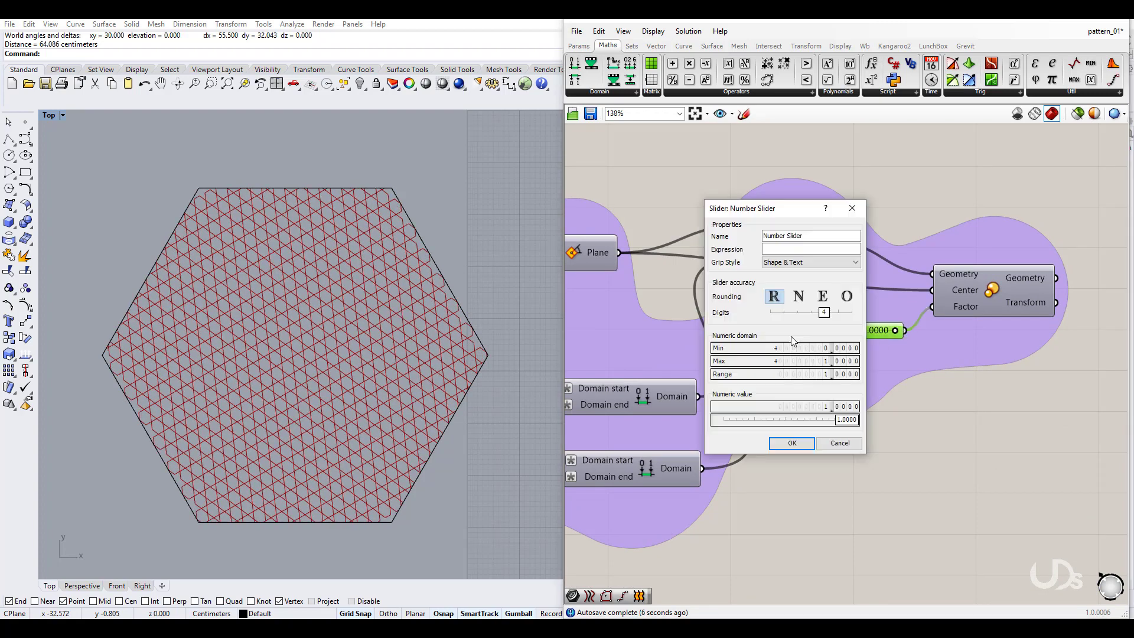
click(809, 362)
text(2)
key(Return)
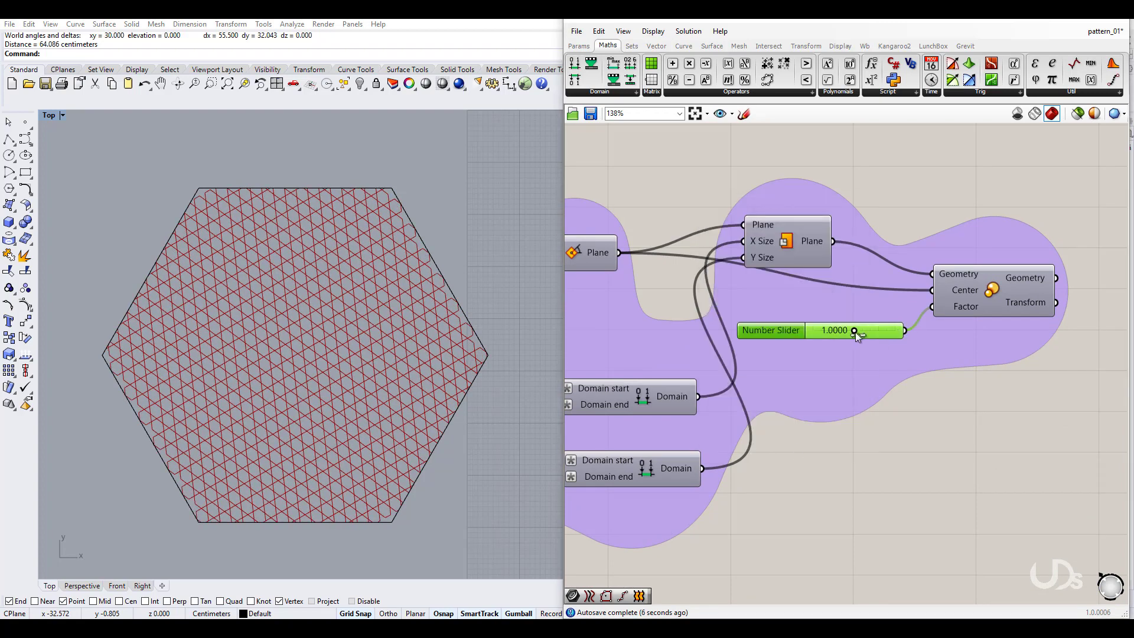
drag(855, 331, 863, 331)
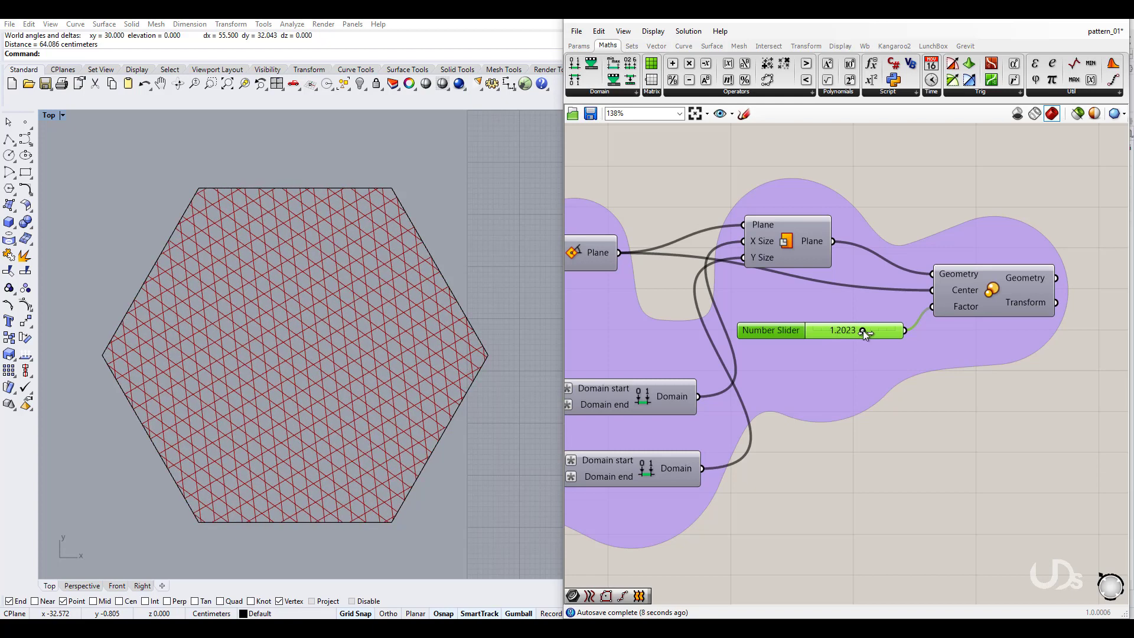
Rotate the Rhino boundary hexagon by 30 degrees and set the scale factor to about 1.2167
click(442, 434)
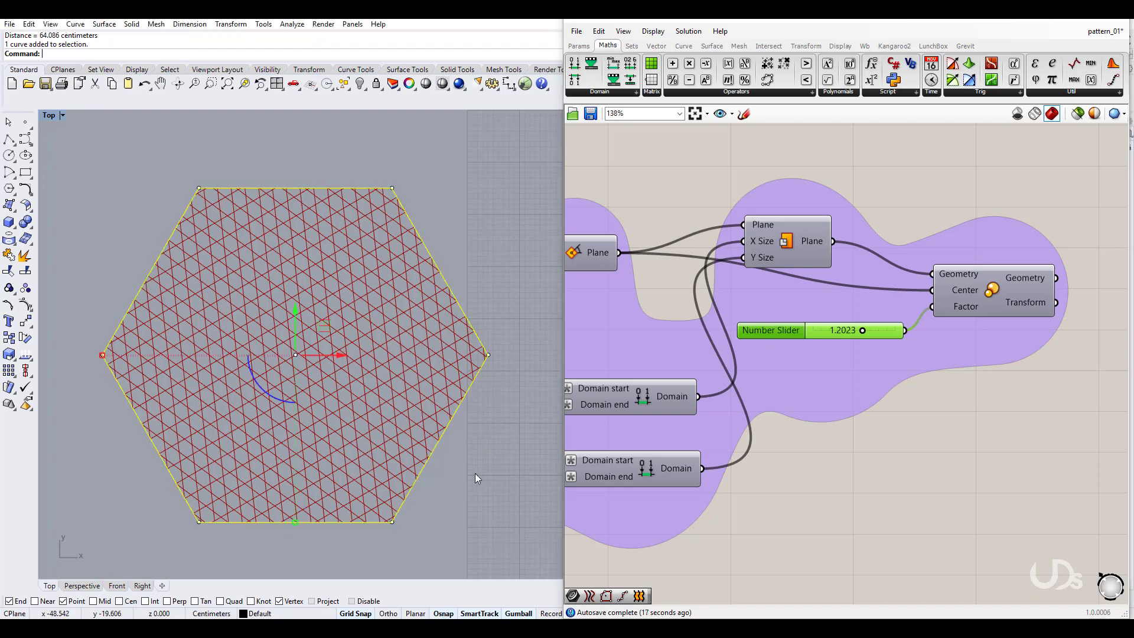
click(285, 401)
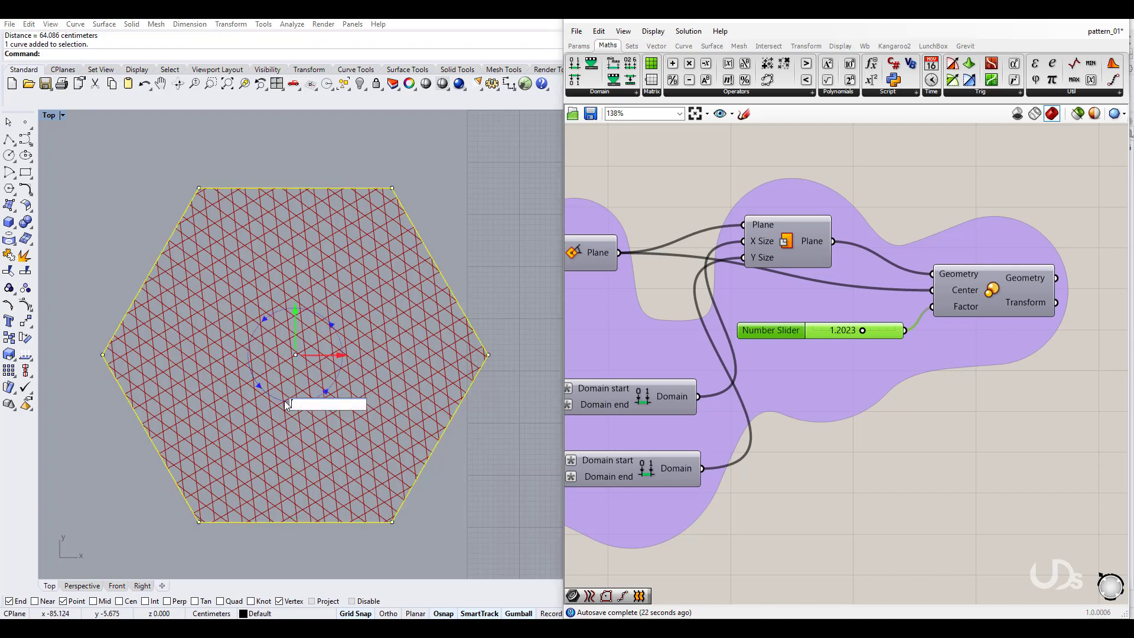
text(30)
key(Return)
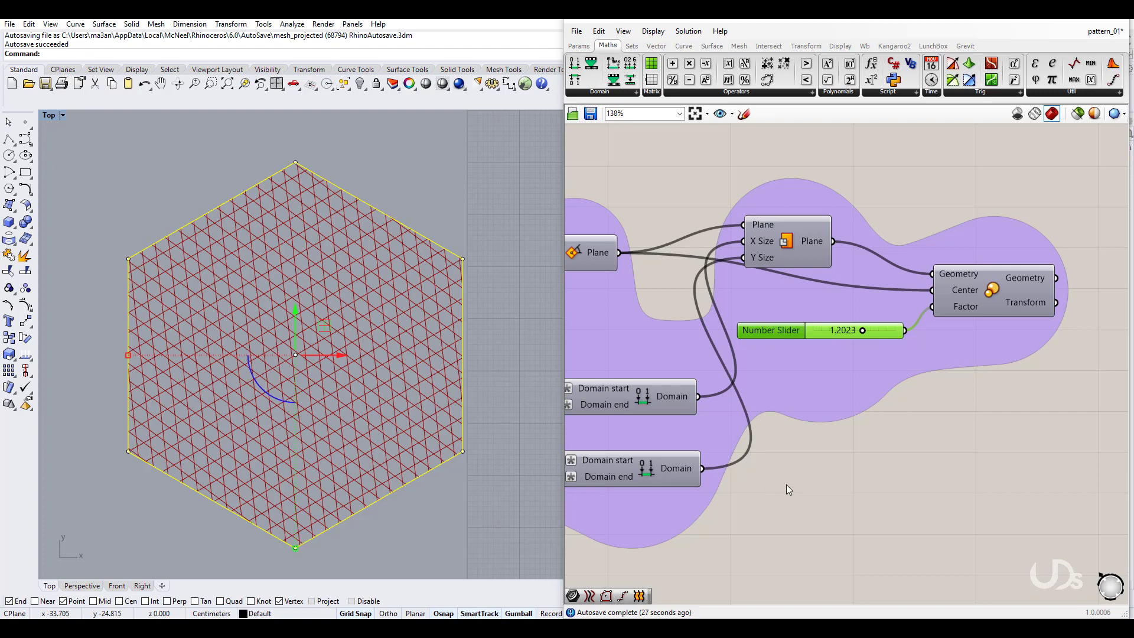
drag(862, 331, 867, 331)
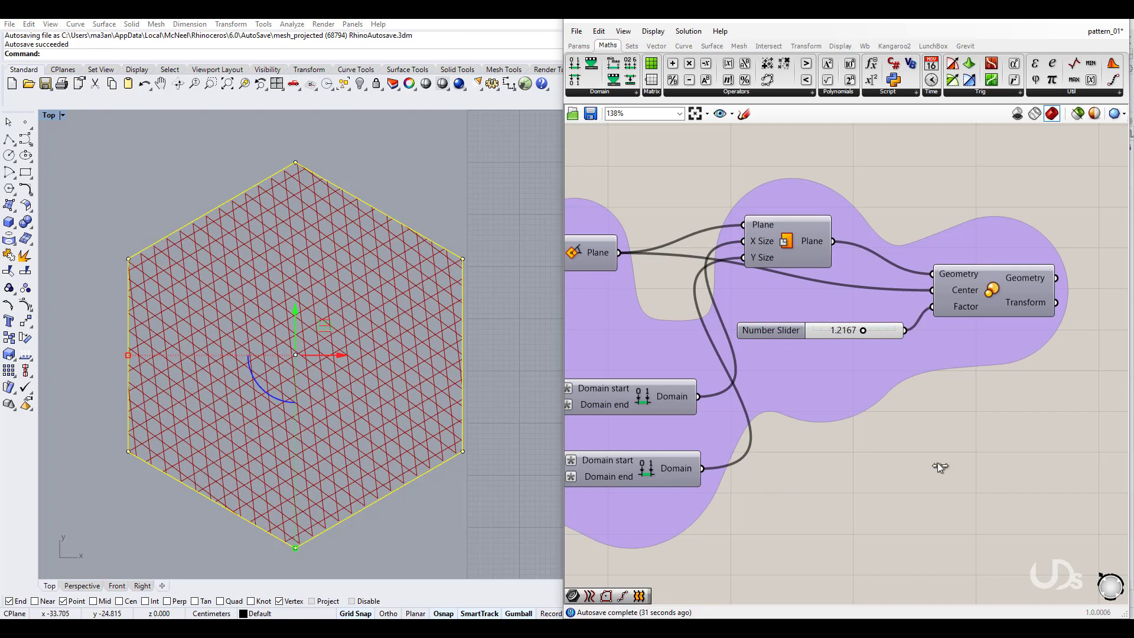
click(515, 507)
Set the Factor slider of the Scale component in the purple group to about 1.2114
scroll(891, 463, down, 4)
scroll(786, 407, up, 5)
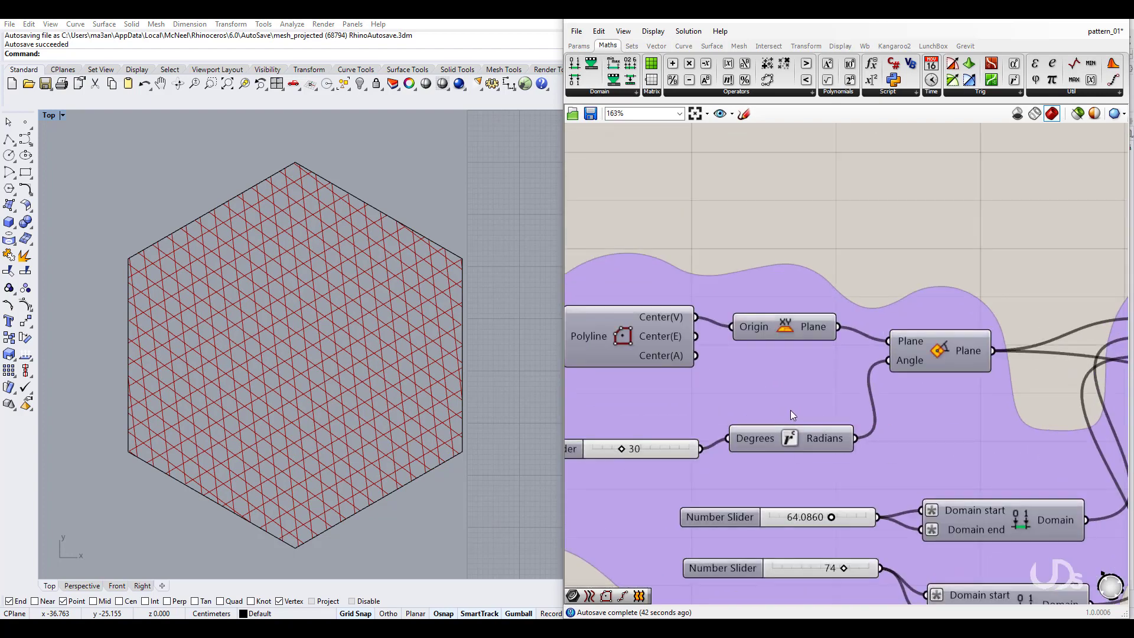
drag(694, 402, 696, 403)
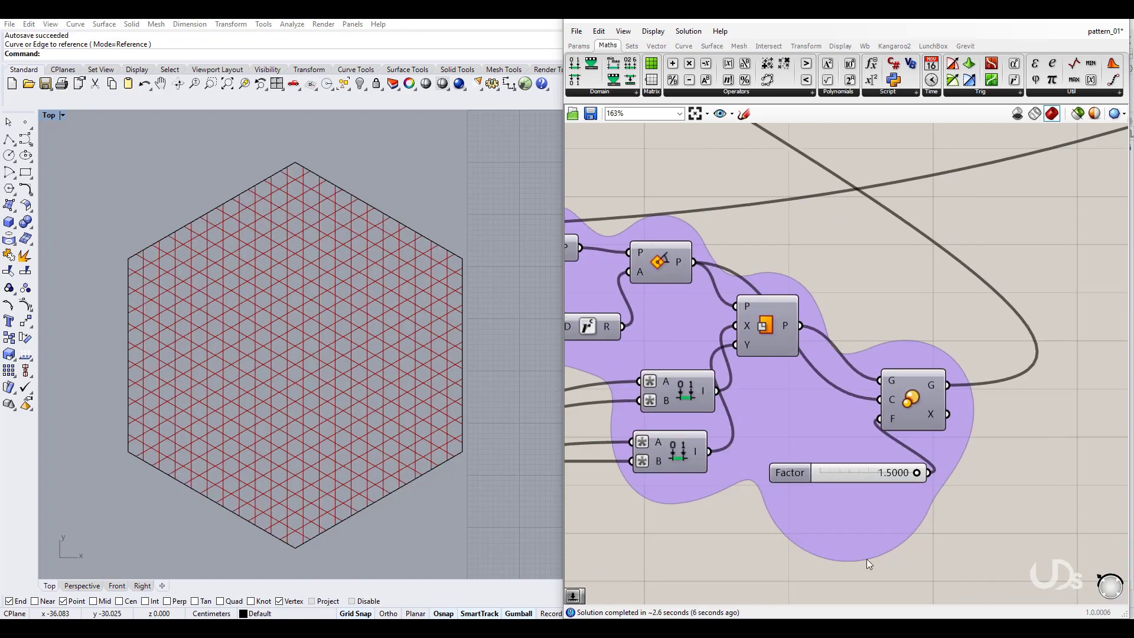
right_drag(866, 559, 796, 571)
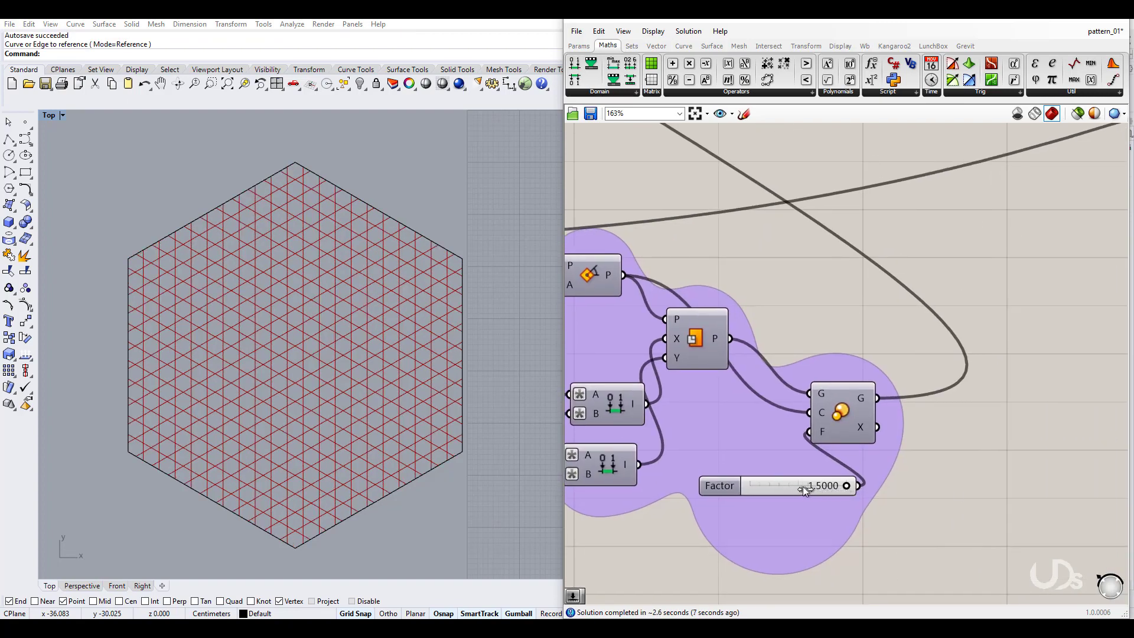
drag(798, 486, 789, 486)
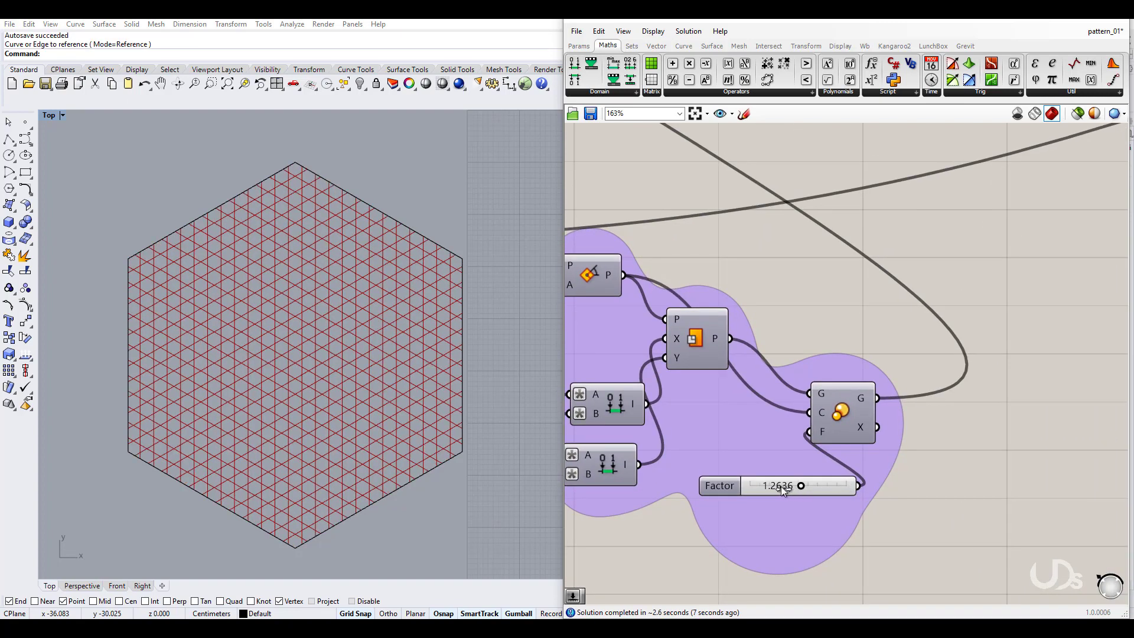
drag(447, 495, 403, 492)
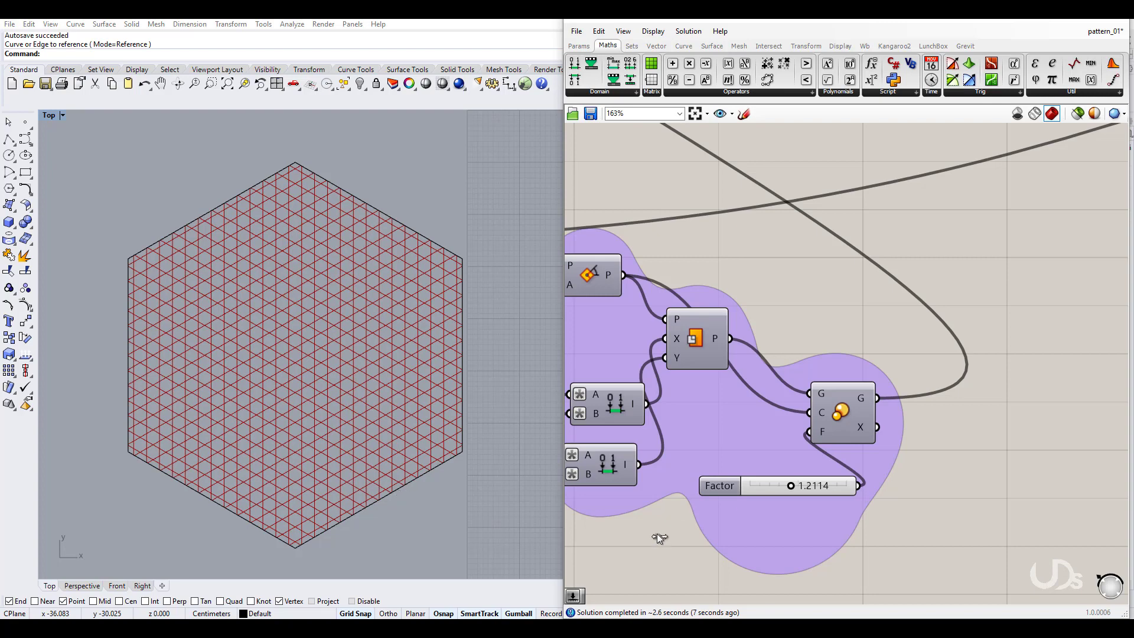
Move the Point List component clear of the Second Number slider and set the V Divisions slider to 49
scroll(657, 533, down, 2)
right_drag(703, 532, 941, 531)
right_drag(775, 548, 751, 604)
right_drag(792, 303, 746, 442)
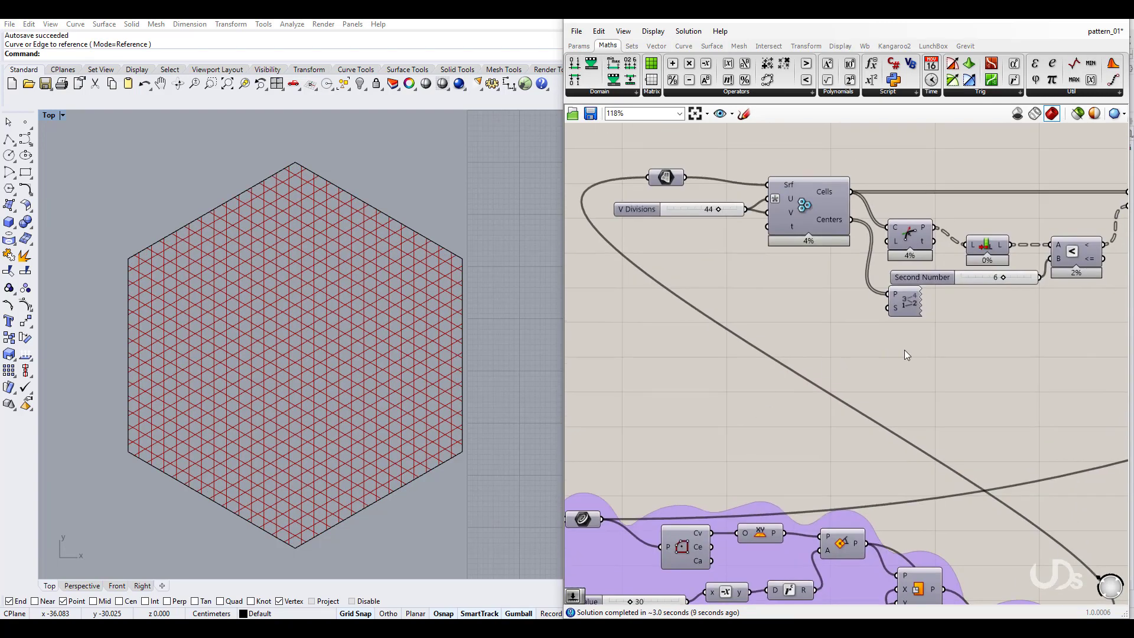
drag(904, 303, 891, 313)
right_drag(773, 301, 819, 376)
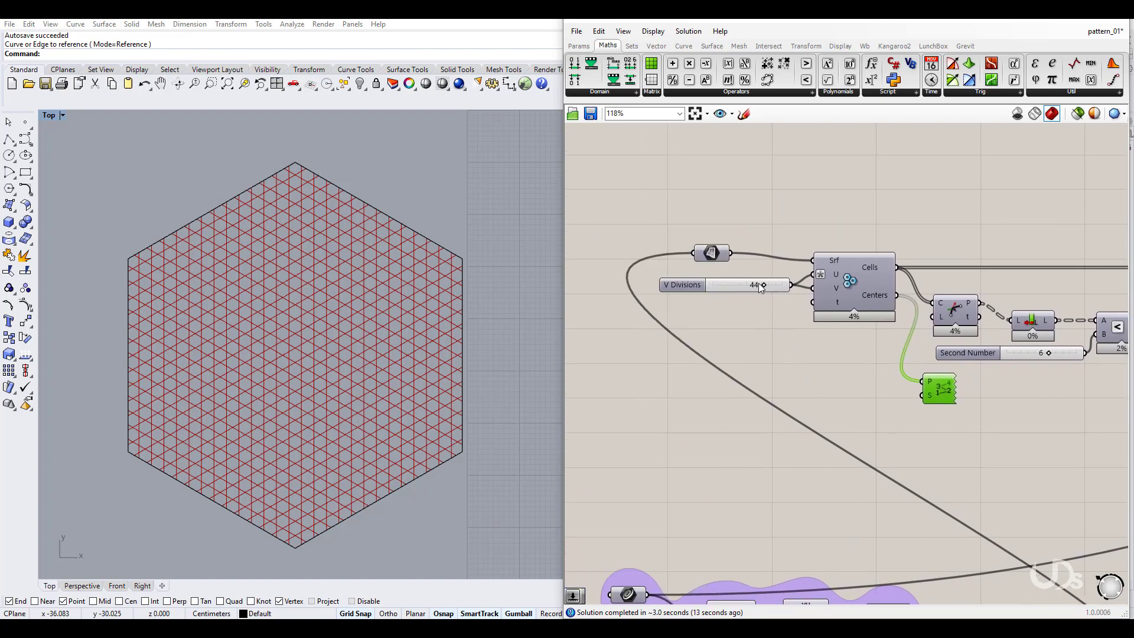
drag(755, 284, 753, 284)
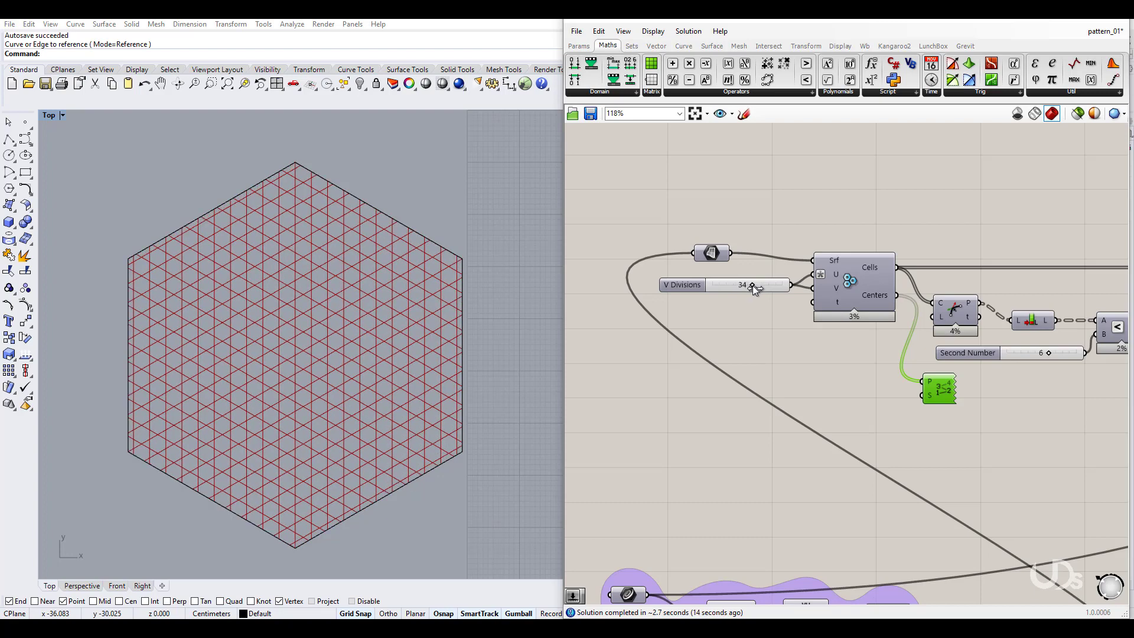
drag(754, 286, 767, 291)
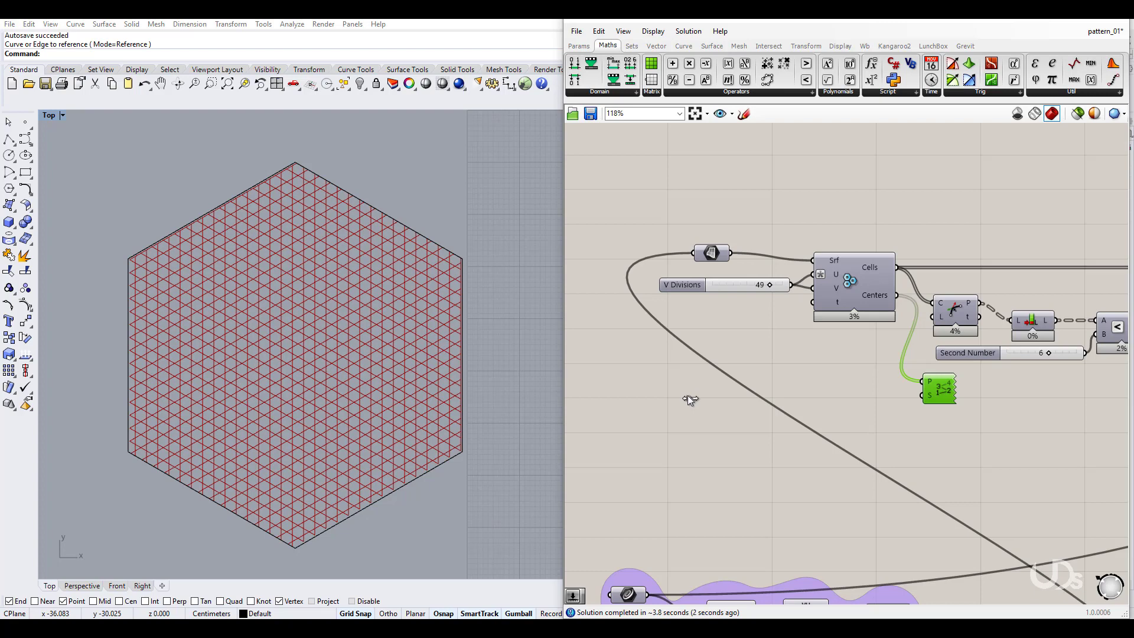
click(690, 396)
Set the Second Number slider that serves as the segment length threshold to about 0.666
right_drag(998, 413, 706, 403)
right_drag(1087, 408, 650, 397)
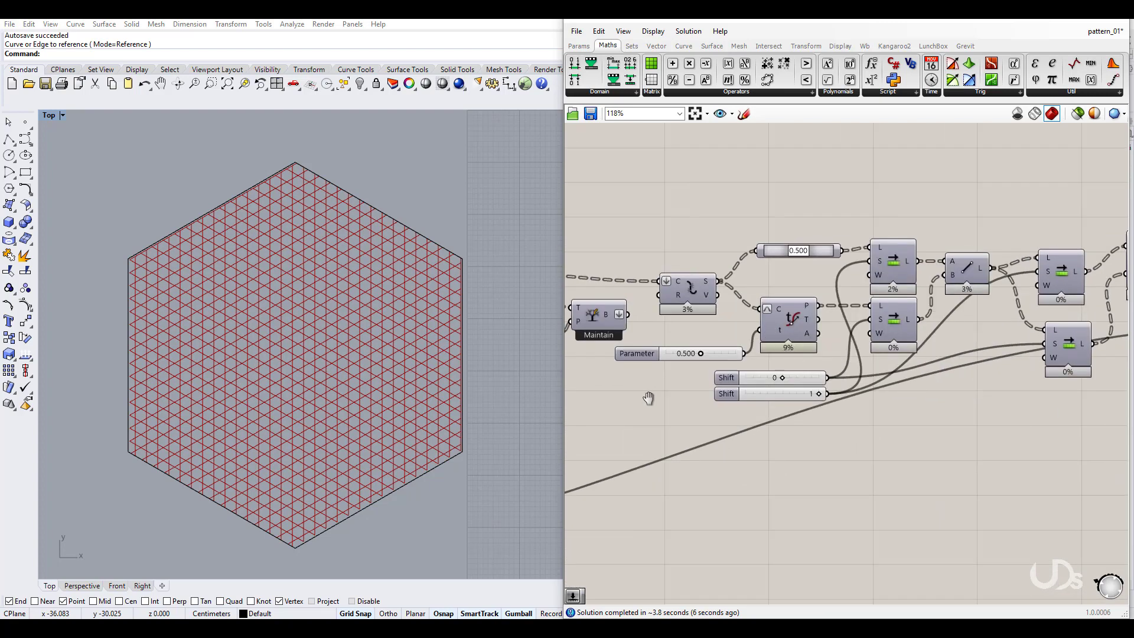
right_drag(870, 423, 745, 426)
mouse_move(974, 431)
right_down()
mouse_move(861, 430)
mouse_move(805, 461)
right_up()
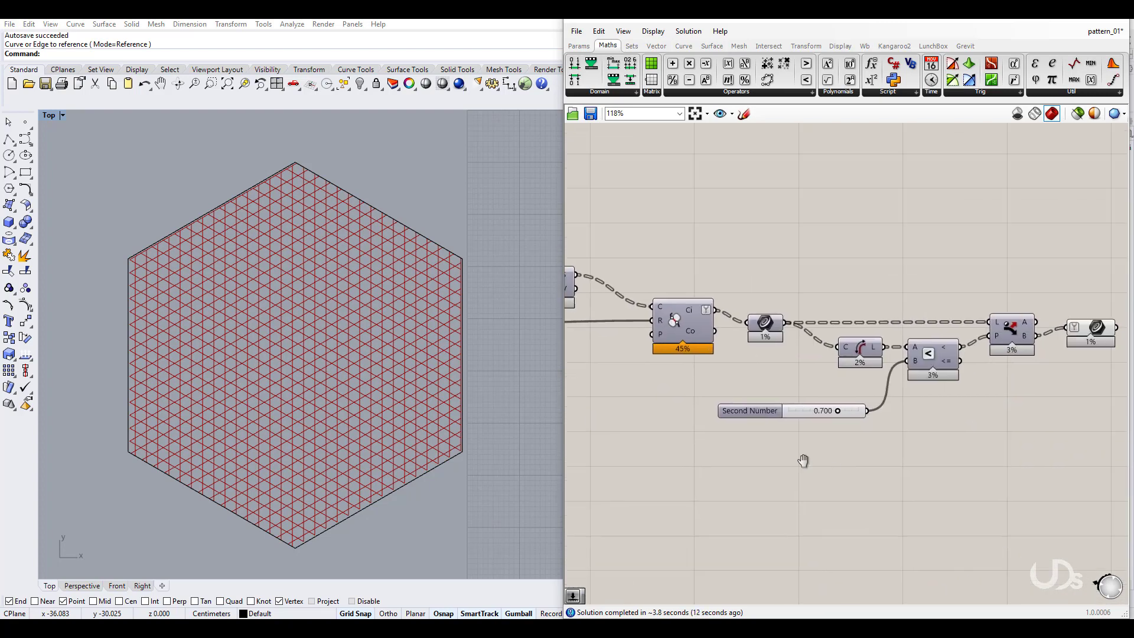
mouse_move(839, 420)
right_down()
mouse_move(784, 418)
mouse_move(798, 439)
right_up()
drag(801, 426, 792, 427)
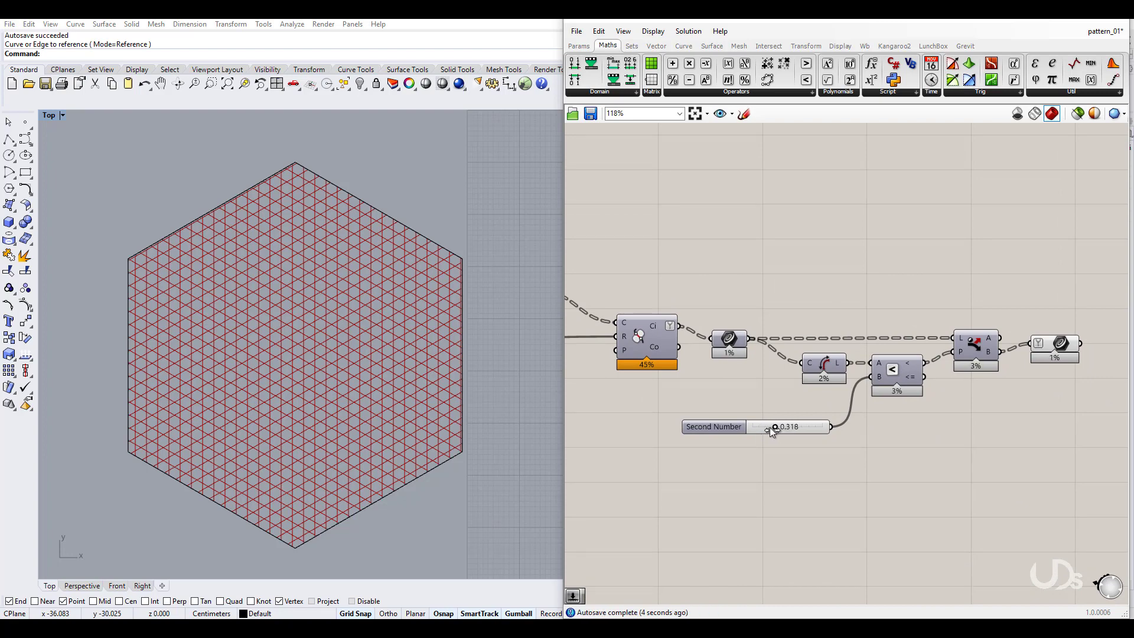
drag(771, 427, 799, 424)
Bake the final Curve parameter that follows Dispatch into Rhino
right_drag(911, 419, 872, 438)
right_drag(1020, 445, 971, 441)
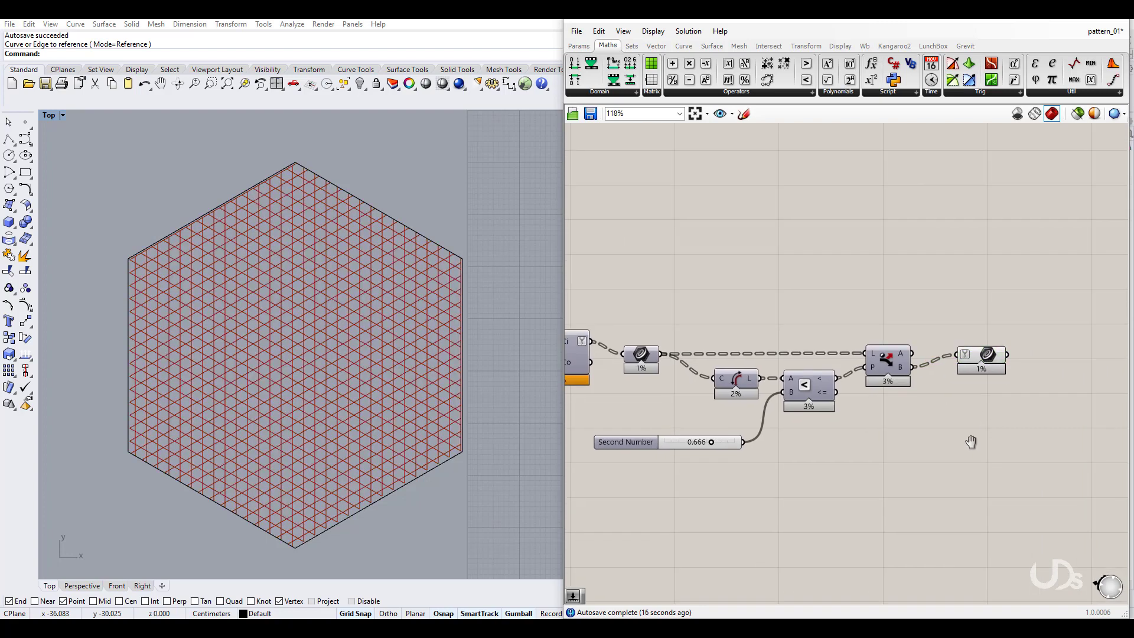
right_click(981, 353)
key(Escape)
middle_click(983, 354)
click(1002, 378)
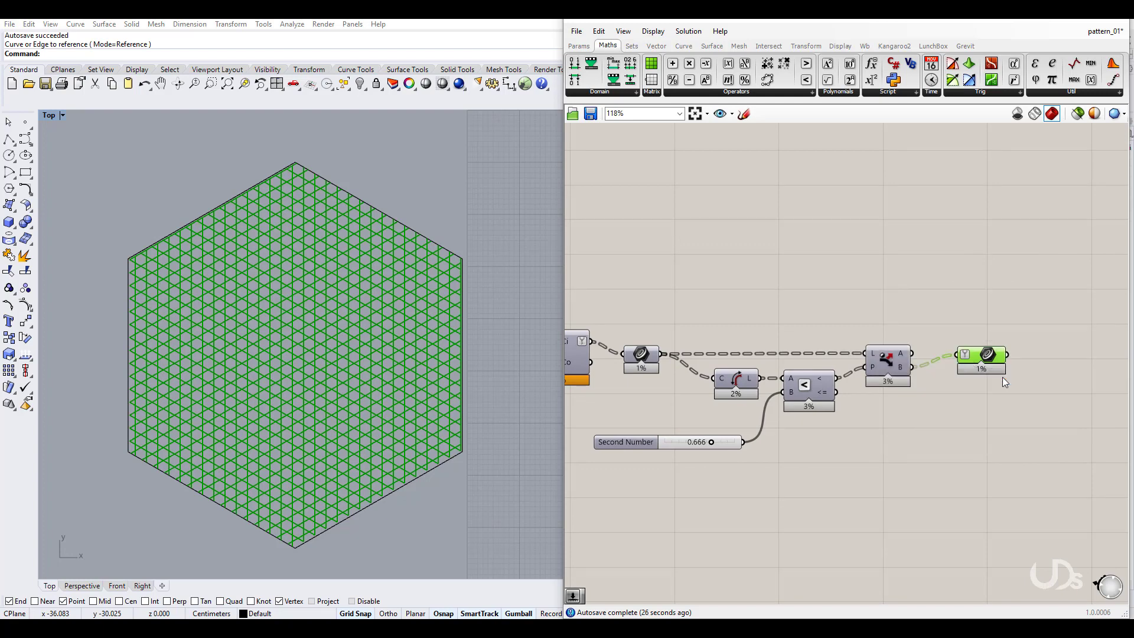
click(943, 464)
Hide the boundary hexagon and move all baked pattern curves along negative X, clear of the Grasshopper preview
click(435, 468)
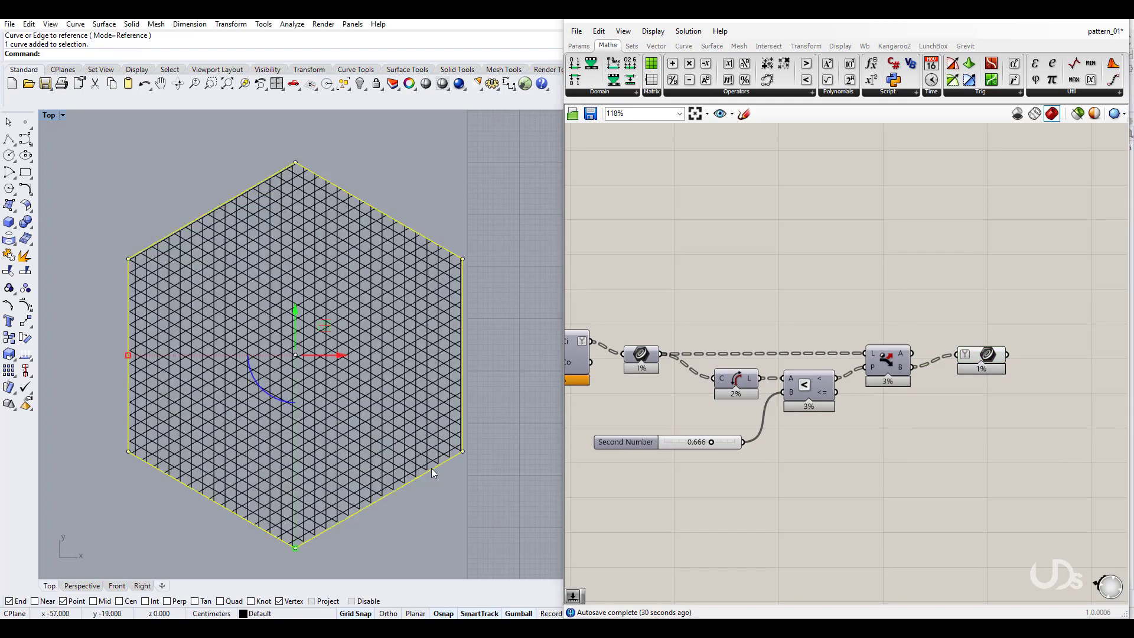
key(ctrl+h)
scroll(434, 205, down, 5)
drag(271, 175, 484, 362)
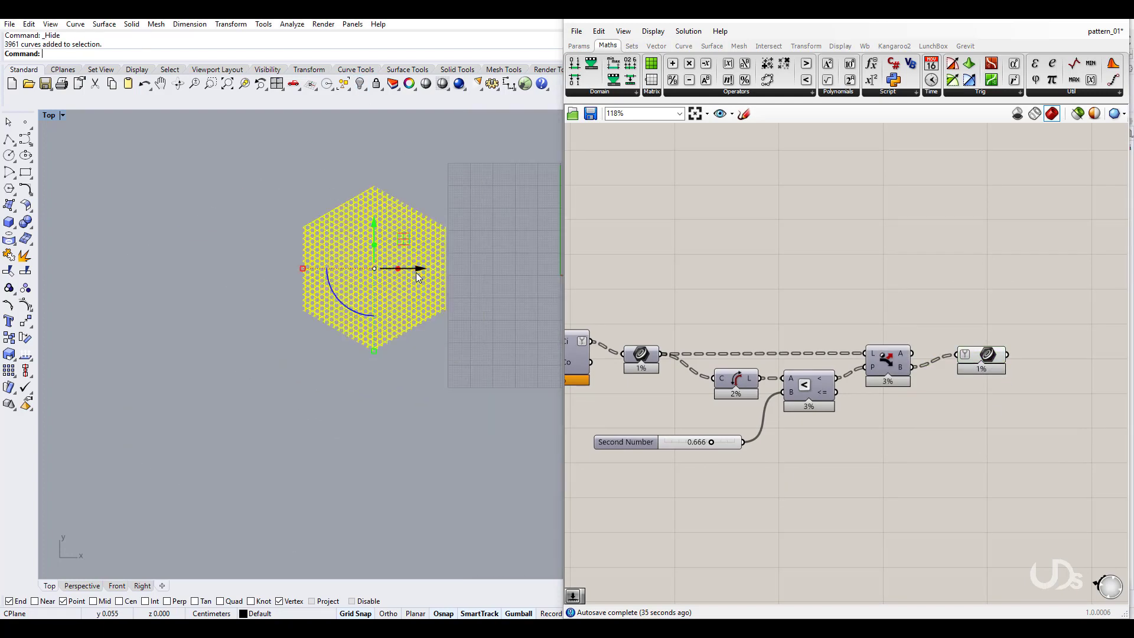
drag(307, 273, 222, 273)
click(272, 349)
right_drag(272, 349, 424, 412)
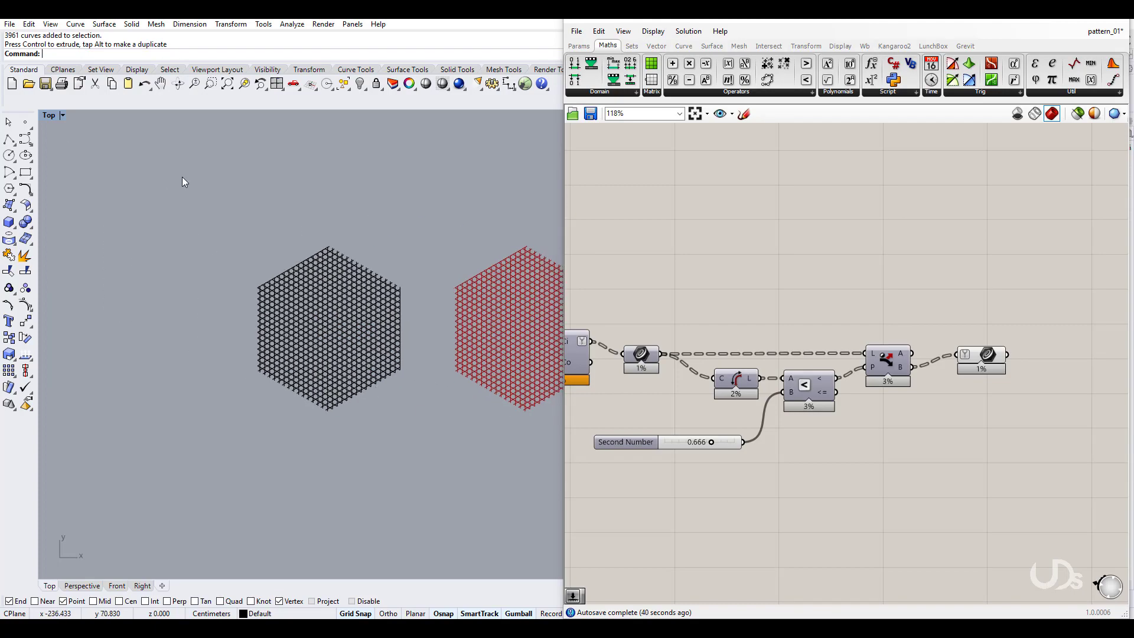
Examine the baked pattern up close in the Perspective view and select one of its segments
double_click(49, 116)
double_click(547, 116)
right_drag(380, 238, 372, 331)
scroll(408, 334, down, 2)
scroll(303, 303, up, 8)
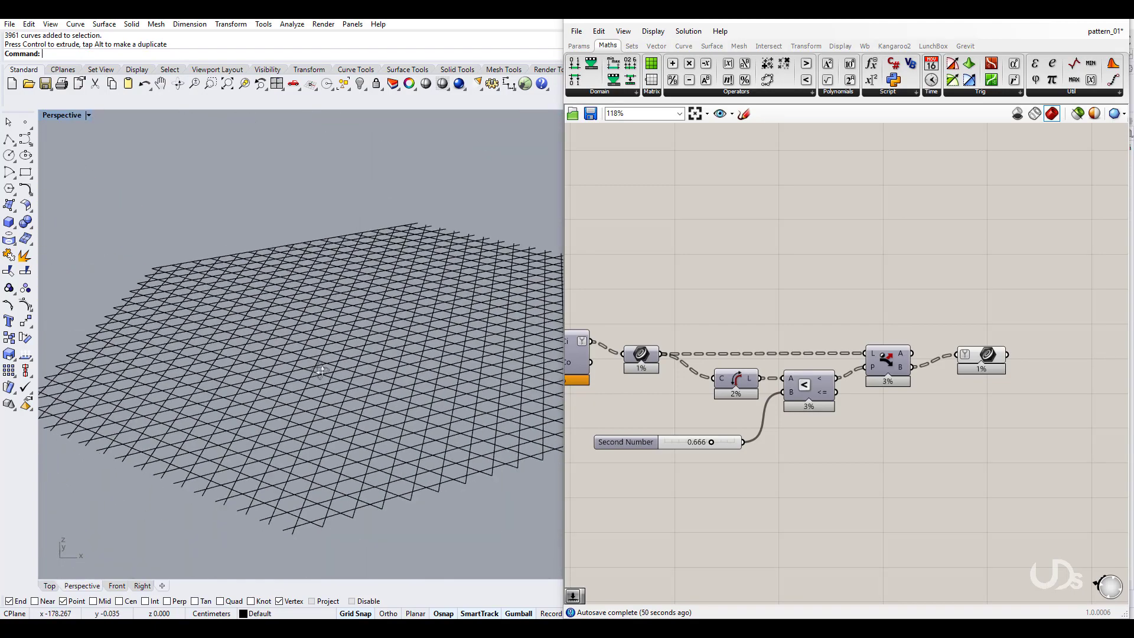
click(295, 436)
scroll(294, 439, down, 5)
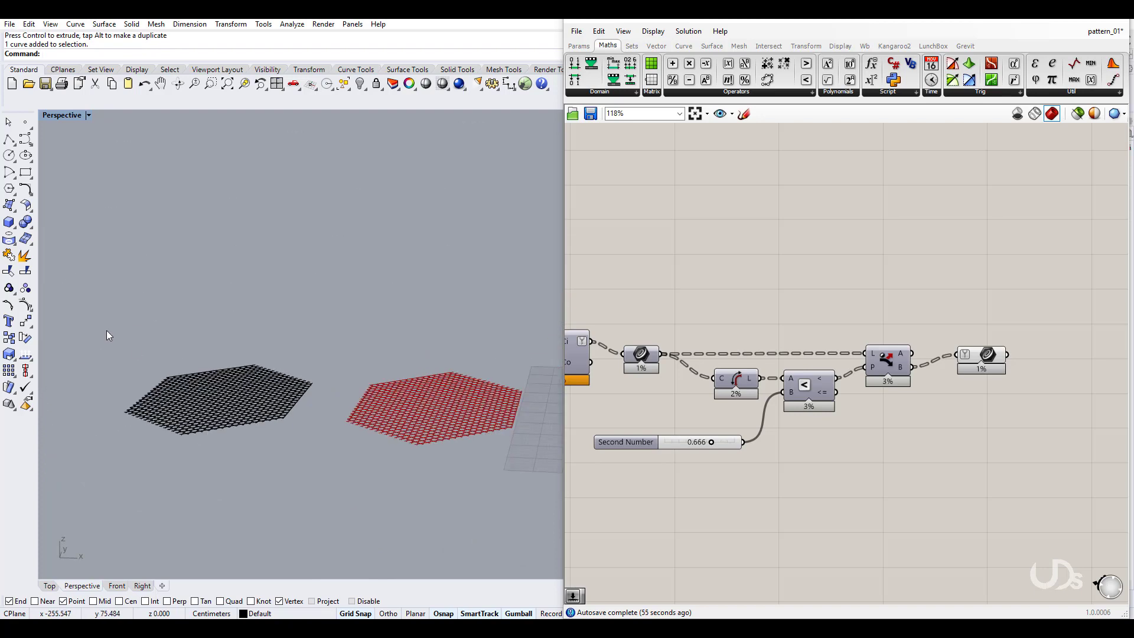
Delete all baked pattern curves beside the Grasshopper preview
drag(106, 333, 320, 471)
key(Delete)
right_drag(426, 478, 448, 477)
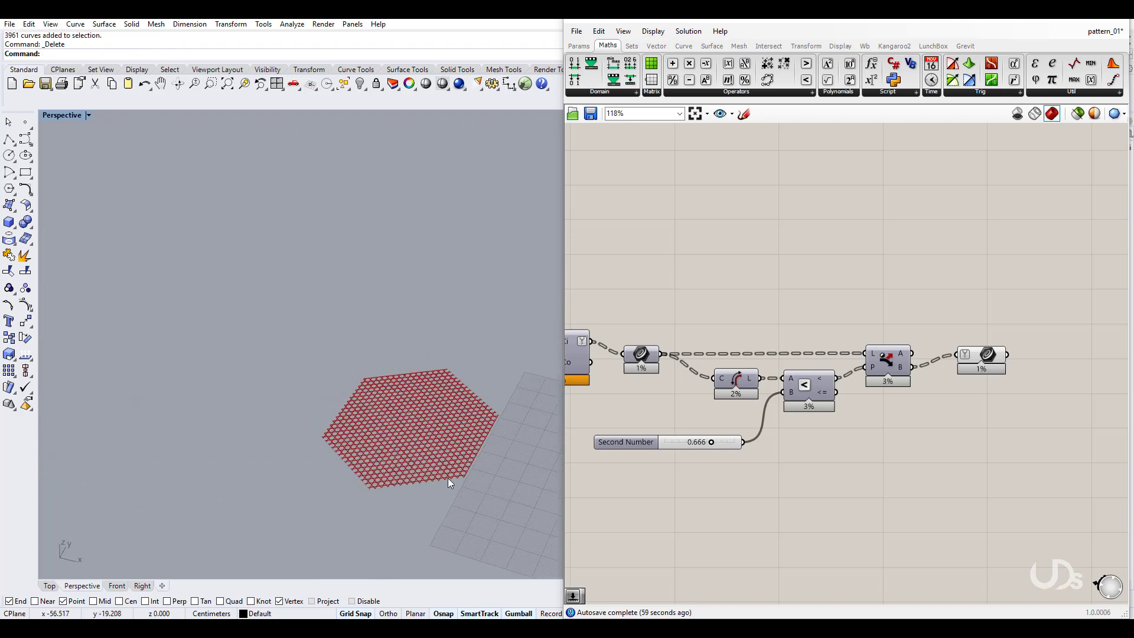
Return to a maximized Top view and show all hidden objects
scroll(448, 477, up, 4)
right_drag(407, 443, 399, 460)
double_click(65, 115)
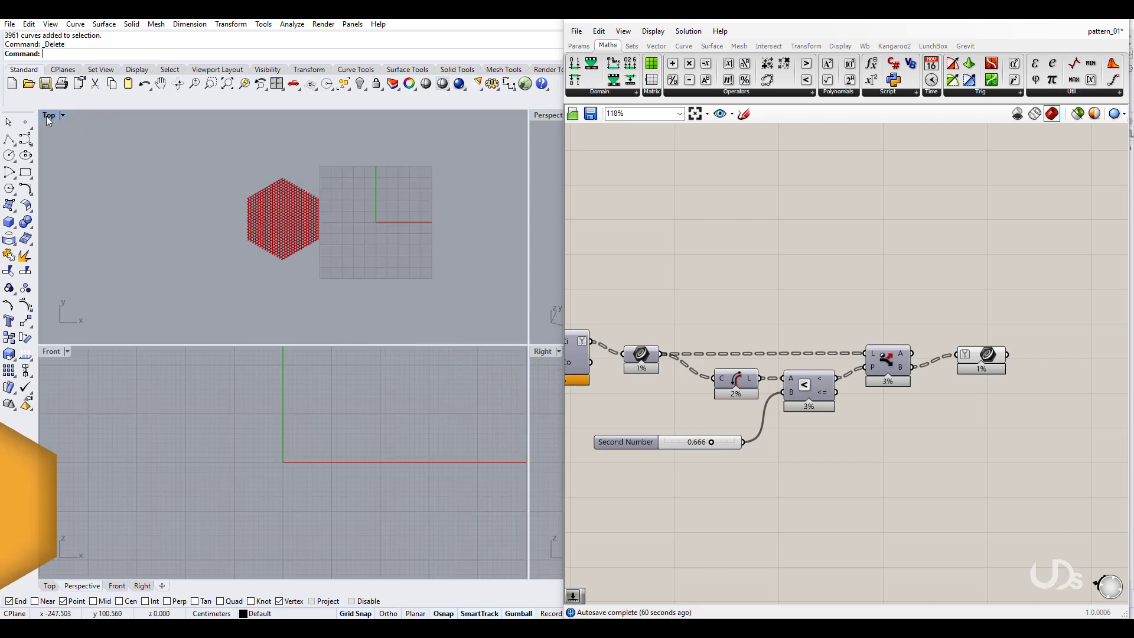
double_click(50, 116)
click(361, 83)
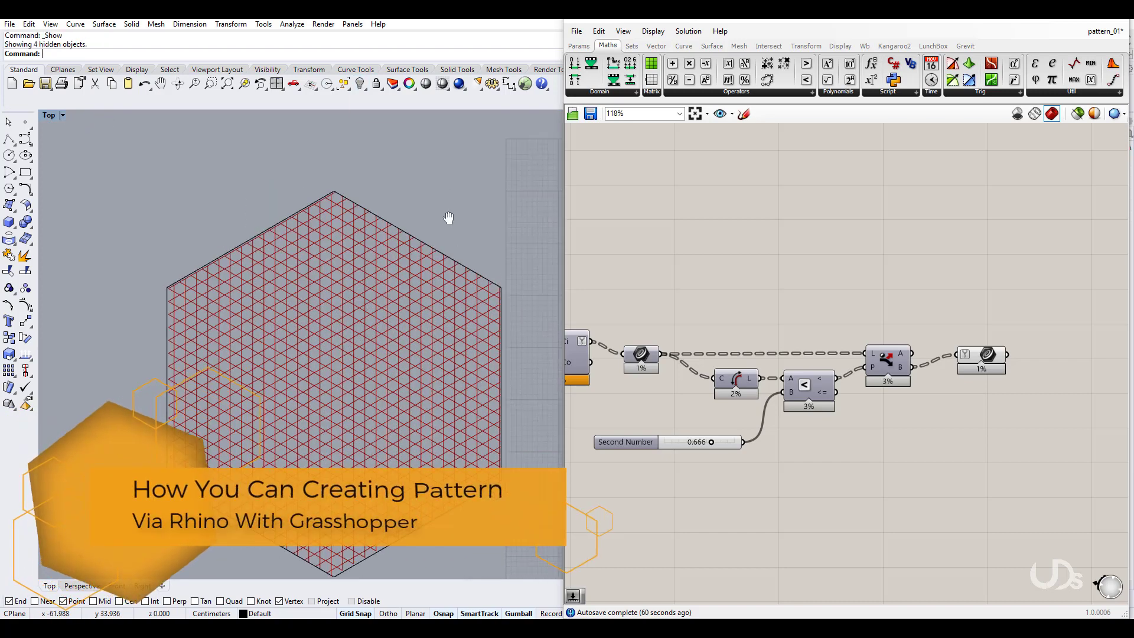
scroll(856, 434, down, 5)
right_drag(856, 433, 987, 355)
right_drag(816, 462, 964, 425)
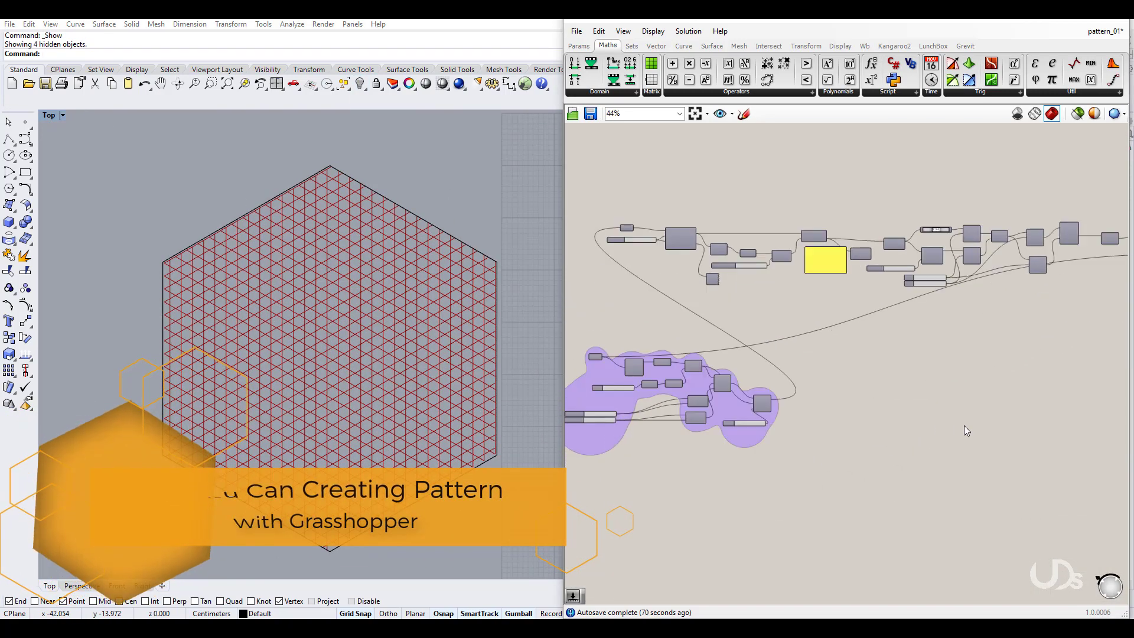
scroll(671, 438, up, 4)
right_drag(670, 438, 736, 441)
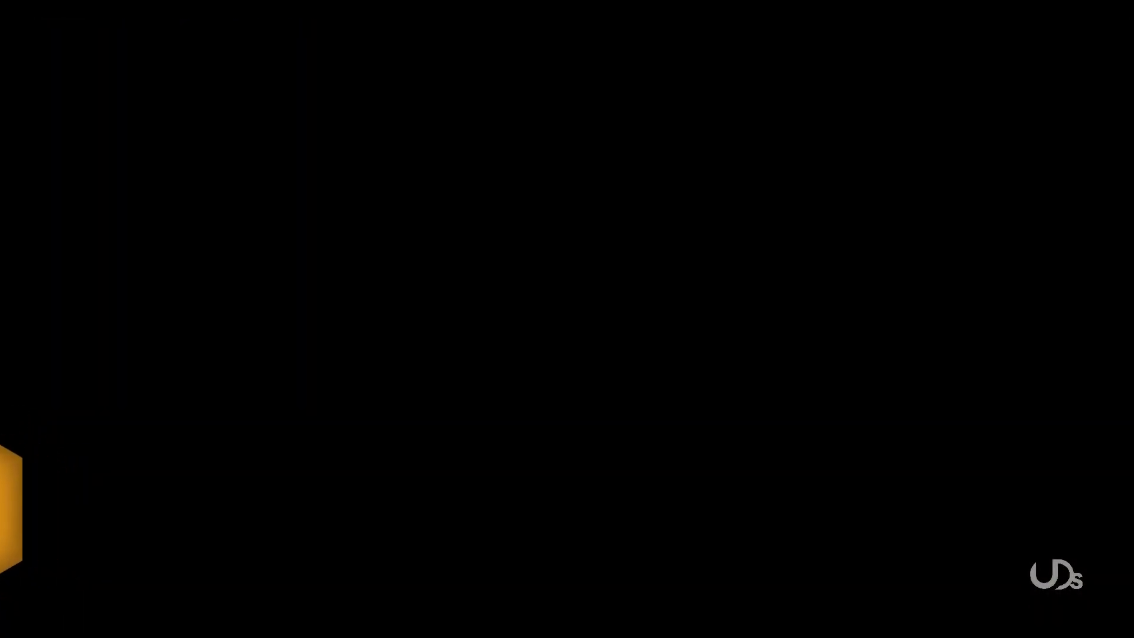